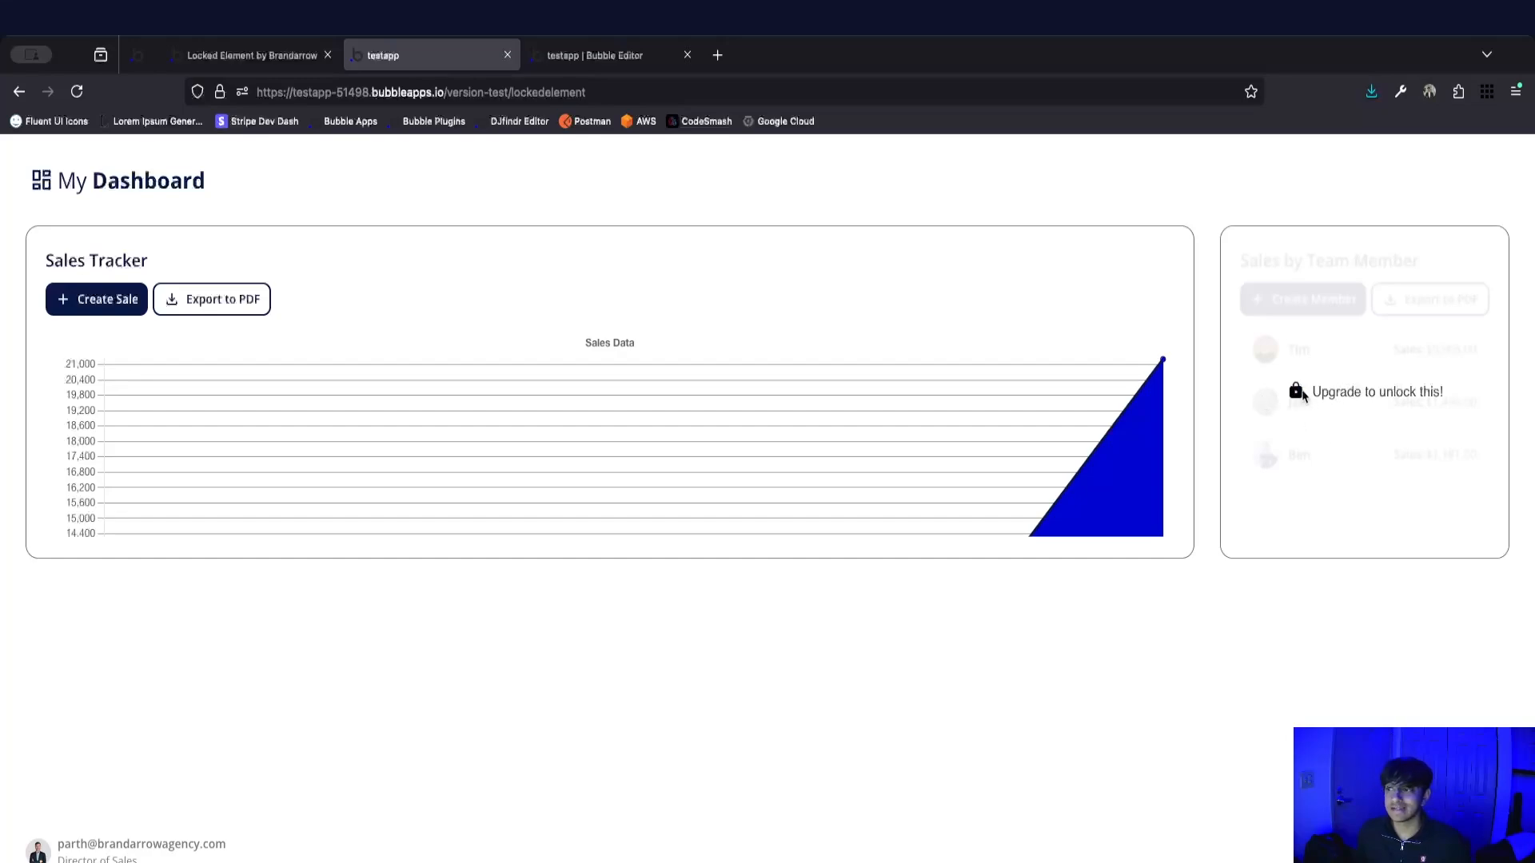
Open the upgrade offer from the locked Sales by Team Member card and upgrade to the Lite plan.
{"action": "left_click", "coordinate": [1383, 449]}
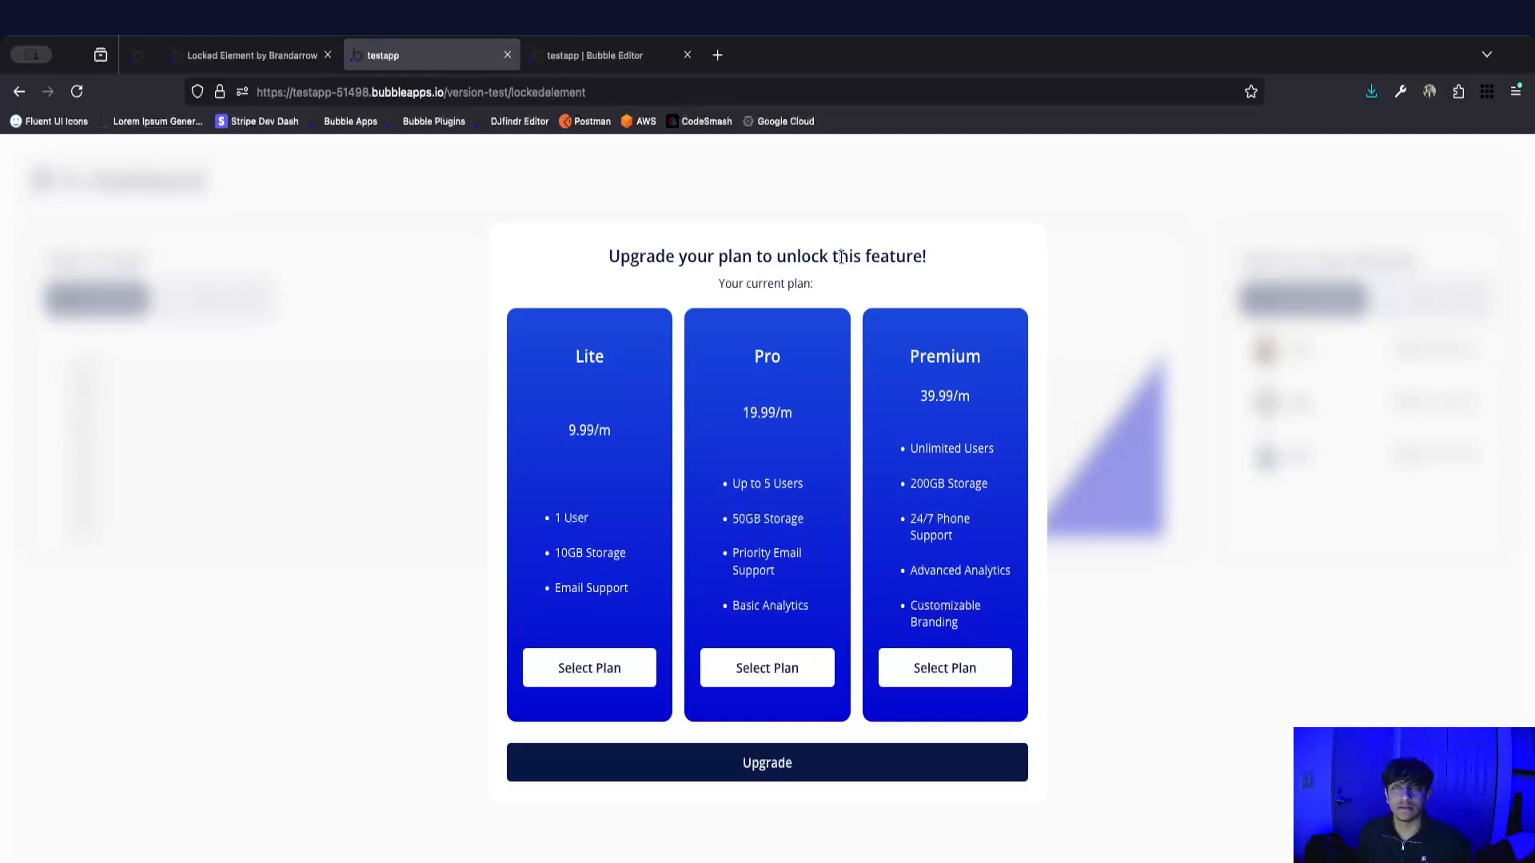
{"action": "left_click", "coordinate": [590, 668]}
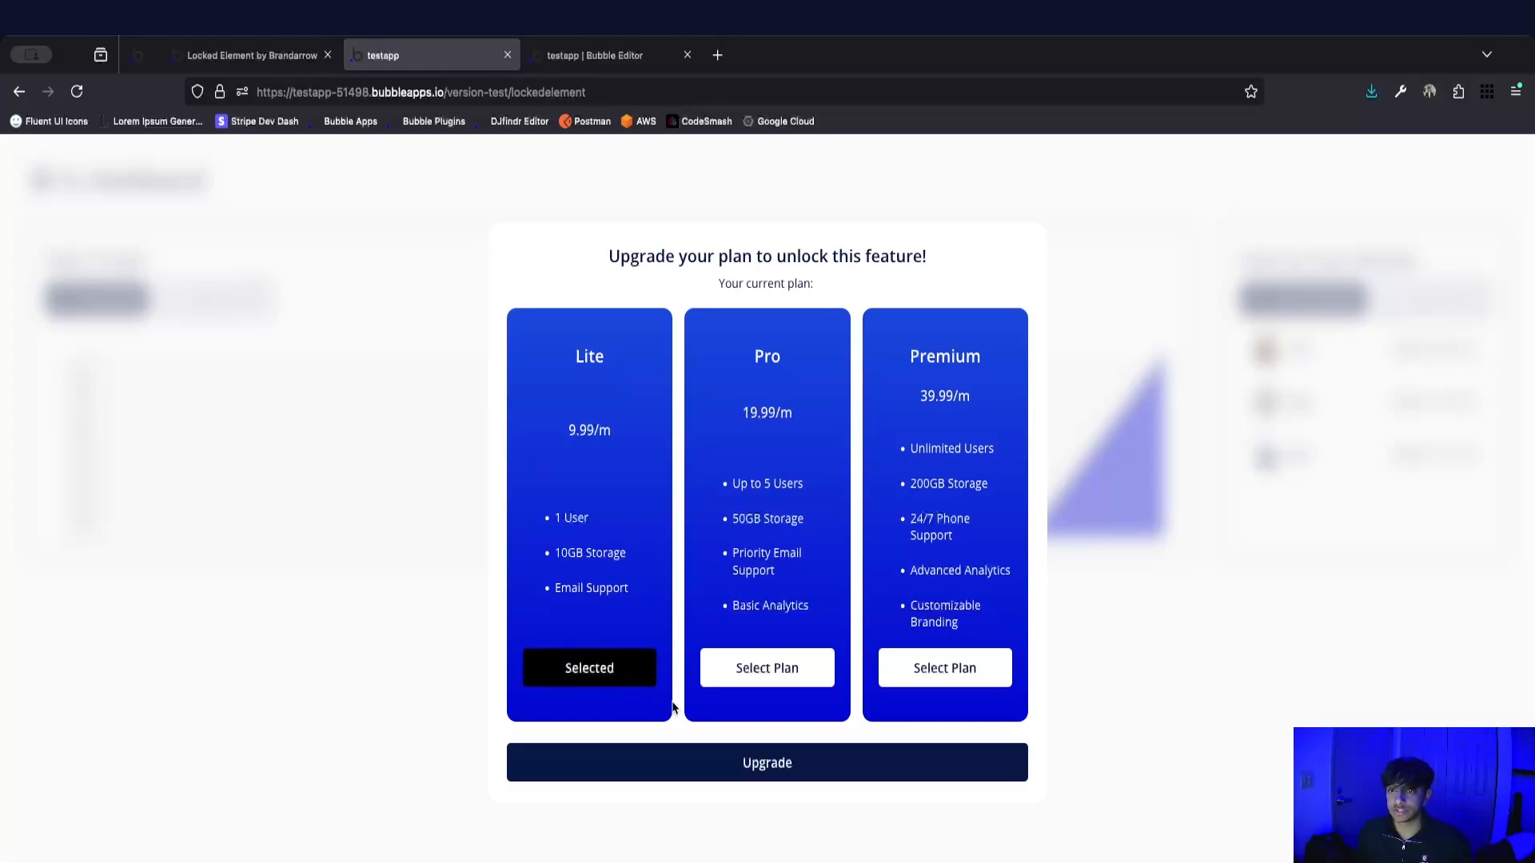
{"action": "left_click", "coordinate": [754, 751]}
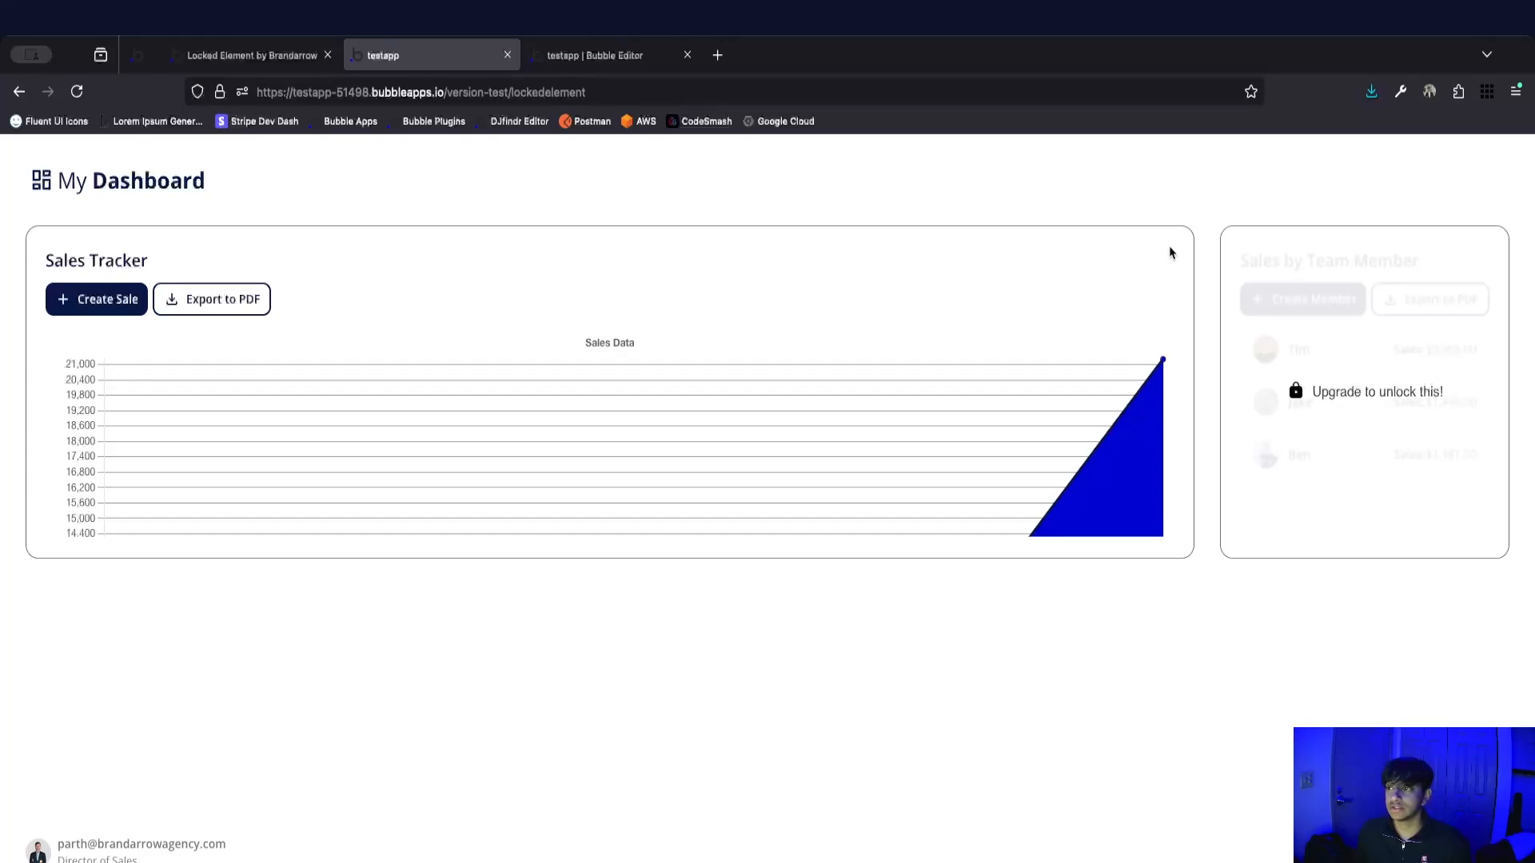
Reopen the upgrade offer from the locked Sales by Team Member card and upgrade to the Premium plan.
{"action": "left_click", "coordinate": [1359, 363]}
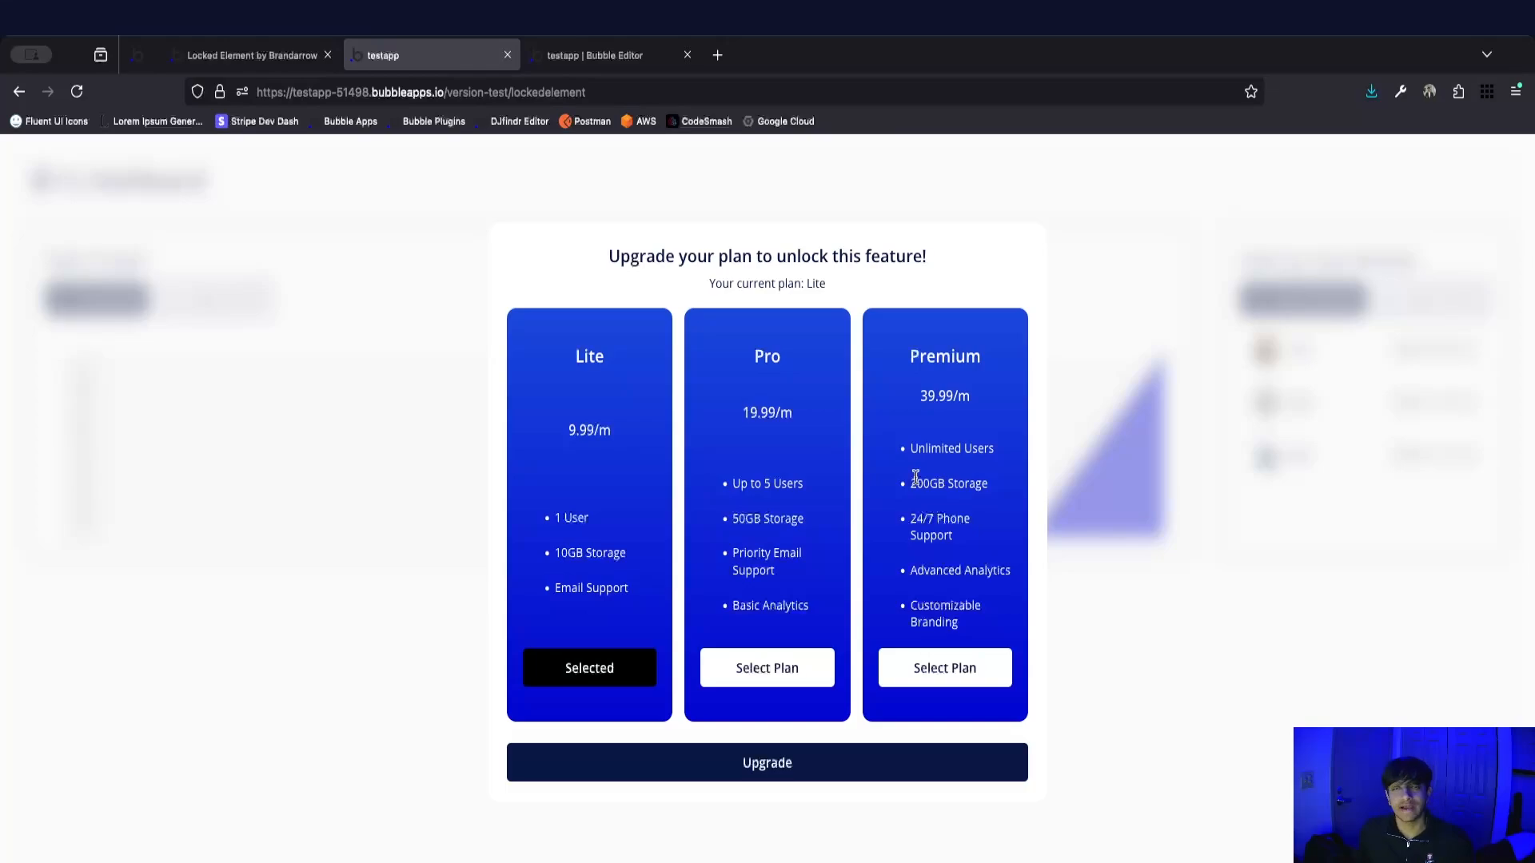
{"action": "left_click", "coordinate": [960, 670]}
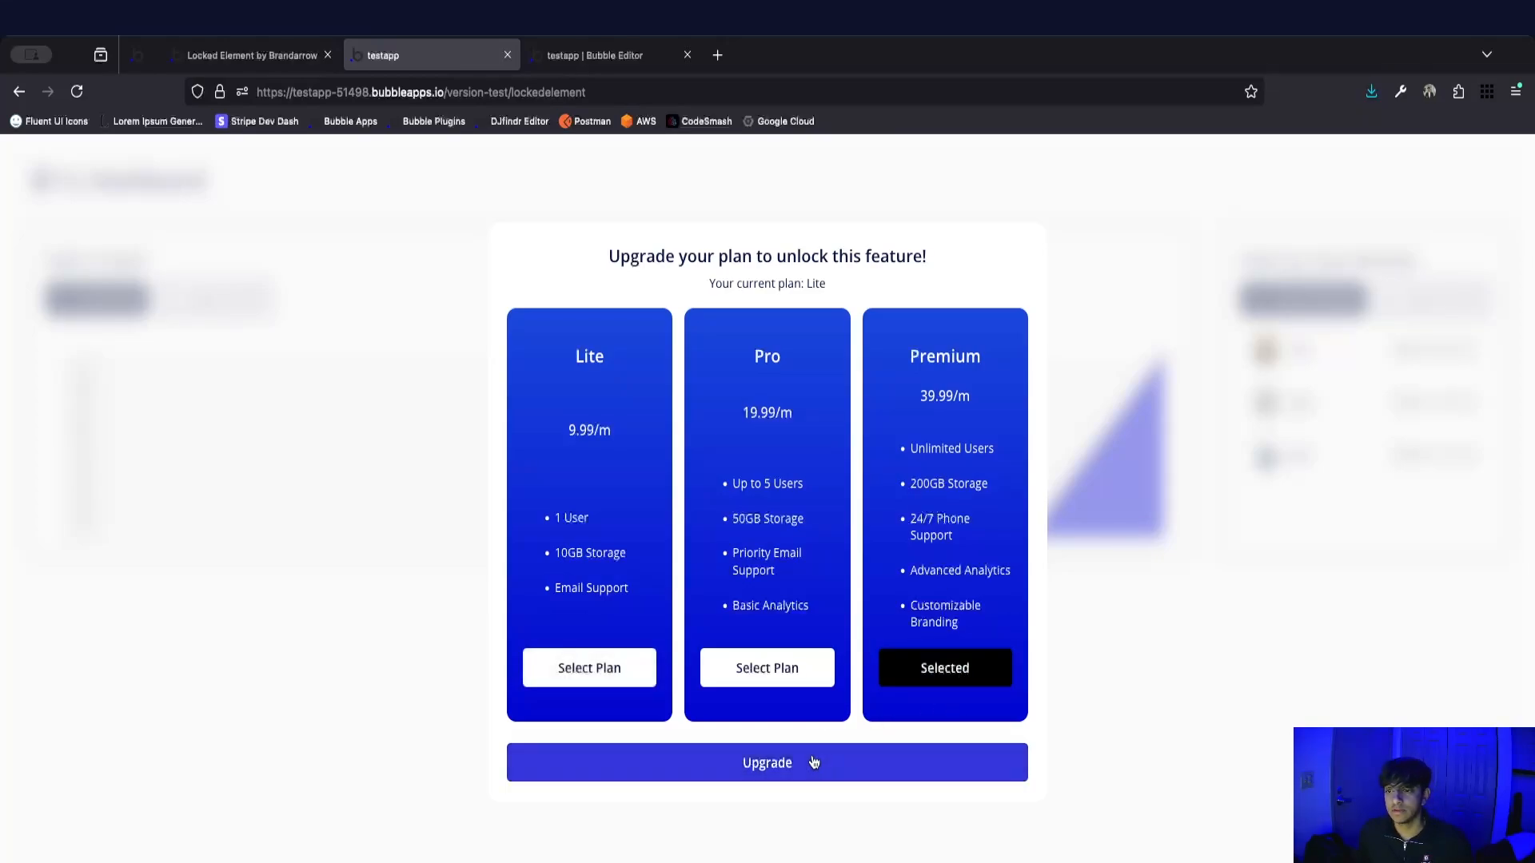
{"action": "left_click", "coordinate": [814, 762]}
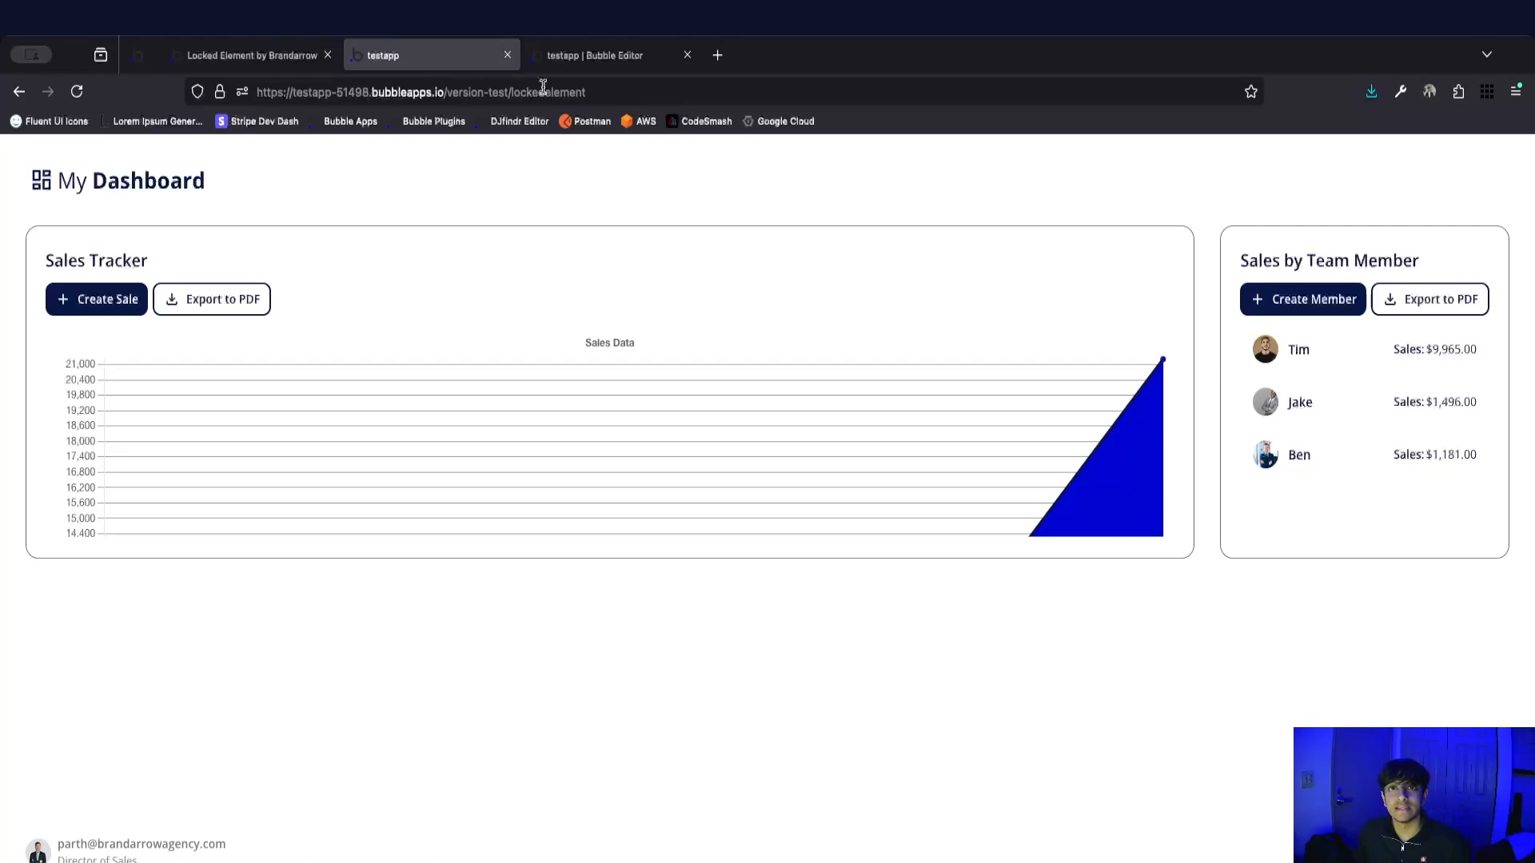
On the Locked Element plugin page, unlock the demo's Sales Tracker, try Create Sale, and lock the demo again.
{"action": "key", "text": "ctrl+shift+Tab"}
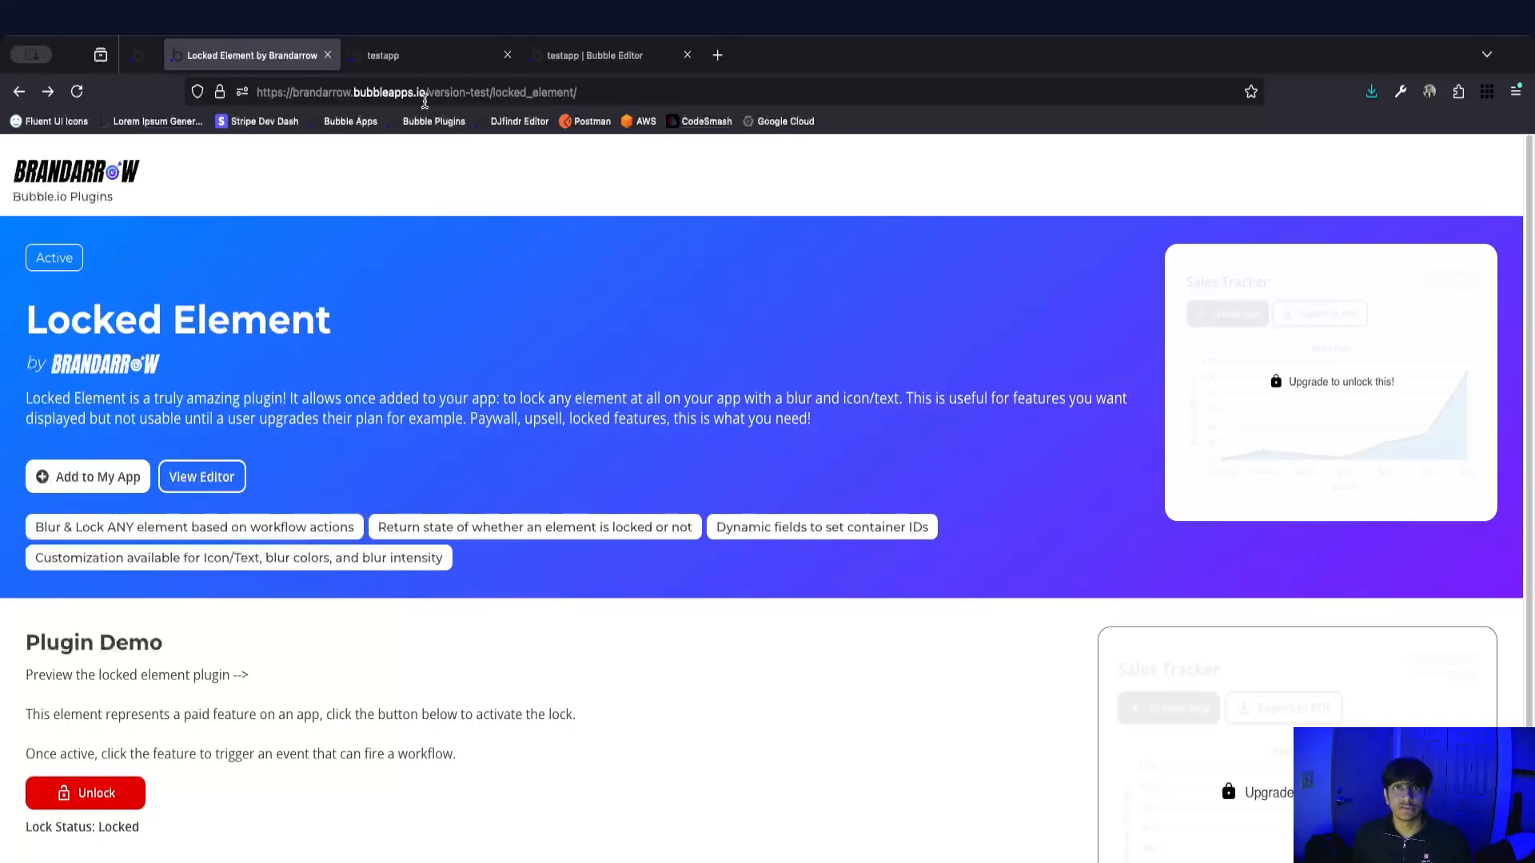
{"action": "scroll", "coordinate": [429, 360], "scroll_direction": "down", "scroll_amount": 2}
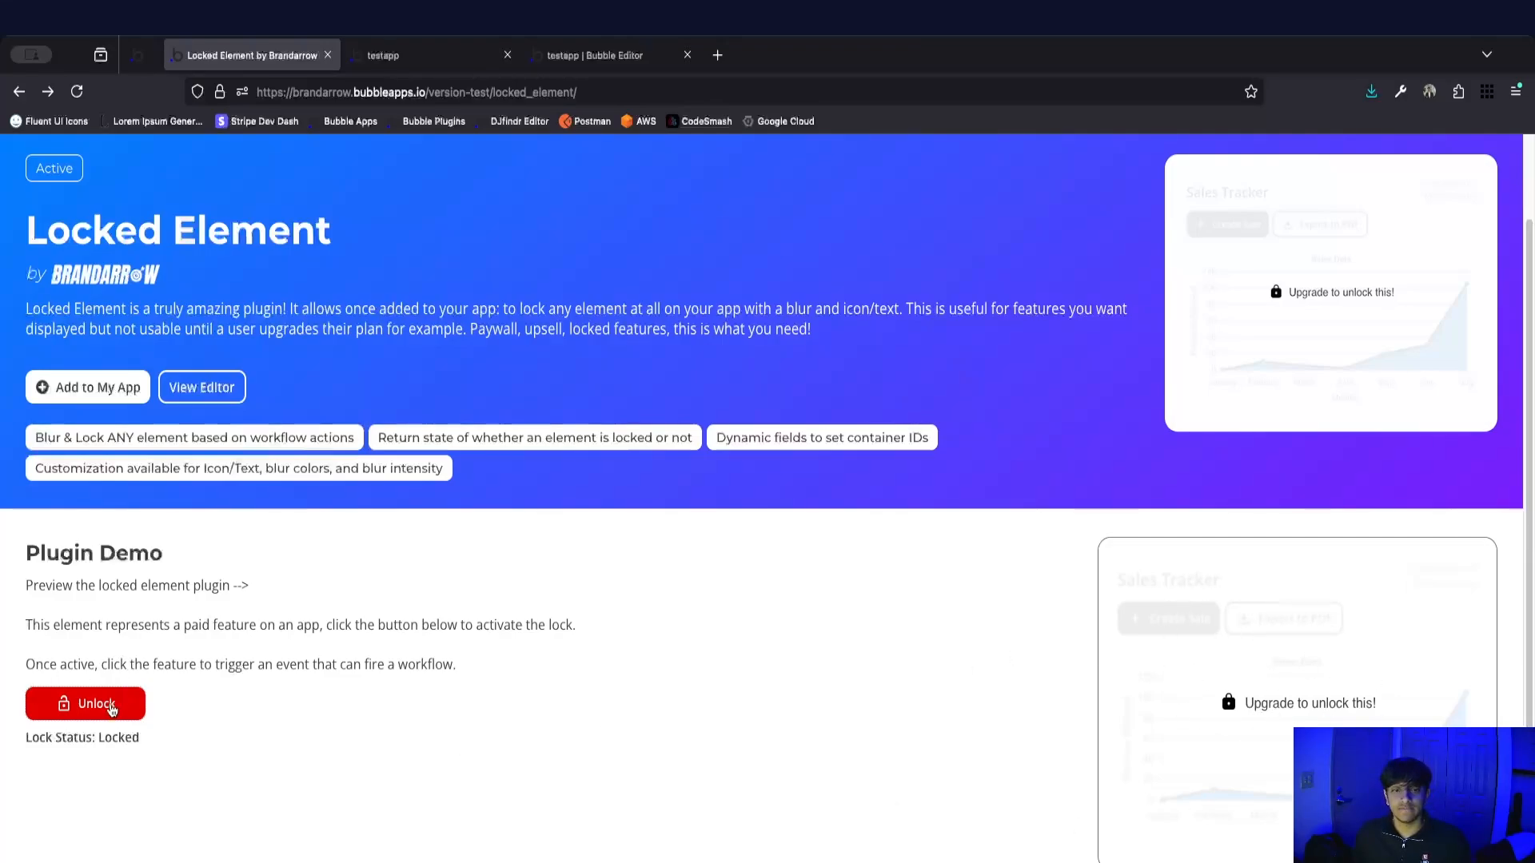
{"action": "left_click", "coordinate": [112, 707]}
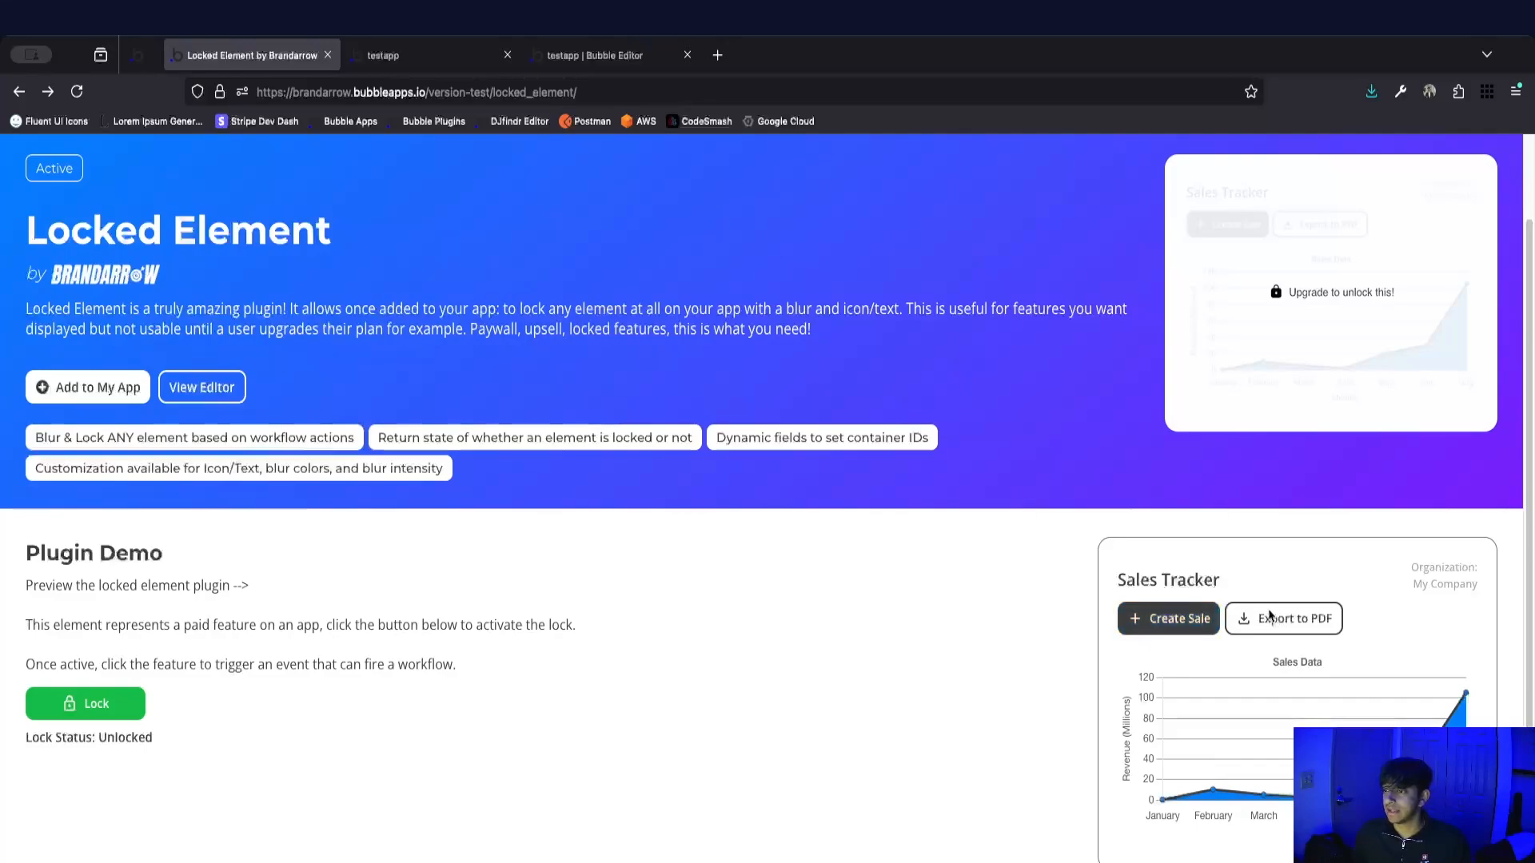
{"action": "left_click", "coordinate": [1159, 620]}
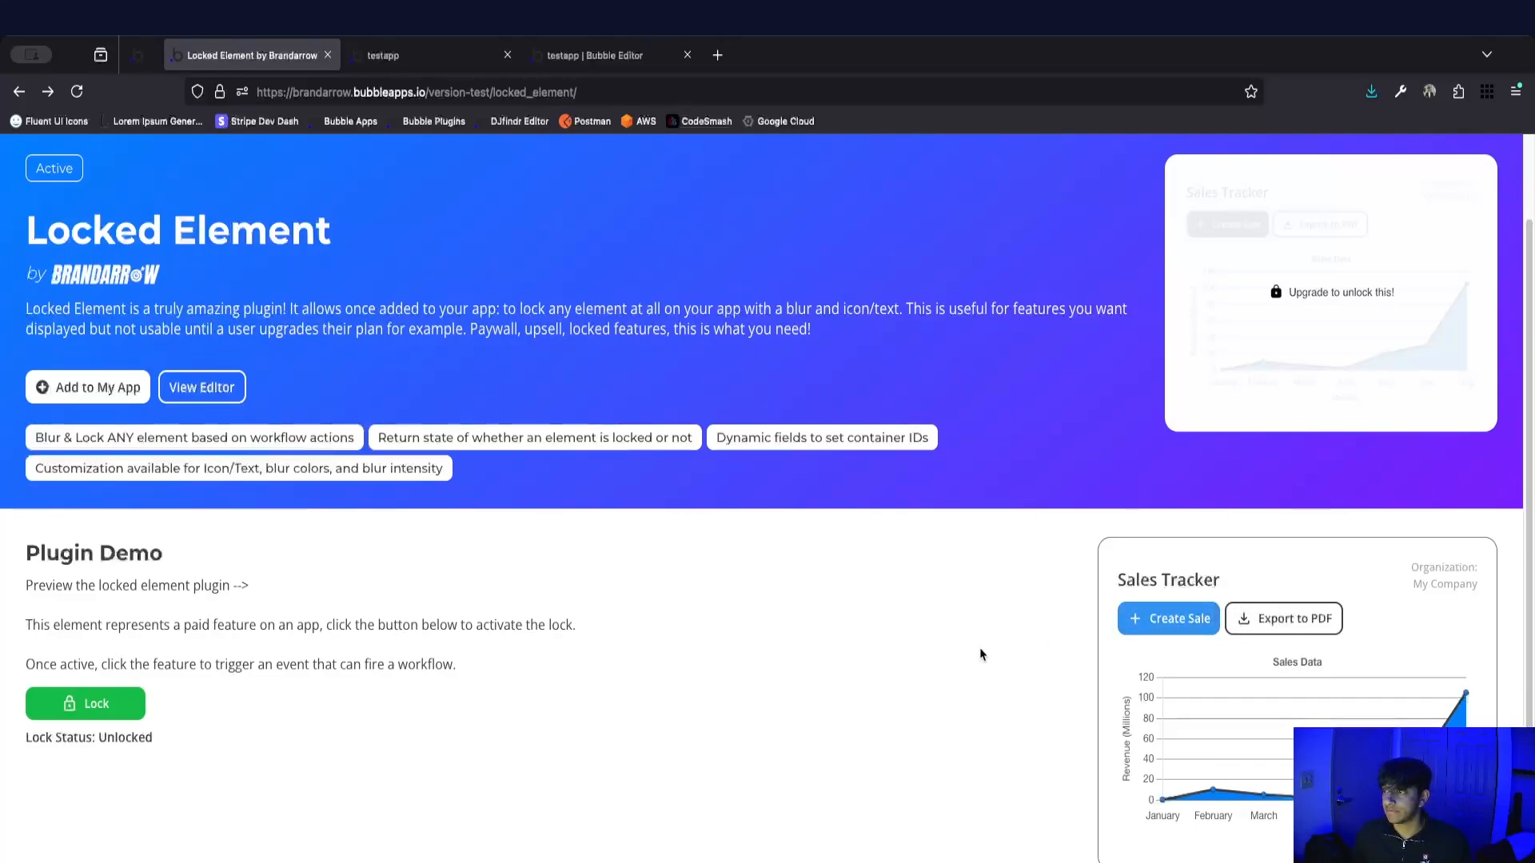
{"action": "left_click", "coordinate": [100, 707]}
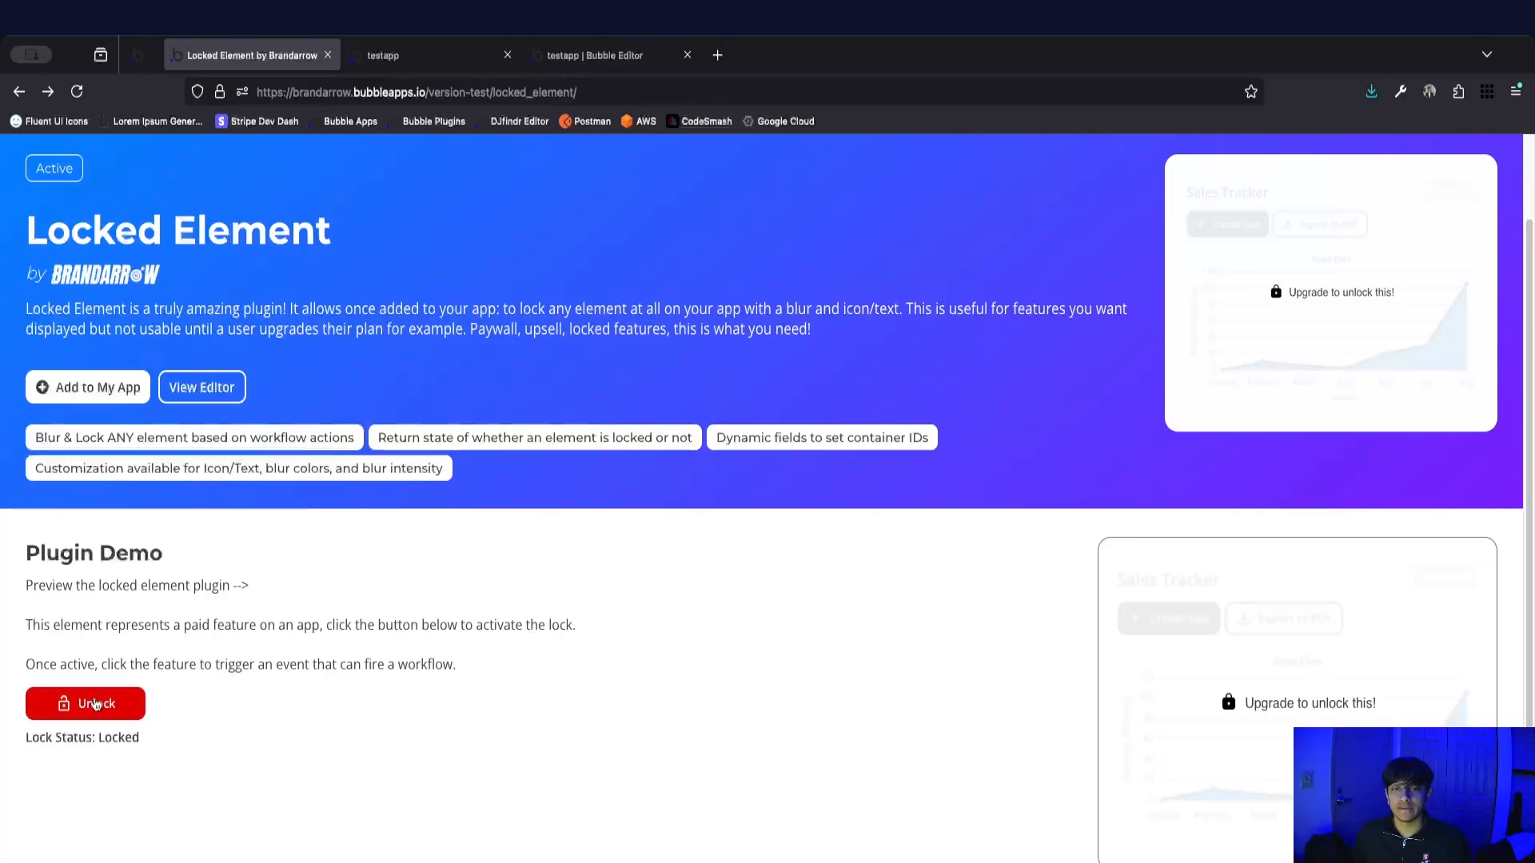
Trigger the upgrade popup from the locked demo card, dismiss it, and try the demo's lock toggle.
{"action": "left_click", "coordinate": [1261, 648]}
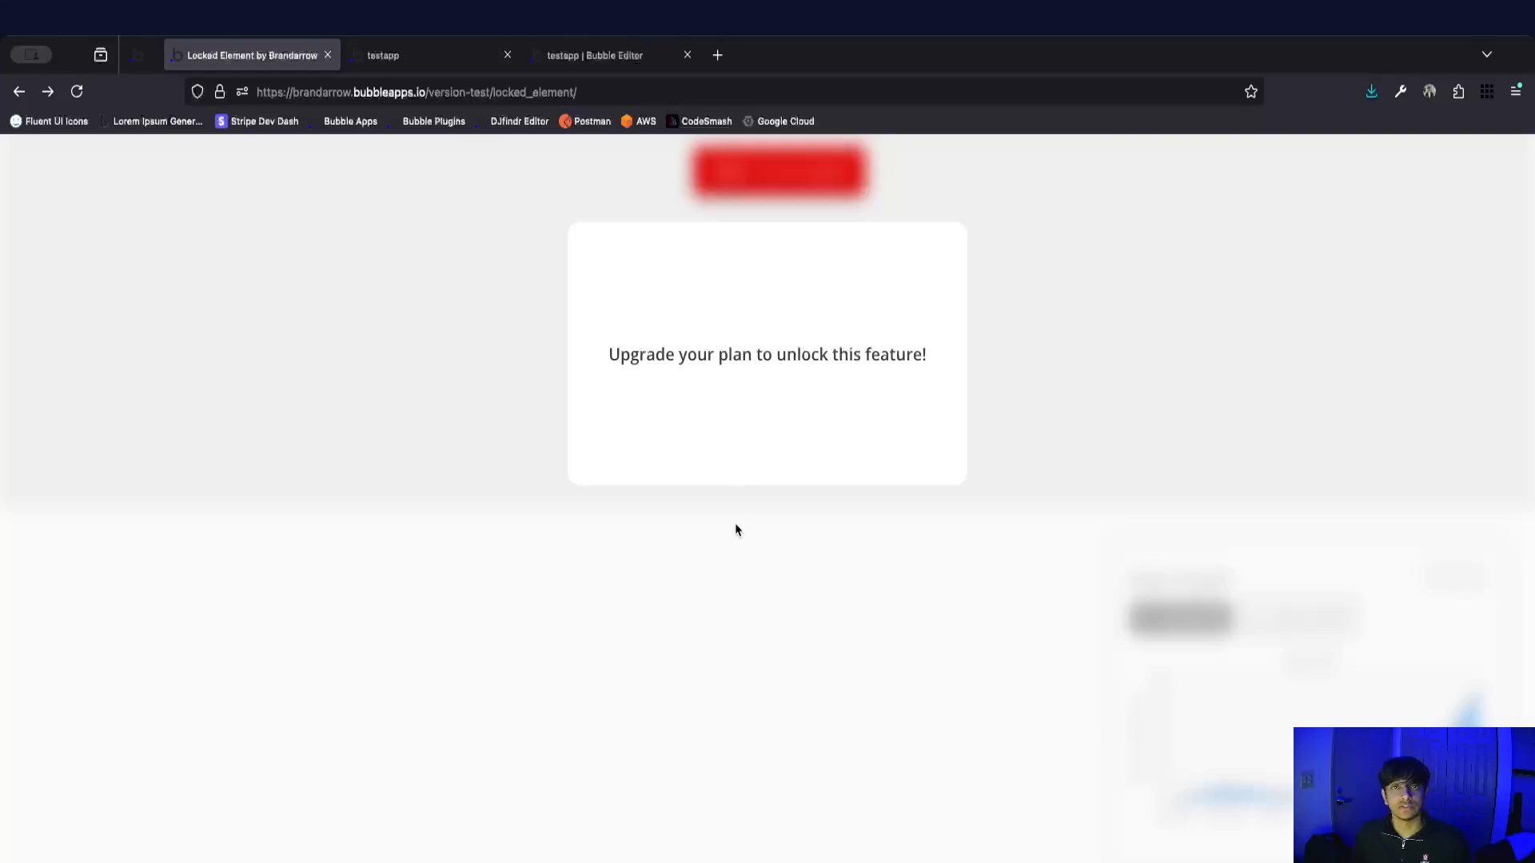
{"action": "left_click", "coordinate": [740, 543]}
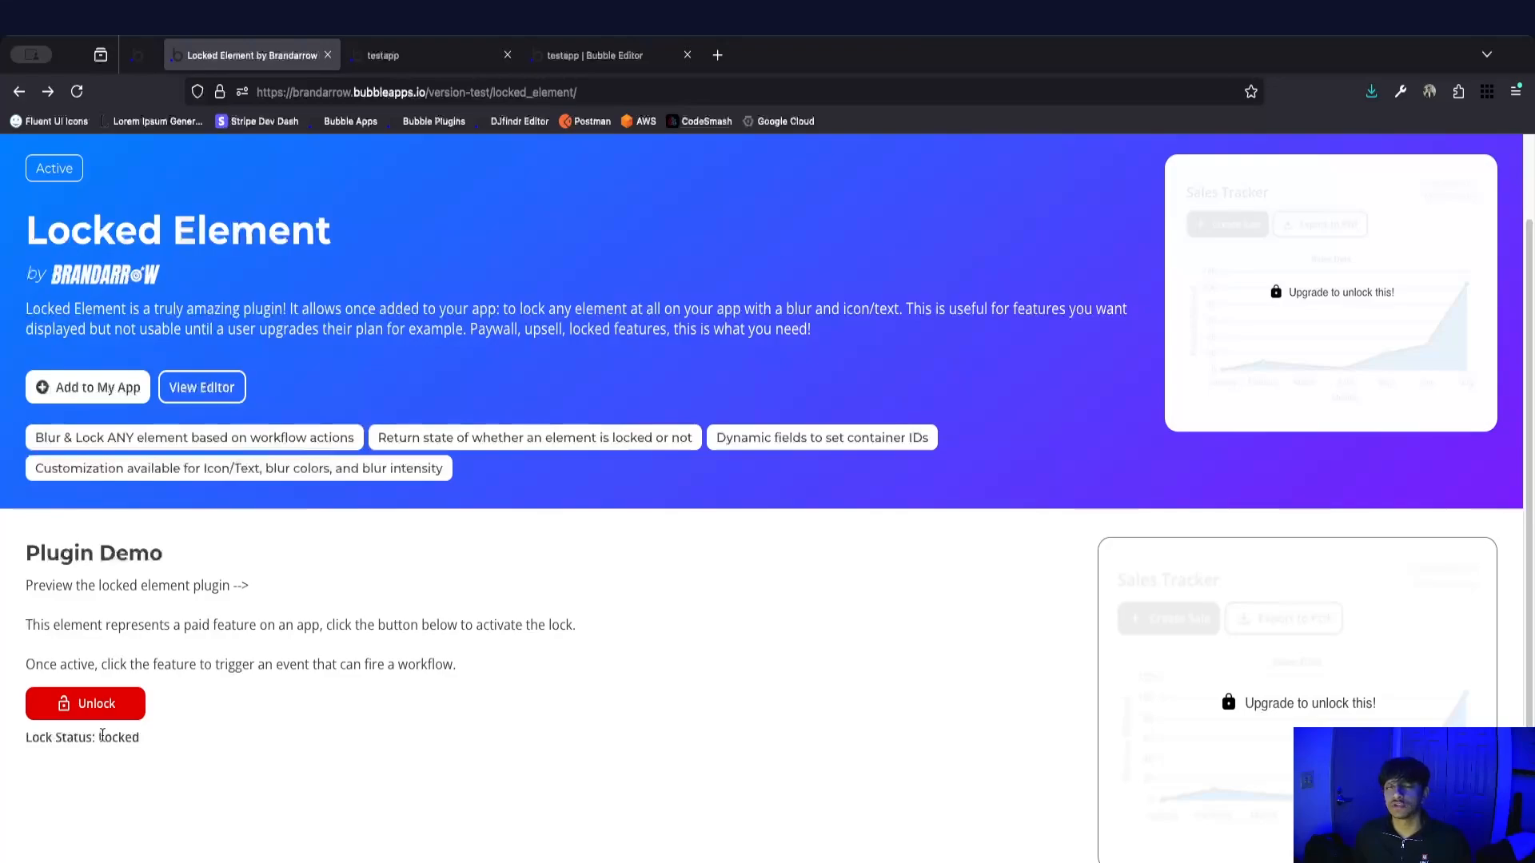
{"action": "left_click", "coordinate": [82, 715]}
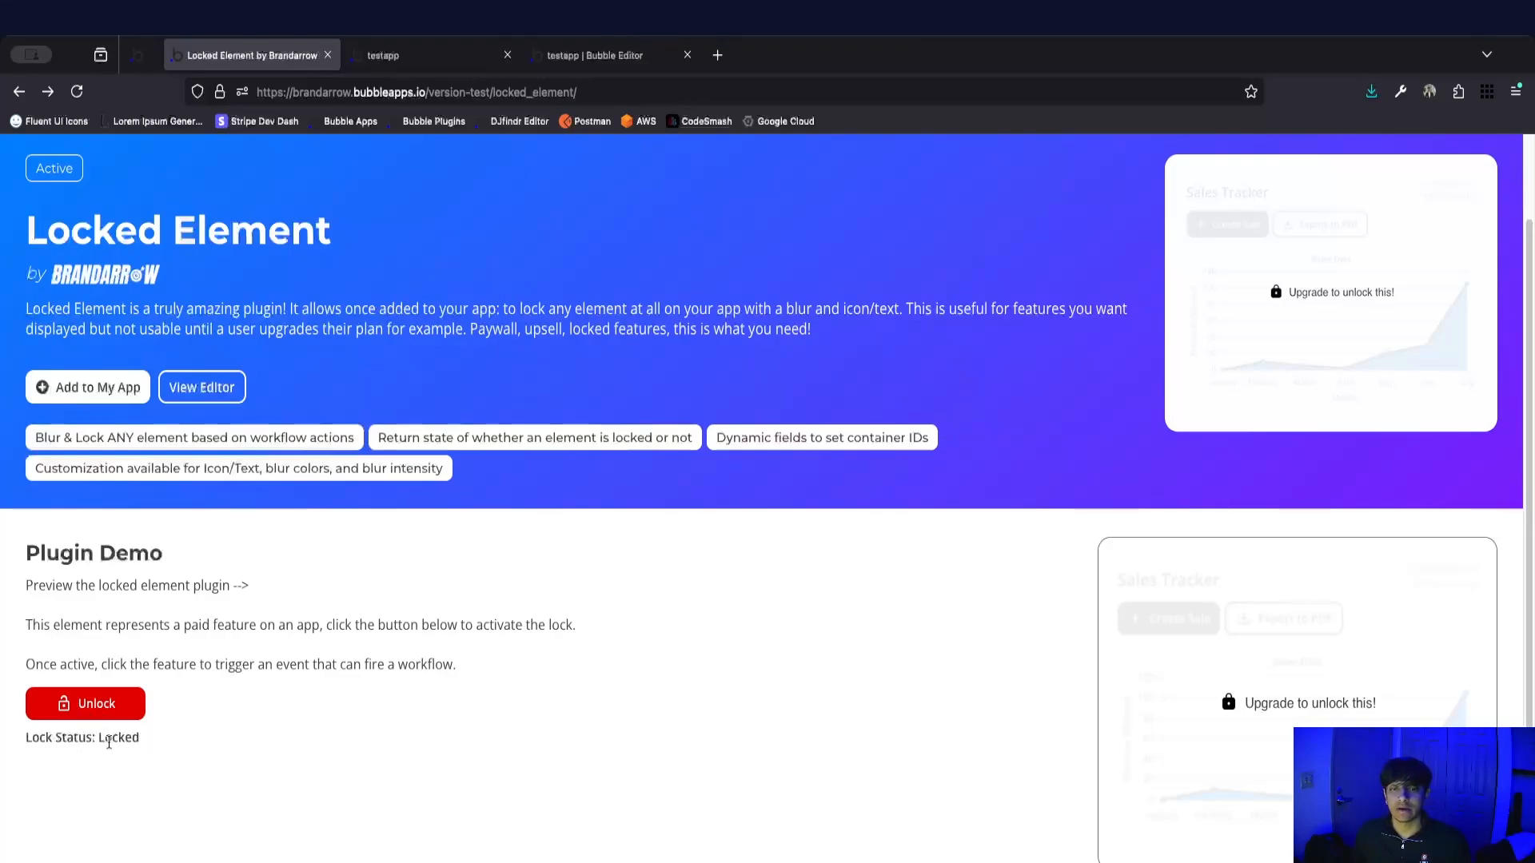
{"action": "left_click", "coordinate": [120, 707]}
{"action": "scroll", "coordinate": [511, 619], "scroll_direction": "up", "scroll_amount": 2}
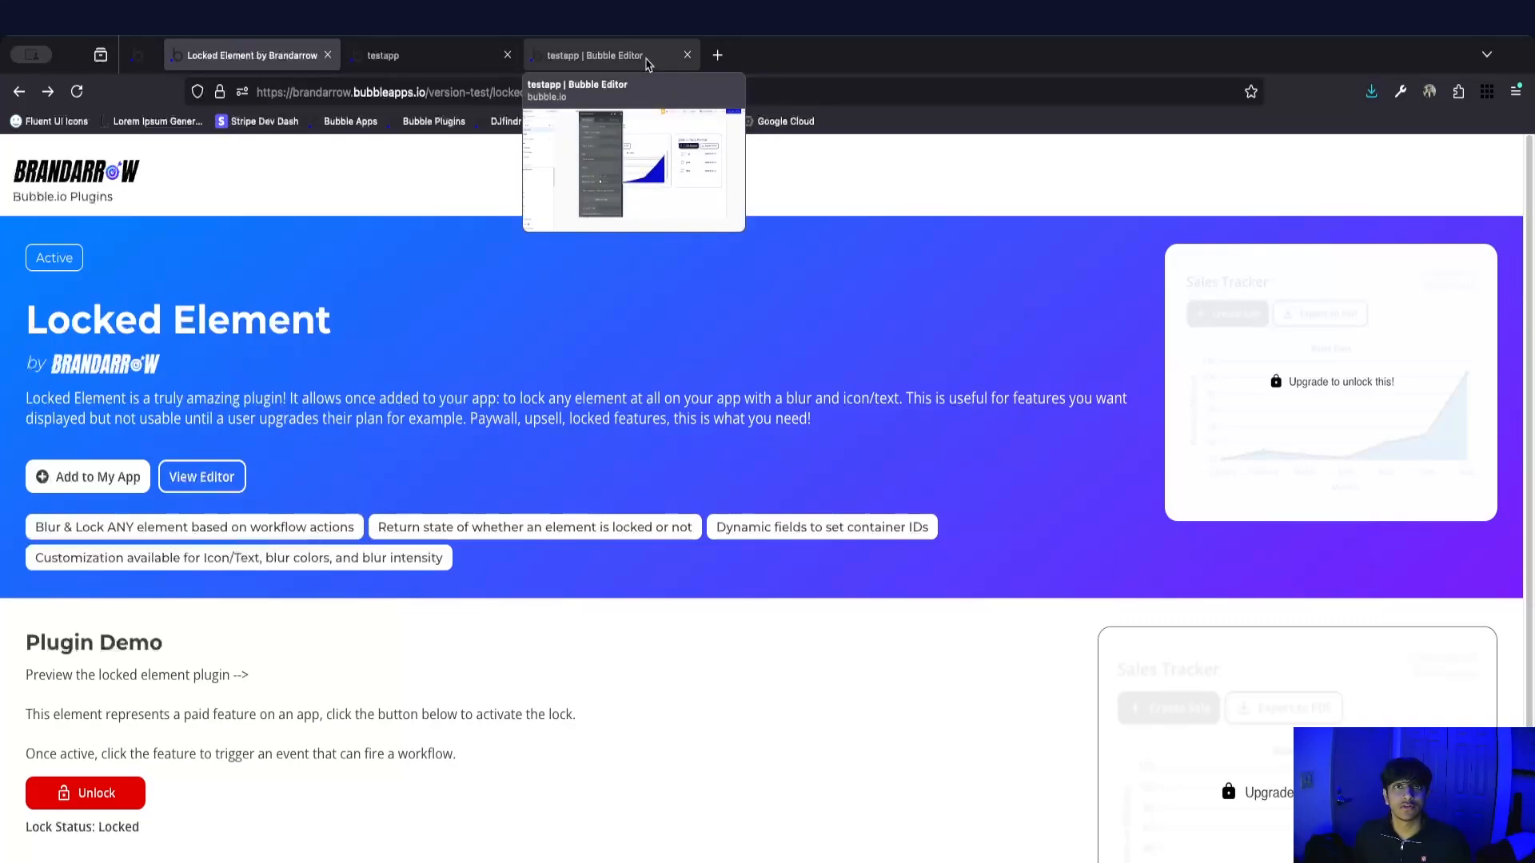
Move the Bubble editor page ahead of the app preview, close its open property editor, and review the previewed dashboard.
{"action": "left_click_drag", "start_coordinate": [646, 64], "coordinate": [466, 58]}
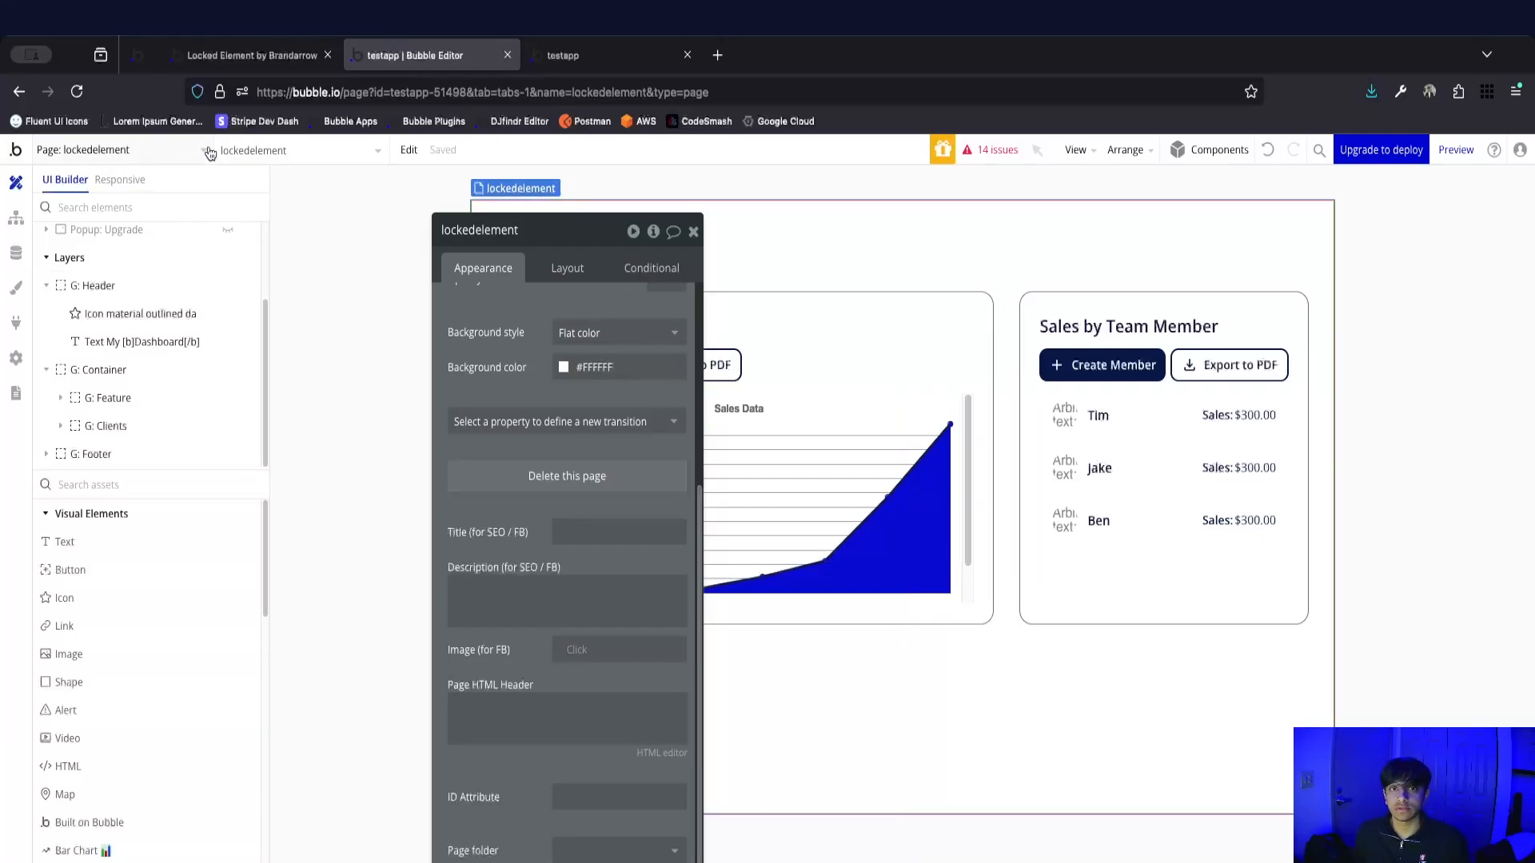
{"action": "left_click", "coordinate": [692, 232]}
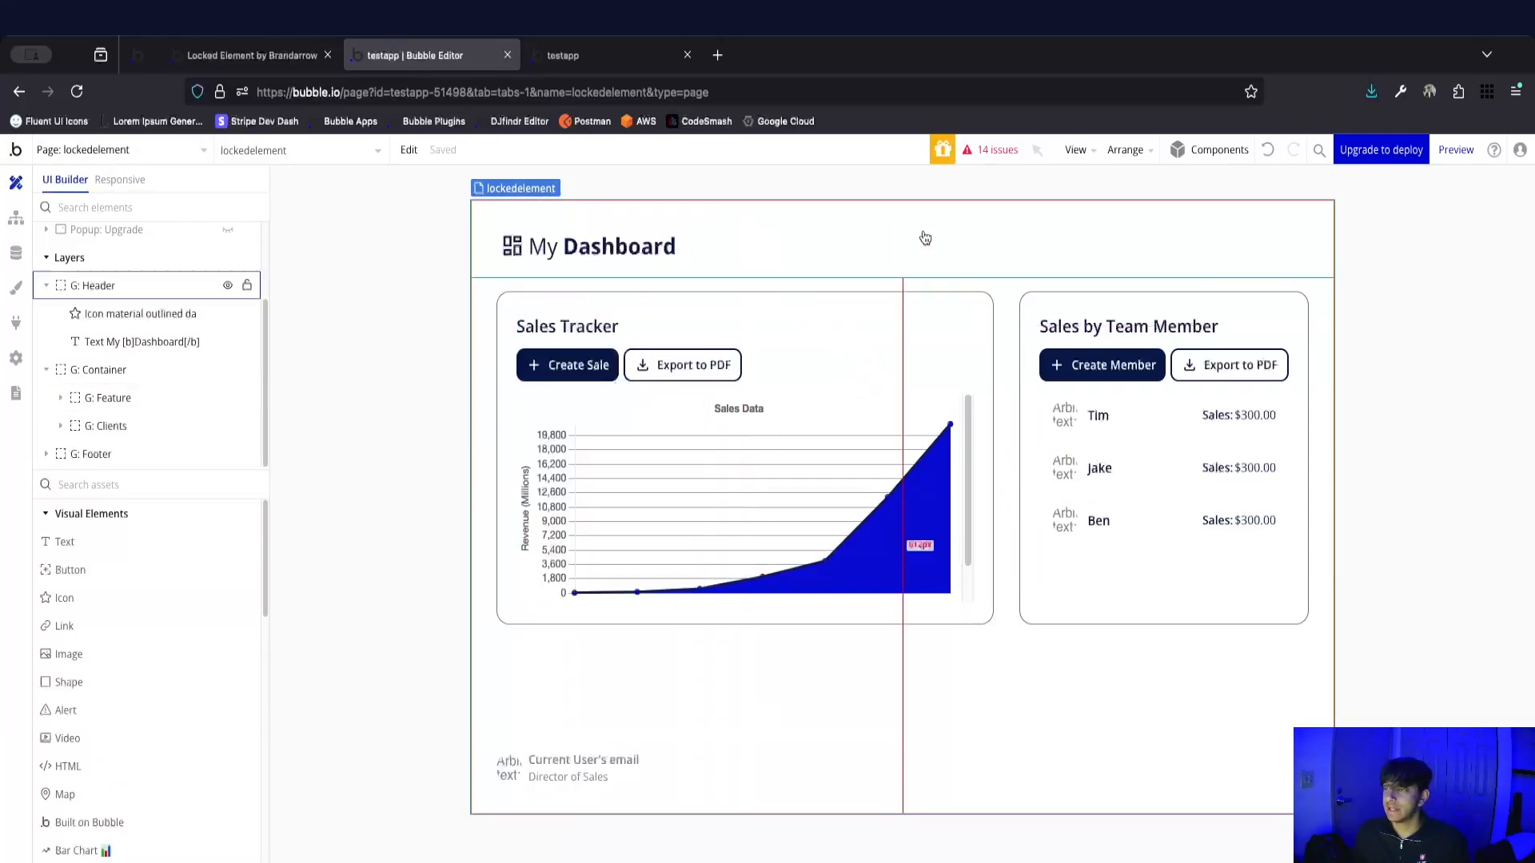
{"action": "left_click", "coordinate": [590, 58]}
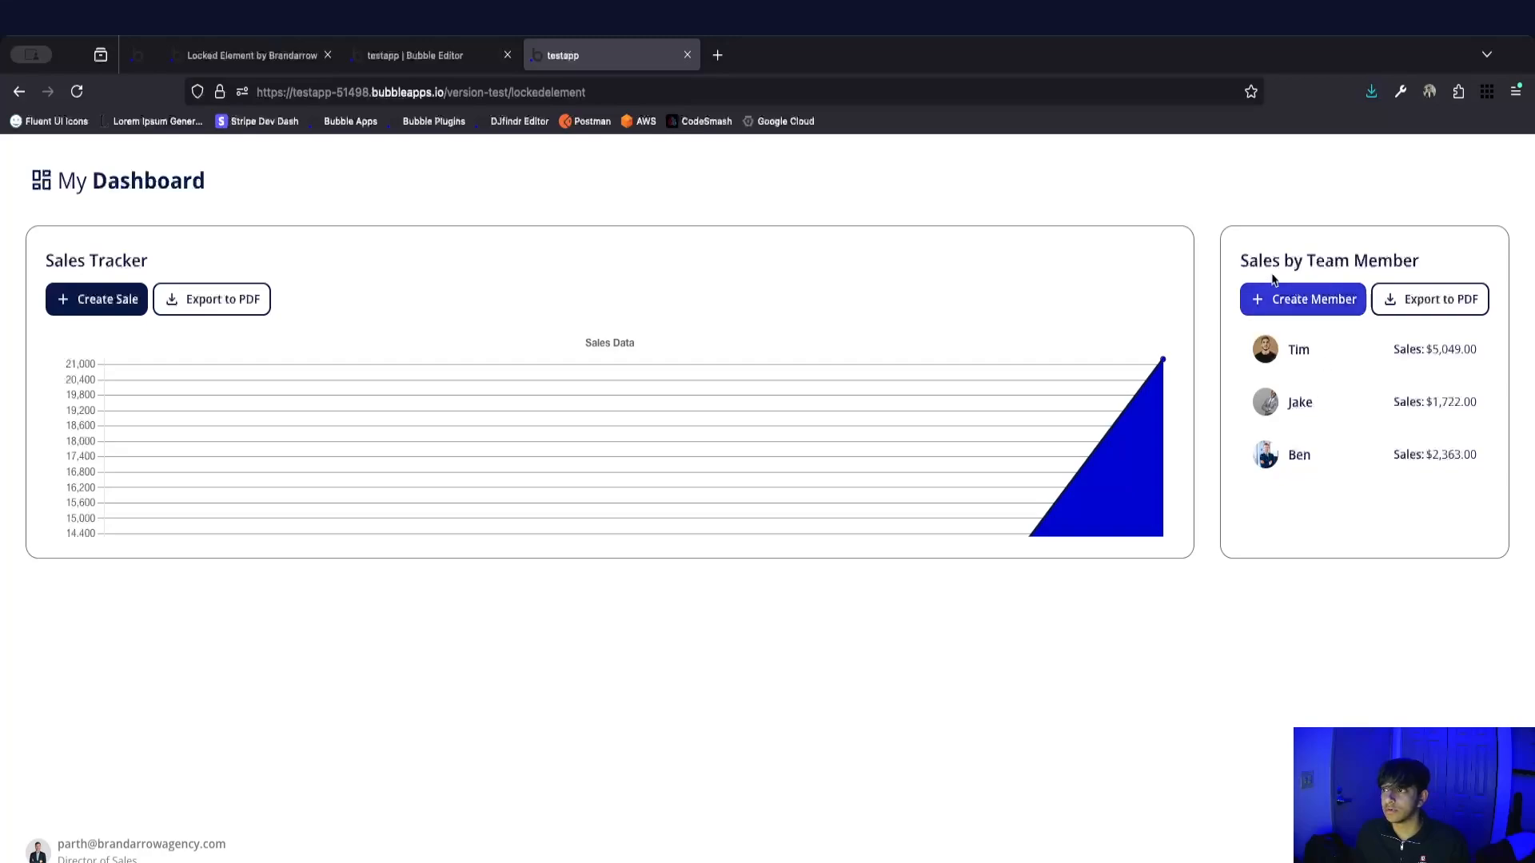
In the Bubble editor, search the assets for "locked" and place a Locked Element beside the My Dashboard title.
{"action": "left_click", "coordinate": [444, 56]}
{"action": "left_click", "coordinate": [176, 484]}
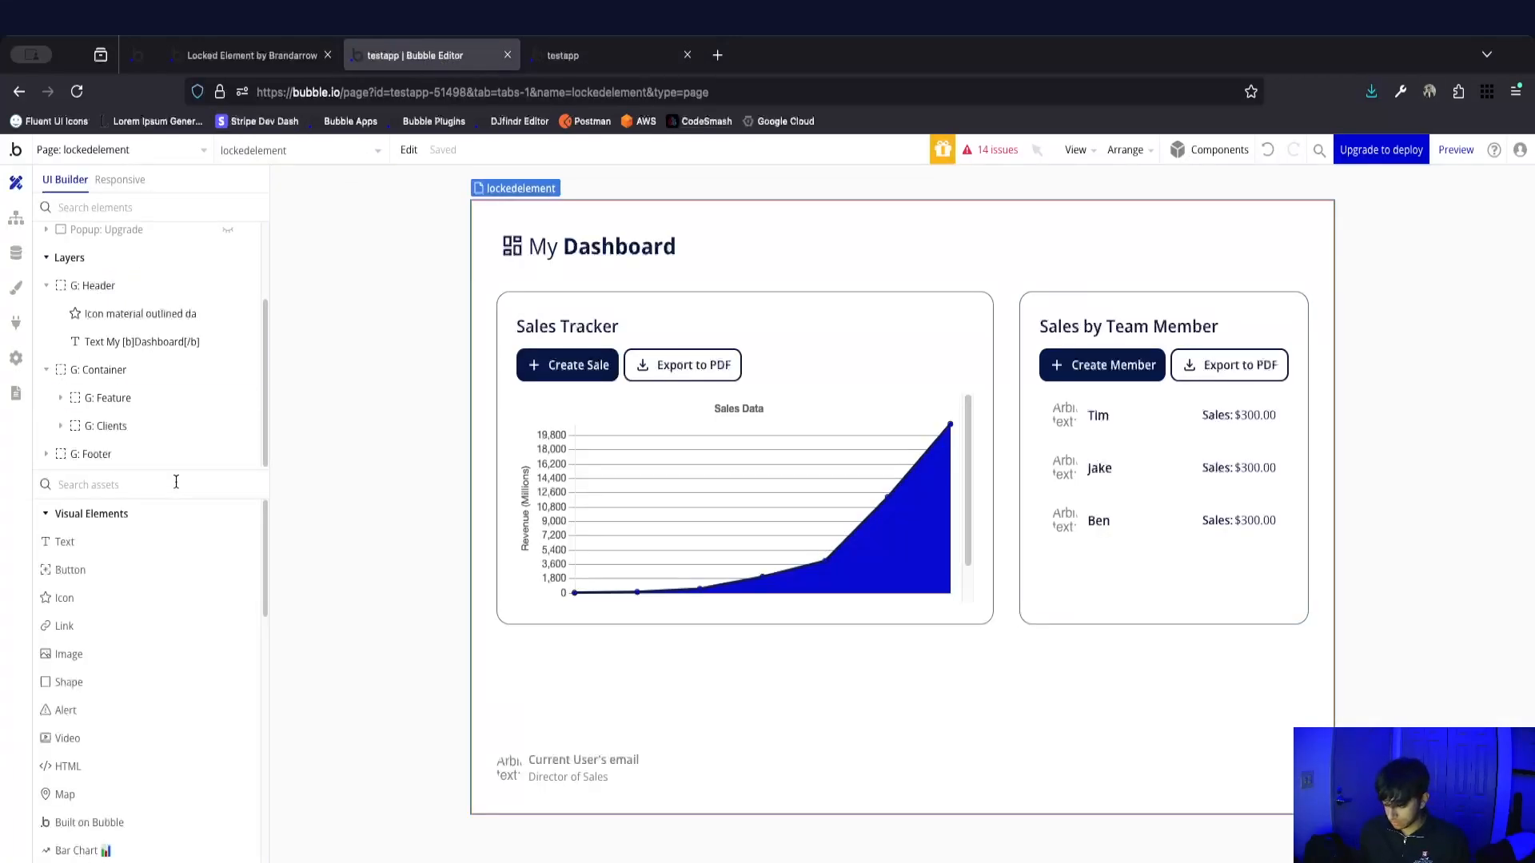
{"action": "type", "text": "locked"}
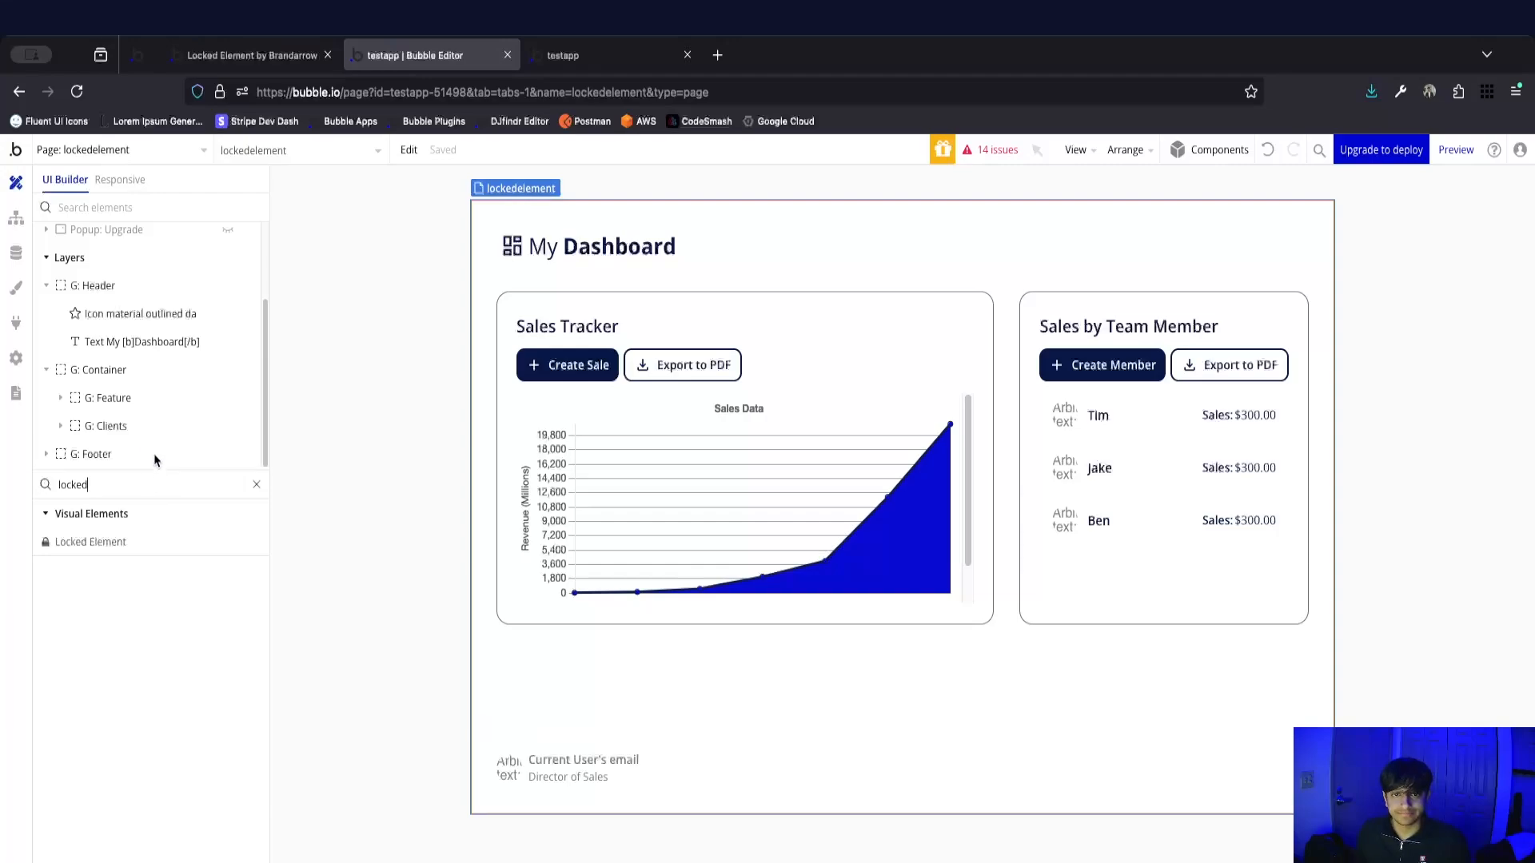
{"action": "left_click_drag", "start_coordinate": [152, 541], "coordinate": [689, 243]}
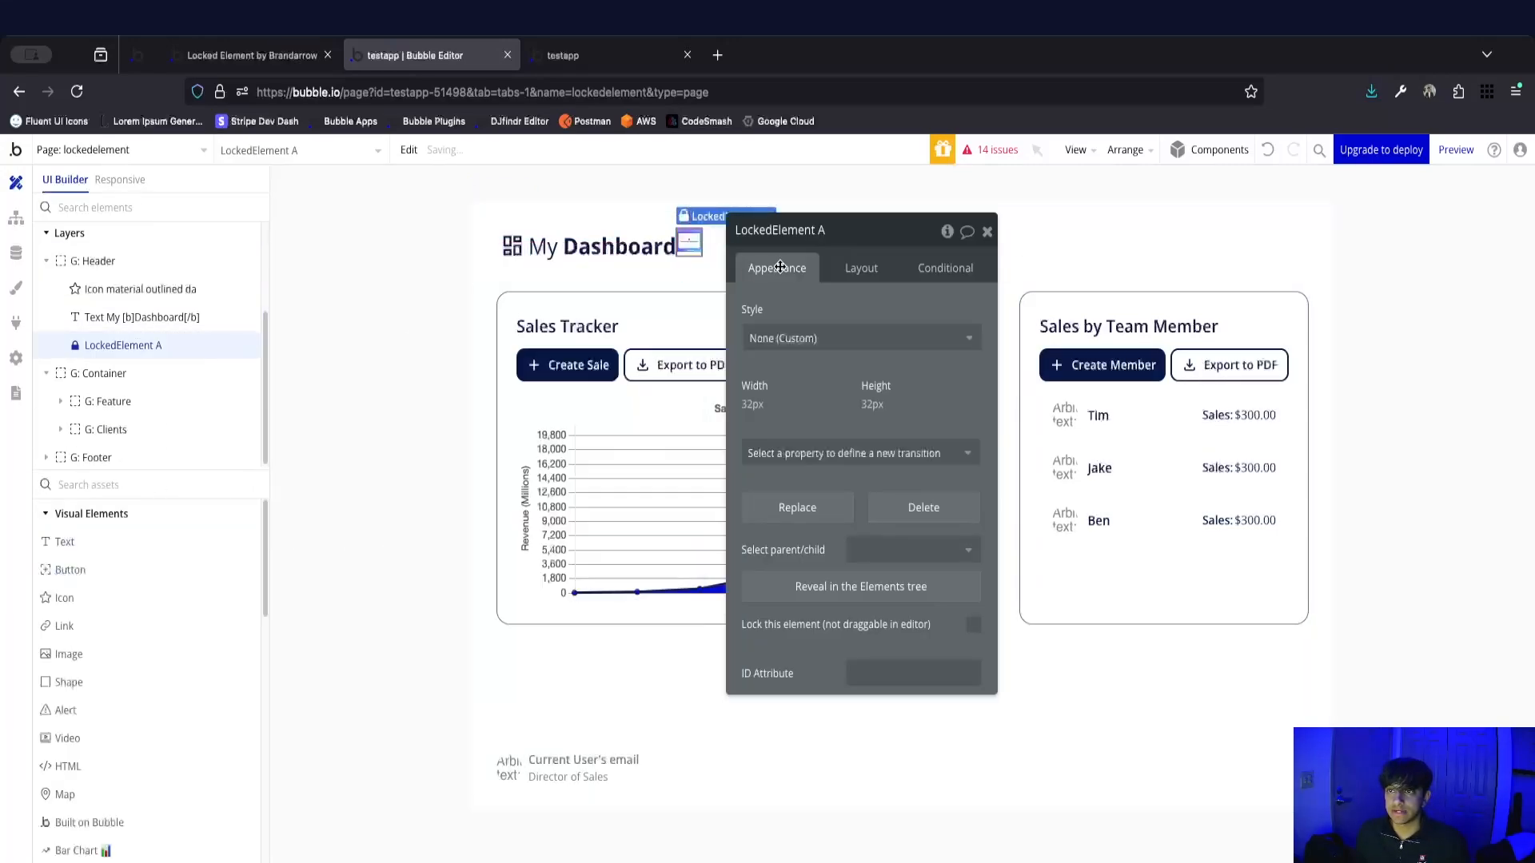
Center the locked element vertically in the header row and review its appearance settings.
{"action": "left_click", "coordinate": [860, 268]}
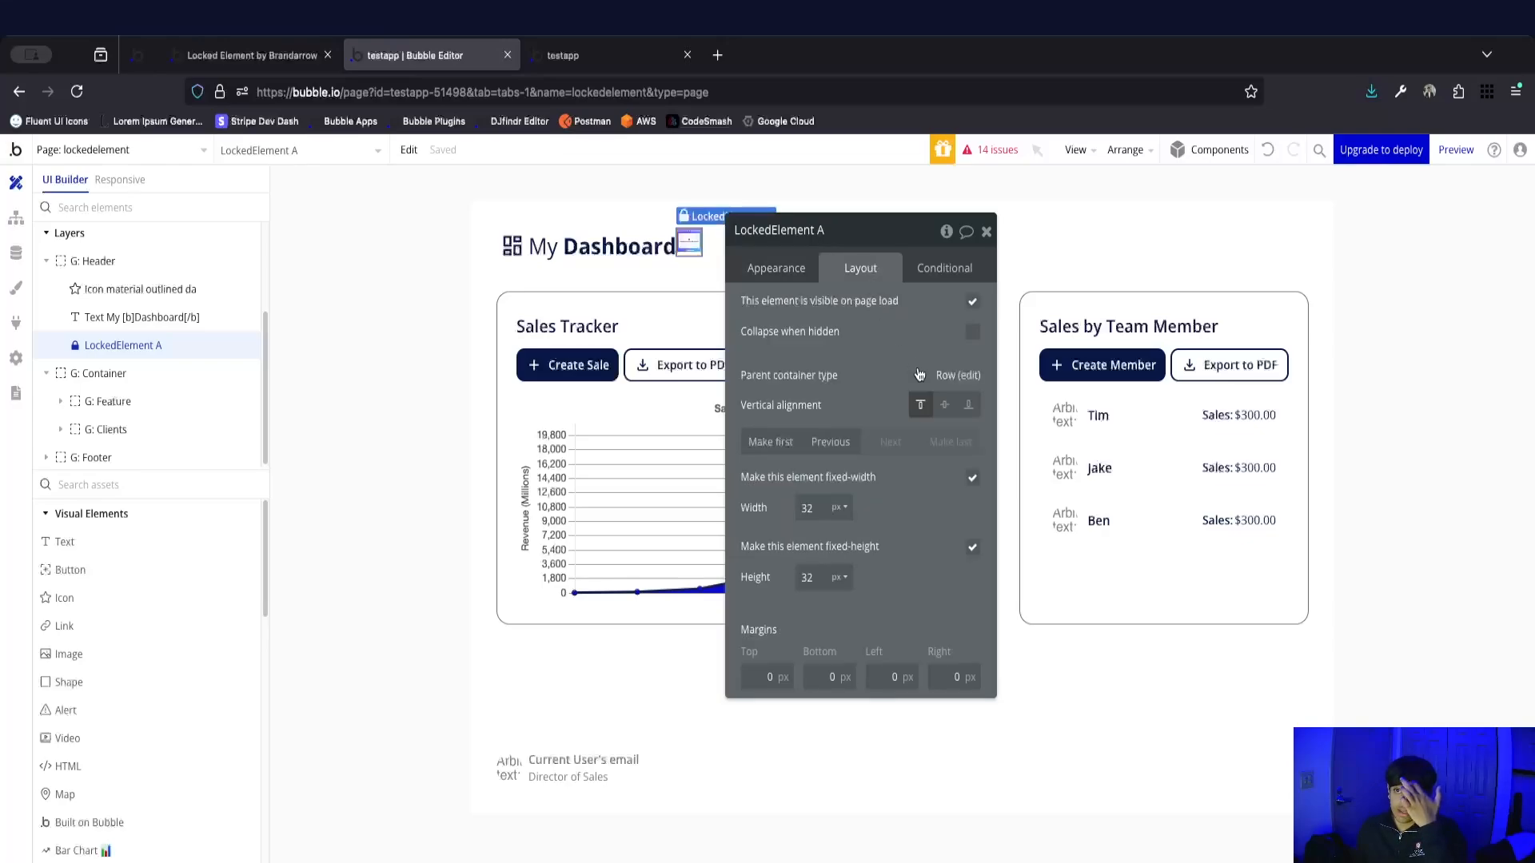
{"action": "left_click", "coordinate": [944, 406]}
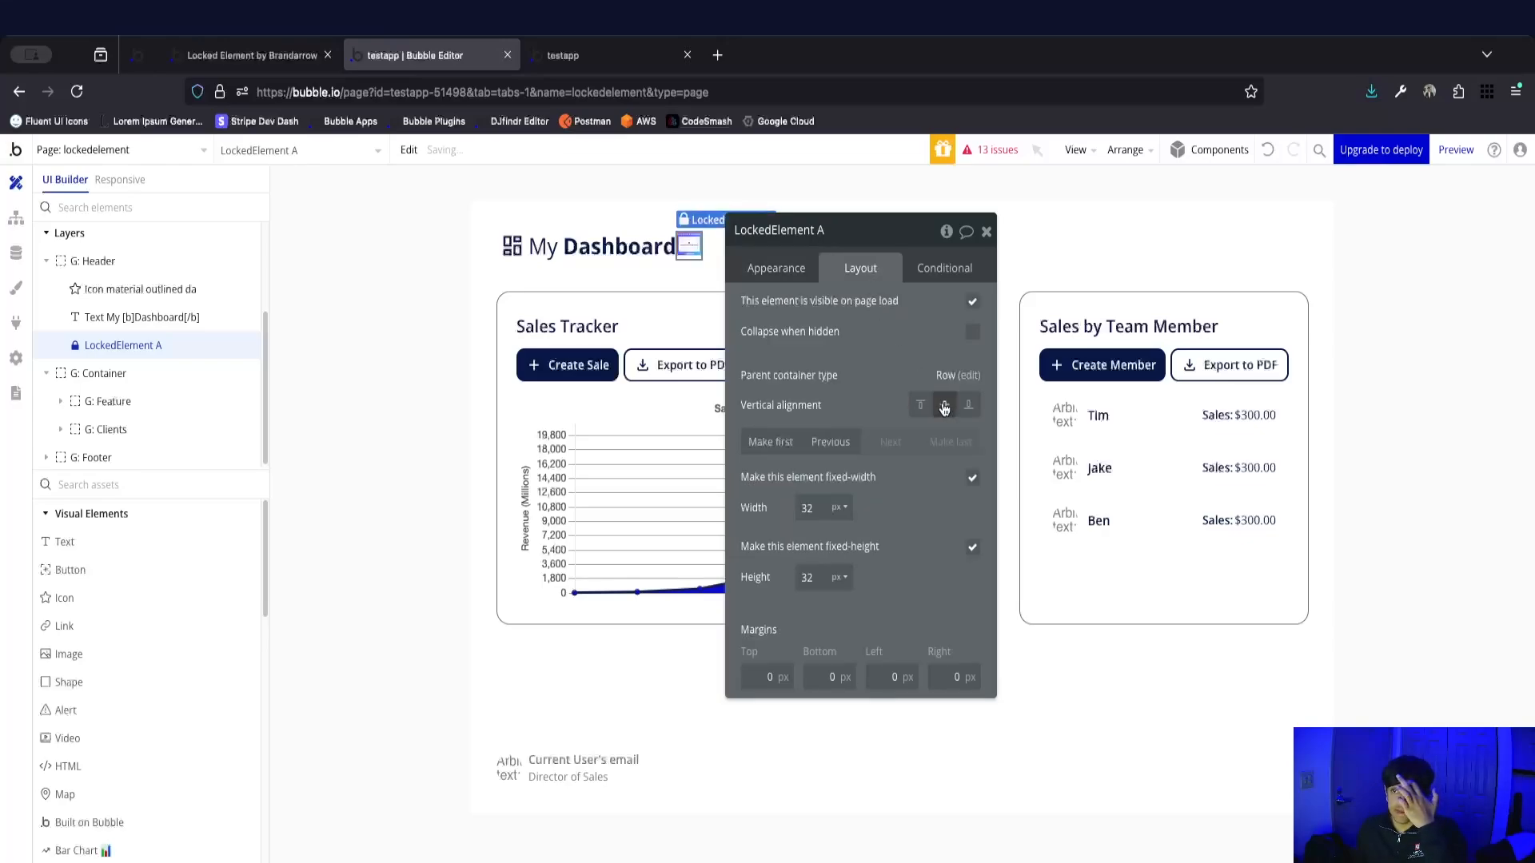
{"action": "left_click", "coordinate": [985, 231]}
{"action": "left_click", "coordinate": [143, 348]}
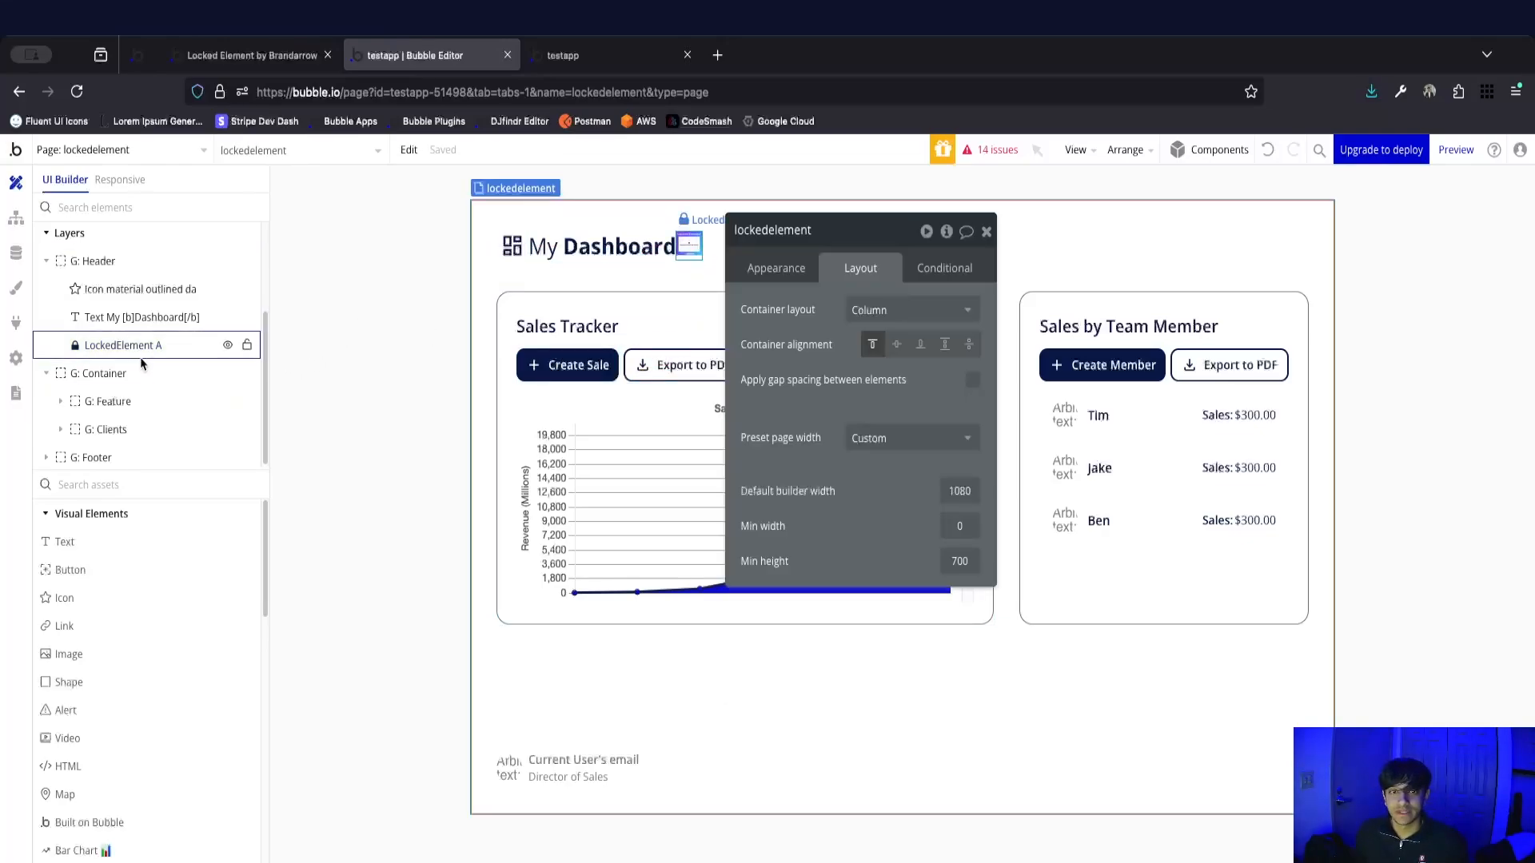
{"action": "left_click", "coordinate": [774, 270]}
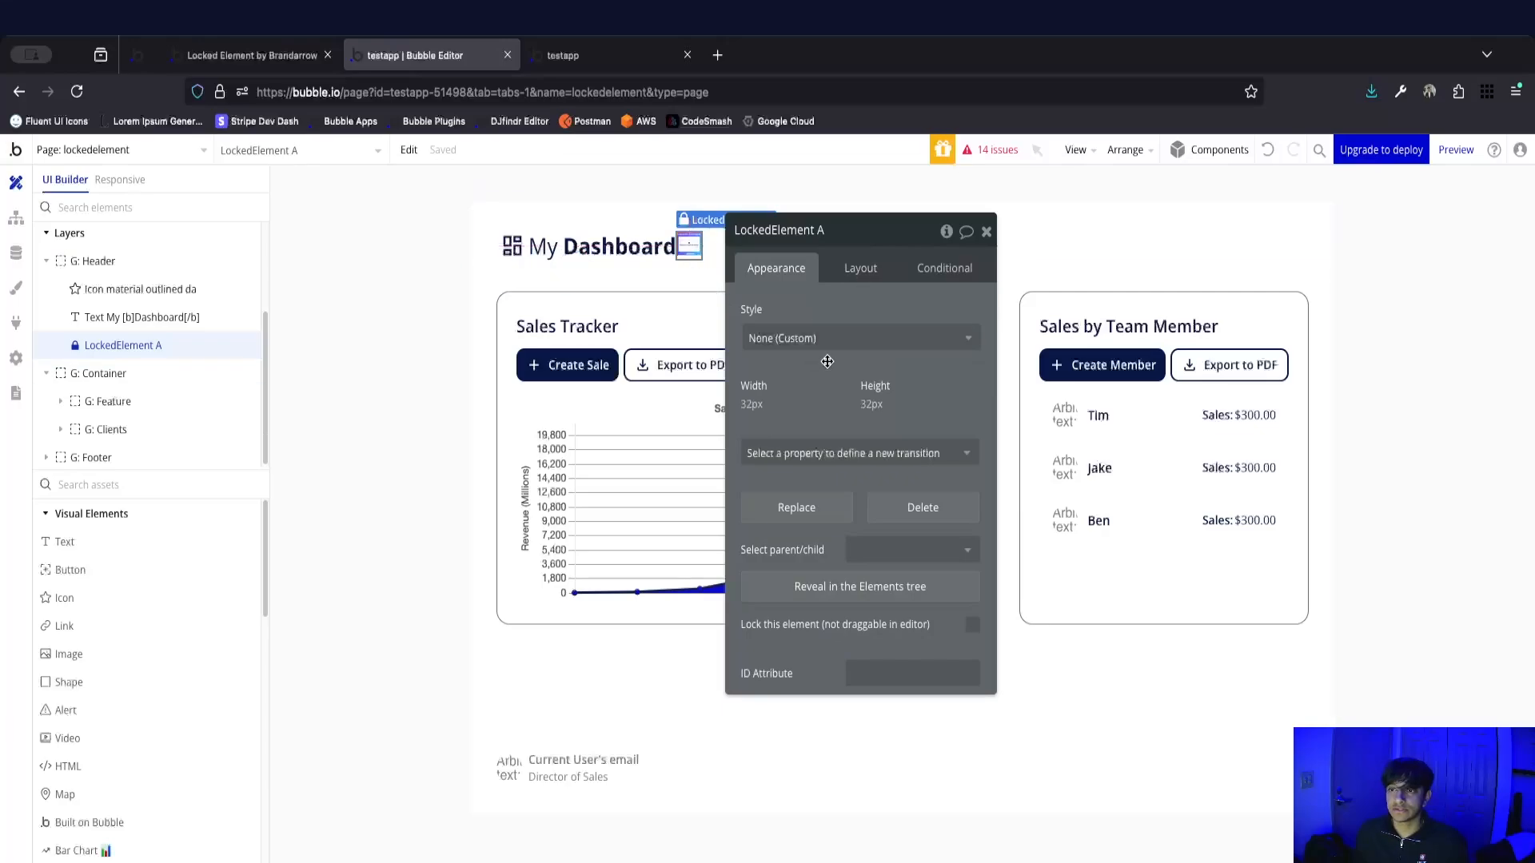
{"action": "left_click", "coordinate": [987, 233]}
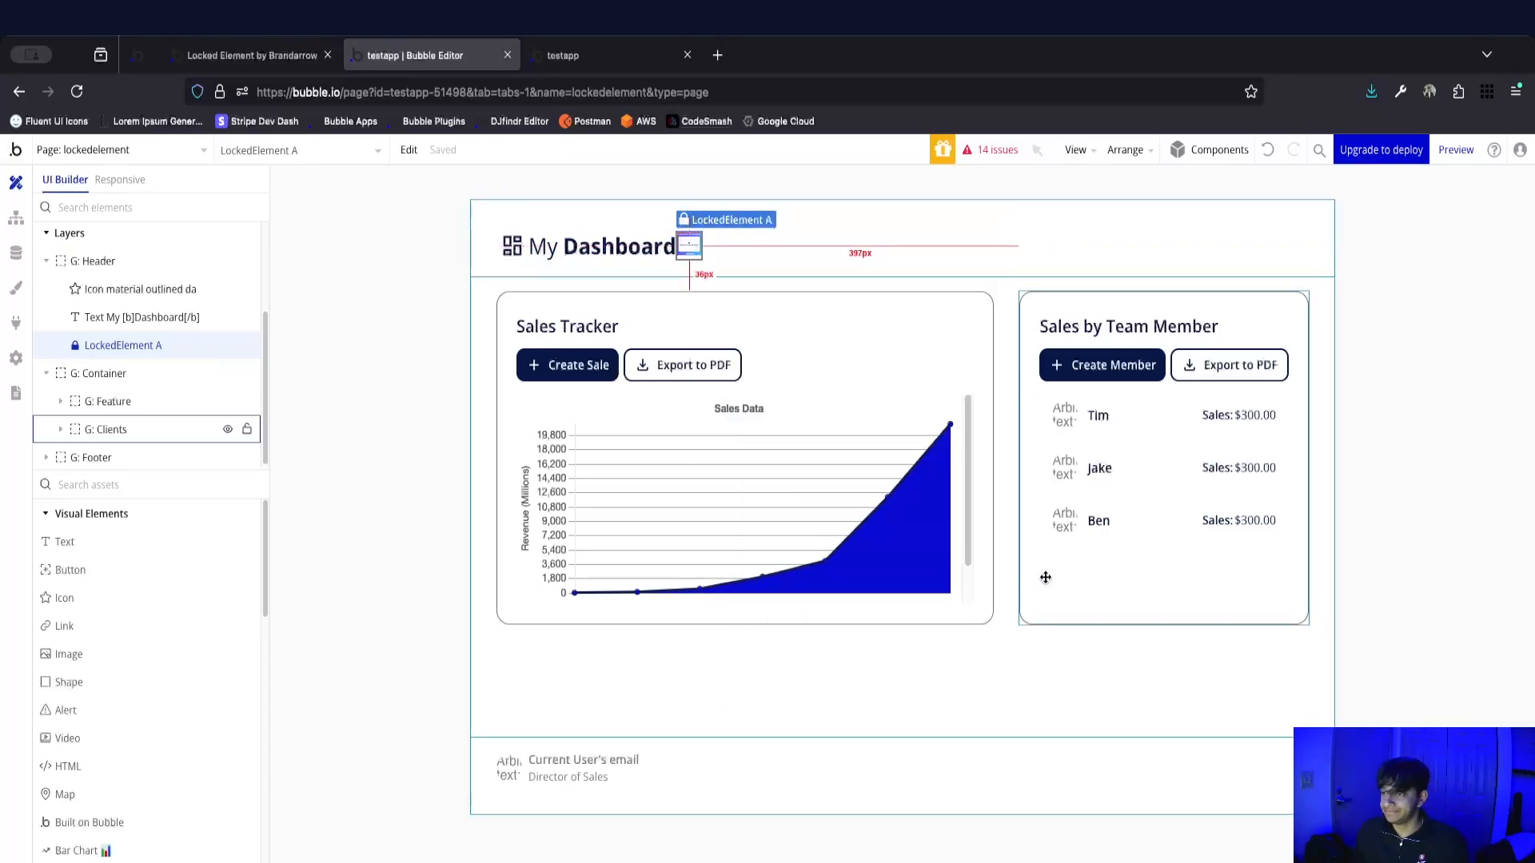
Examine the properties of the G: Clients group and the elements nested inside it.
{"action": "double_click", "coordinate": [1046, 576]}
{"action": "scroll", "coordinate": [861, 534], "scroll_direction": "down", "scroll_amount": 4}
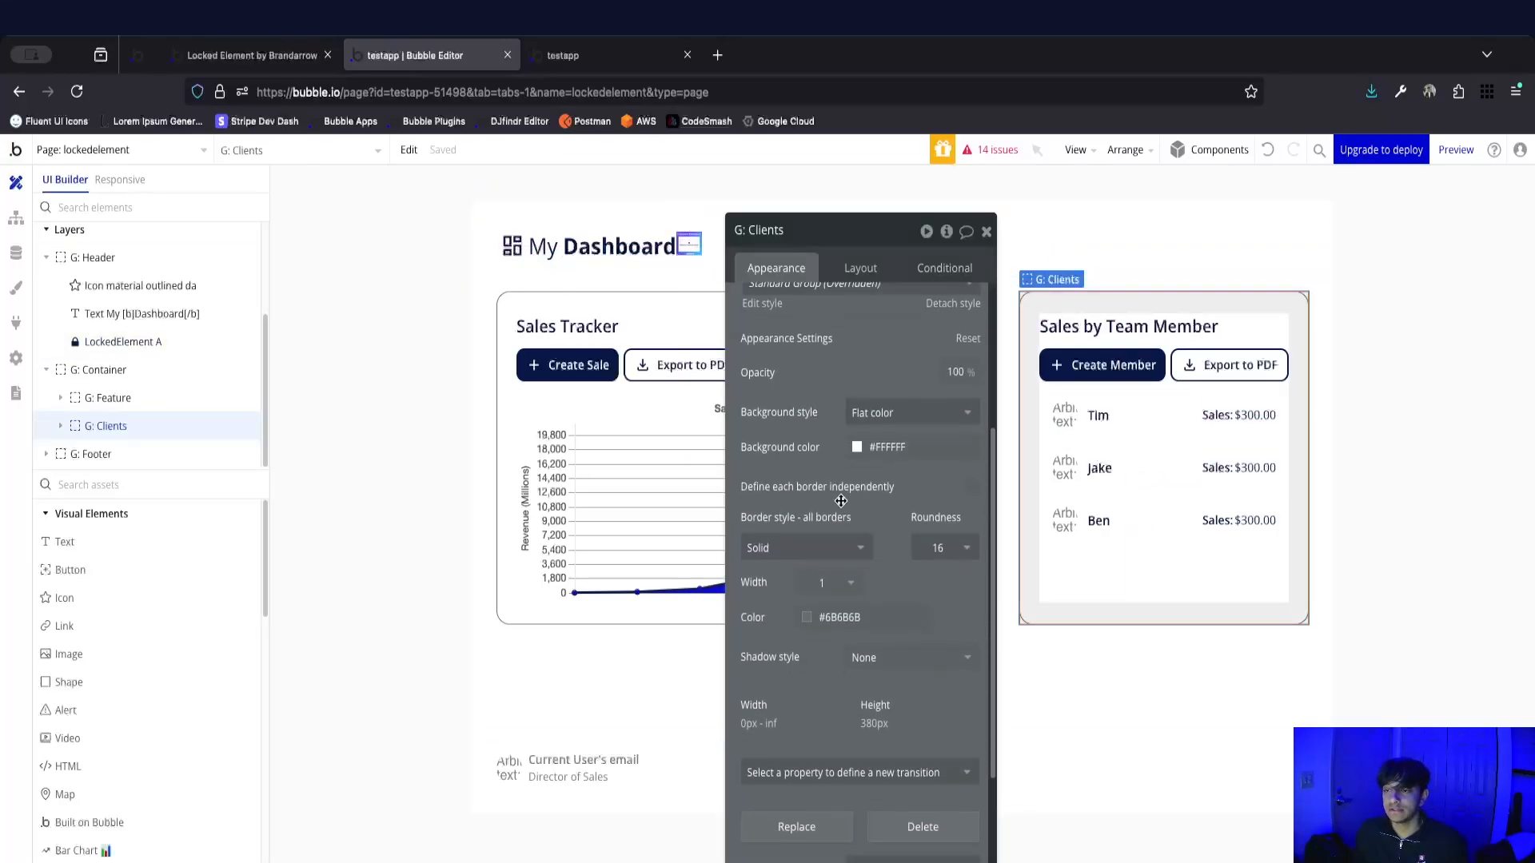
{"action": "left_click_drag", "start_coordinate": [842, 507], "coordinate": [669, 418]}
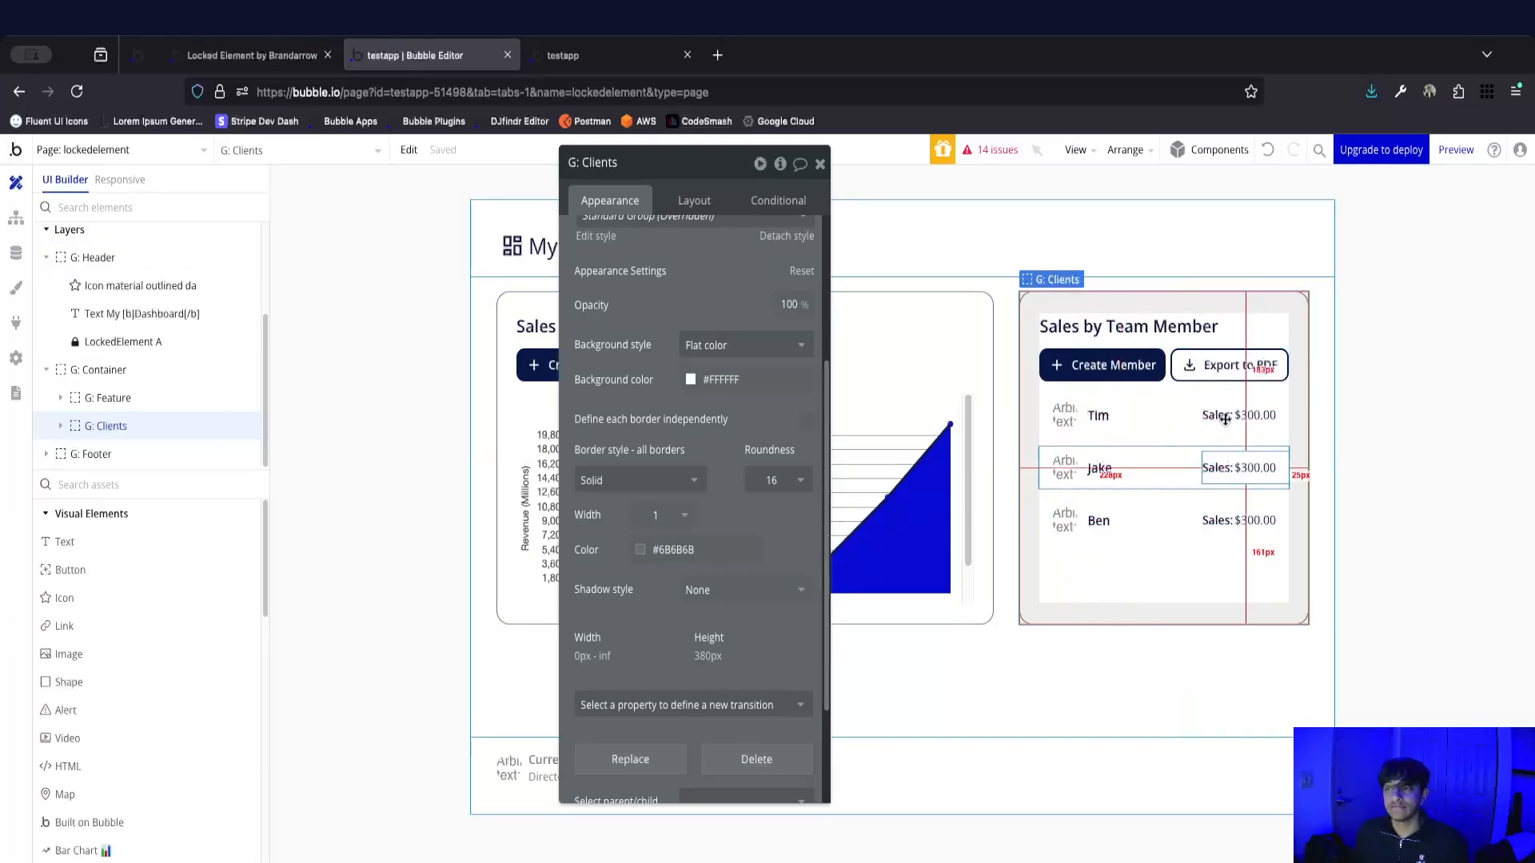
{"action": "left_click", "coordinate": [1161, 454]}
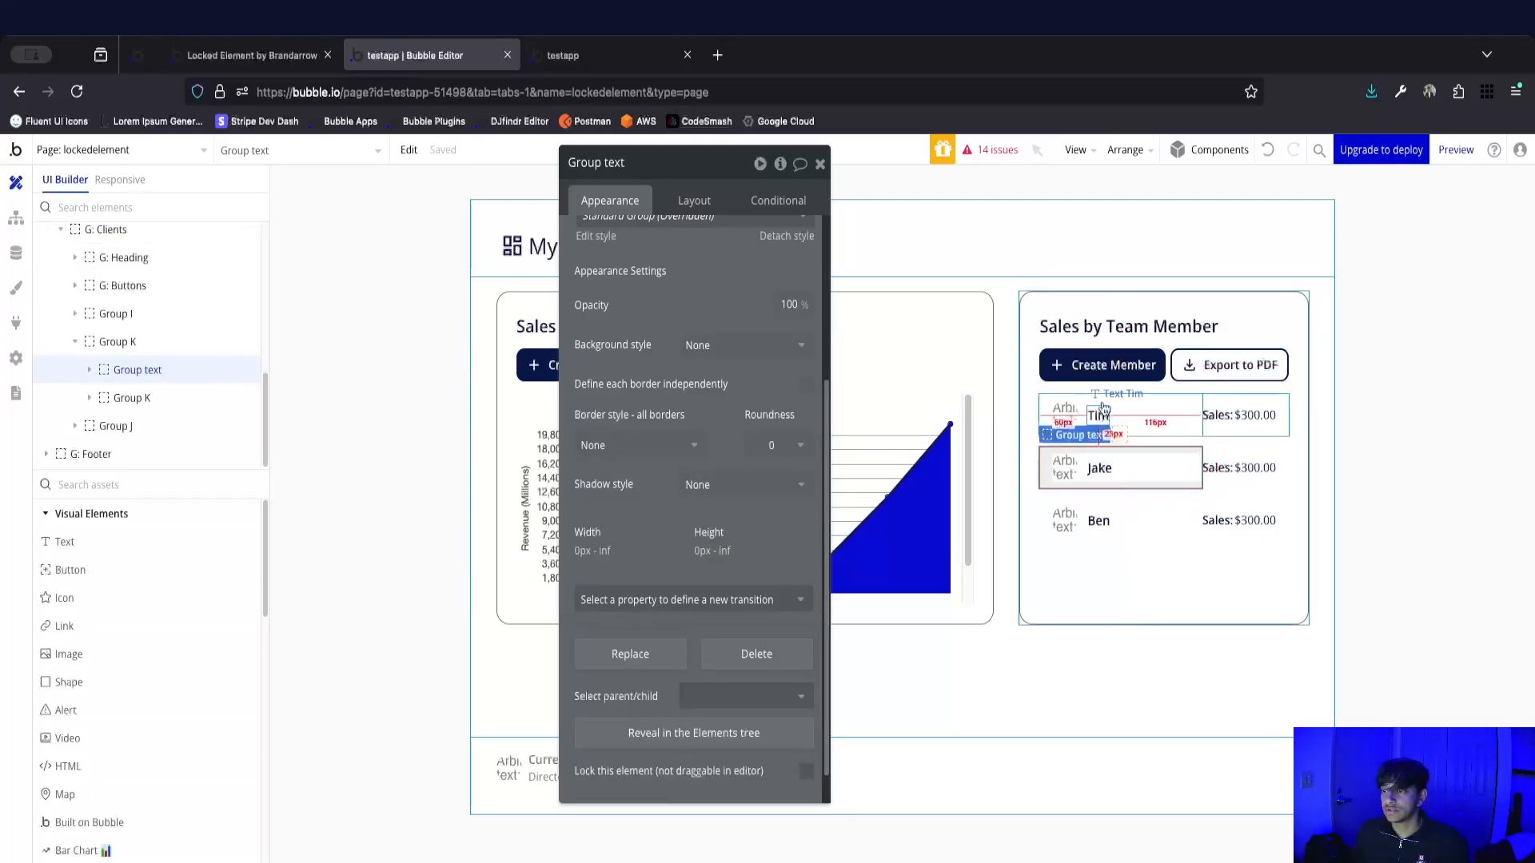
{"action": "left_click", "coordinate": [1155, 382]}
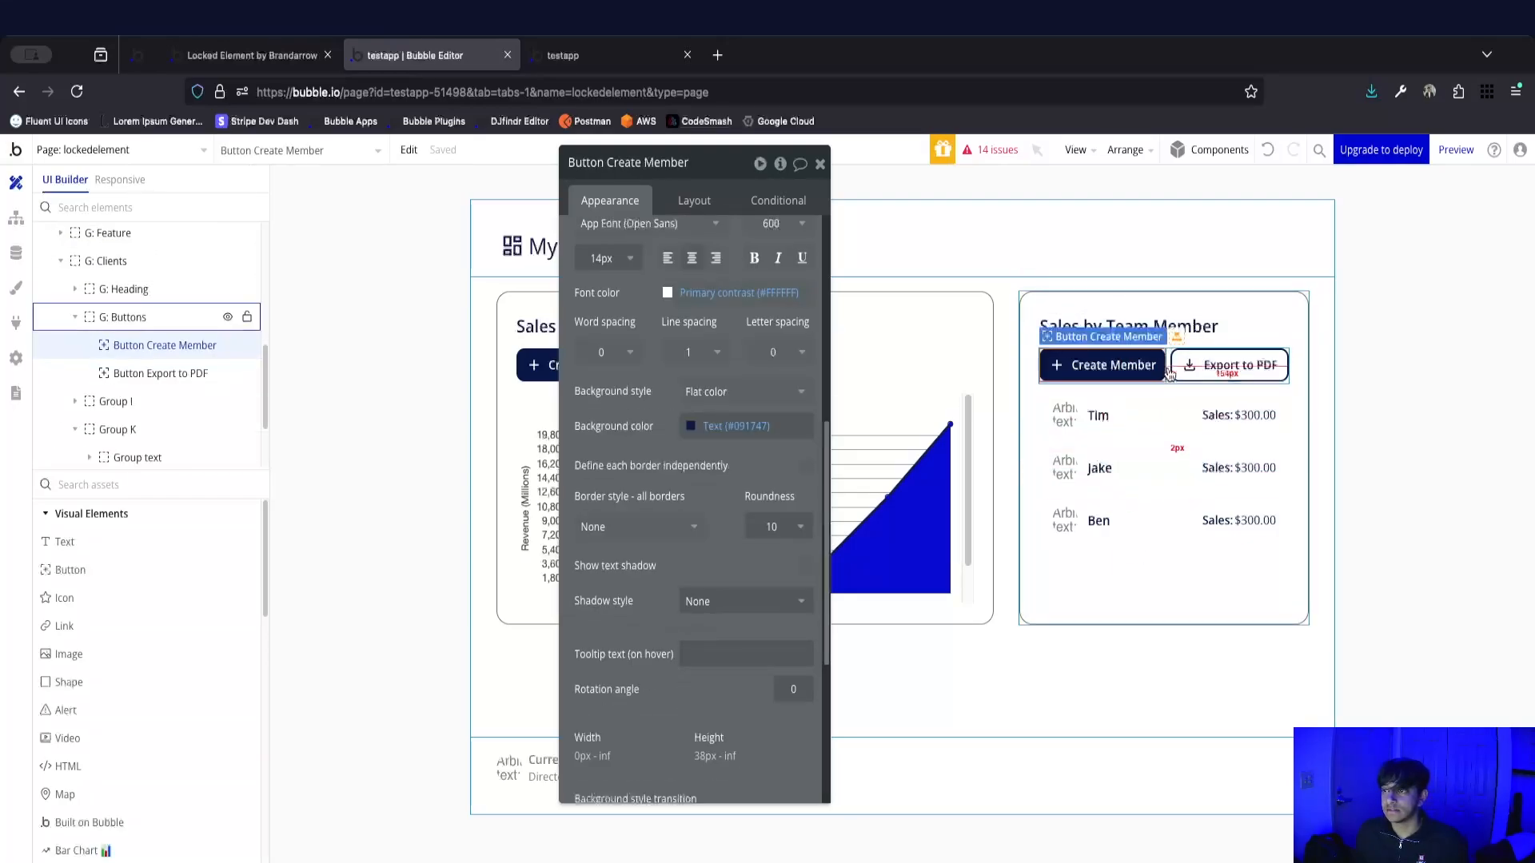
{"action": "left_click", "coordinate": [1168, 374]}
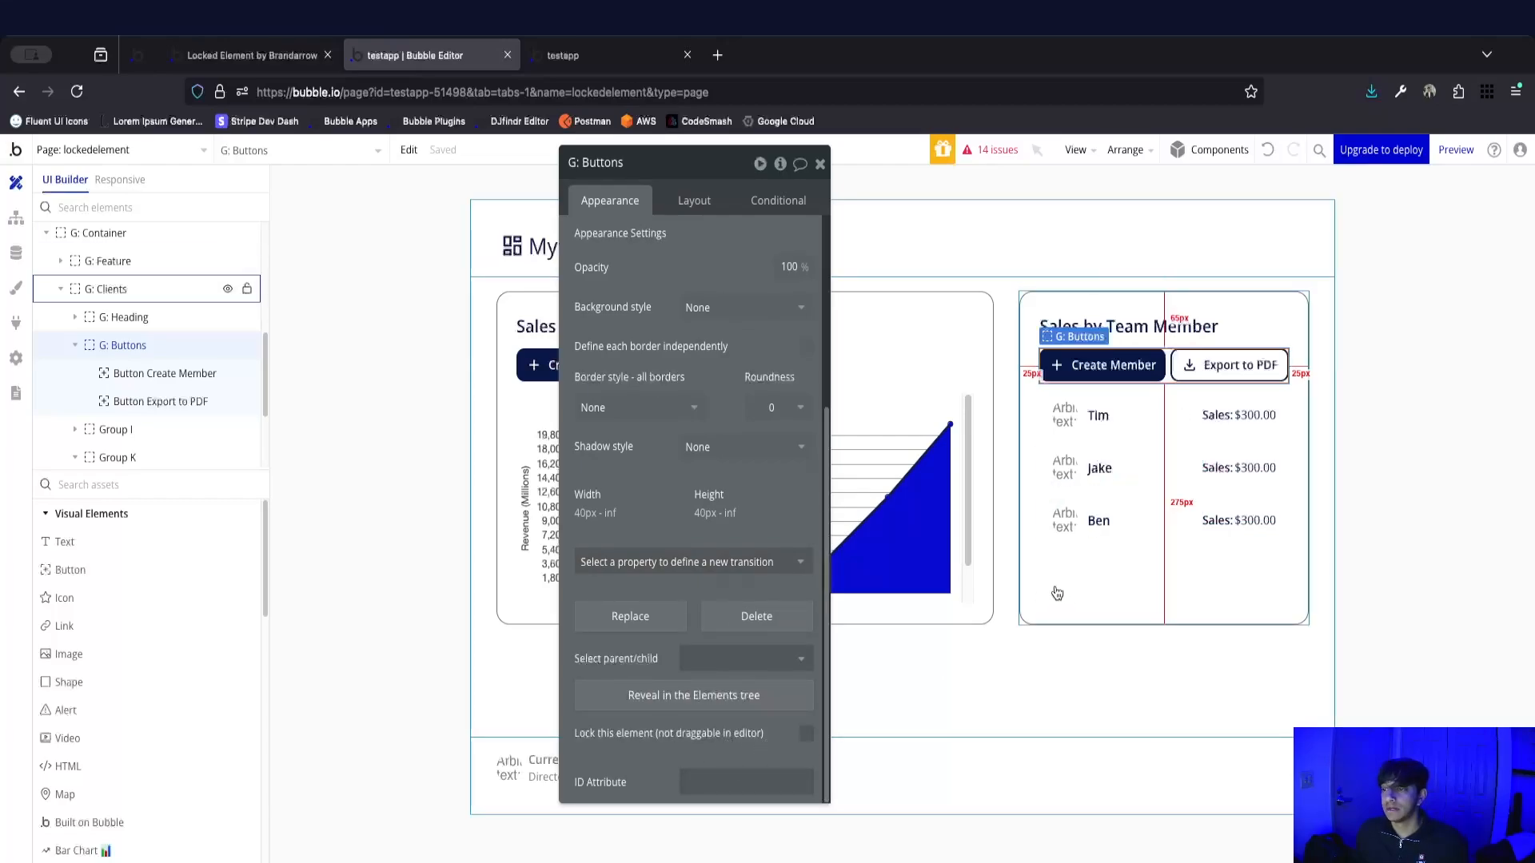
Reselect the G: Clients group and bring its ID Attribute field into view.
{"action": "left_click", "coordinate": [1017, 302]}
{"action": "left_click", "coordinate": [1024, 511]}
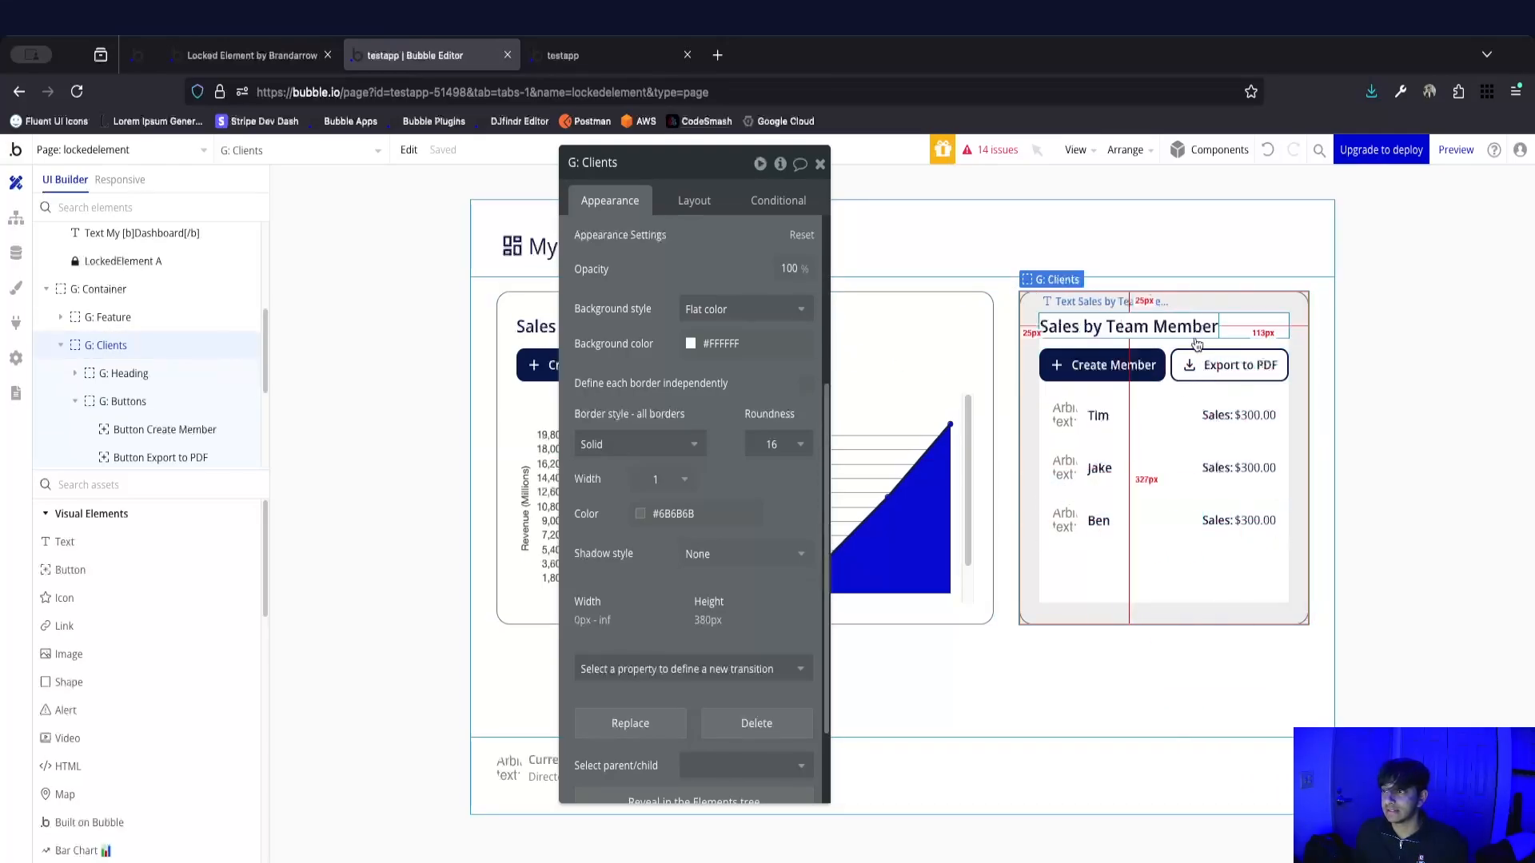
{"action": "scroll", "coordinate": [686, 586], "scroll_direction": "down", "scroll_amount": 3}
{"action": "left_click_drag", "start_coordinate": [636, 755], "coordinate": [565, 658]}
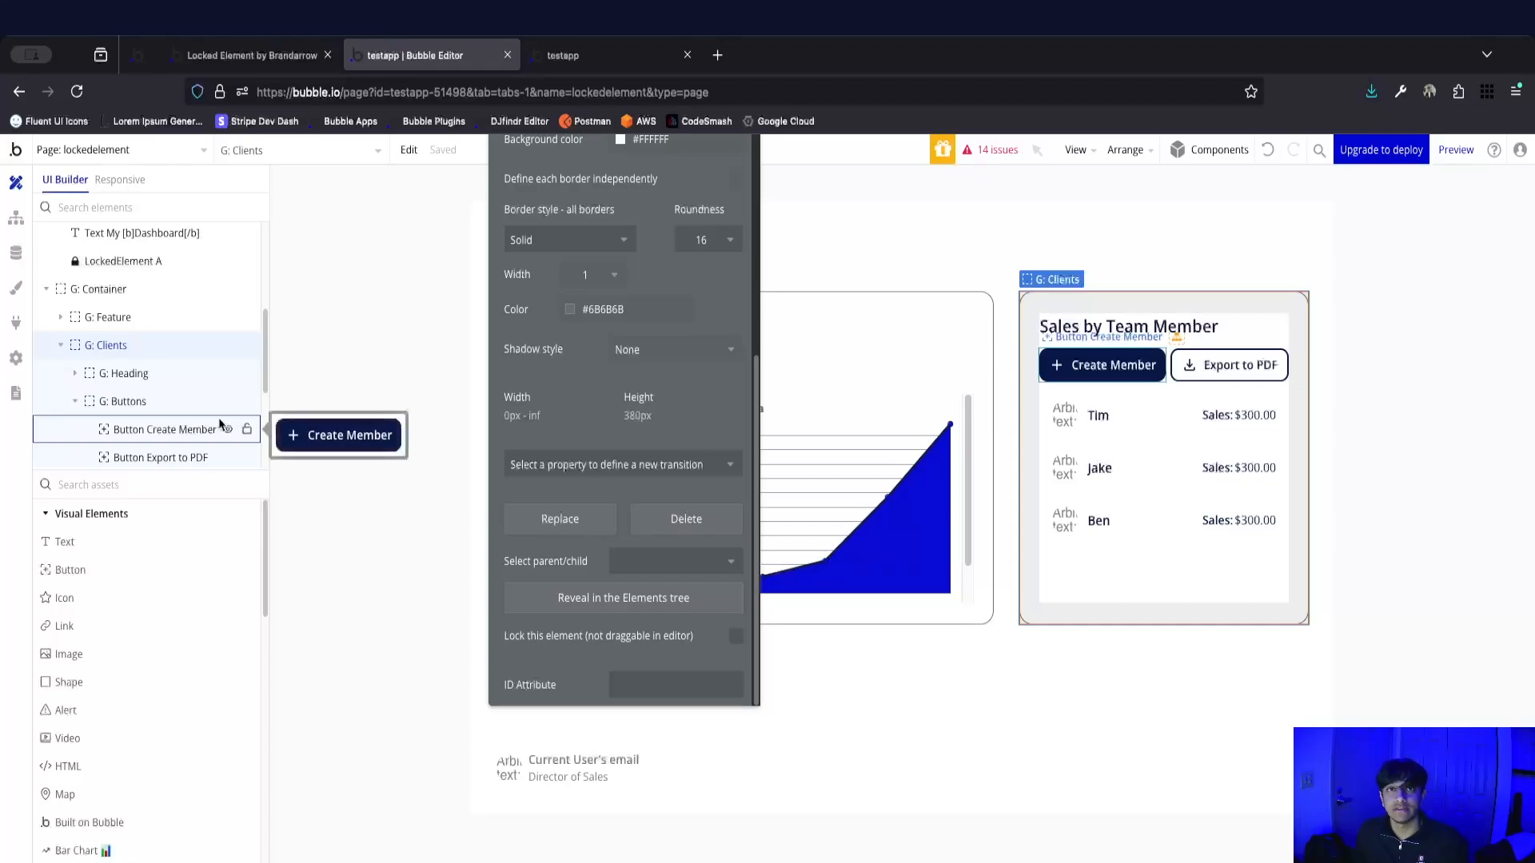
Open the app's general settings at the advanced option for exposing ID attributes on HTML elements.
{"action": "left_click", "coordinate": [17, 359]}
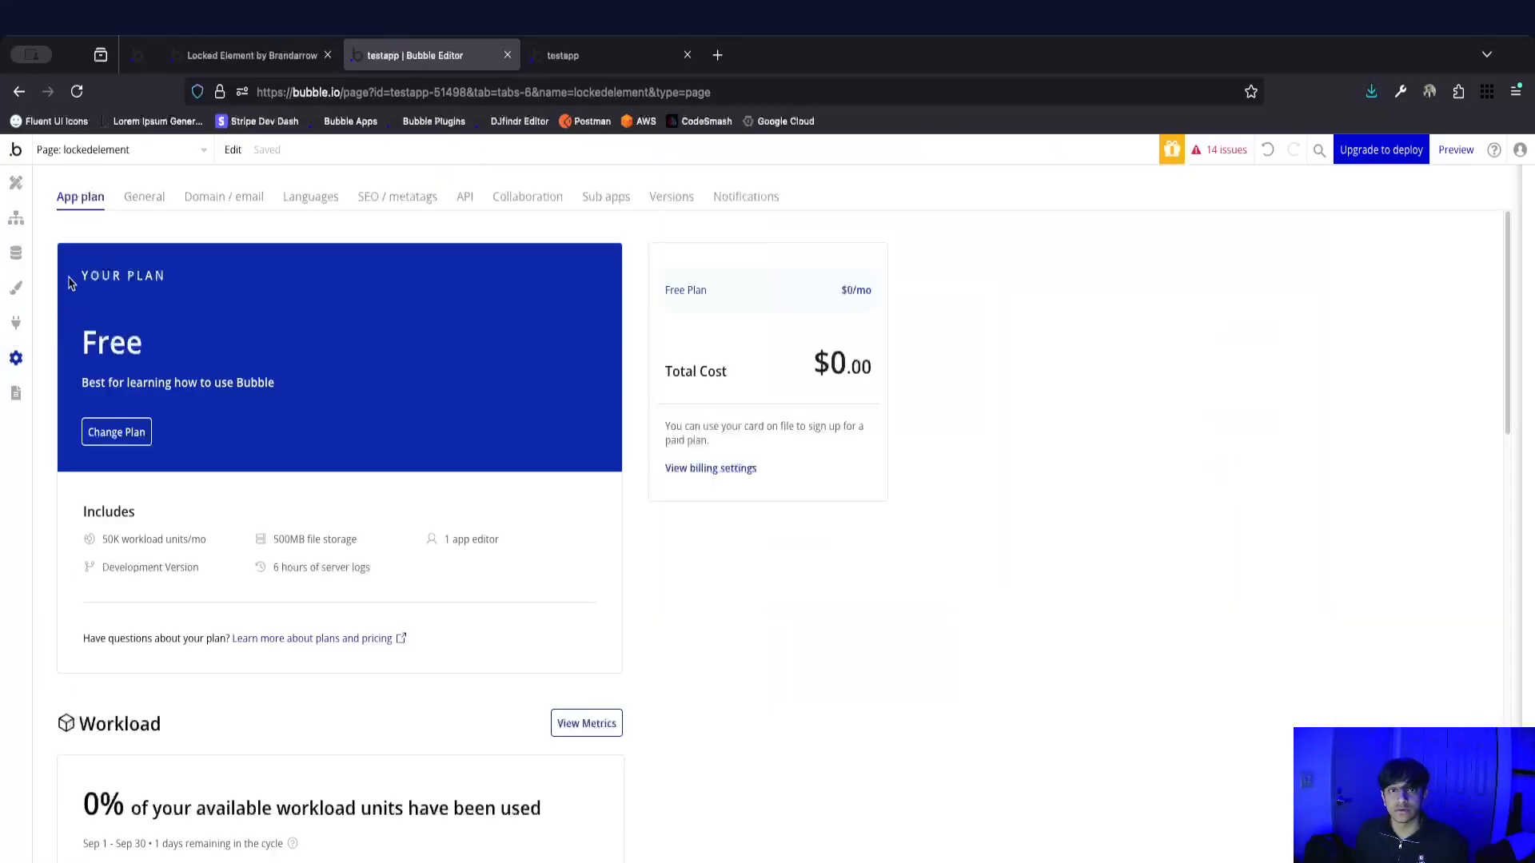
{"action": "left_click", "coordinate": [144, 197]}
{"action": "scroll", "coordinate": [493, 605], "scroll_direction": "down", "scroll_amount": 10}
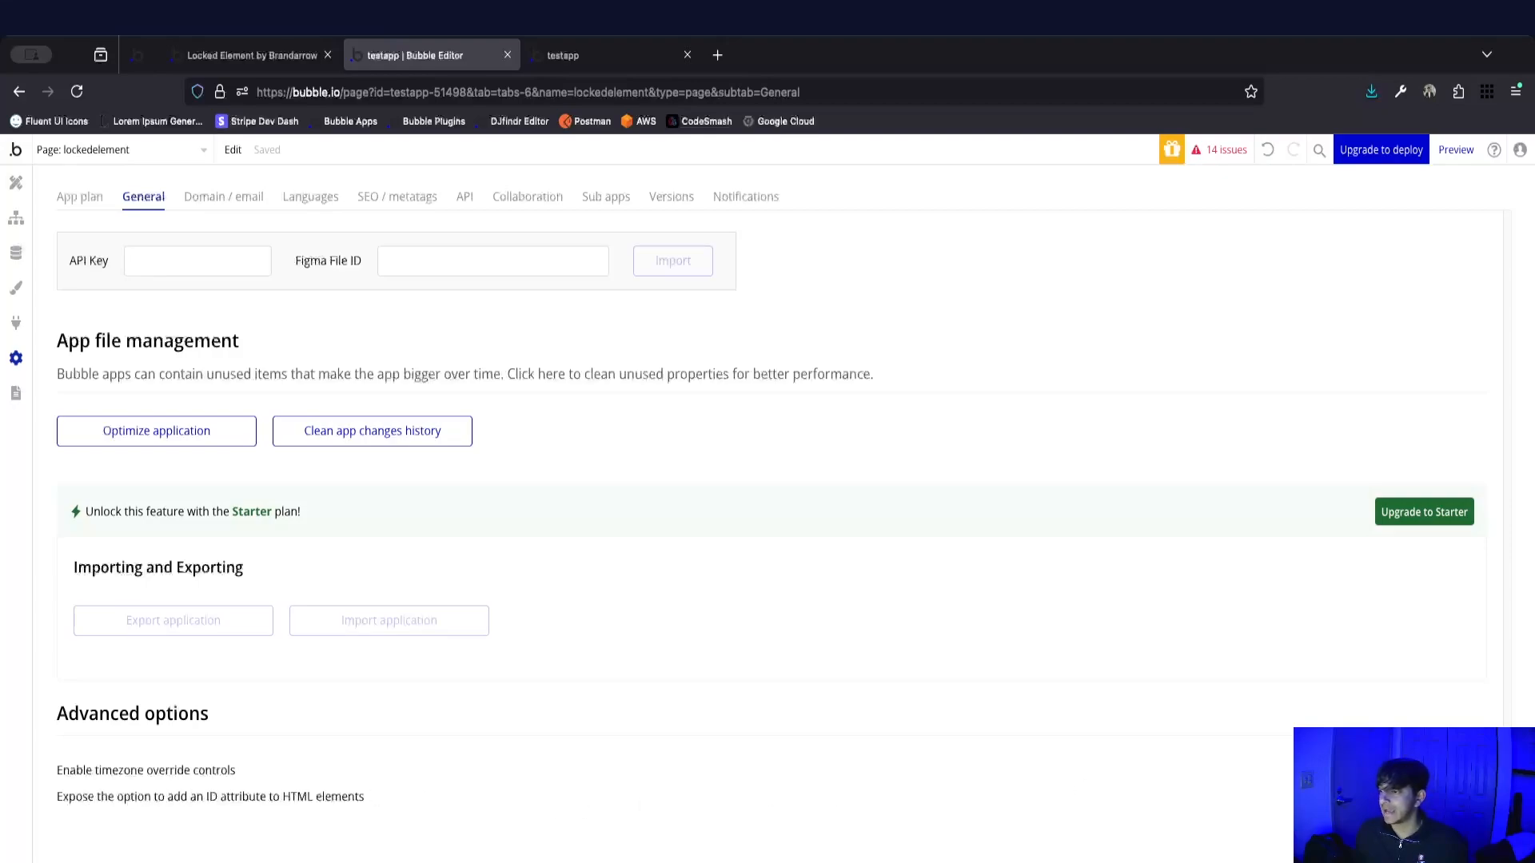
Return to the design canvas and set the ID Attribute of the G: Clients group to lockedelement.
{"action": "left_click", "coordinate": [16, 183]}
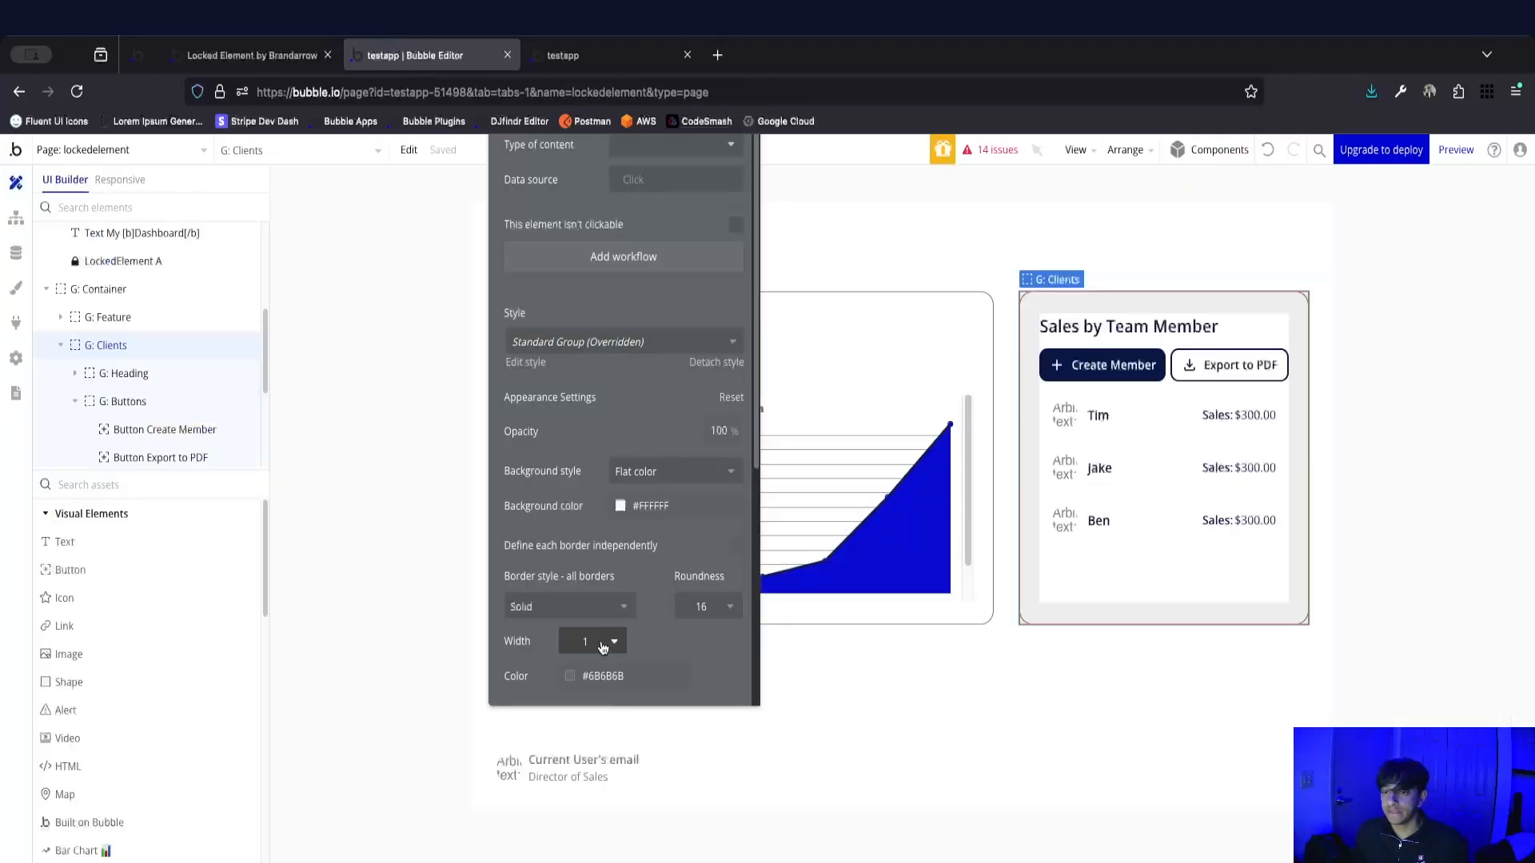
{"action": "scroll", "coordinate": [568, 617], "scroll_direction": "down", "scroll_amount": 5}
{"action": "left_click", "coordinate": [646, 676]}
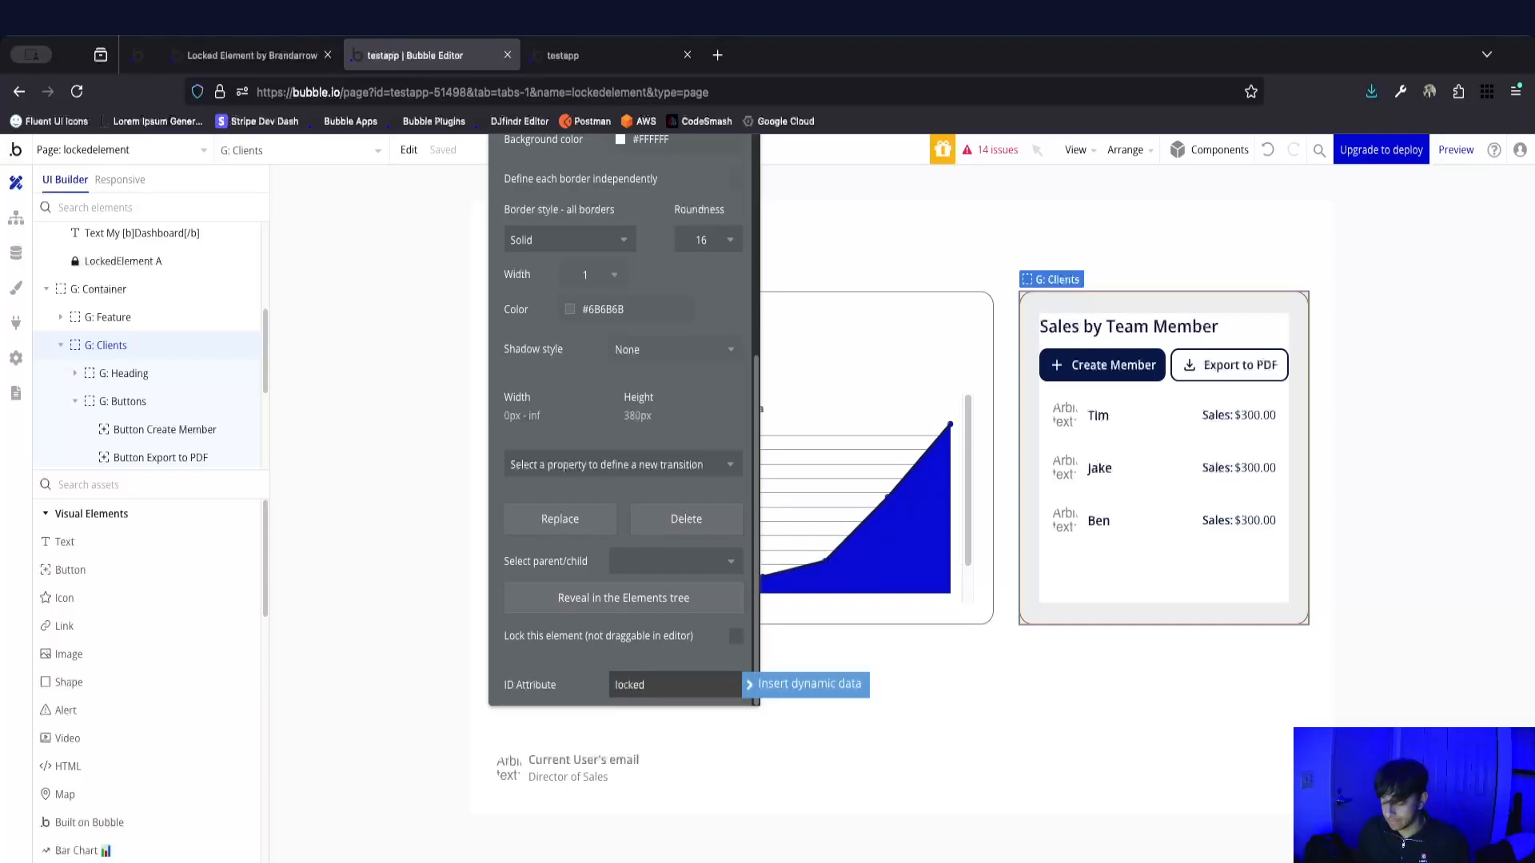
{"action": "type", "text": "ent"}
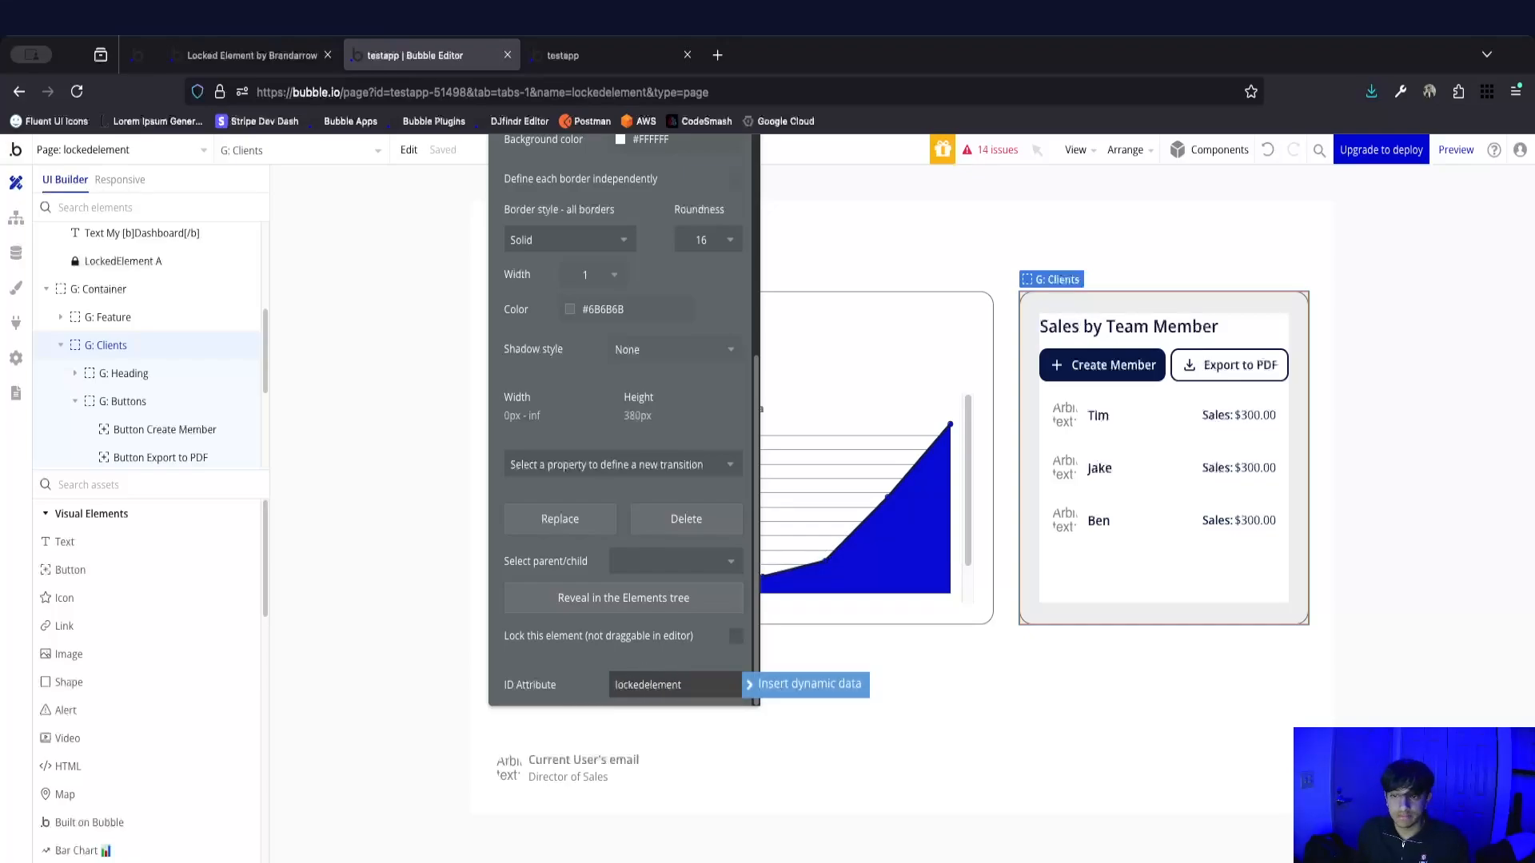
Copy the ID Attribute value of the G: Clients group.
{"action": "double_click", "coordinate": [646, 679]}
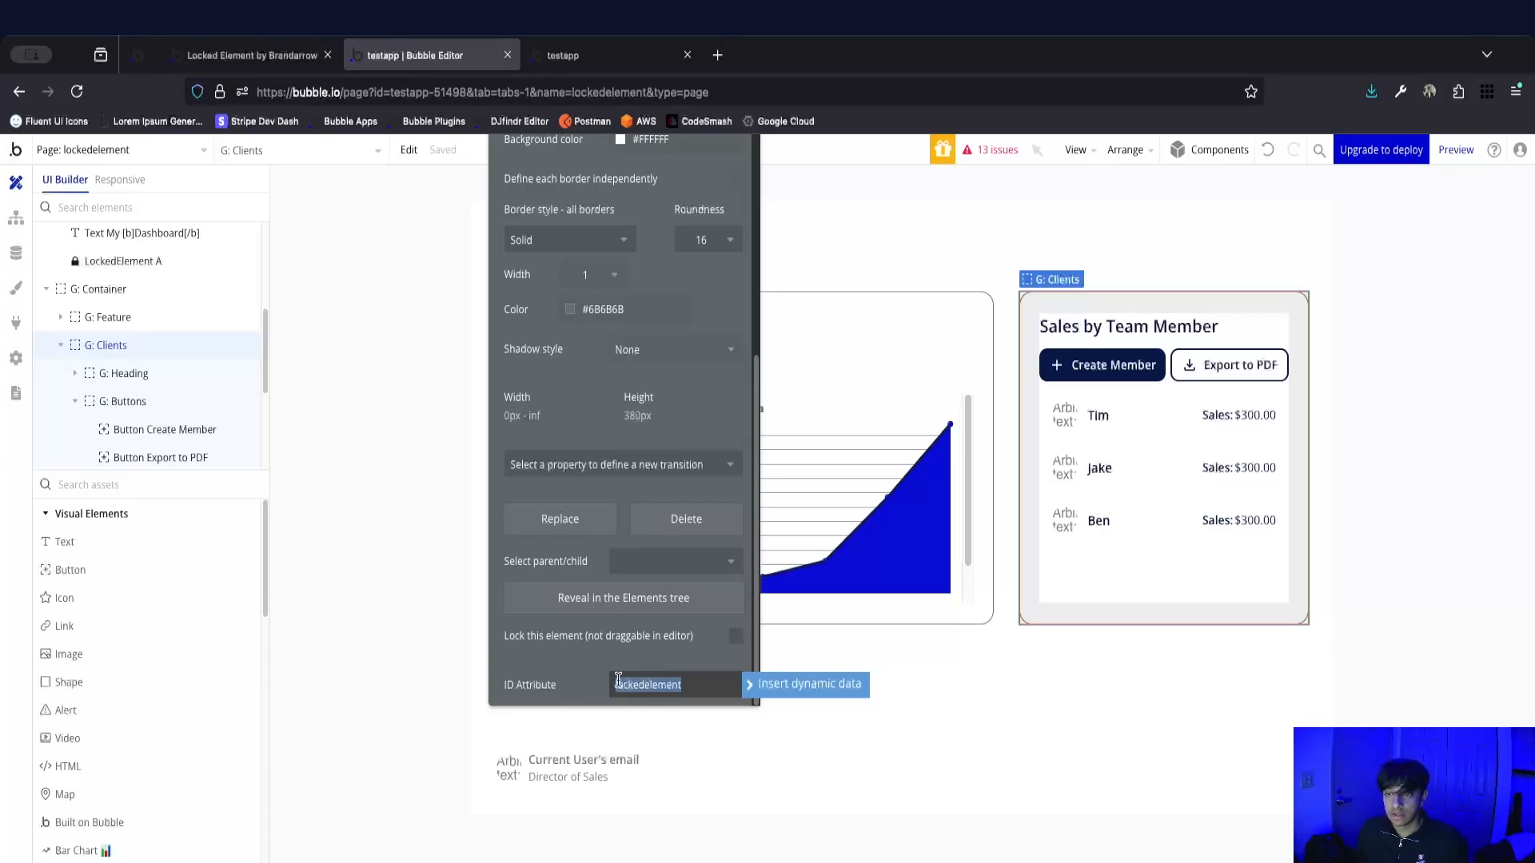
{"action": "double_click", "coordinate": [667, 686]}
{"action": "left_click", "coordinate": [623, 681]}
{"action": "double_click", "coordinate": [613, 681]}
{"action": "left_click", "coordinate": [659, 680]}
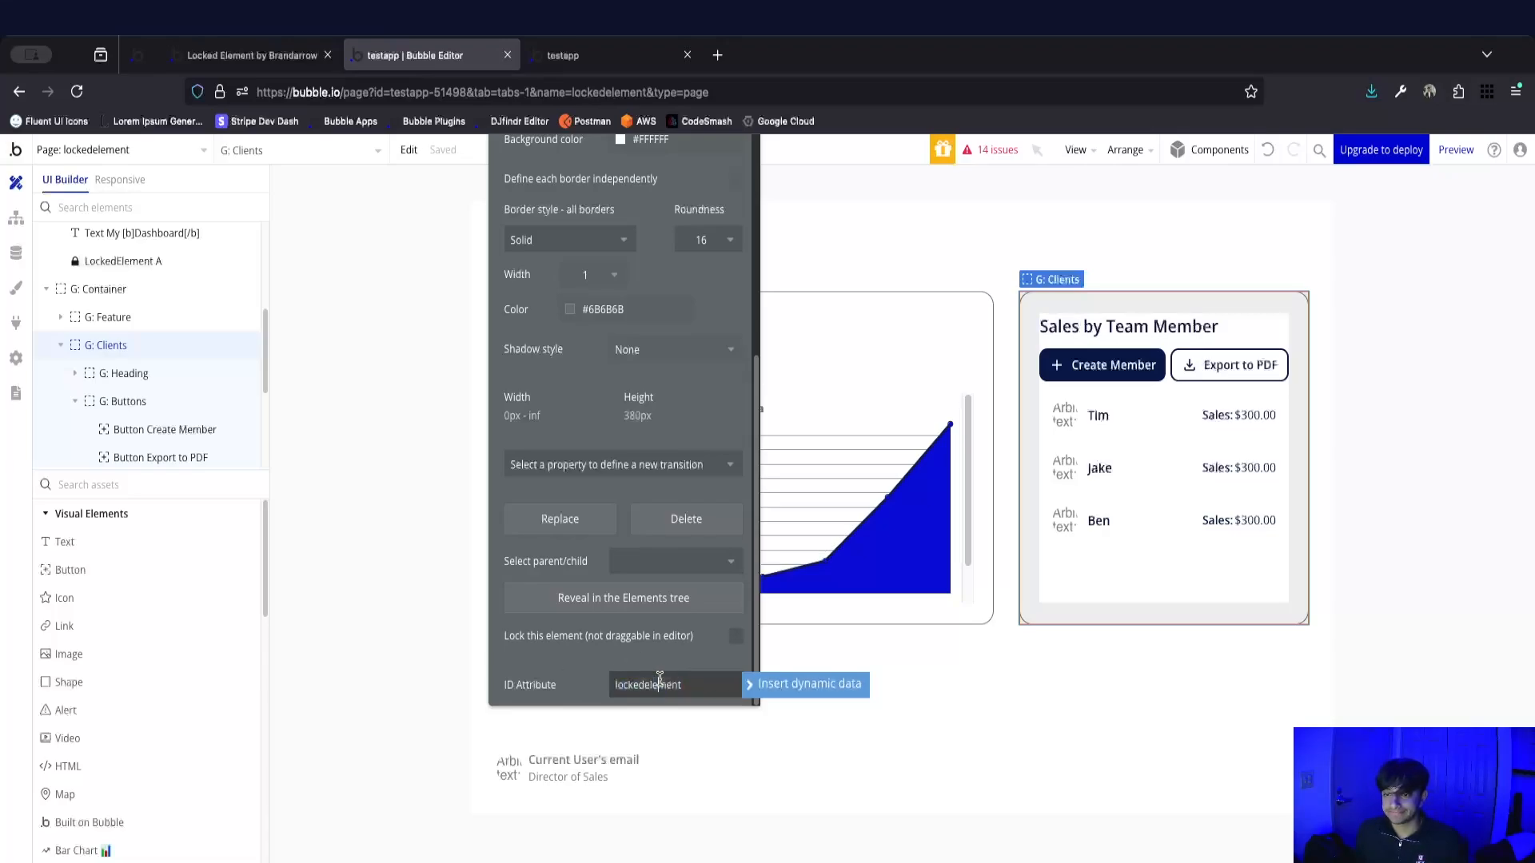
Add a Page is loaded event to the page's workflows and check the dashboard in the app preview.
{"action": "left_click", "coordinate": [18, 224]}
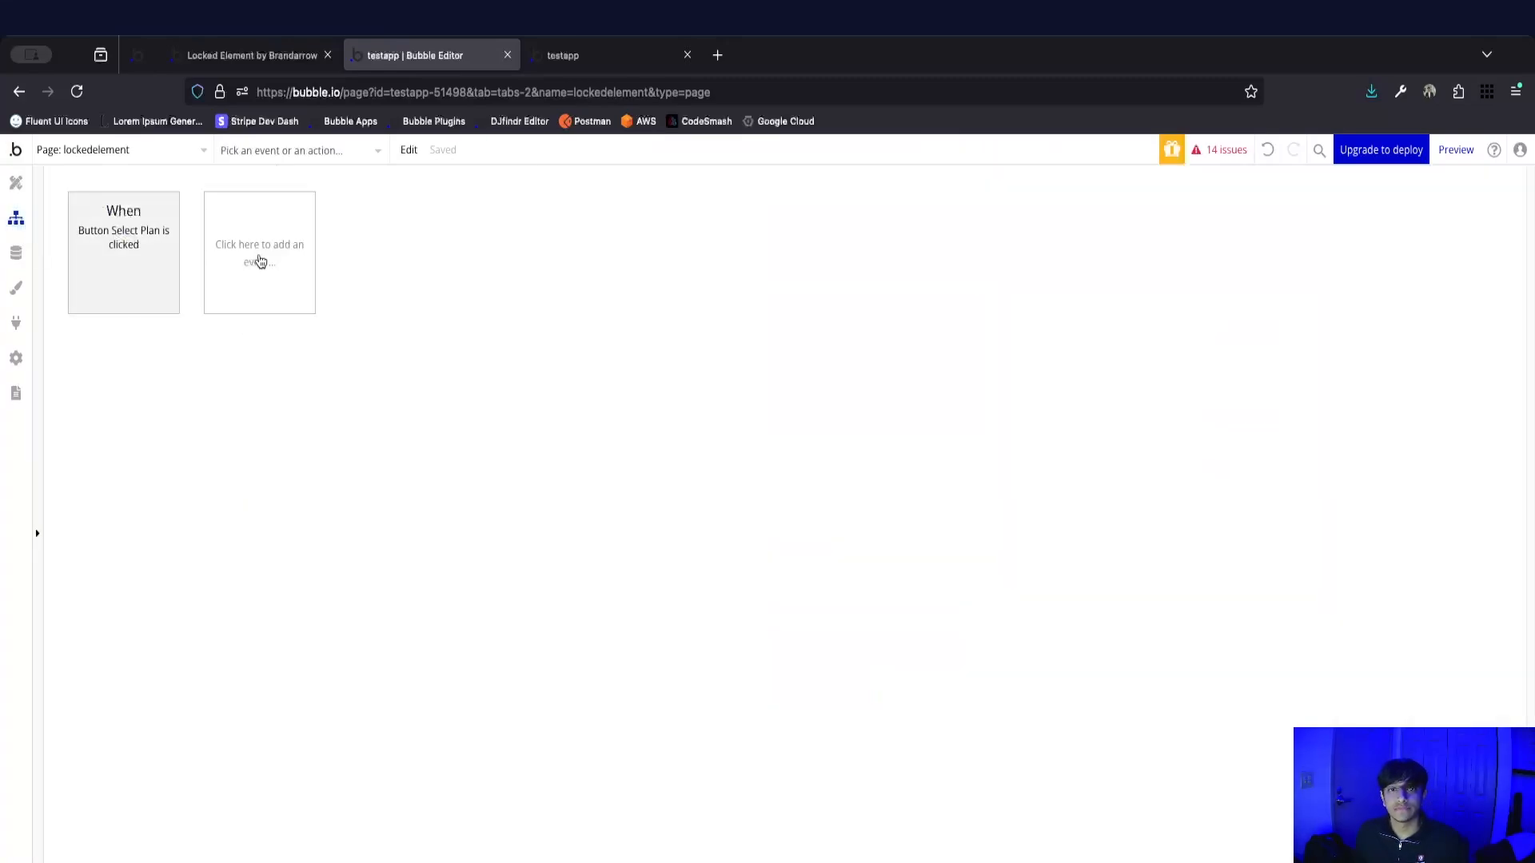
{"action": "left_click", "coordinate": [227, 246]}
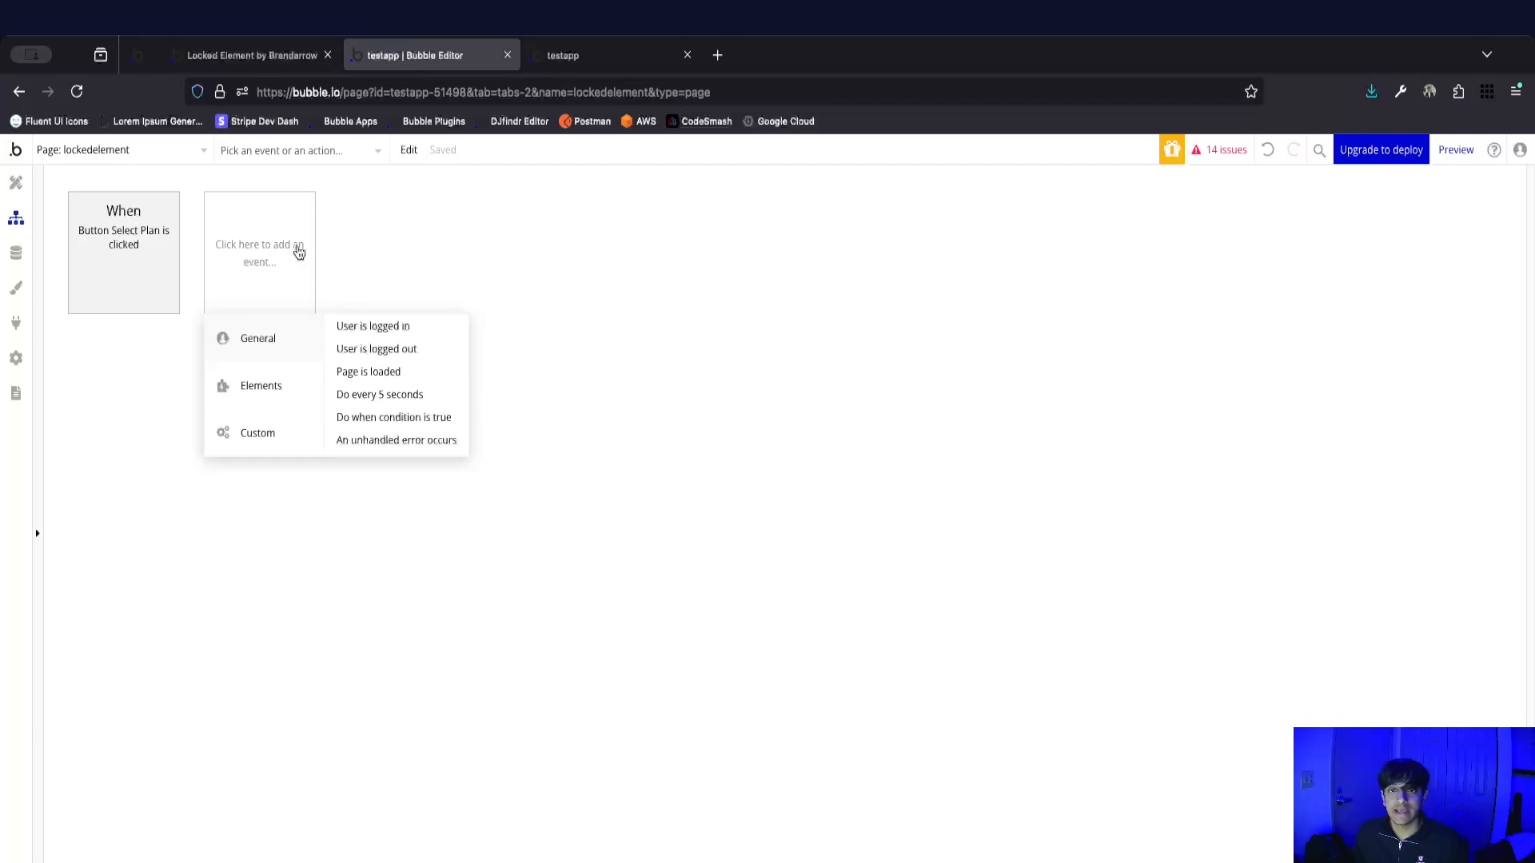
{"action": "left_click", "coordinate": [387, 374]}
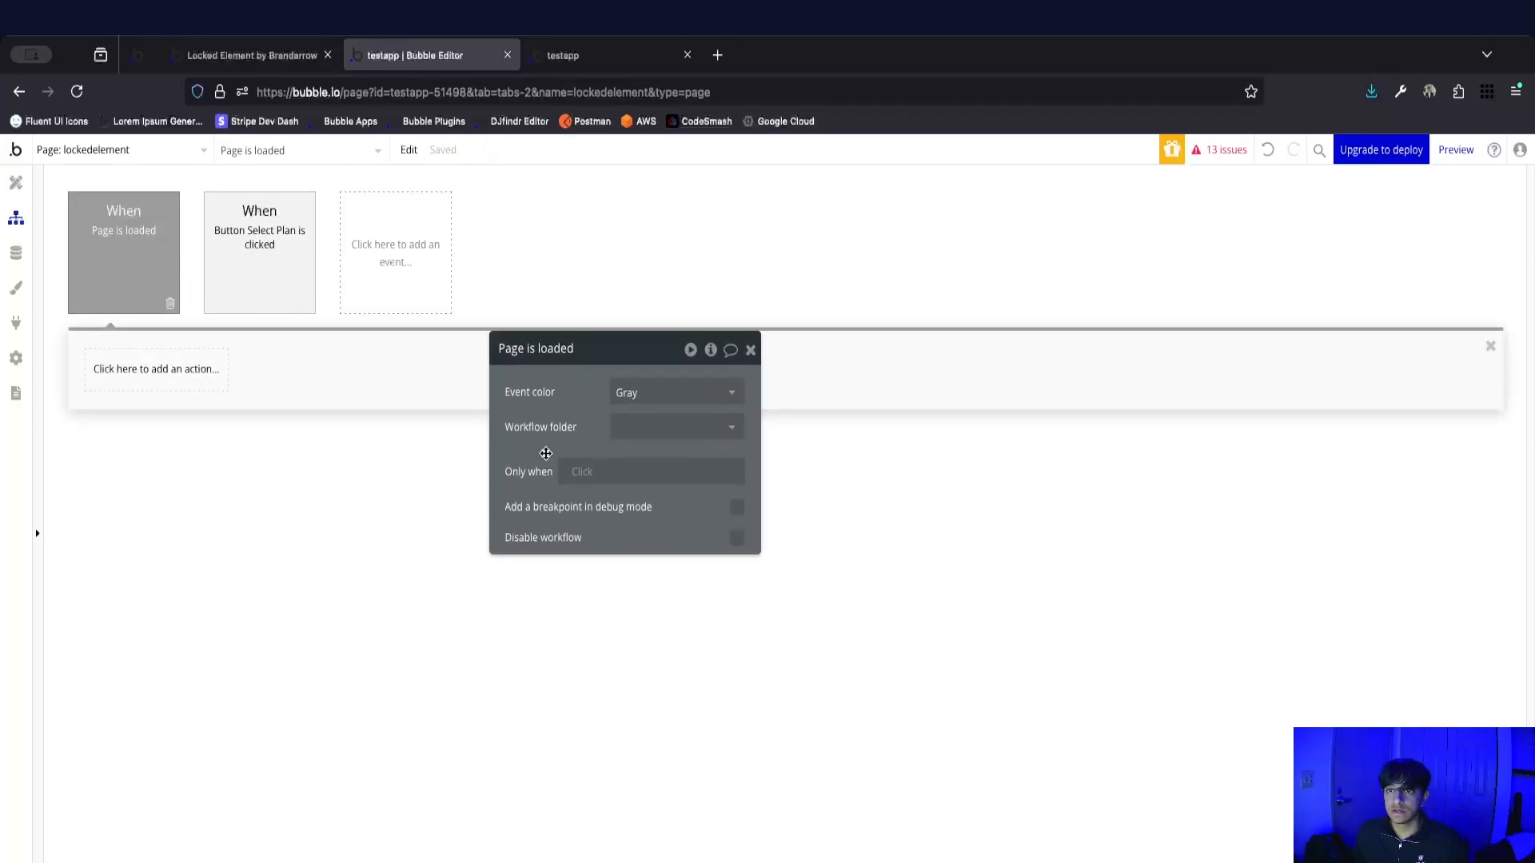
{"action": "left_click", "coordinate": [590, 72]}
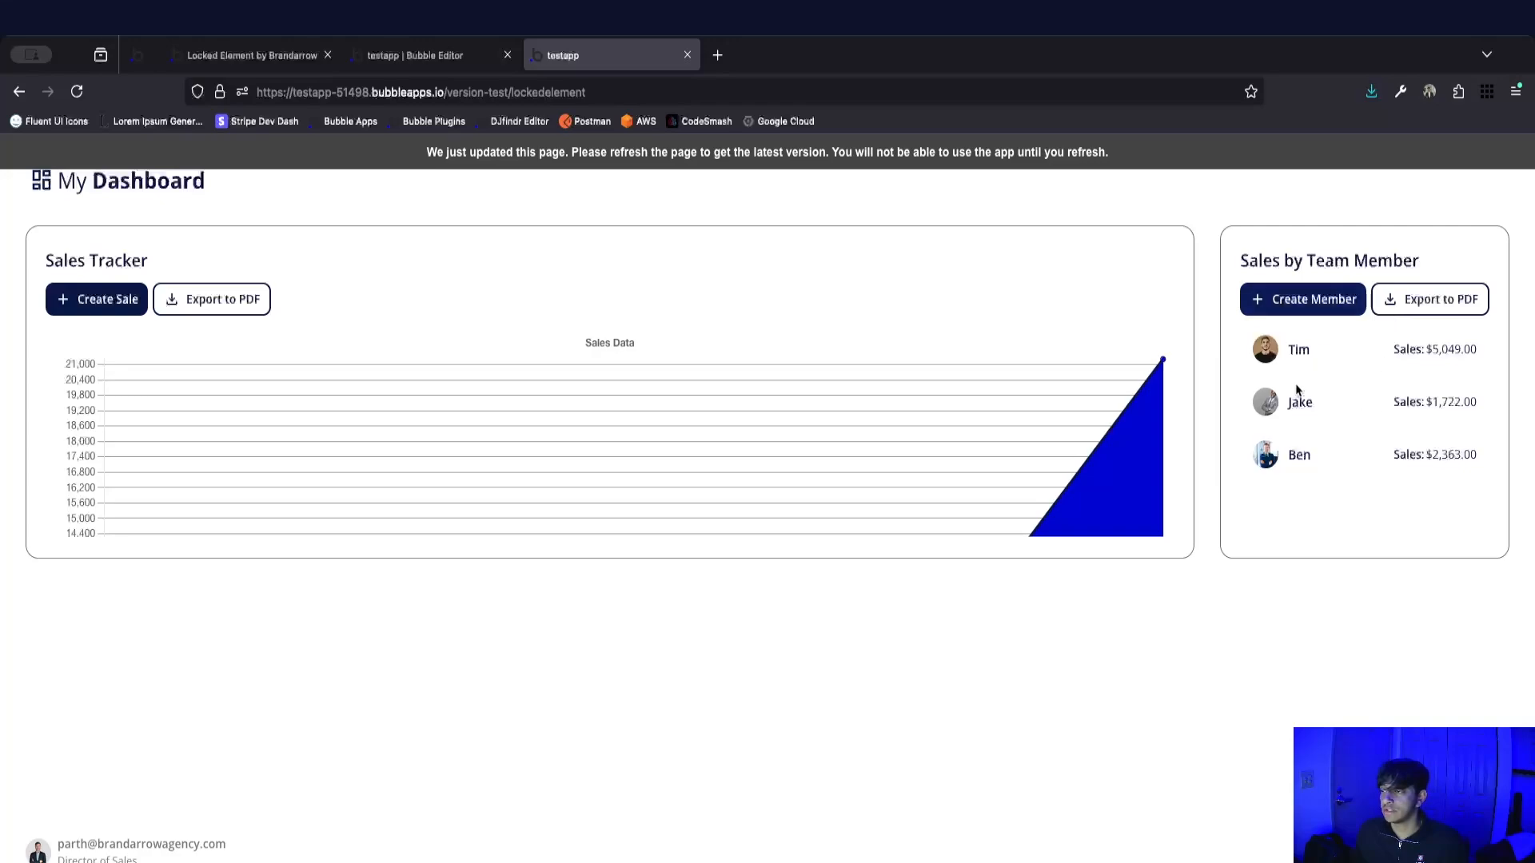
{"action": "left_click", "coordinate": [464, 69]}
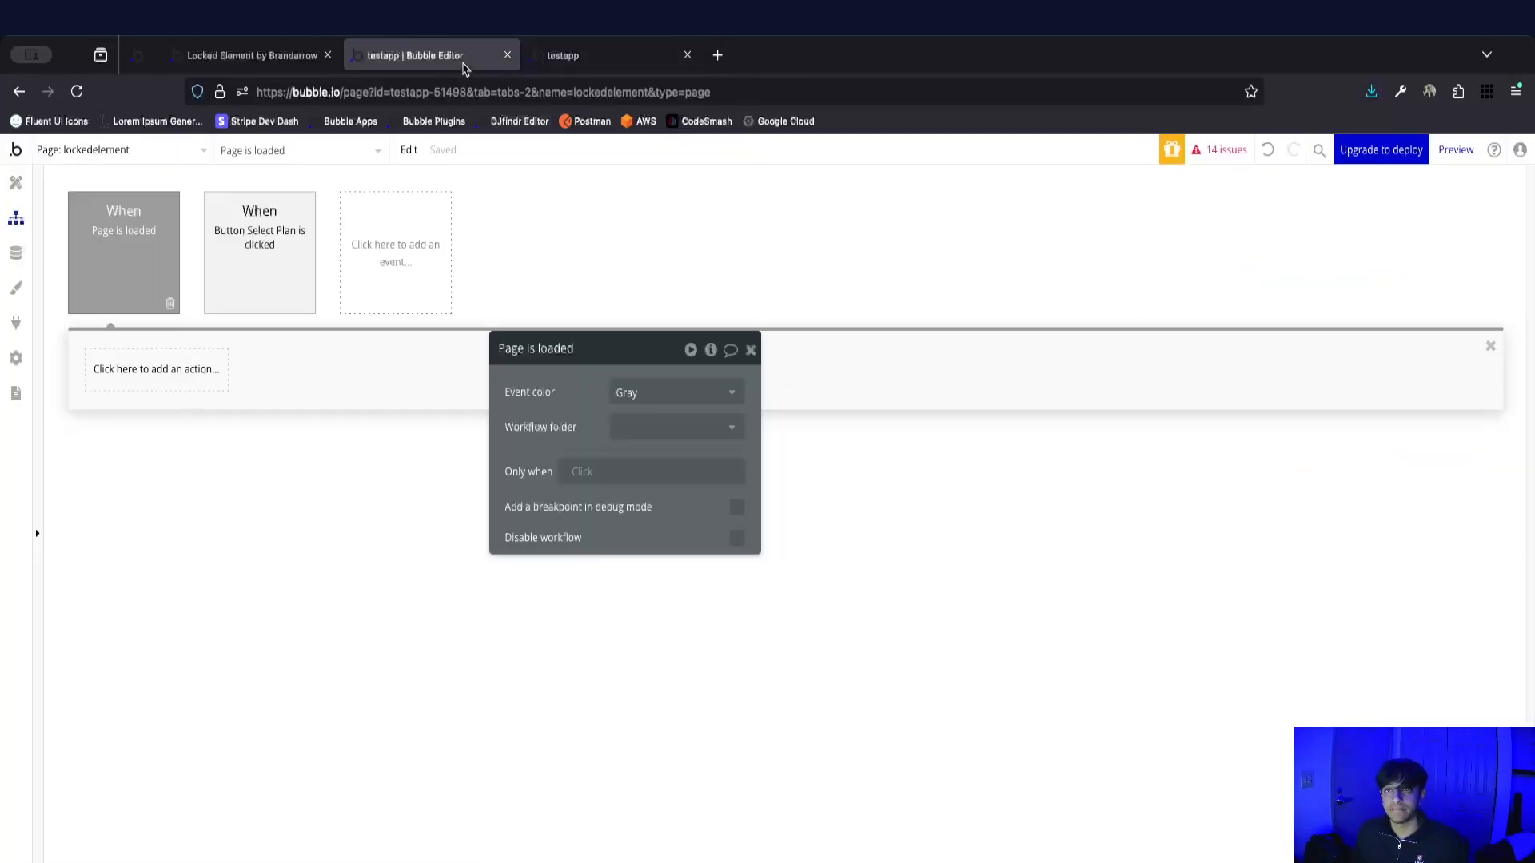
Begin the Page is loaded event's Only when condition with Current User's Plan is not.
{"action": "left_click", "coordinate": [583, 471]}
{"action": "left_click", "coordinate": [562, 418]}
{"action": "left_click", "coordinate": [586, 473]}
{"action": "type", "text": "curren"}
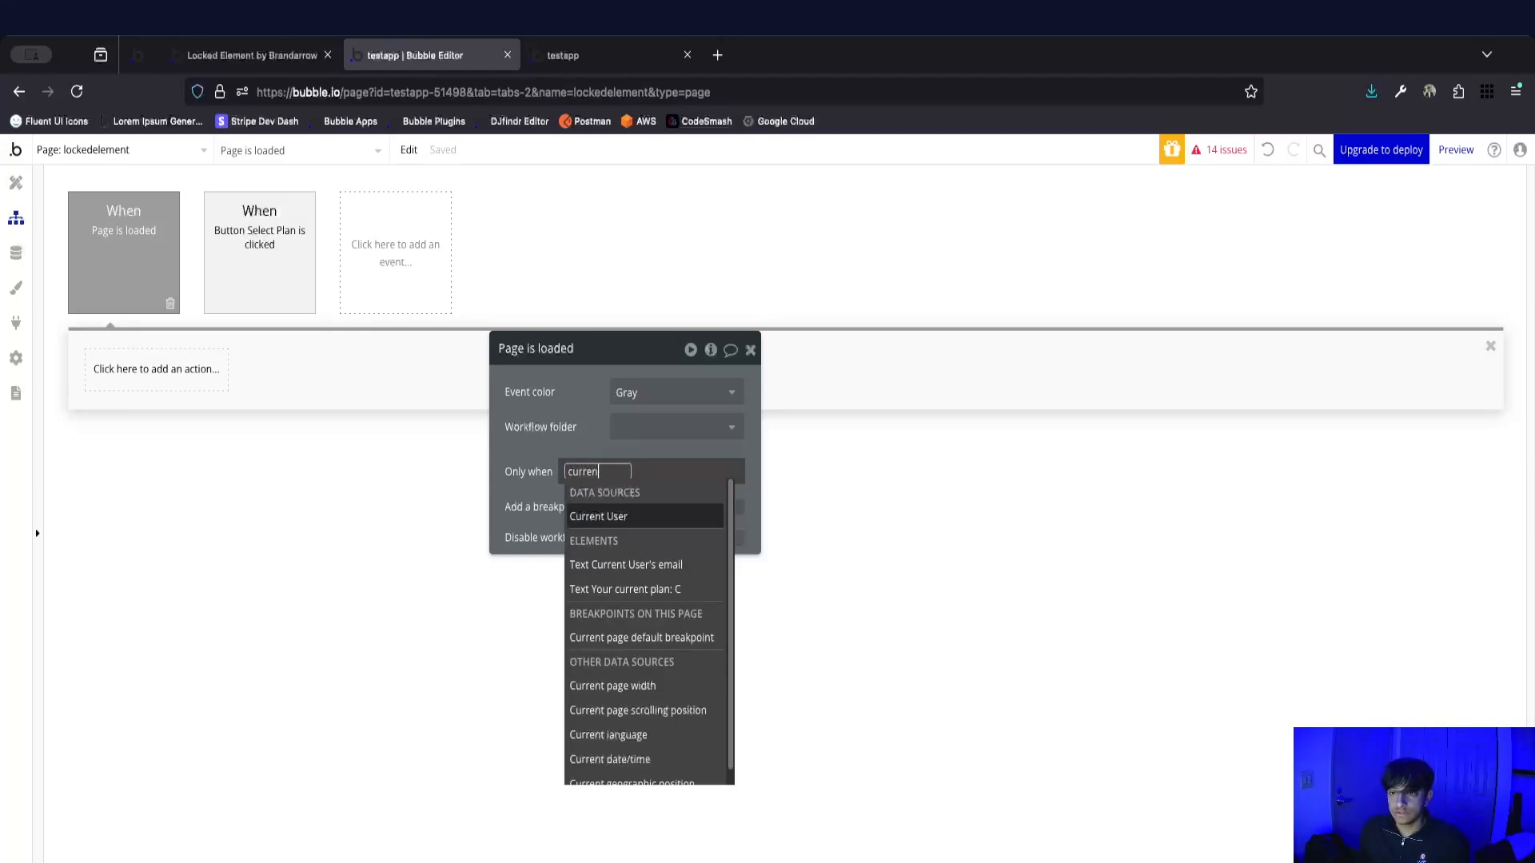
{"action": "left_click", "coordinate": [616, 516]}
{"action": "type", "text": "plan"}
{"action": "left_click", "coordinate": [703, 517]}
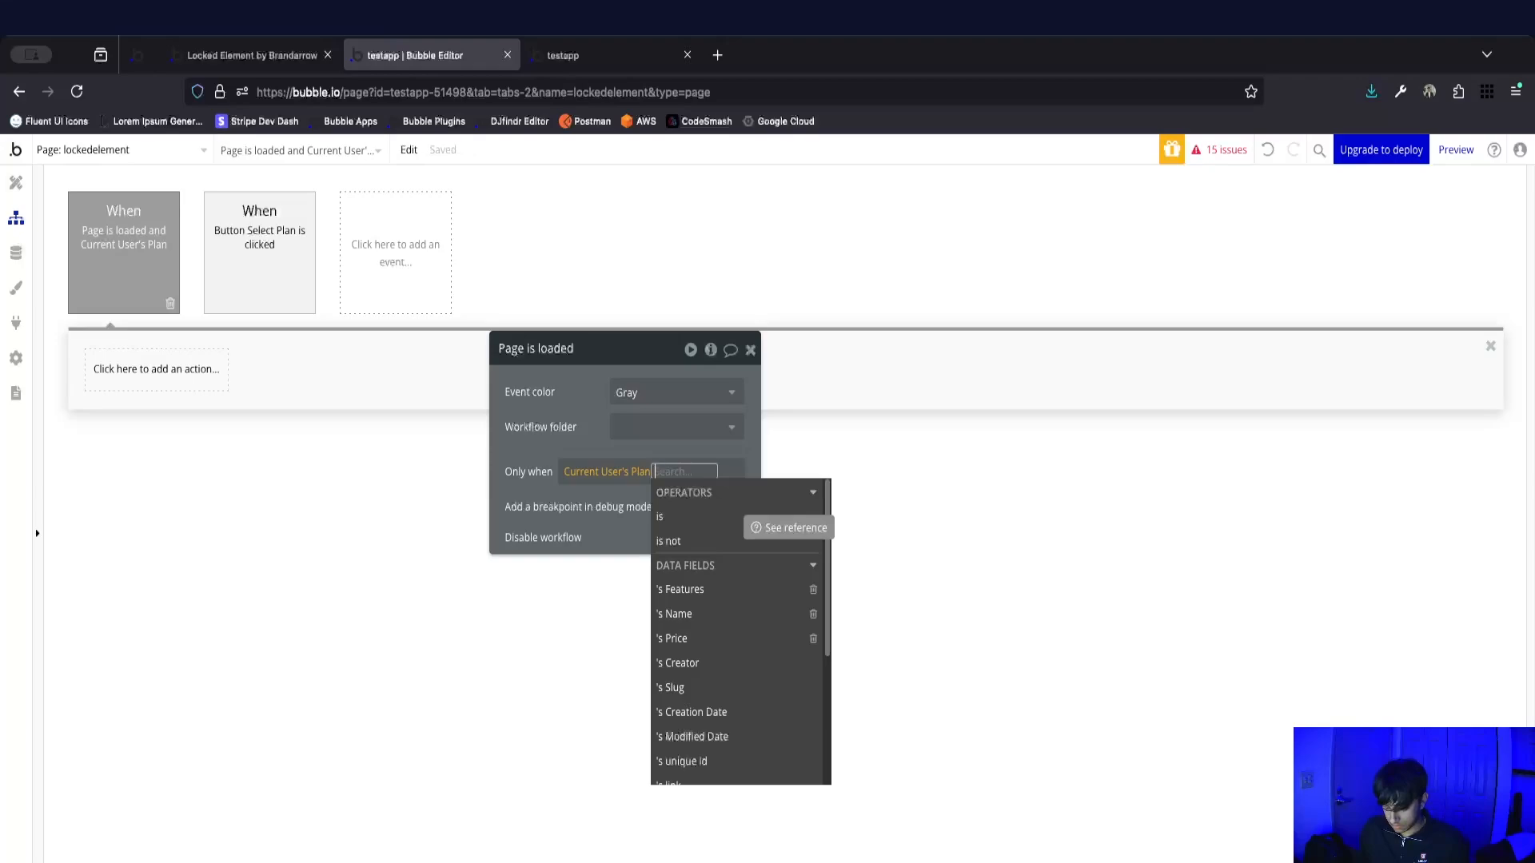
{"action": "type", "text": "is"}
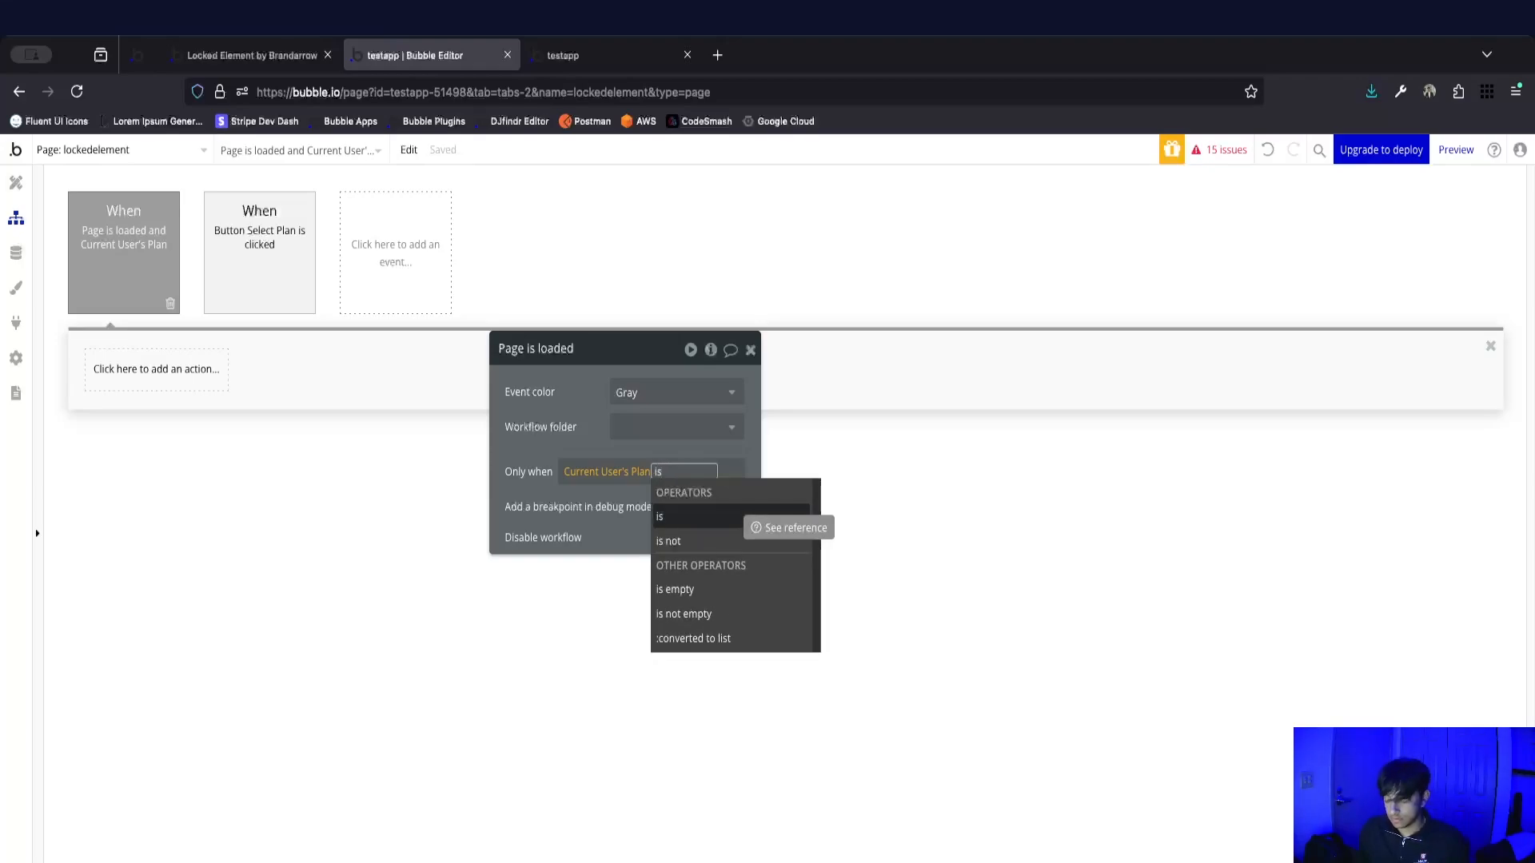
{"action": "key", "text": "Down"}
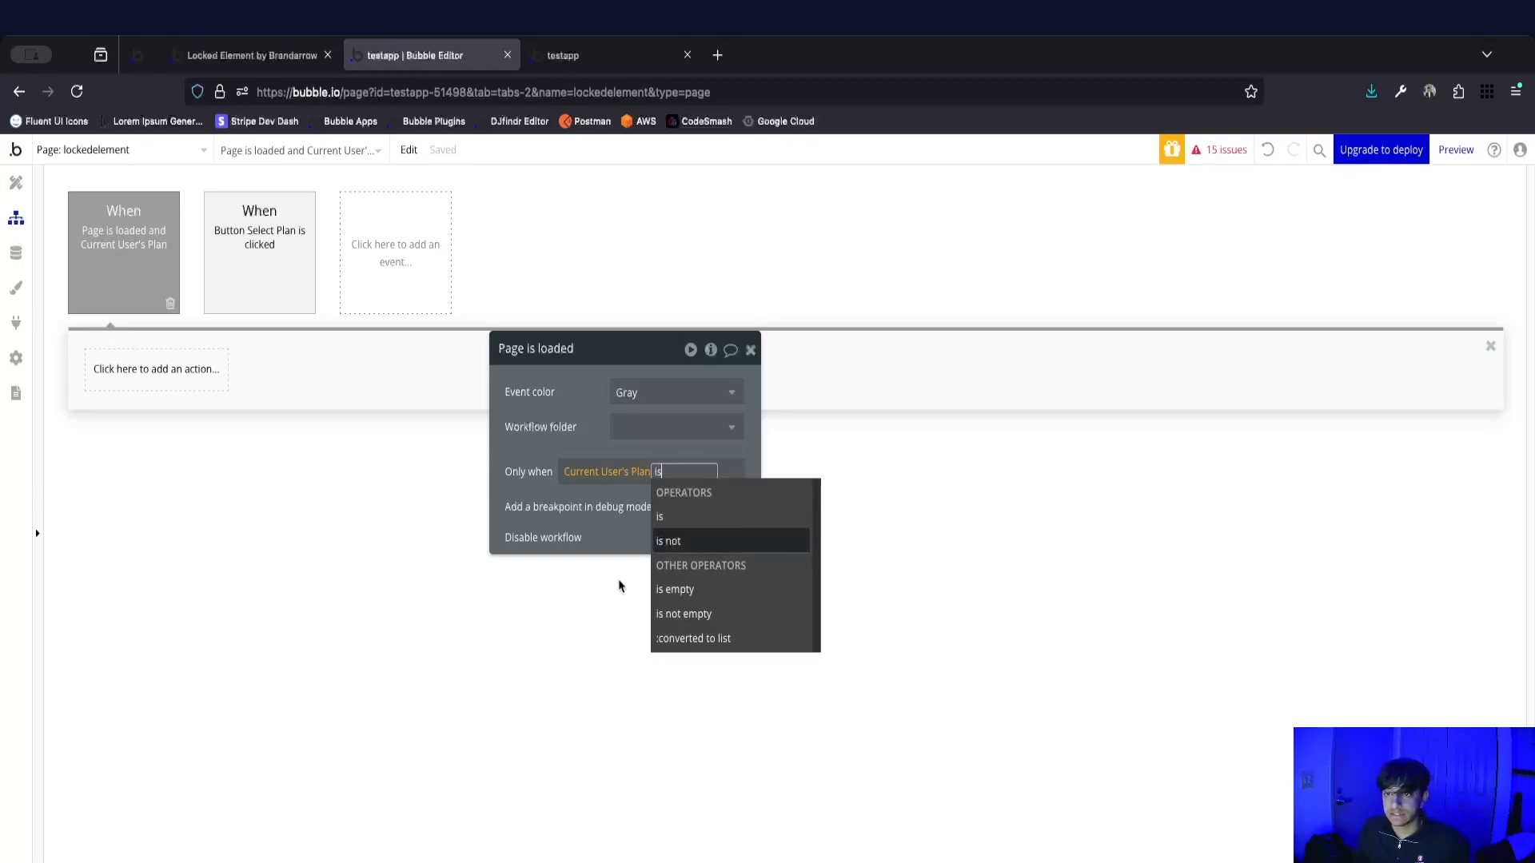
{"action": "left_click_drag", "start_coordinate": [538, 423], "coordinate": [462, 409]}
{"action": "left_click", "coordinate": [608, 529]}
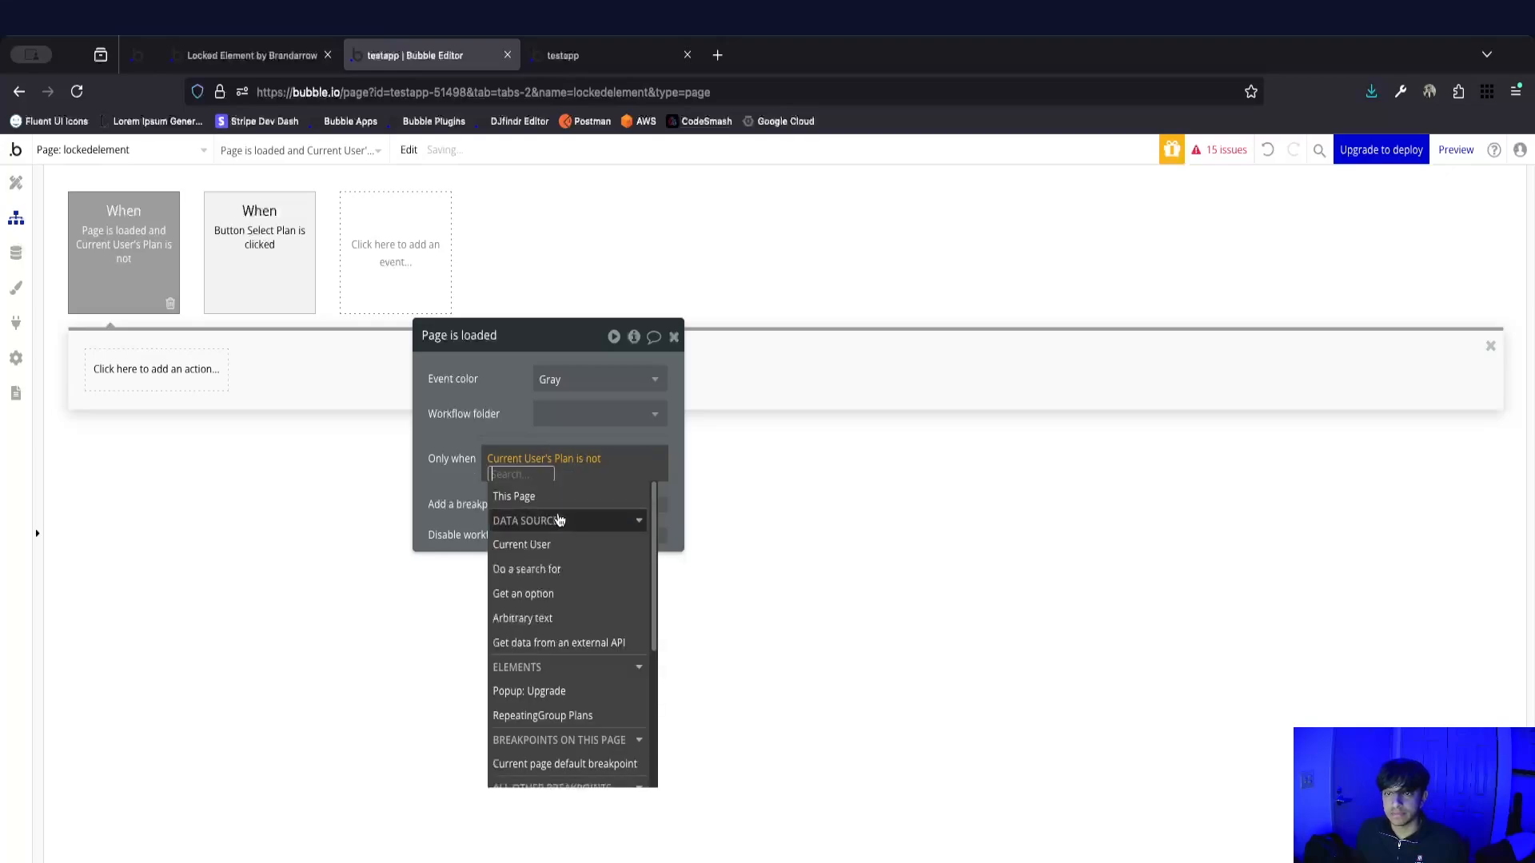
Compare the user's plan in the condition against a search for the Plans type.
{"action": "mouse_move", "coordinate": [589, 501]}
{"action": "type", "text": "do"}
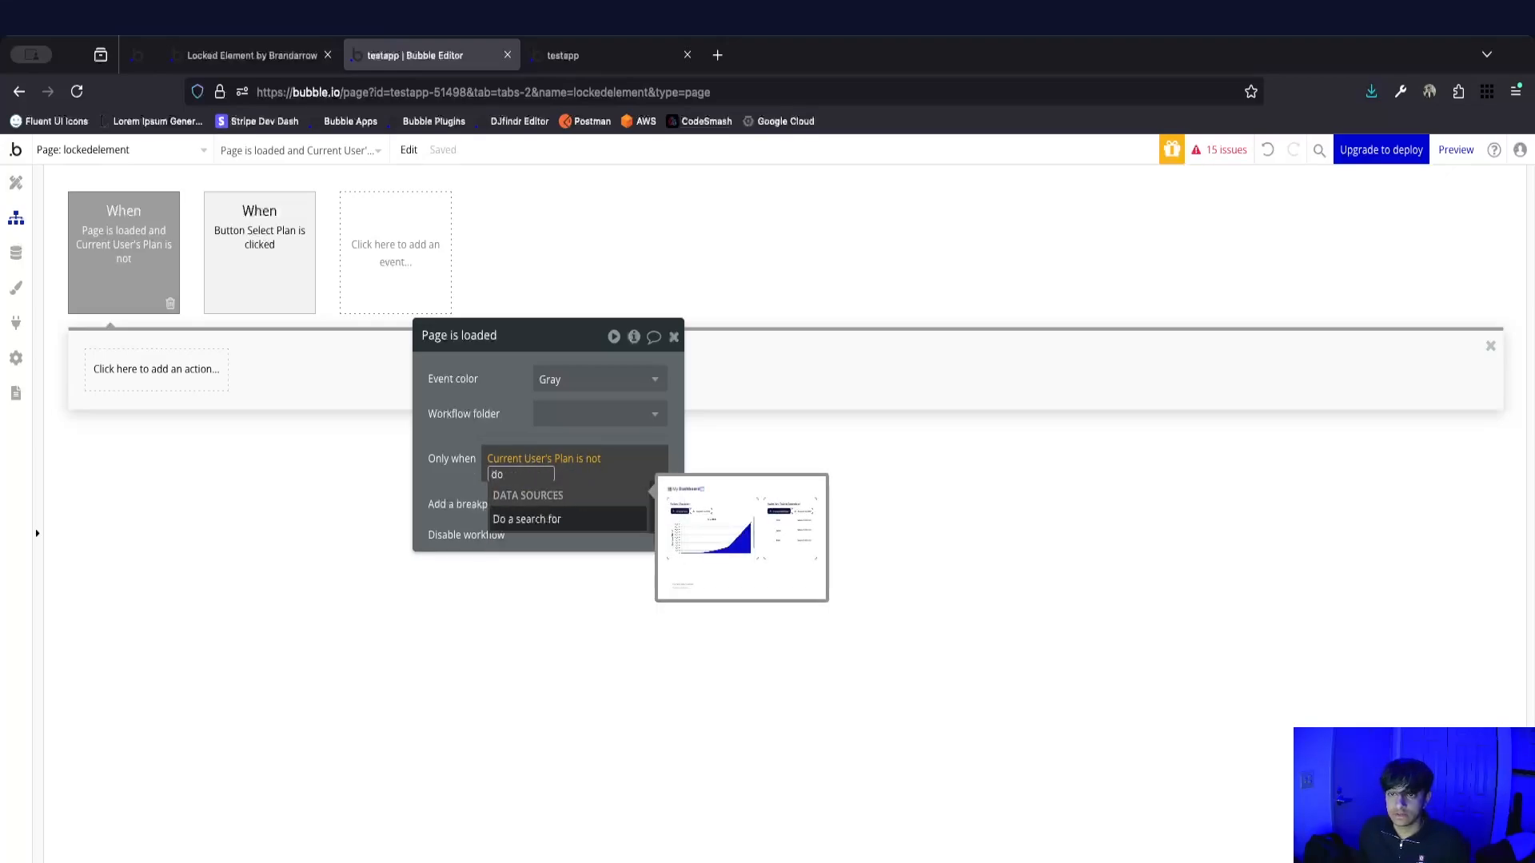
{"action": "key", "text": "Return"}
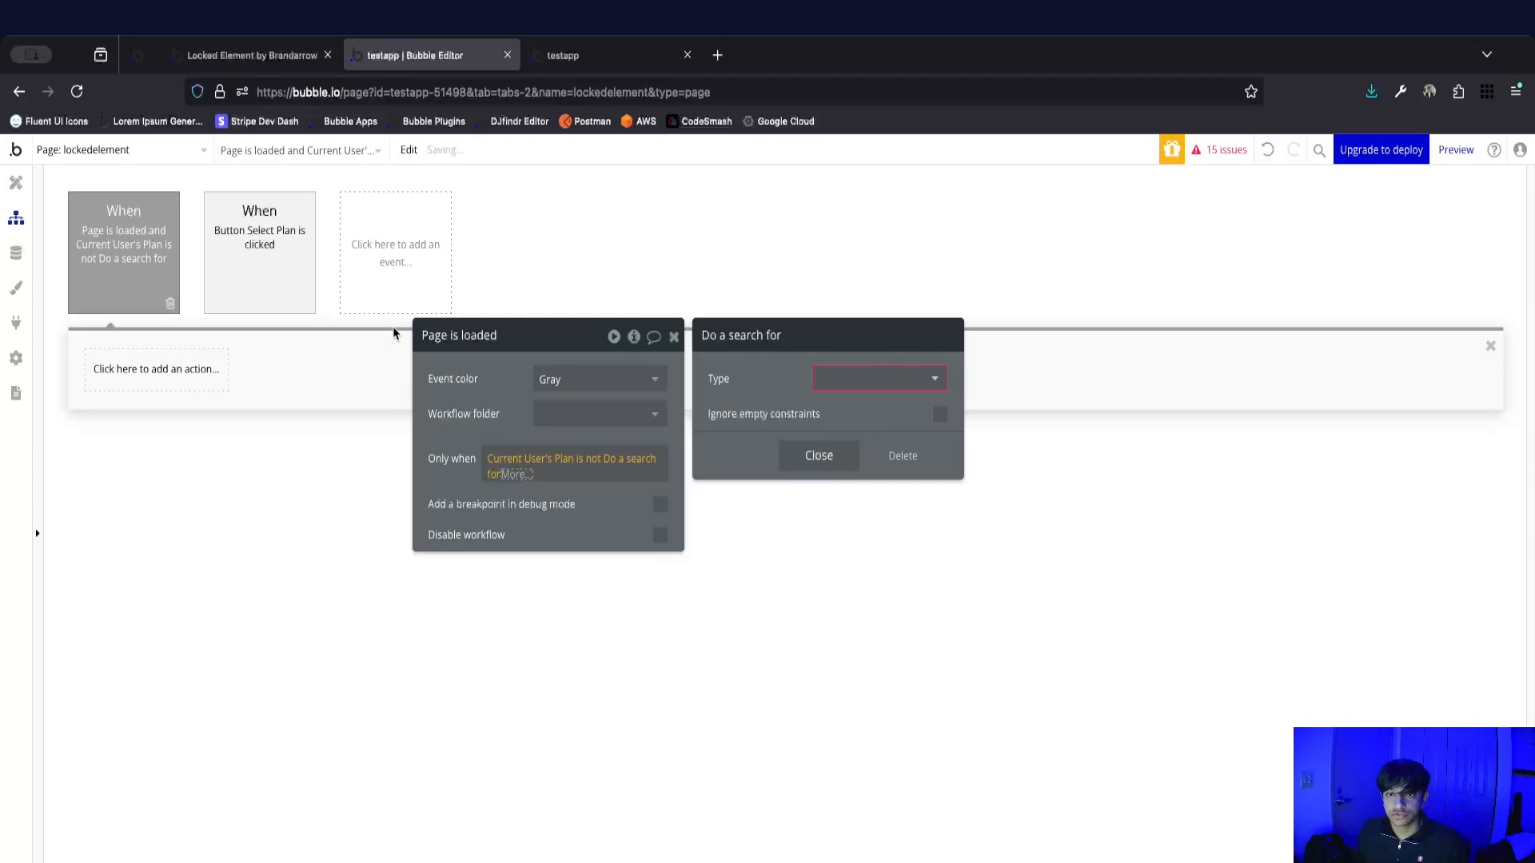
{"action": "left_click", "coordinate": [863, 371]}
{"action": "left_click", "coordinate": [854, 512]}
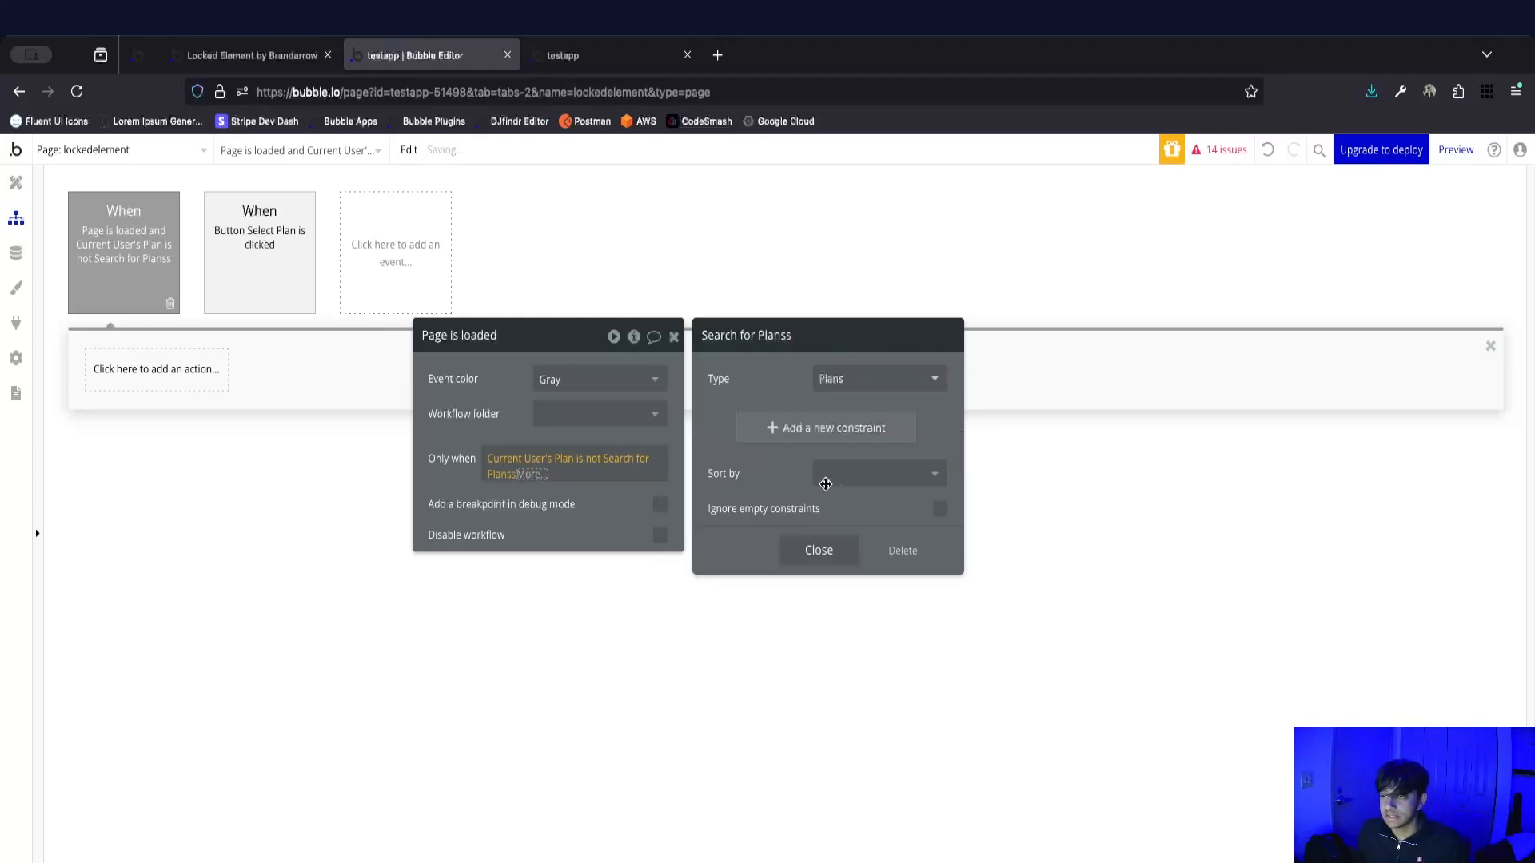
Add a constraint to the Plans search on the Name field with the equals operator.
{"action": "left_click", "coordinate": [845, 437]}
{"action": "left_click", "coordinate": [729, 421]}
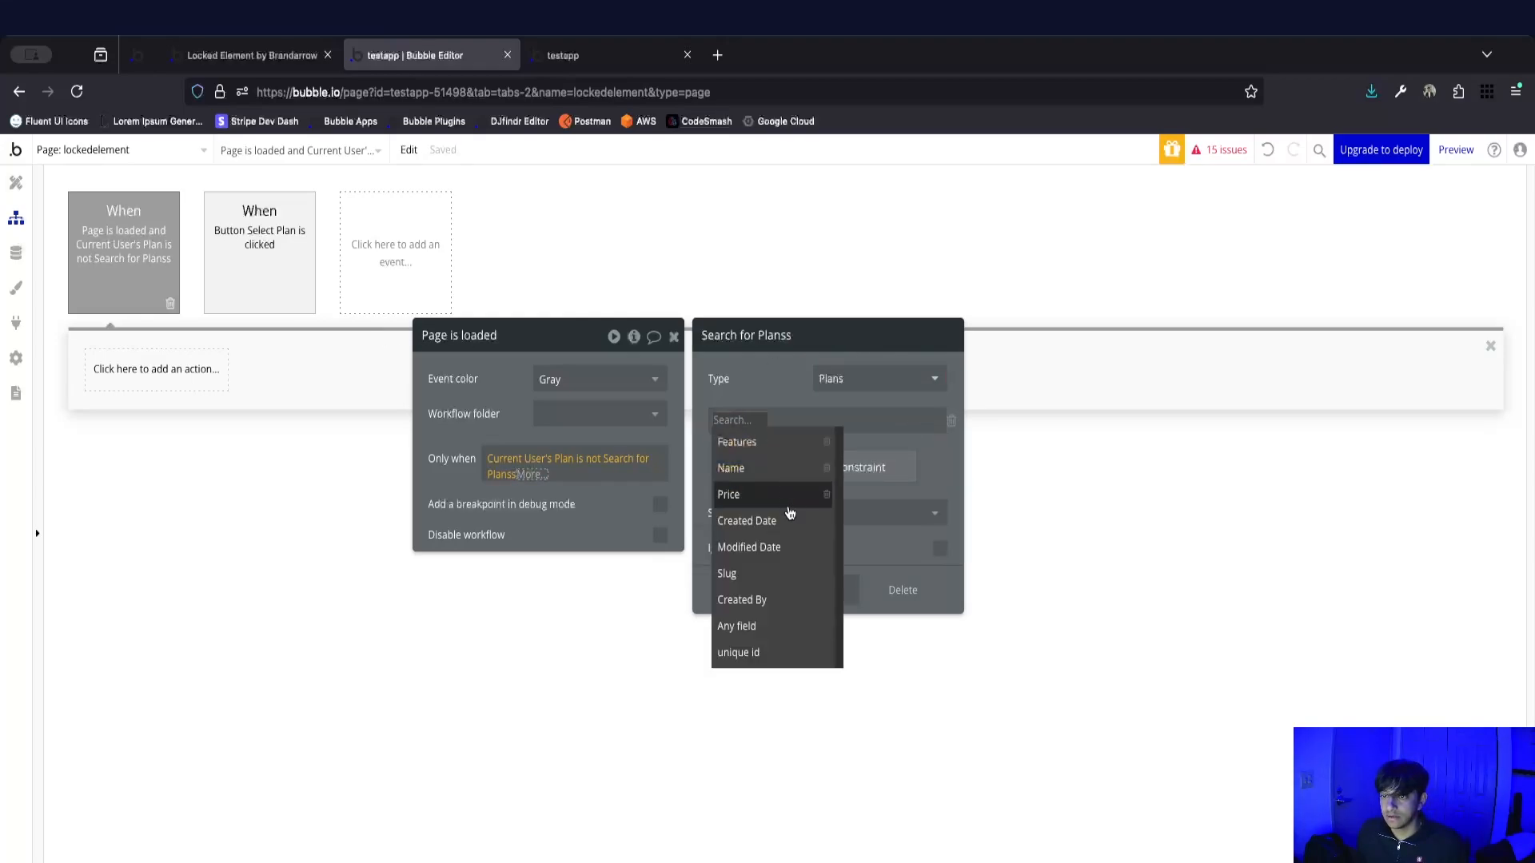
{"action": "left_click", "coordinate": [780, 479]}
{"action": "left_click", "coordinate": [769, 418]}
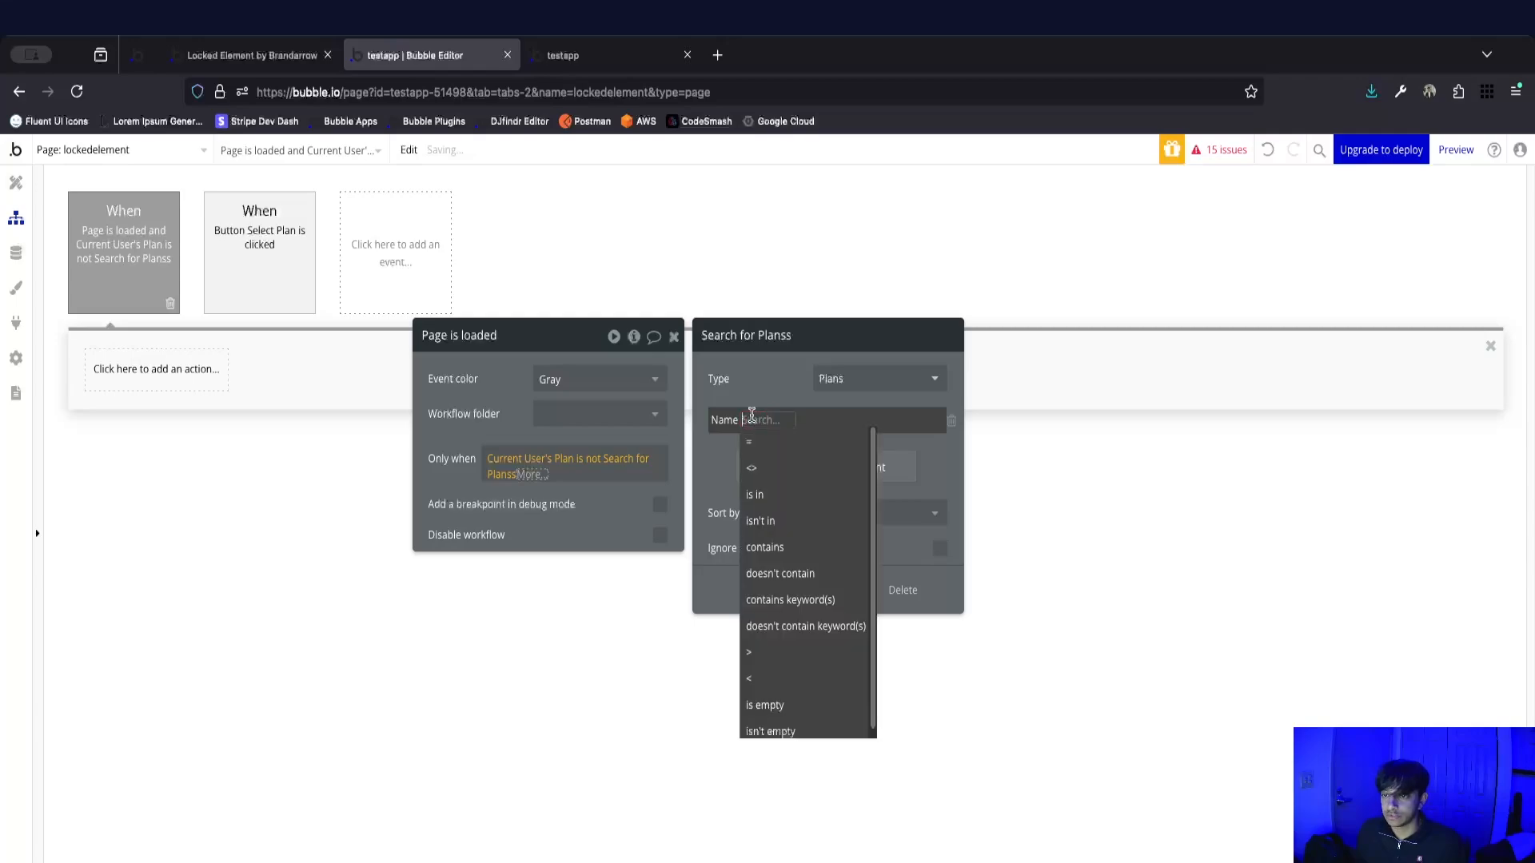
{"action": "left_click", "coordinate": [770, 454]}
Set the Name constraint to the arbitrary text Premium and finish the condition with the search's first item.
{"action": "type", "text": "arb"}
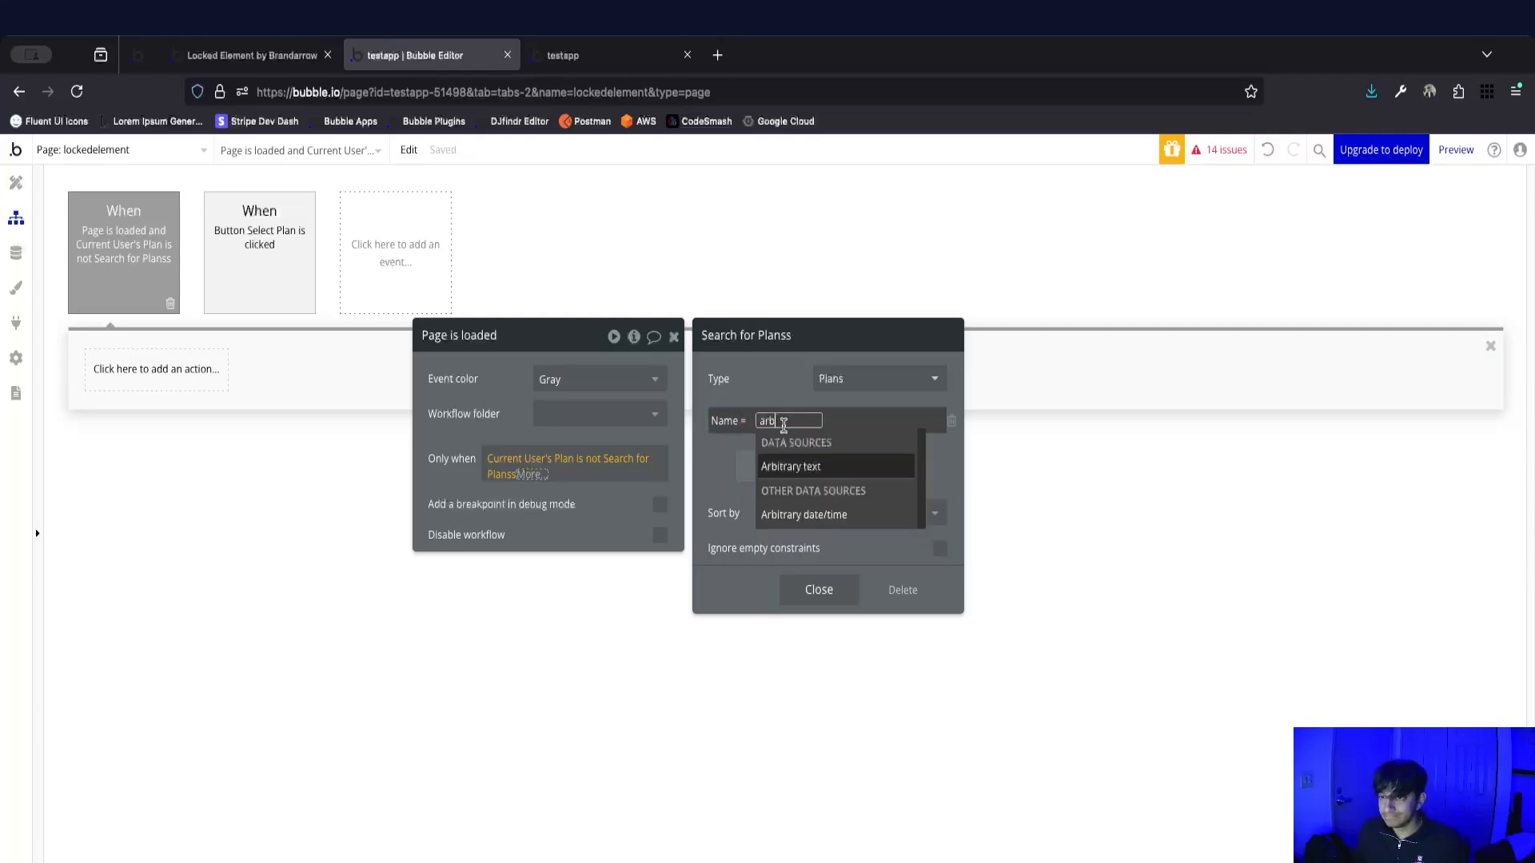
{"action": "left_click", "coordinate": [795, 466]}
{"action": "left_click", "coordinate": [818, 404]}
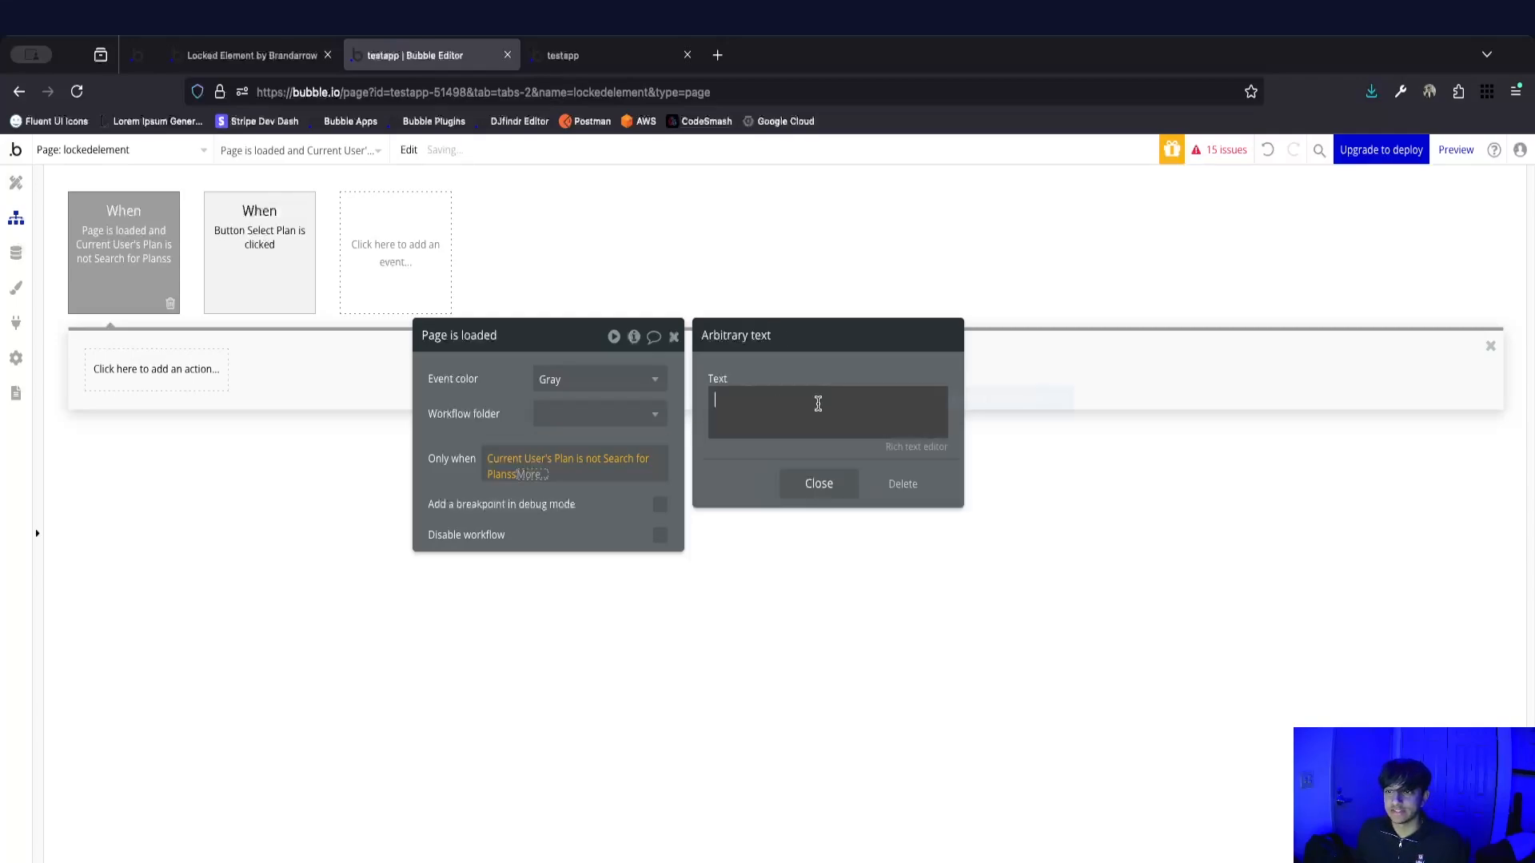
{"action": "type", "text": "Premiumm"}
{"action": "key", "text": "BackSpace"}
{"action": "left_click", "coordinate": [825, 492]}
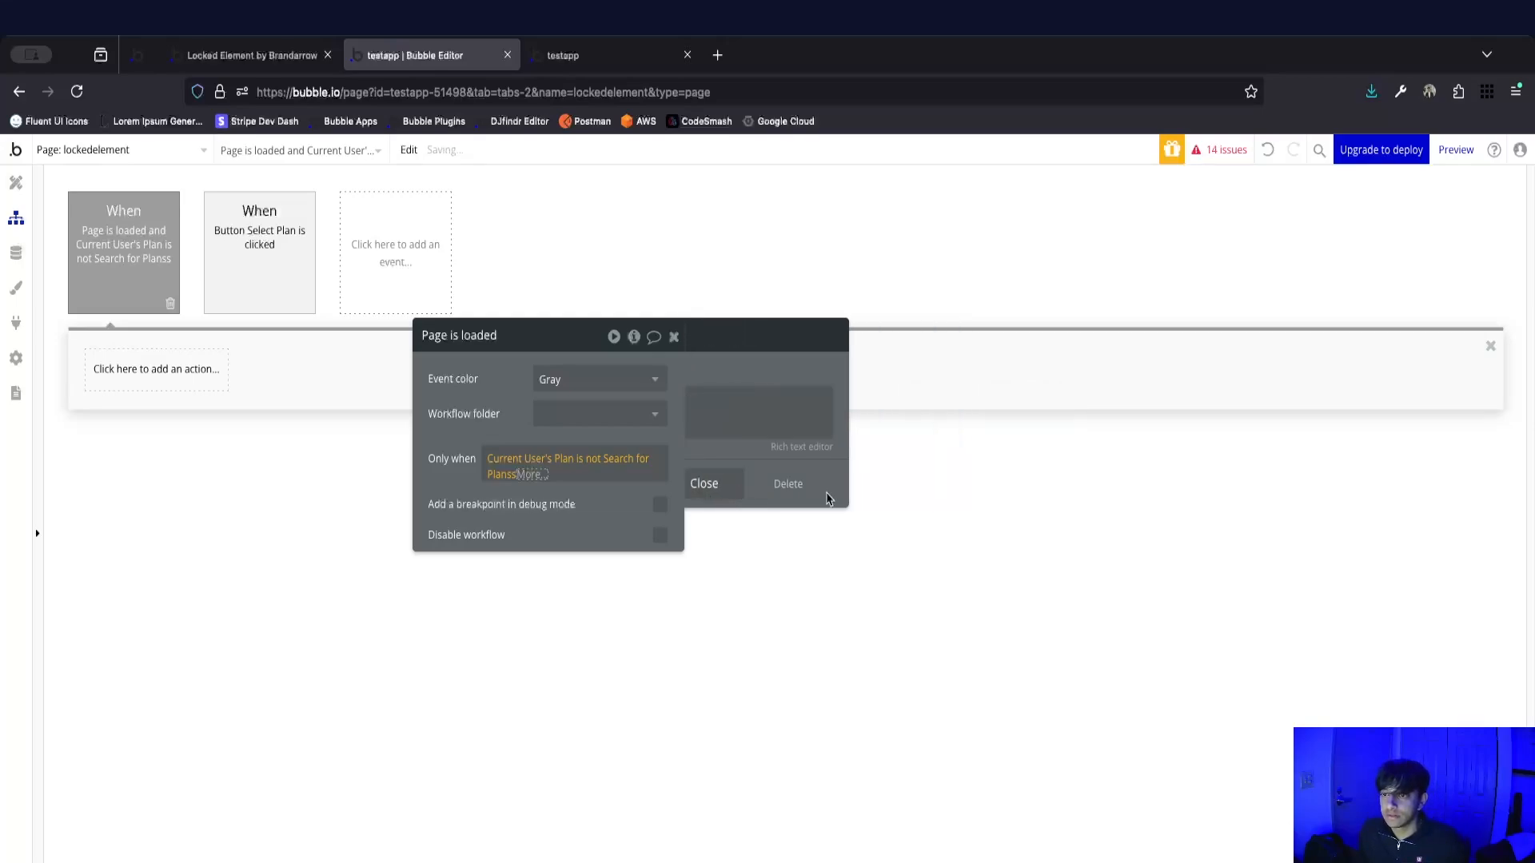
{"action": "left_click", "coordinate": [817, 585]}
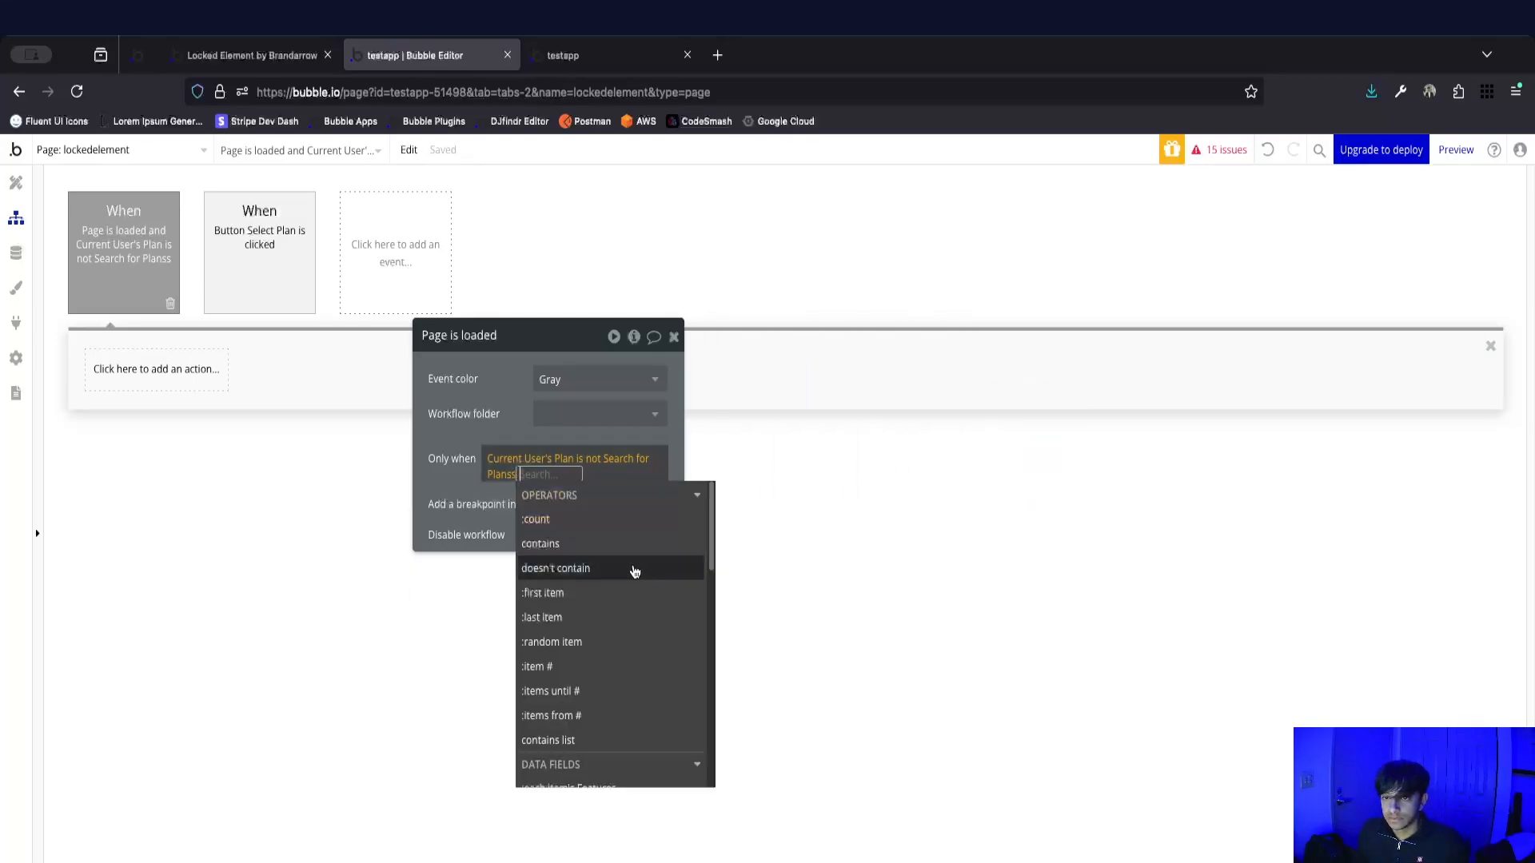
{"action": "left_click", "coordinate": [628, 592]}
{"action": "left_click", "coordinate": [432, 465]}
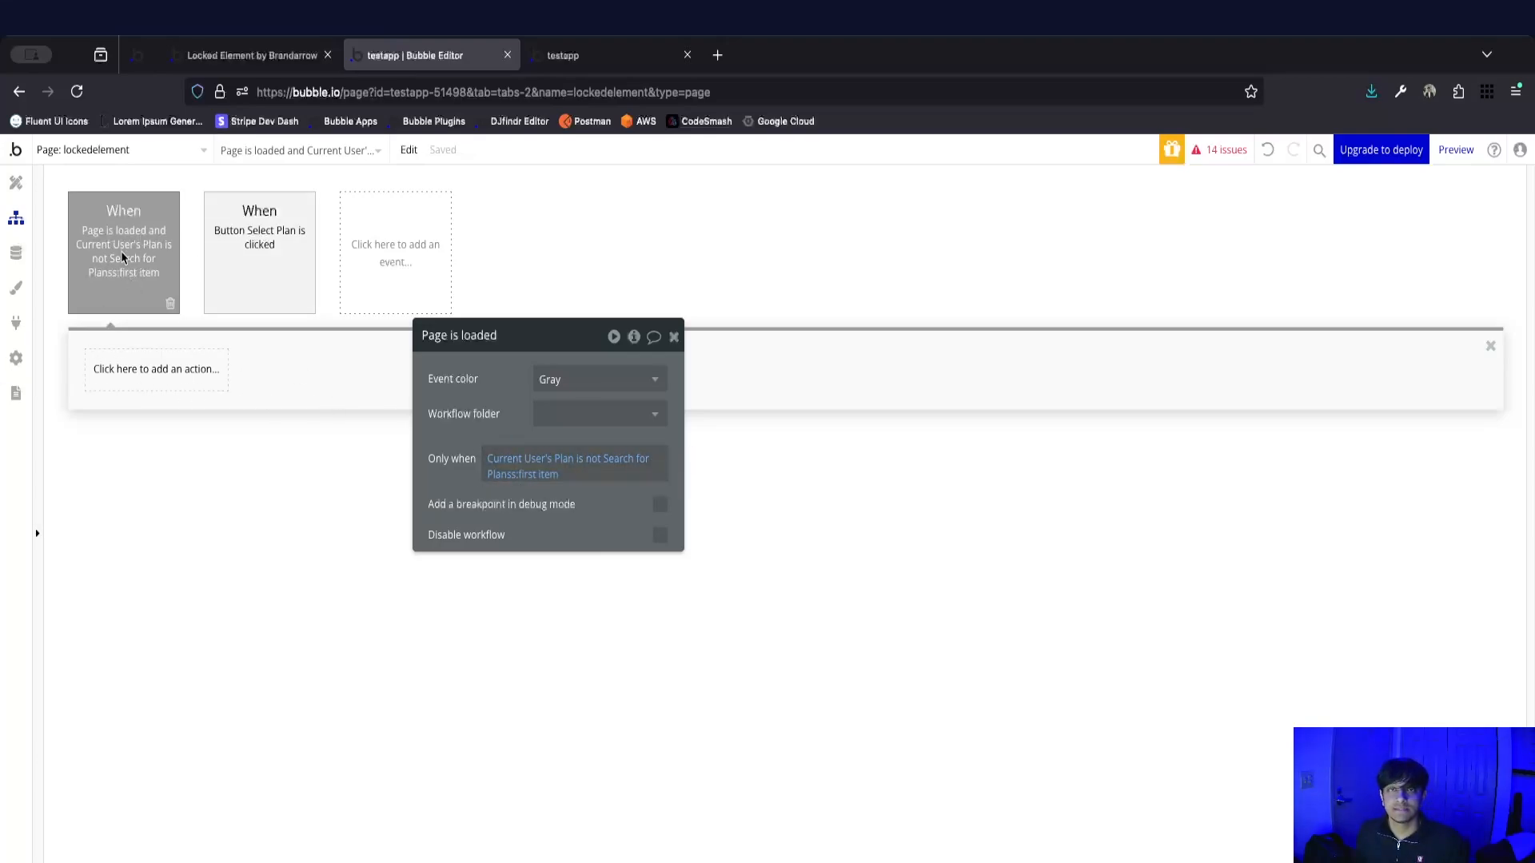
Add a Lock a Locked Element action to the Page is loaded workflow, targeting LockedElement A.
{"action": "left_click", "coordinate": [158, 366]}
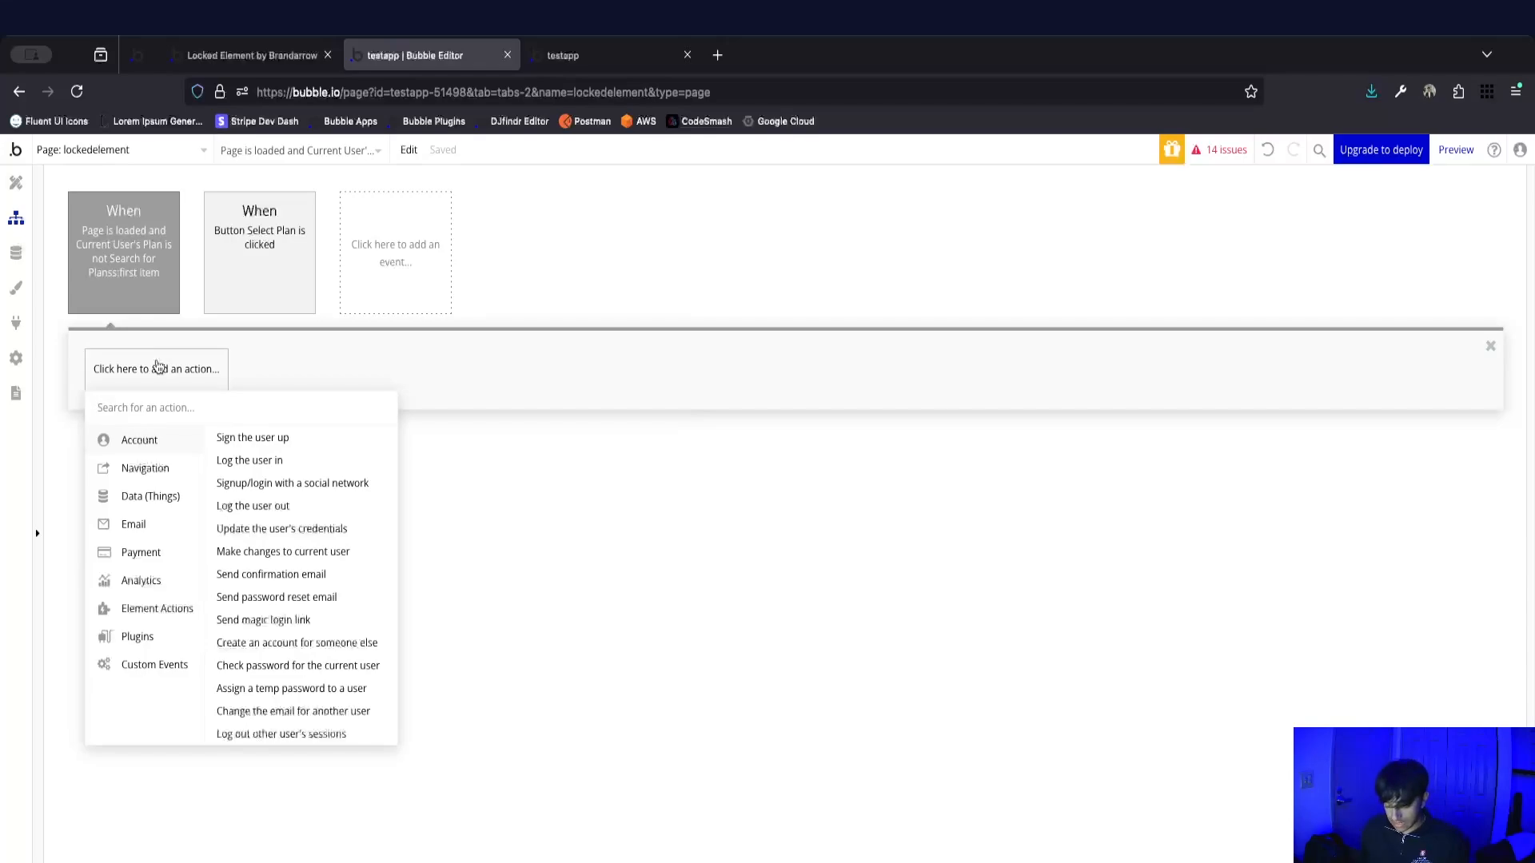
{"action": "type", "text": "lock"}
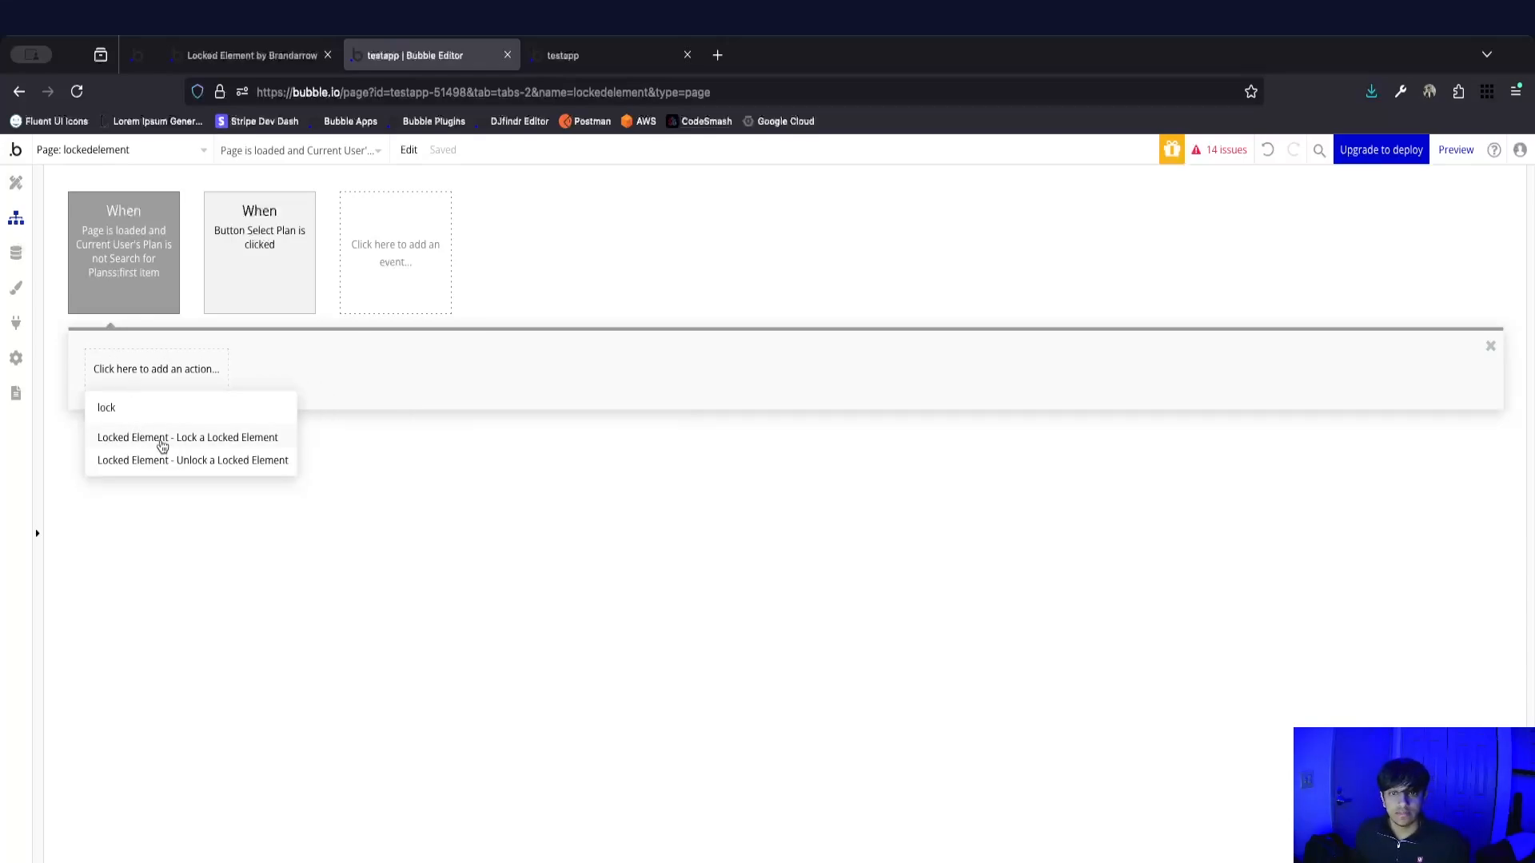
{"action": "left_click", "coordinate": [163, 445]}
{"action": "left_click_drag", "start_coordinate": [522, 375], "coordinate": [690, 270]}
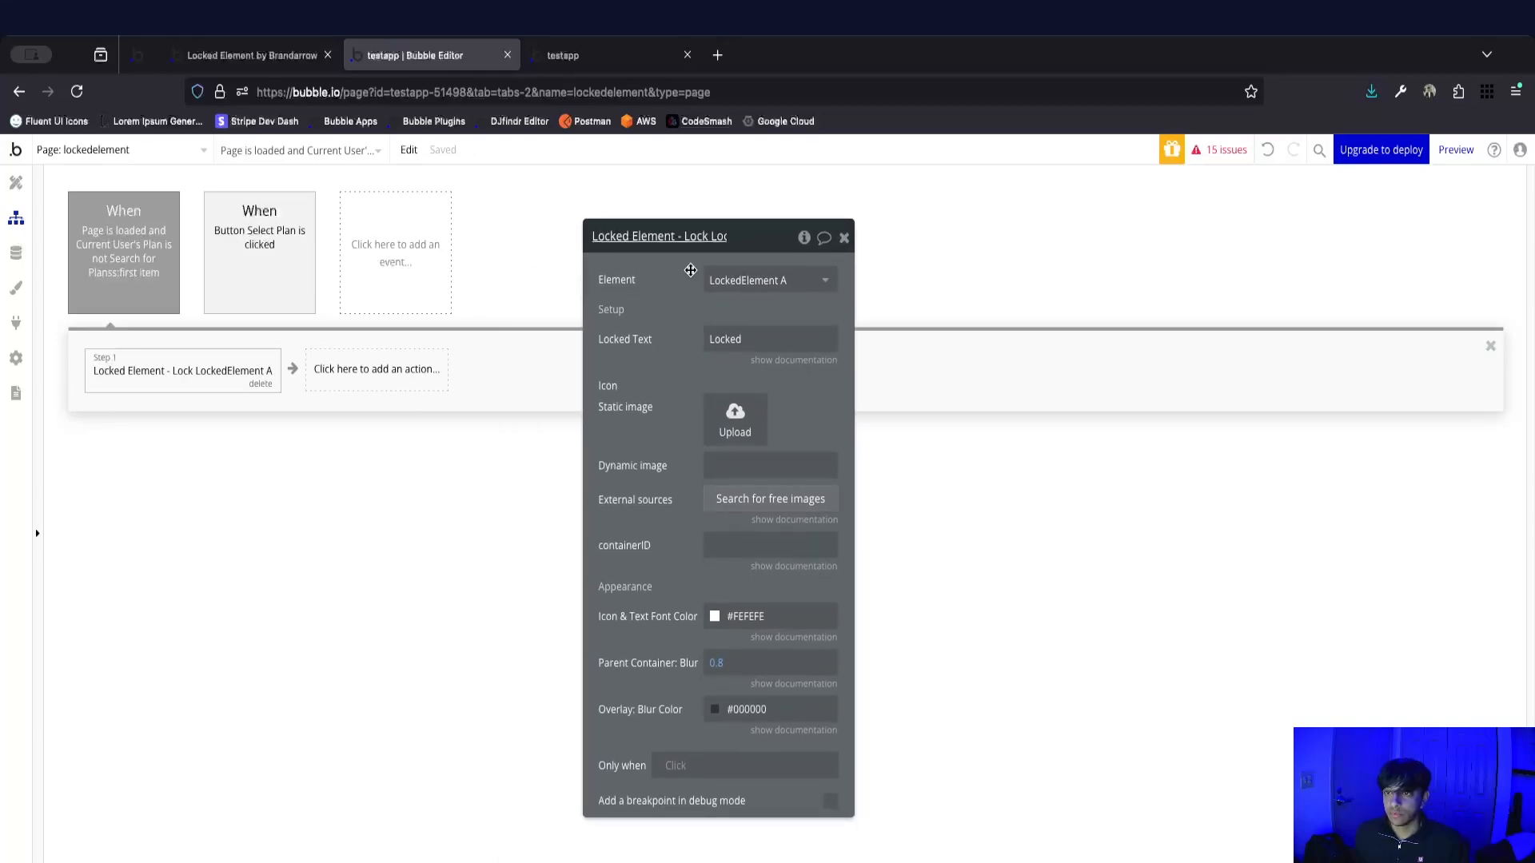
{"action": "left_click", "coordinate": [749, 284]}
{"action": "left_click", "coordinate": [743, 306]}
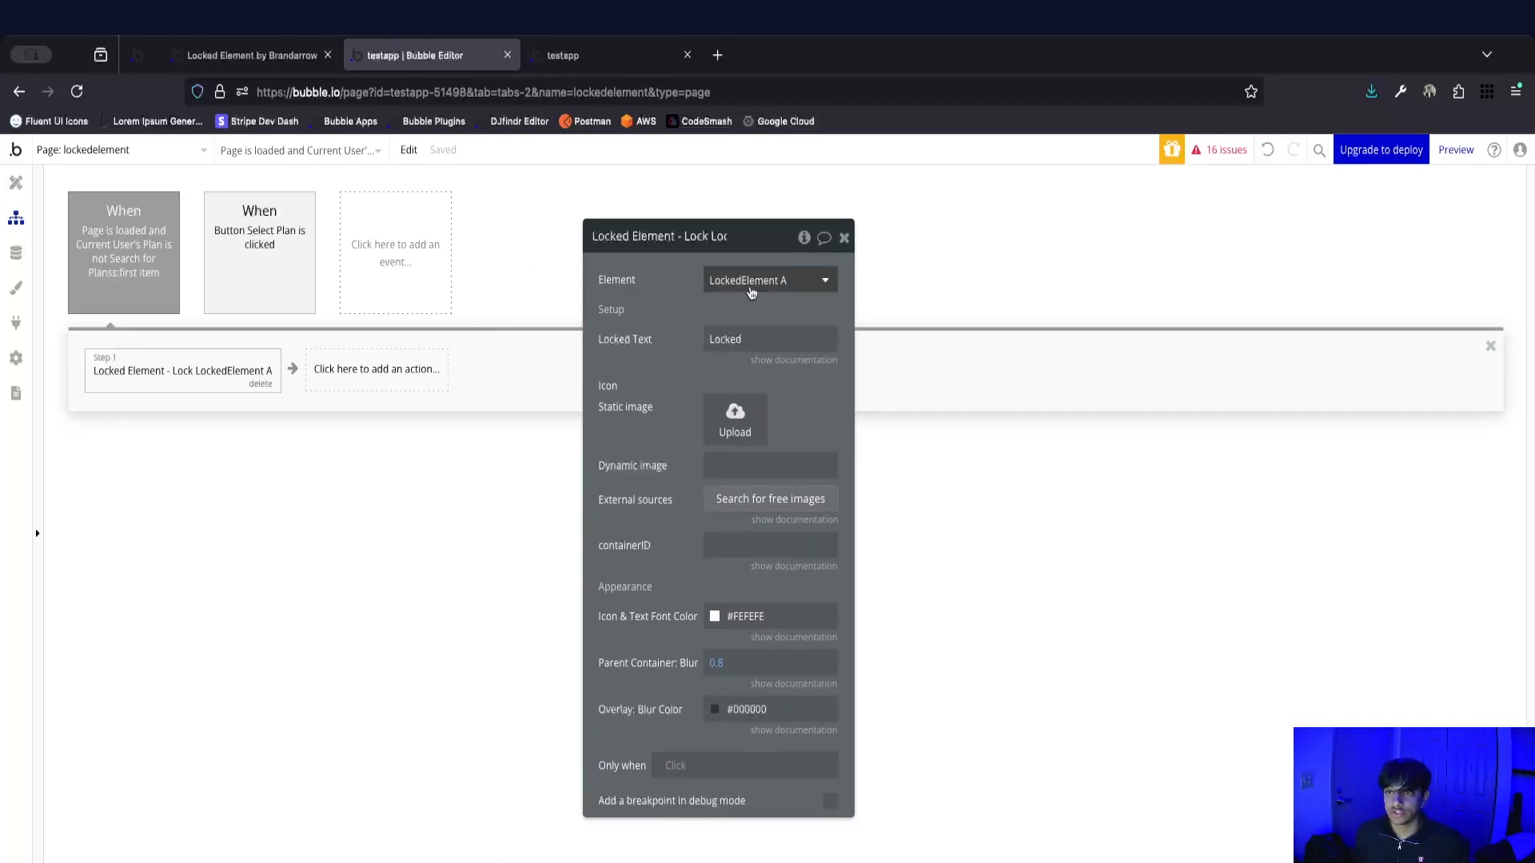
Set the lock action's Locked Text to "Upgrade to unlock this feature!".
{"action": "double_click", "coordinate": [773, 334]}
{"action": "key", "text": "BackSpace"}
{"action": "type", "text": "Upgra"}
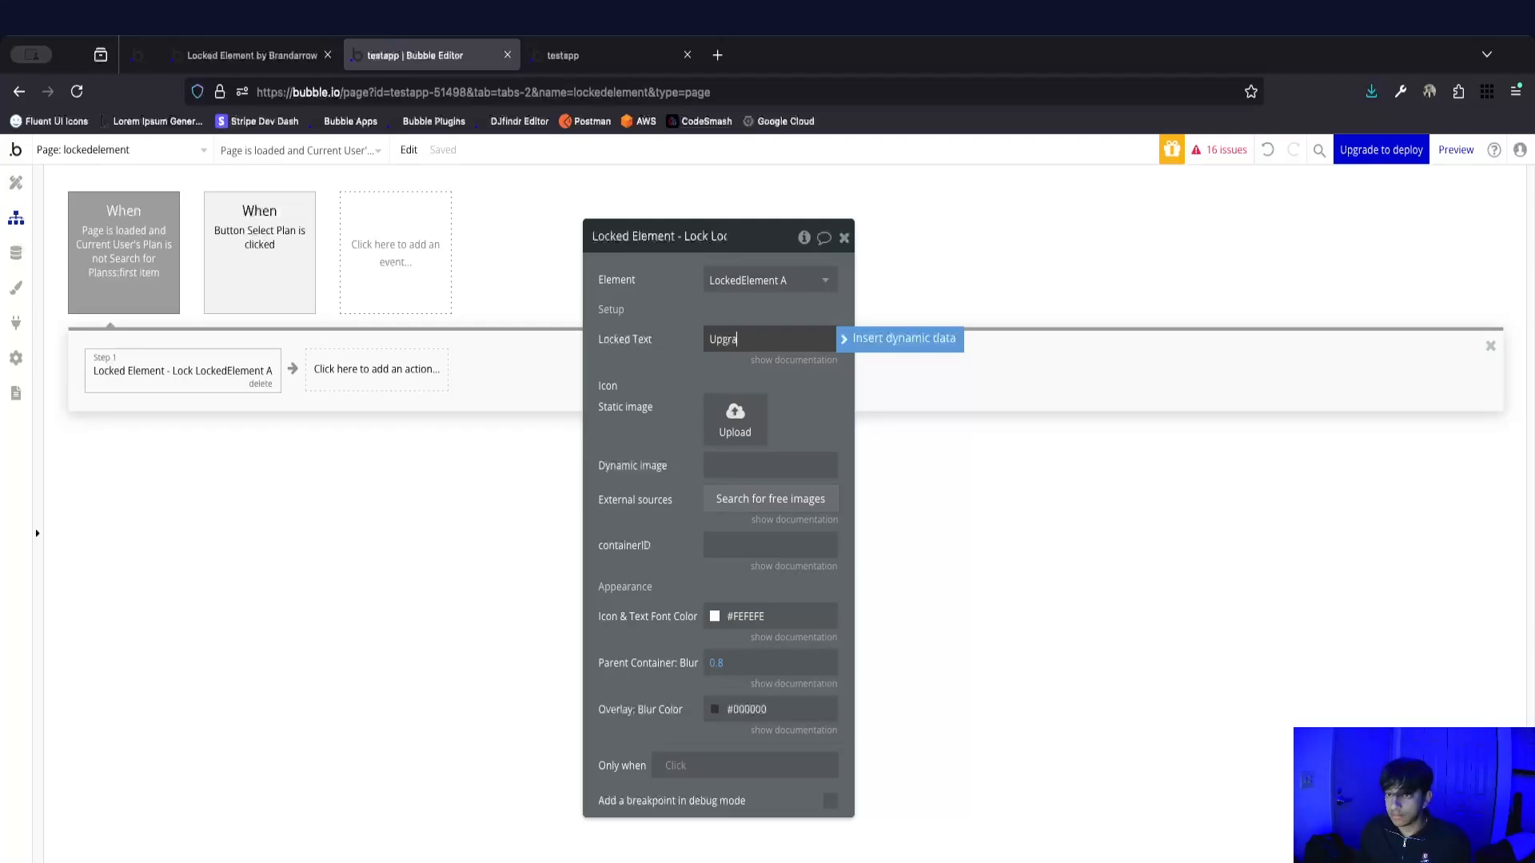
{"action": "type", "text": "de to unlock this feature!"}
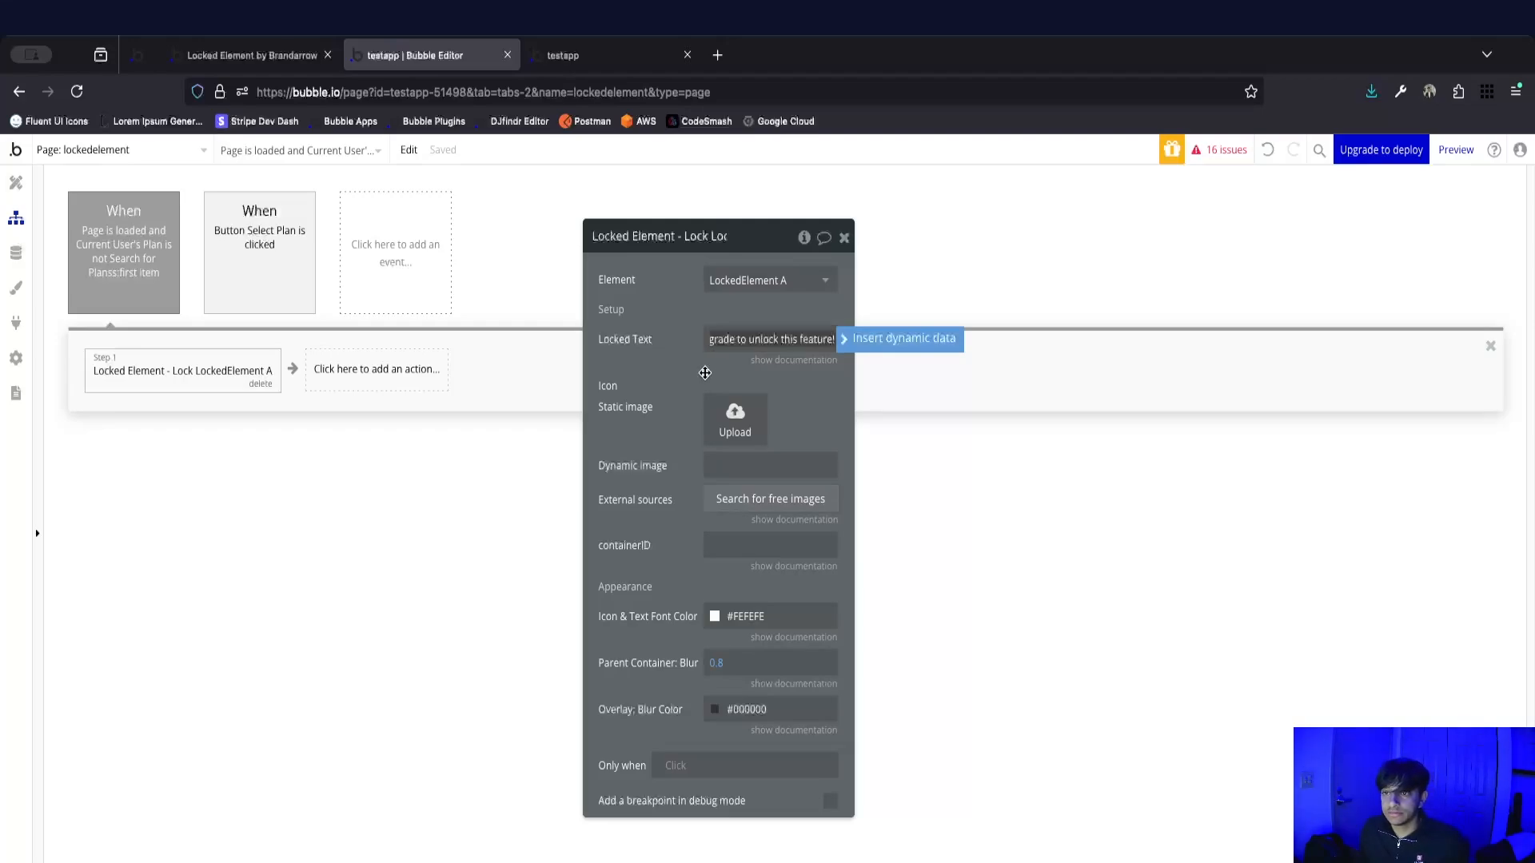
{"action": "left_click", "coordinate": [678, 364]}
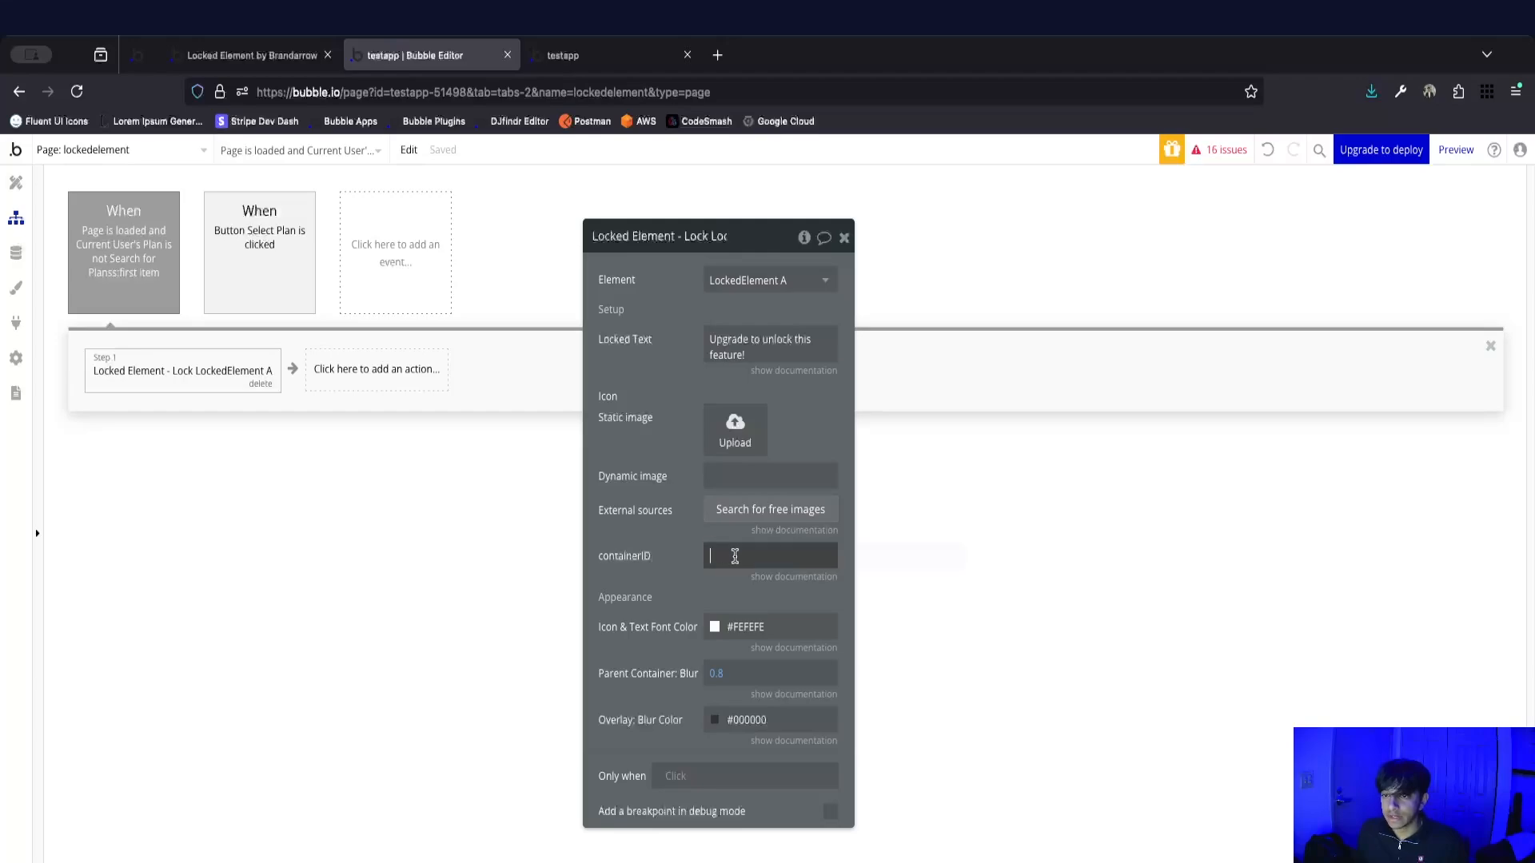
Paste lockedelement as the lock action's containerID and shift the property editor aside.
{"action": "left_click", "coordinate": [719, 555]}
{"action": "type", "text": "lockedelement"}
{"action": "left_click", "coordinate": [675, 556]}
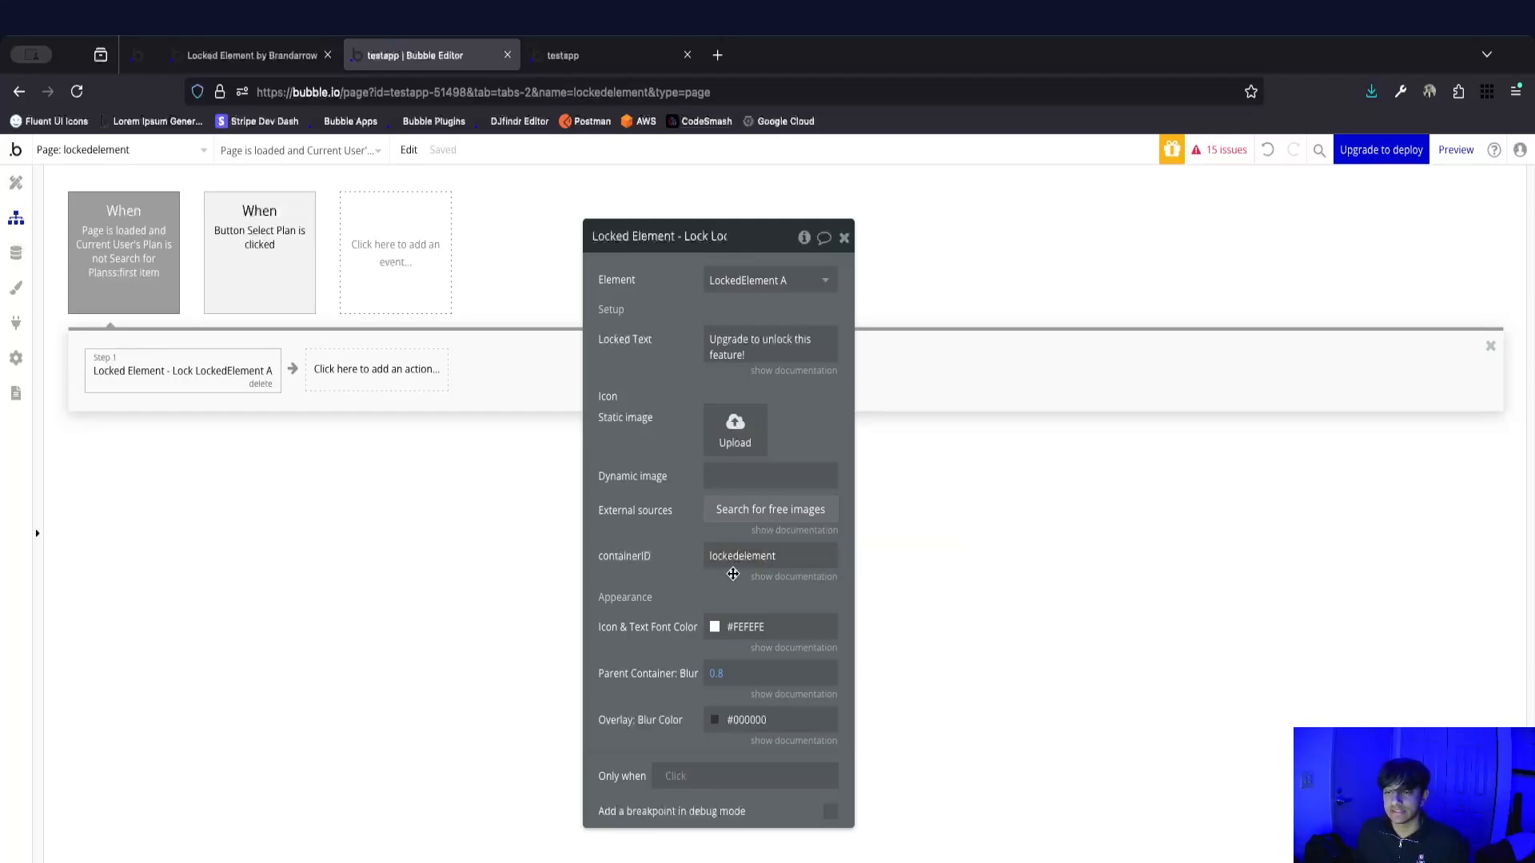
{"action": "left_click_drag", "start_coordinate": [606, 405], "coordinate": [560, 376]}
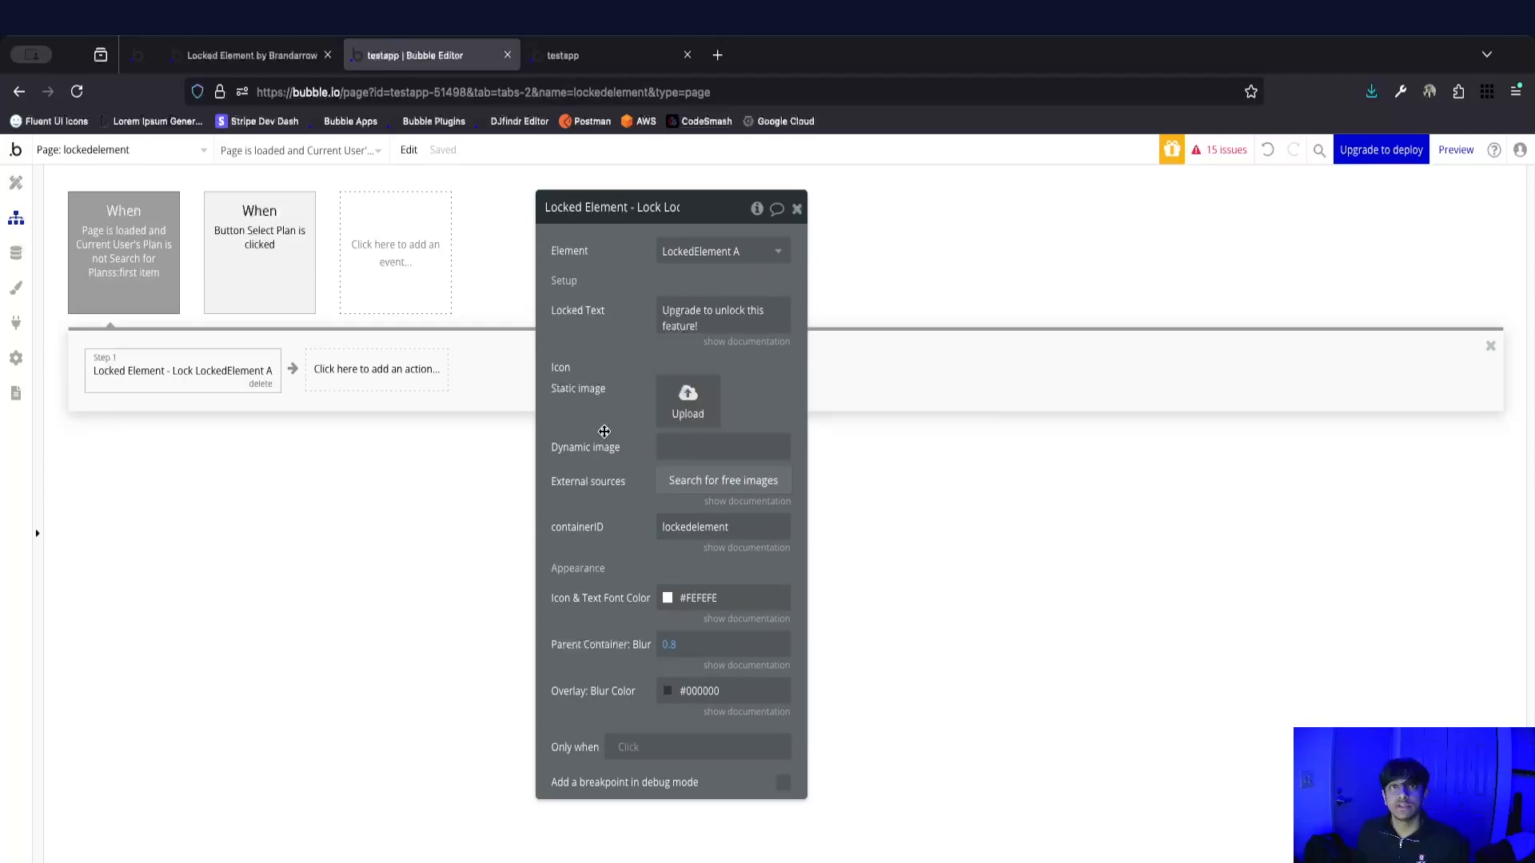
Open Iconify's Fluent UI System Icons set in a new browser tab.
{"action": "left_click", "coordinate": [717, 54]}
{"action": "type", "text": "f"}
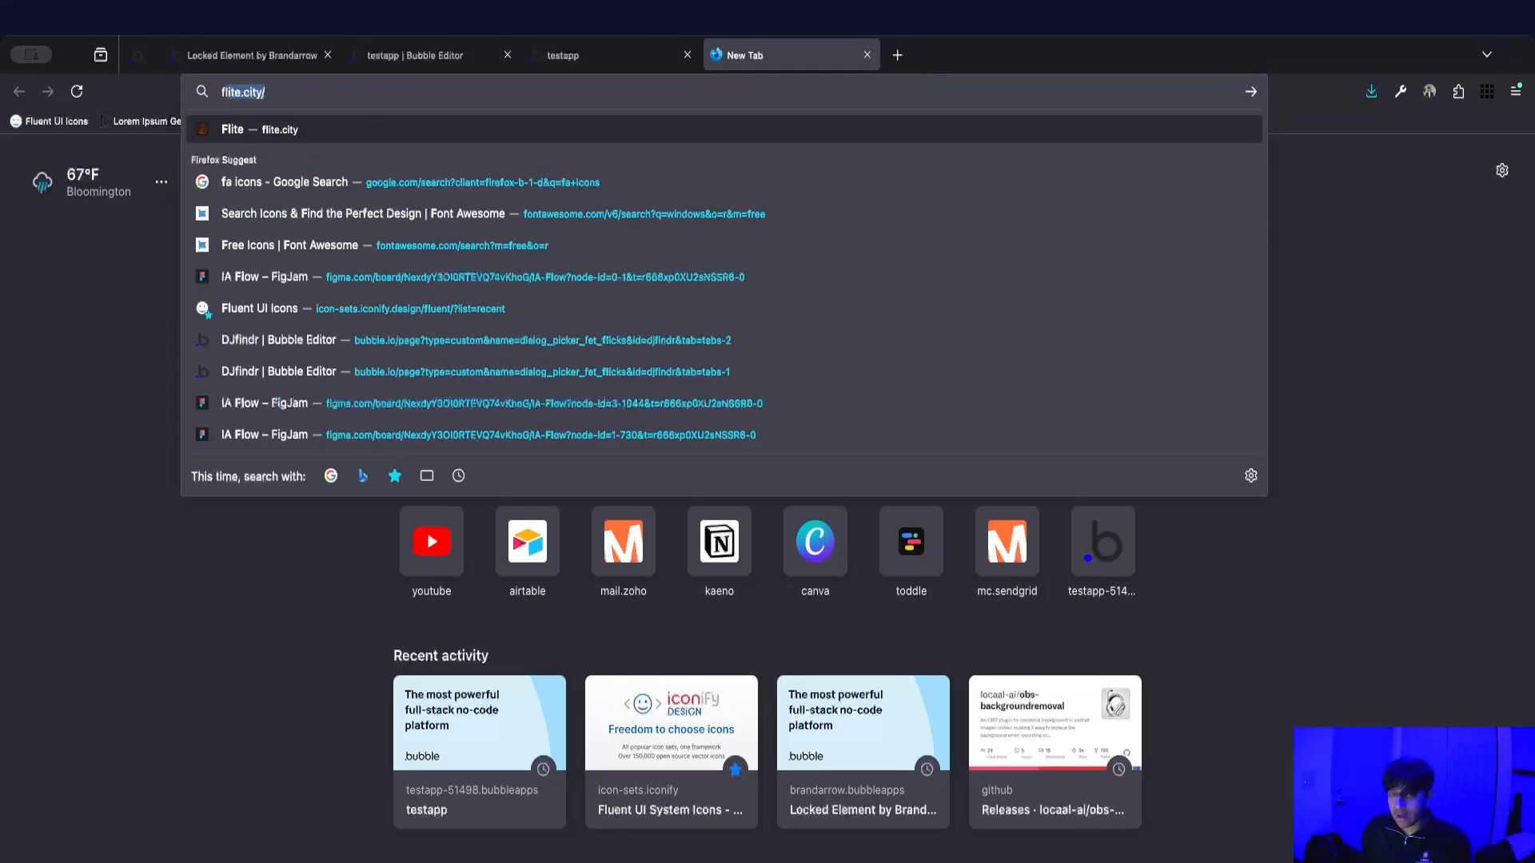
{"action": "type", "text": "lue"}
{"action": "key", "text": "BackSpace"}
{"action": "type", "text": "ue"}
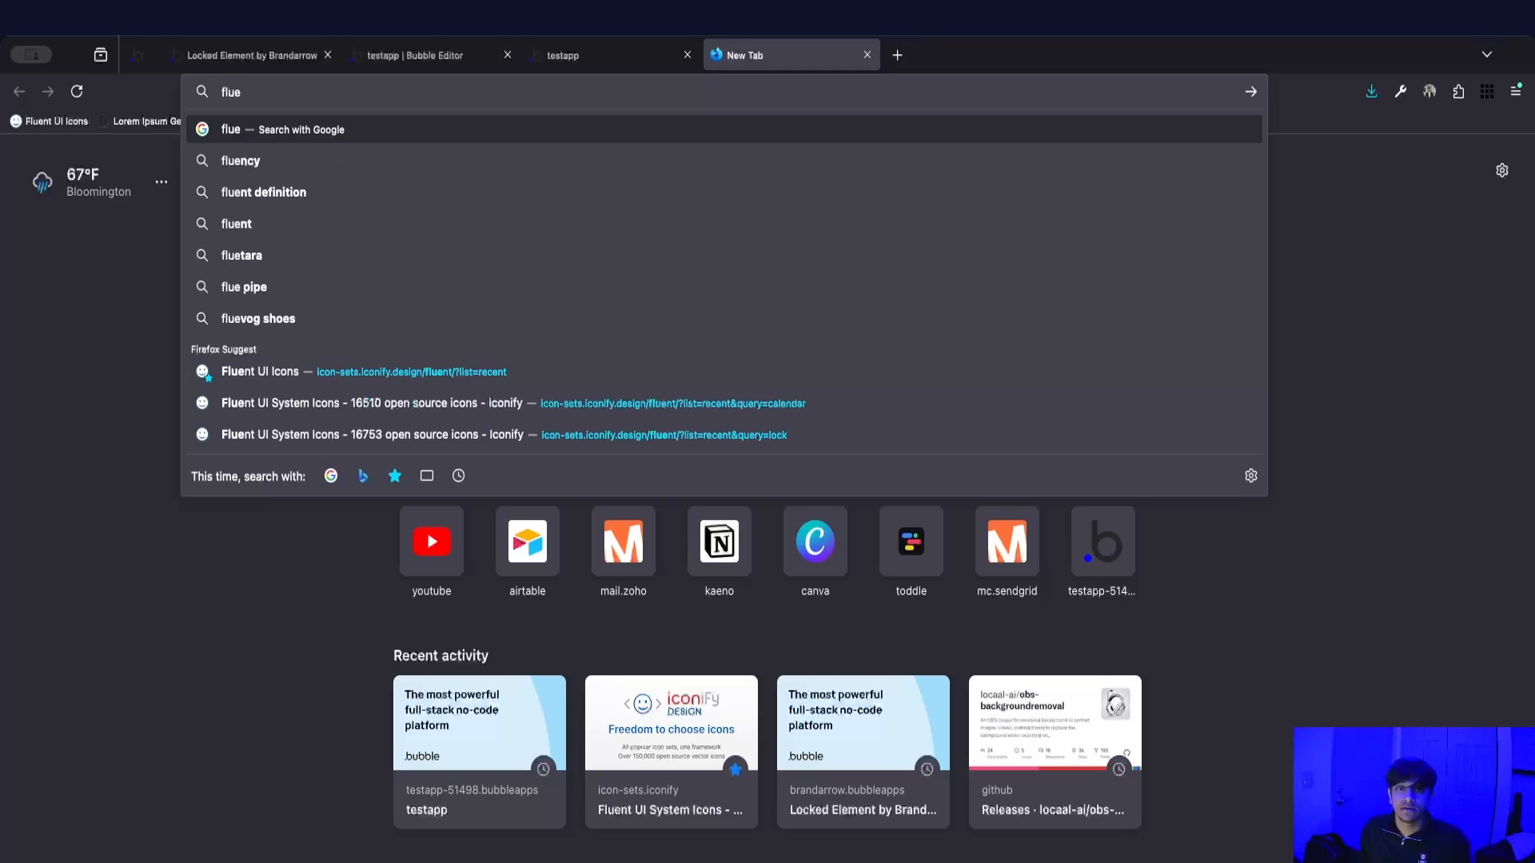
{"action": "left_click", "coordinate": [372, 373]}
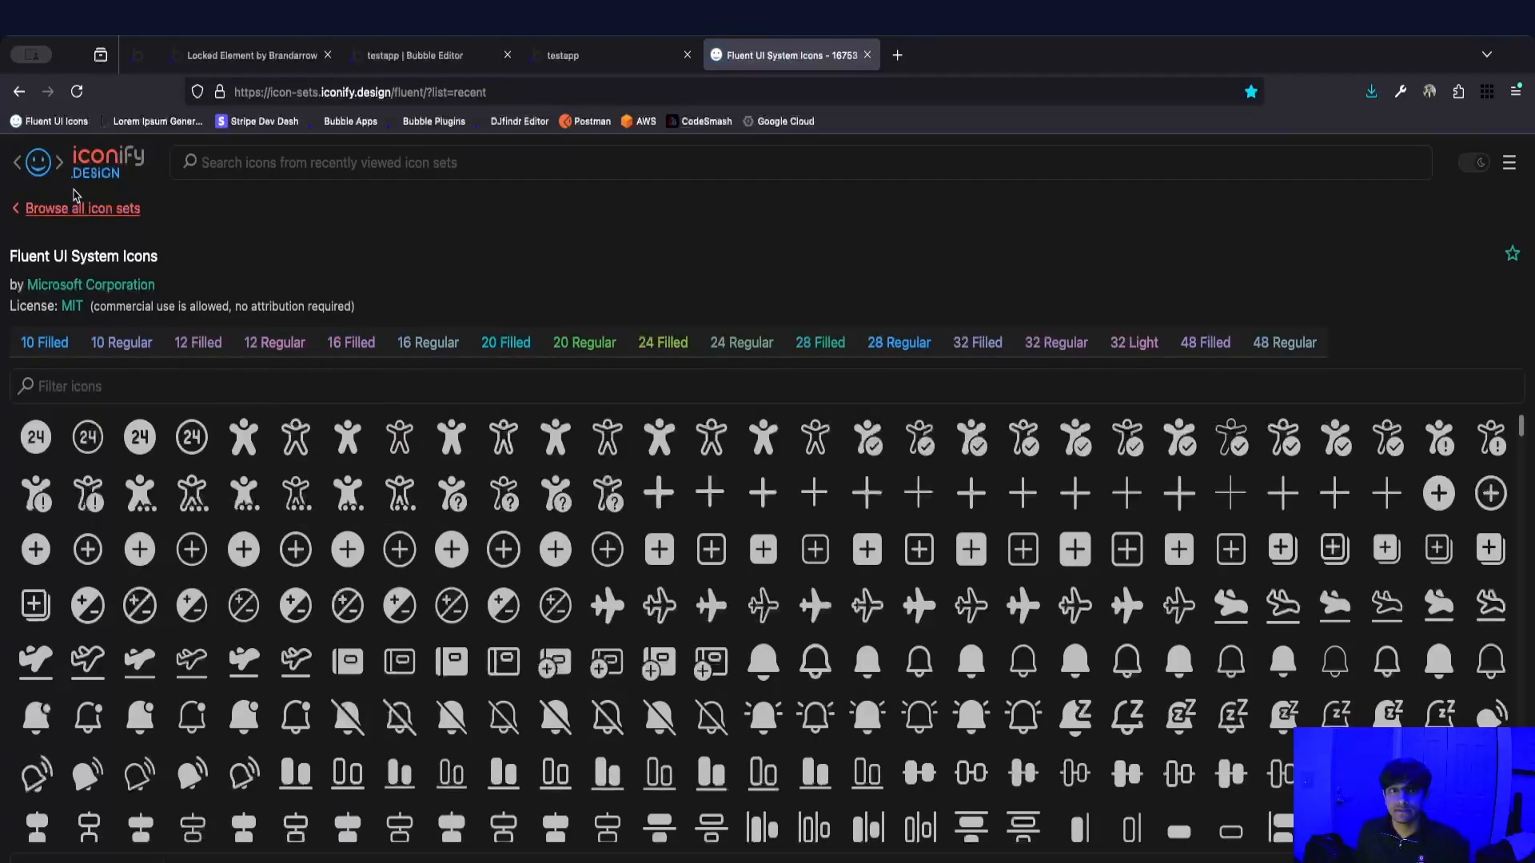
Filter the Fluent UI System Icons by lock and open the lock-closed-12-filled icon.
{"action": "left_click", "coordinate": [184, 377]}
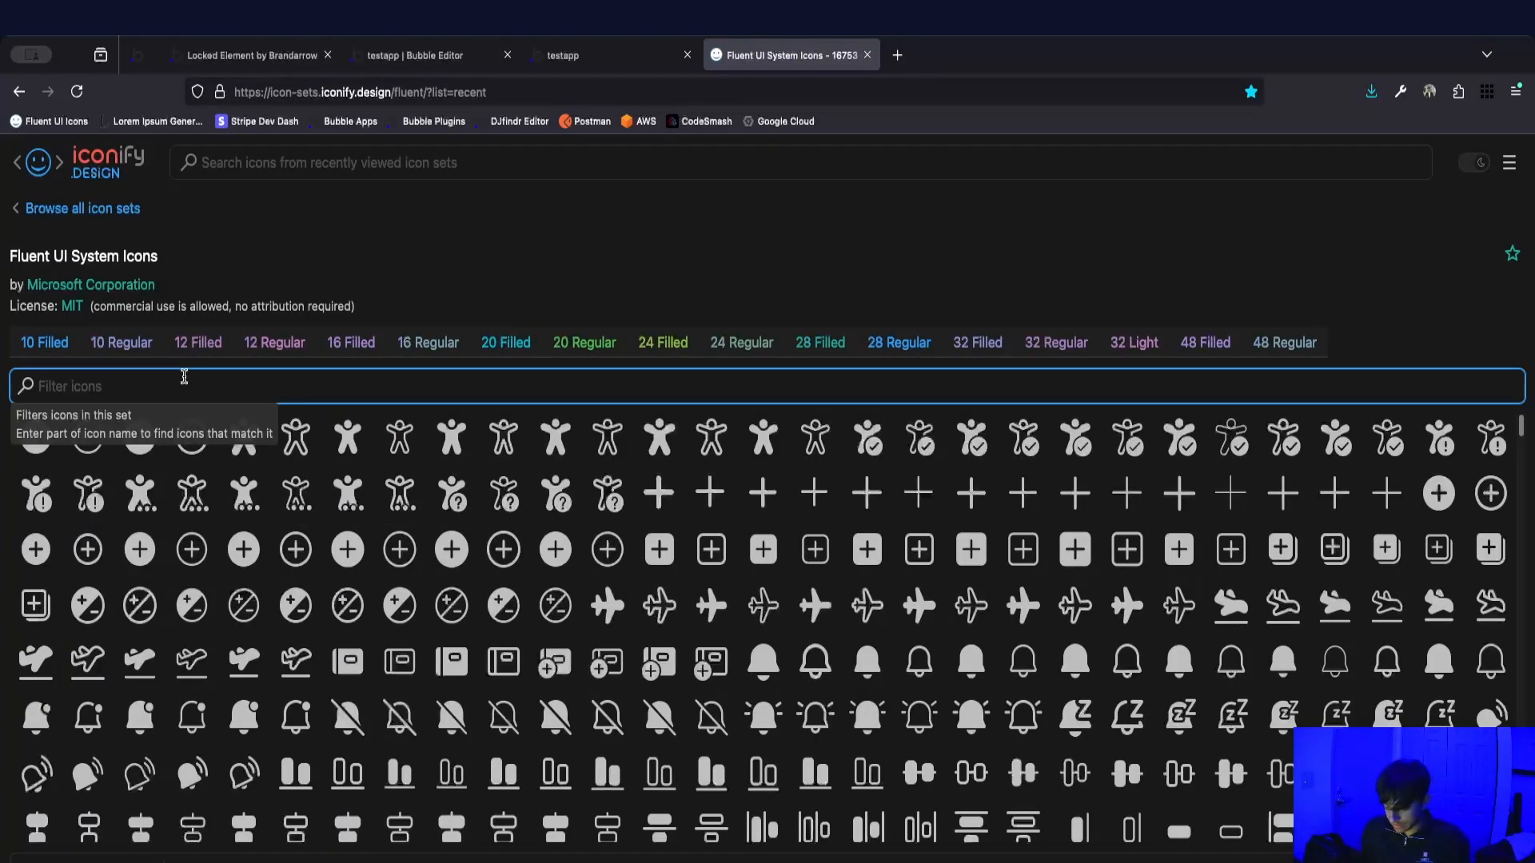
{"action": "type", "text": "lock"}
{"action": "scroll", "coordinate": [249, 526], "scroll_direction": "down", "scroll_amount": 3}
{"action": "scroll", "coordinate": [249, 526], "scroll_direction": "down", "scroll_amount": 2}
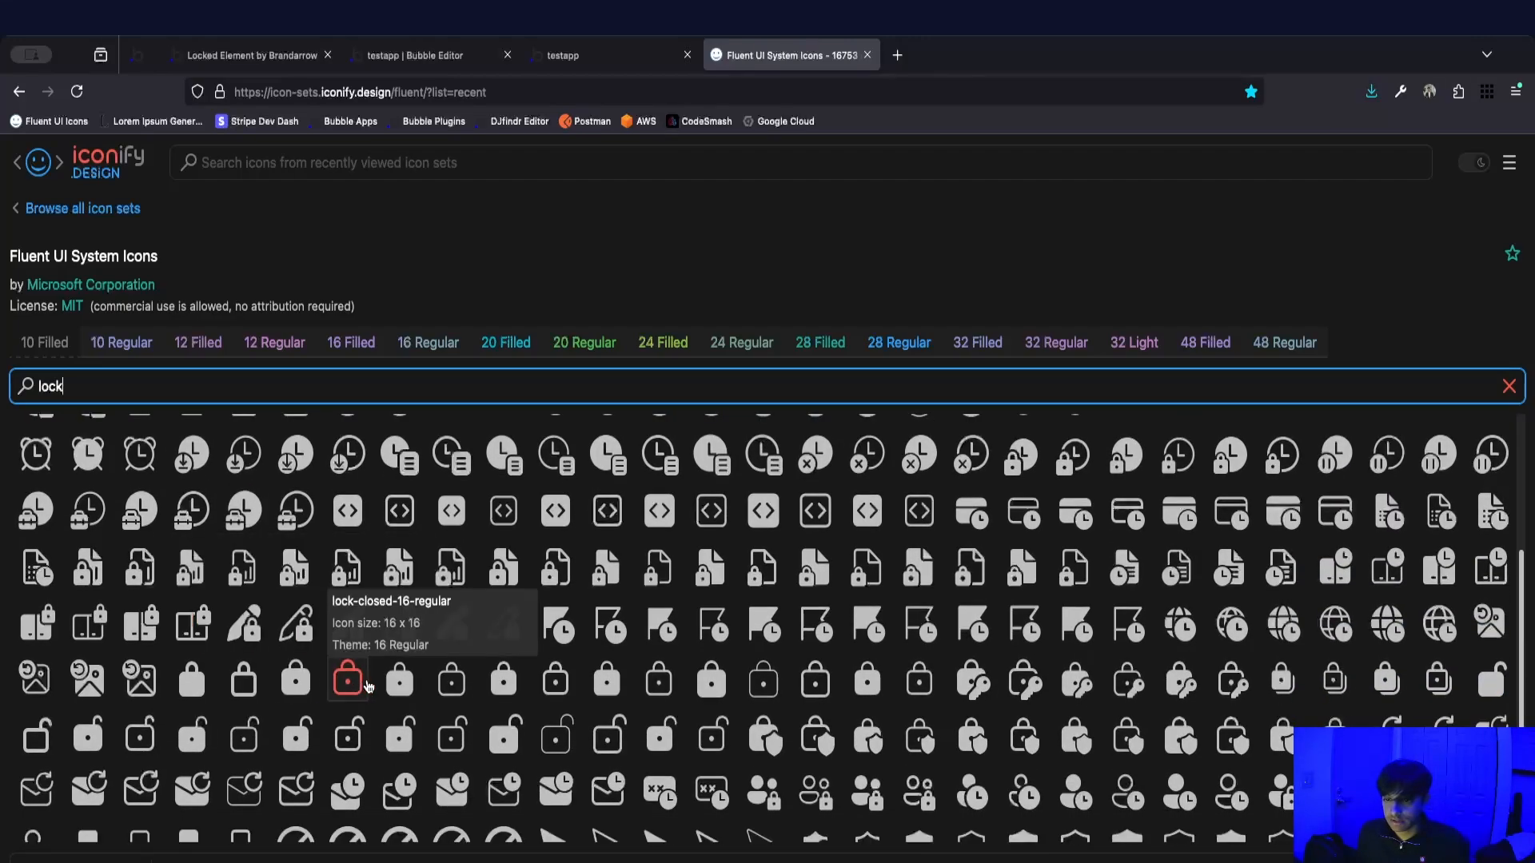
{"action": "scroll", "coordinate": [367, 679], "scroll_direction": "down", "scroll_amount": 1}
{"action": "scroll", "coordinate": [479, 647], "scroll_direction": "down", "scroll_amount": 1}
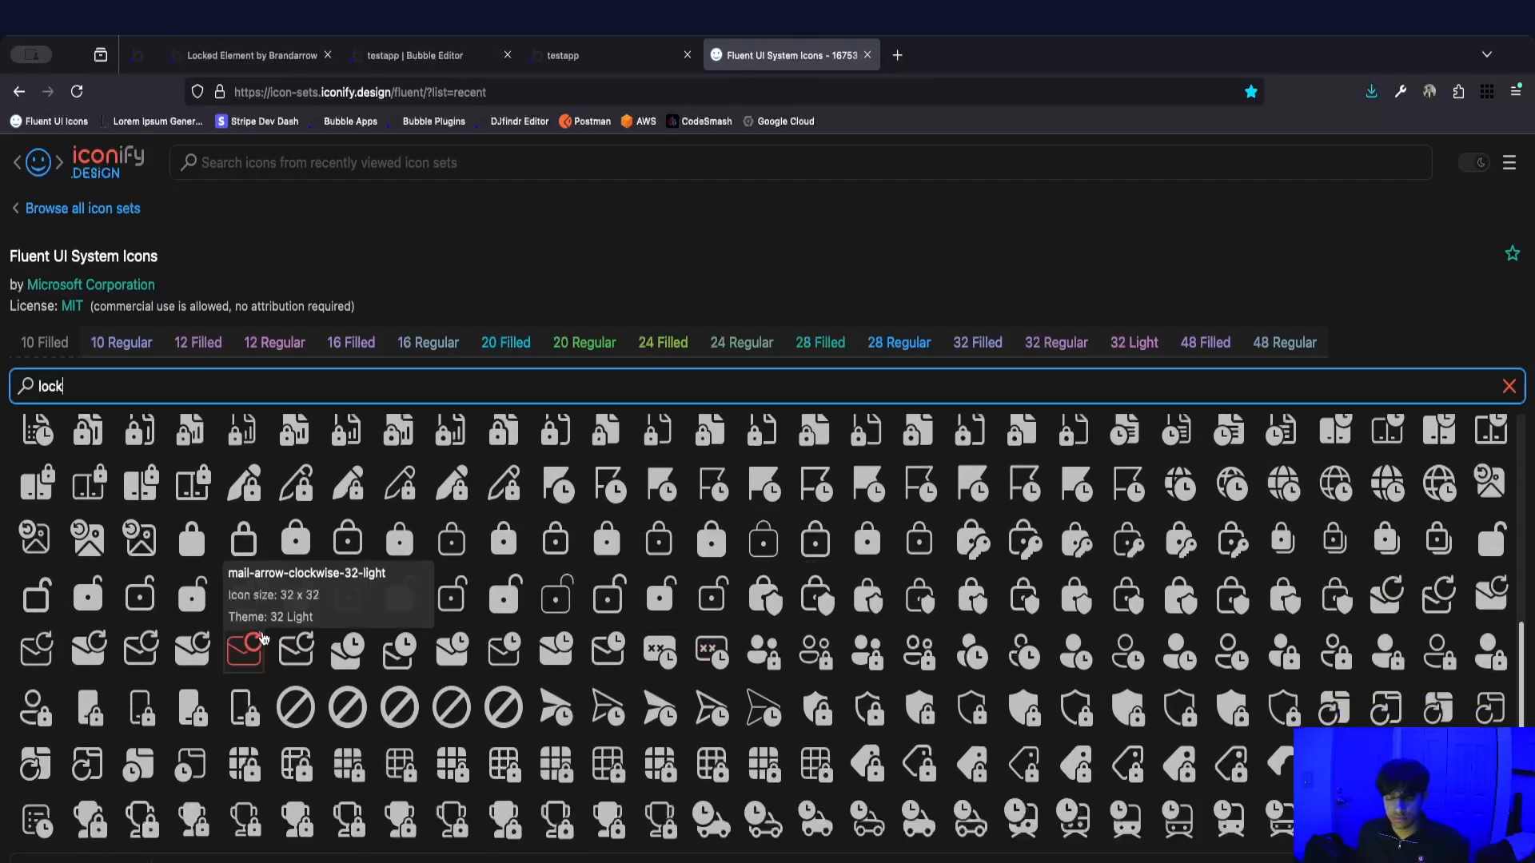
{"action": "scroll", "coordinate": [352, 608], "scroll_direction": "down", "scroll_amount": 1}
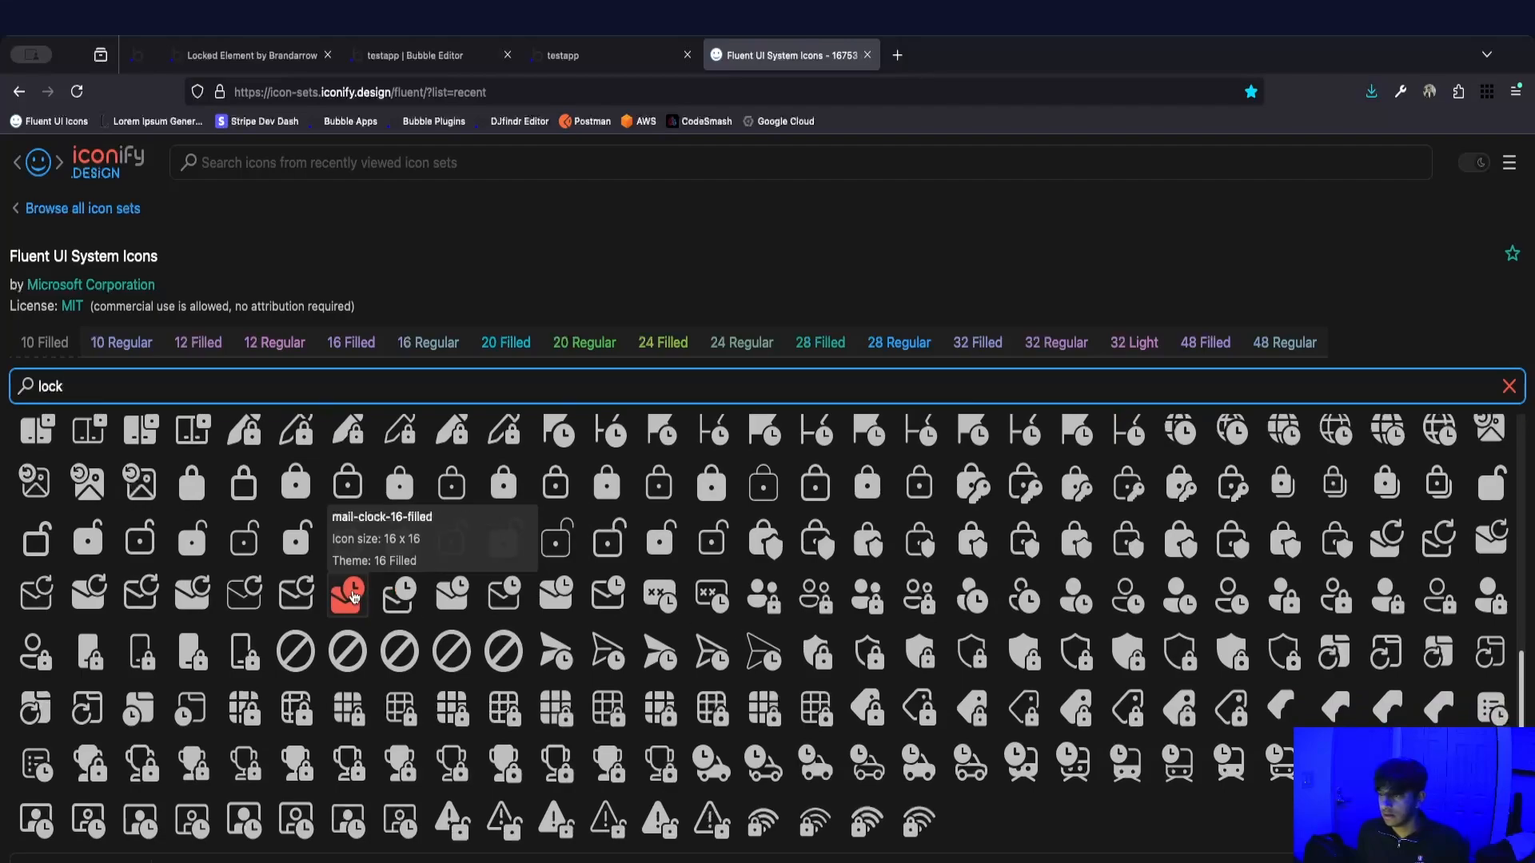
{"action": "scroll", "coordinate": [352, 596], "scroll_direction": "up", "scroll_amount": 1}
{"action": "left_click", "coordinate": [192, 501]}
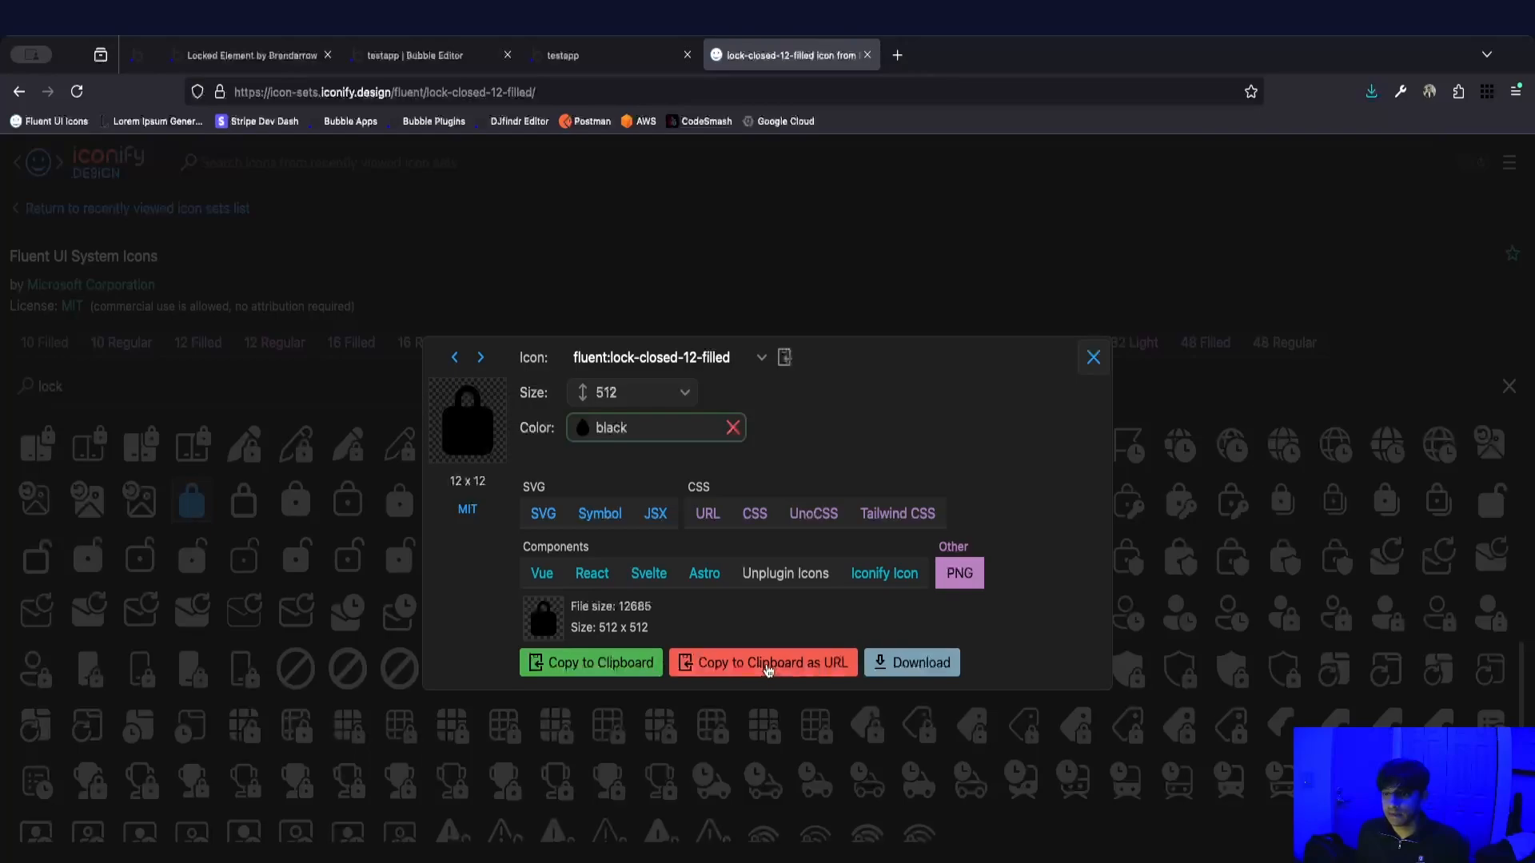
Copy the black 512-pixel PNG lock icon as a URL and paste it as the lock action's Dynamic image.
{"action": "left_click", "coordinate": [768, 670]}
{"action": "left_click", "coordinate": [424, 55]}
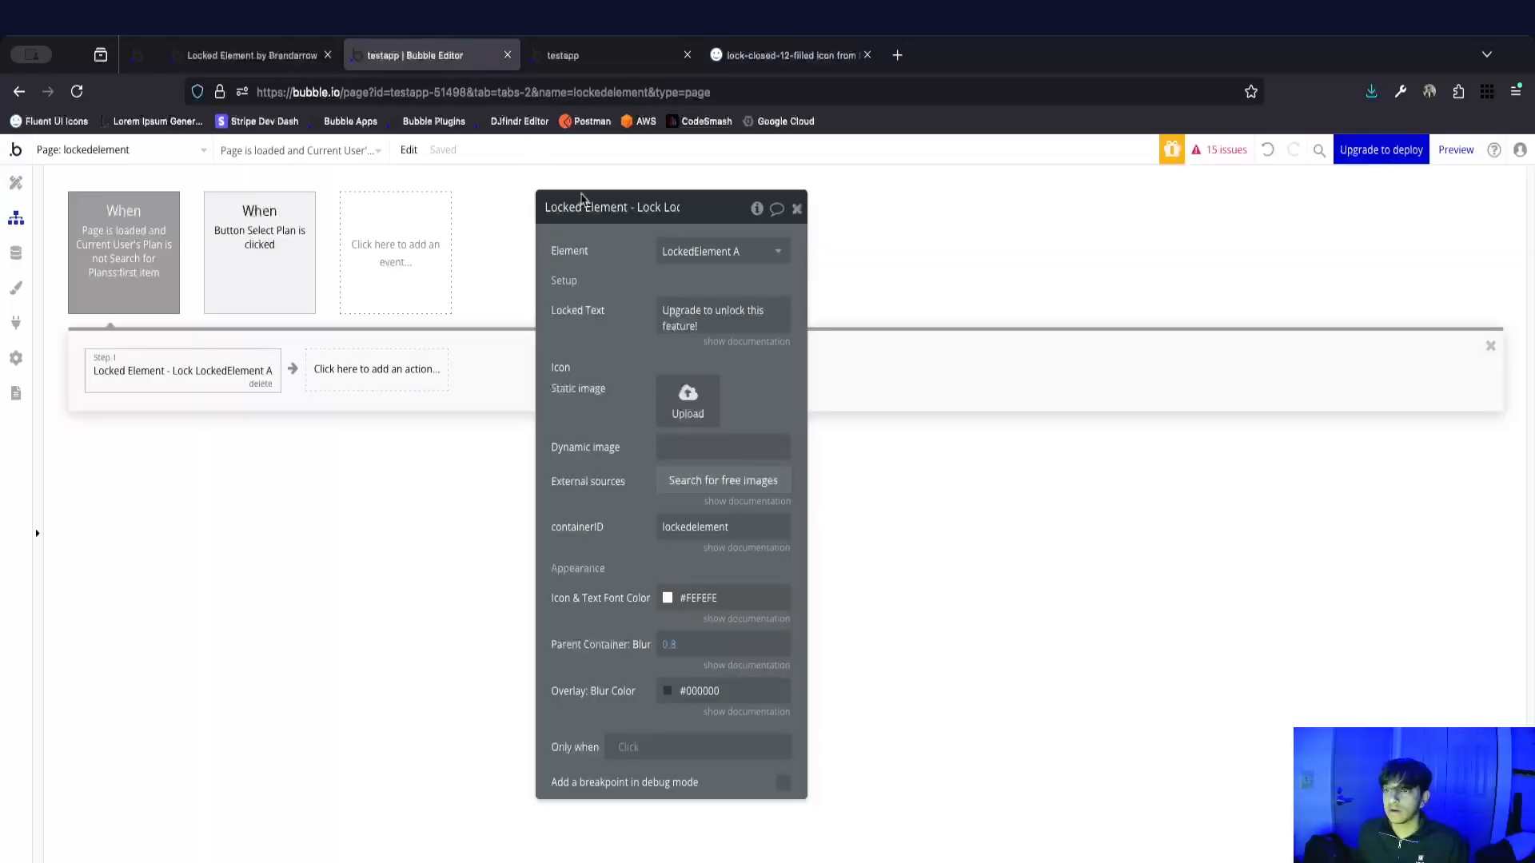
{"action": "left_click", "coordinate": [684, 446]}
{"action": "key", "text": "ctrl+v"}
{"action": "scroll", "coordinate": [624, 526], "scroll_direction": "down", "scroll_amount": 3}
{"action": "scroll", "coordinate": [624, 526], "scroll_direction": "down", "scroll_amount": 20}
{"action": "scroll", "coordinate": [627, 505], "scroll_direction": "down", "scroll_amount": 5}
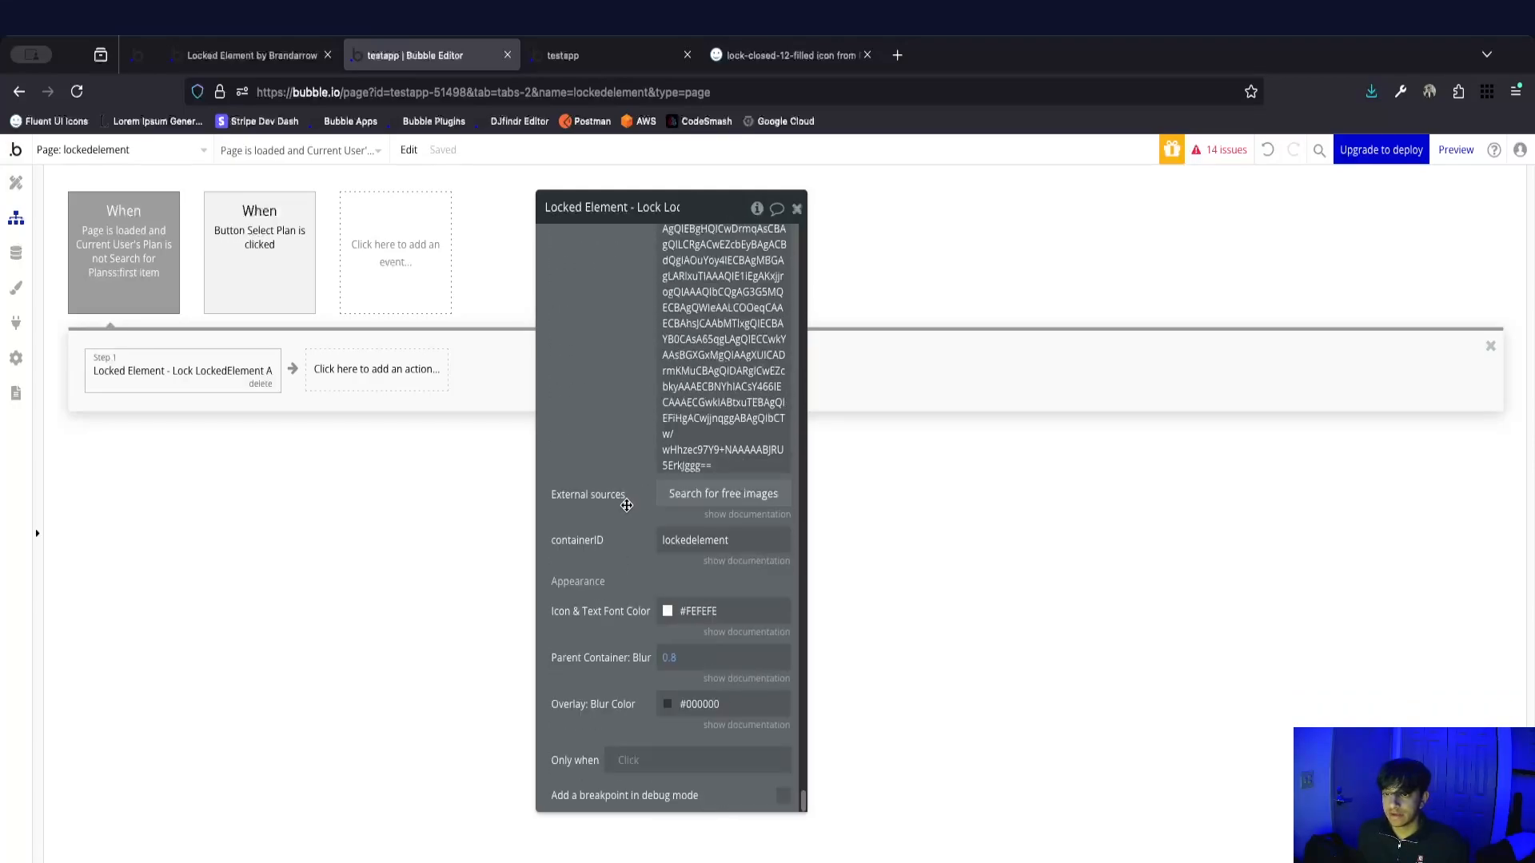
Try the Text color variable for the Icon & Text Font Color, and change it to #292929.
{"action": "left_click", "coordinate": [668, 620]}
{"action": "left_click", "coordinate": [705, 848]}
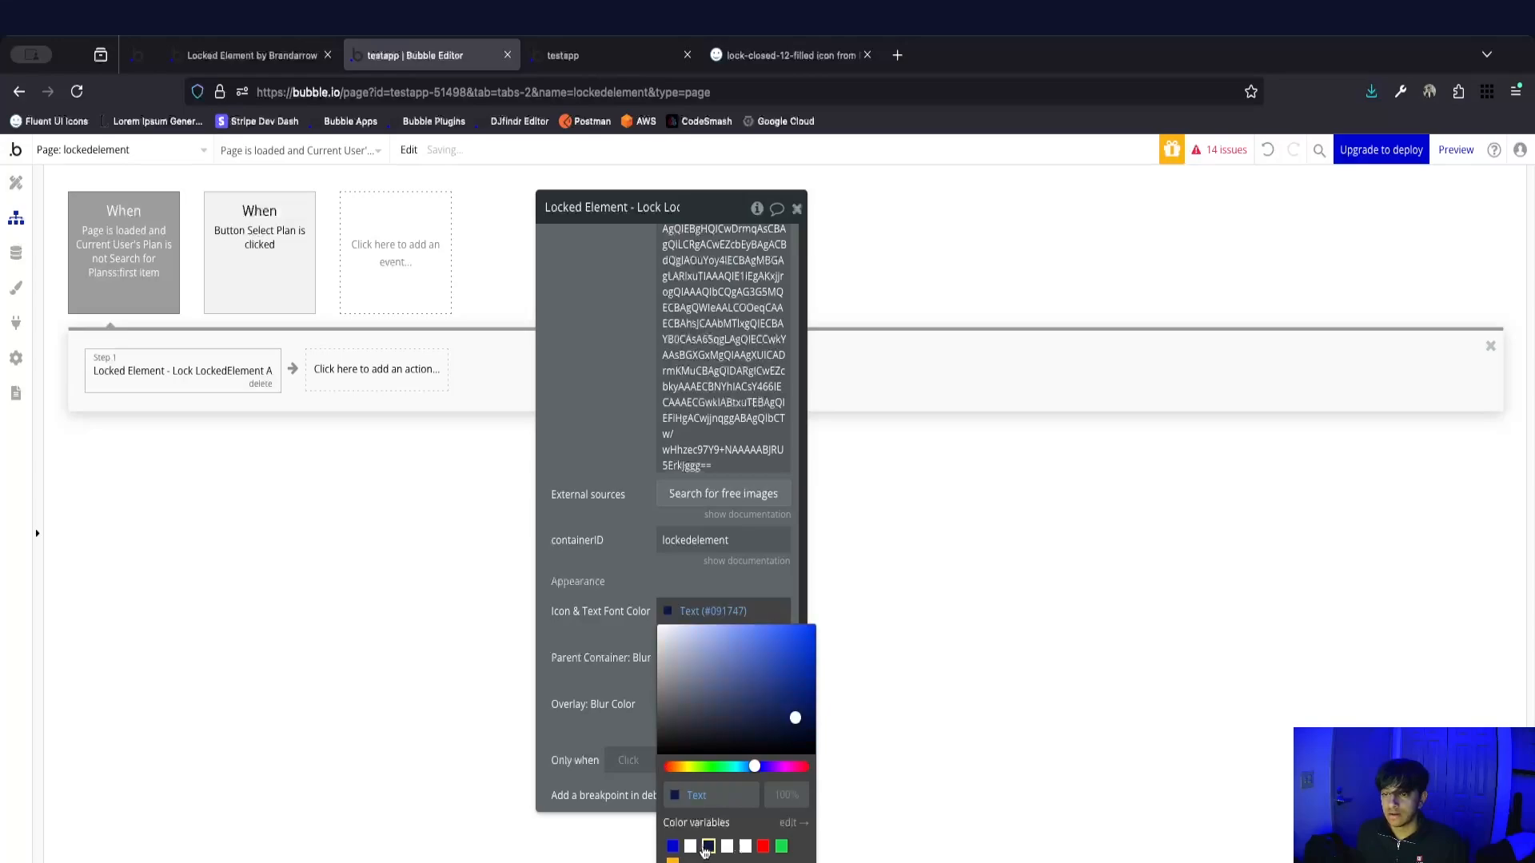
{"action": "left_click", "coordinate": [608, 688]}
{"action": "left_click", "coordinate": [672, 616]}
{"action": "left_click", "coordinate": [609, 632]}
{"action": "left_click", "coordinate": [669, 621]}
{"action": "left_click", "coordinate": [667, 737]}
{"action": "left_click_drag", "start_coordinate": [668, 737], "coordinate": [651, 732]}
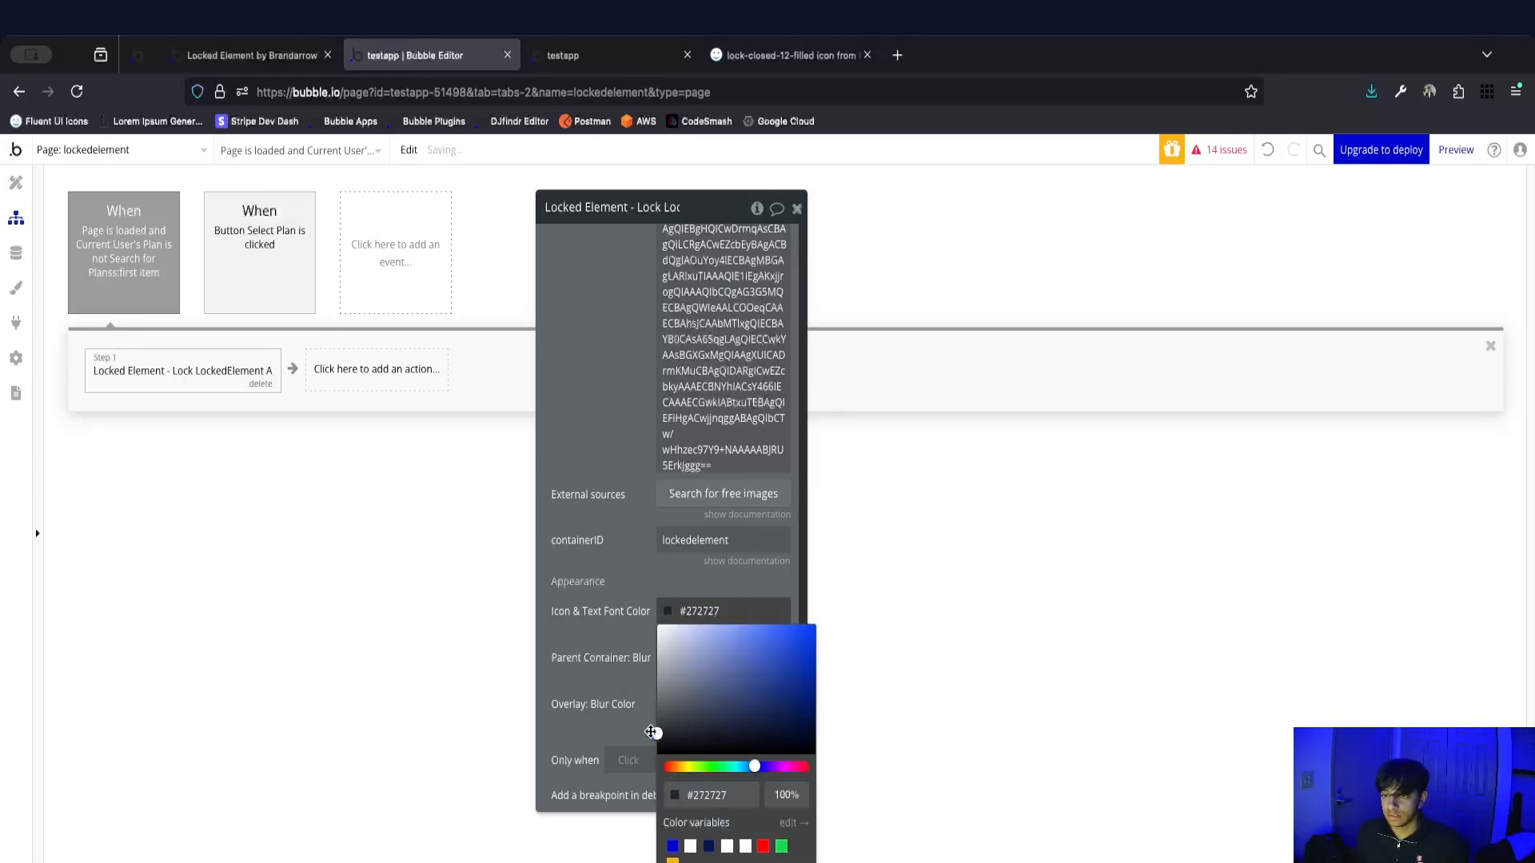
{"action": "left_click", "coordinate": [576, 696]}
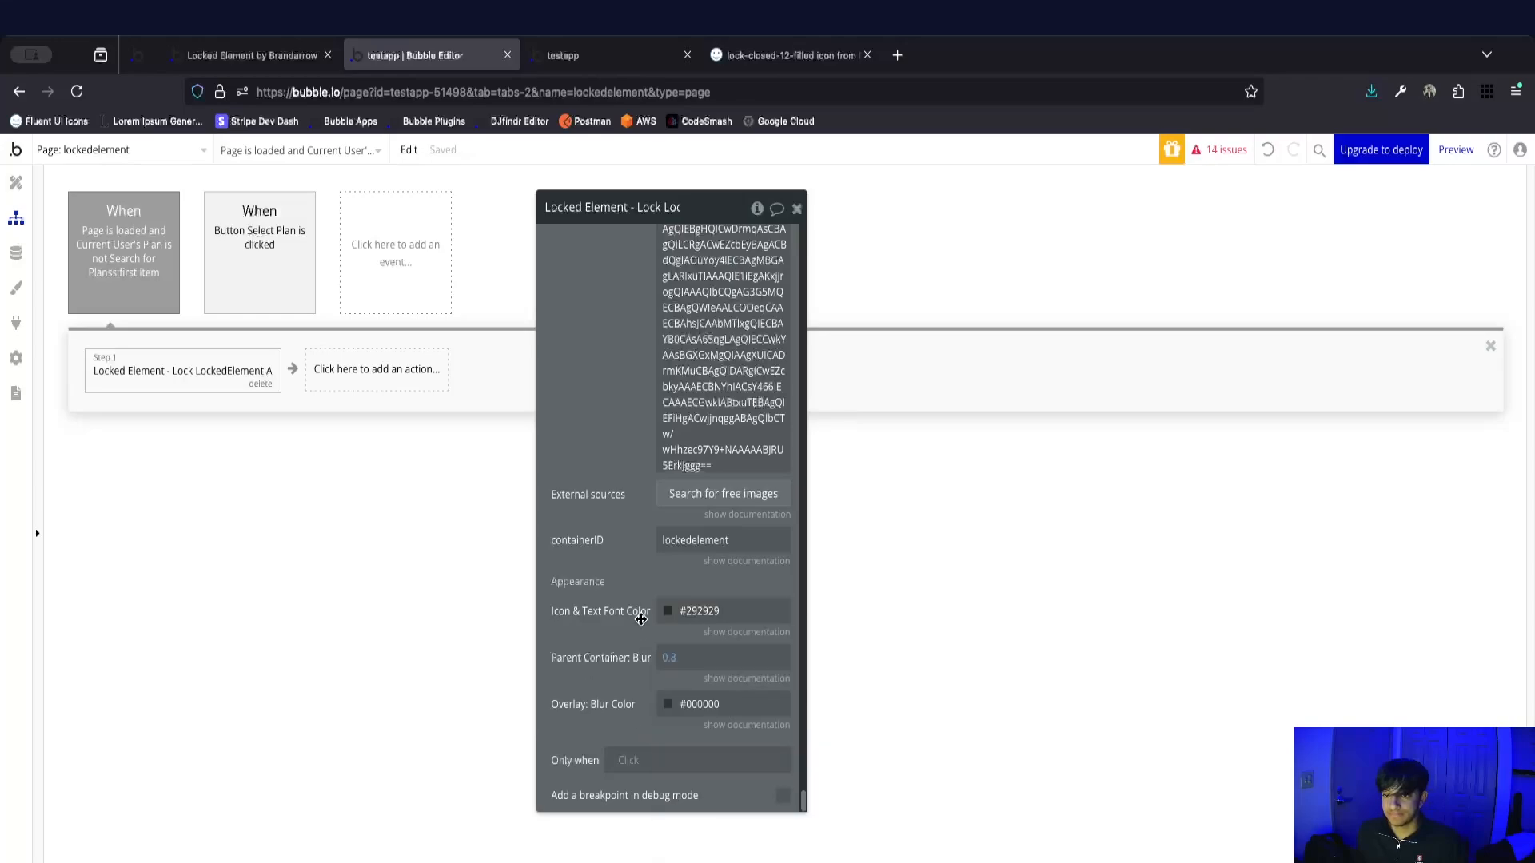
Try #FFFFFF as the lock action's Overlay: Blur Color and return it to #000000.
{"action": "left_click", "coordinate": [671, 705]}
{"action": "left_click_drag", "start_coordinate": [683, 672], "coordinate": [622, 637]}
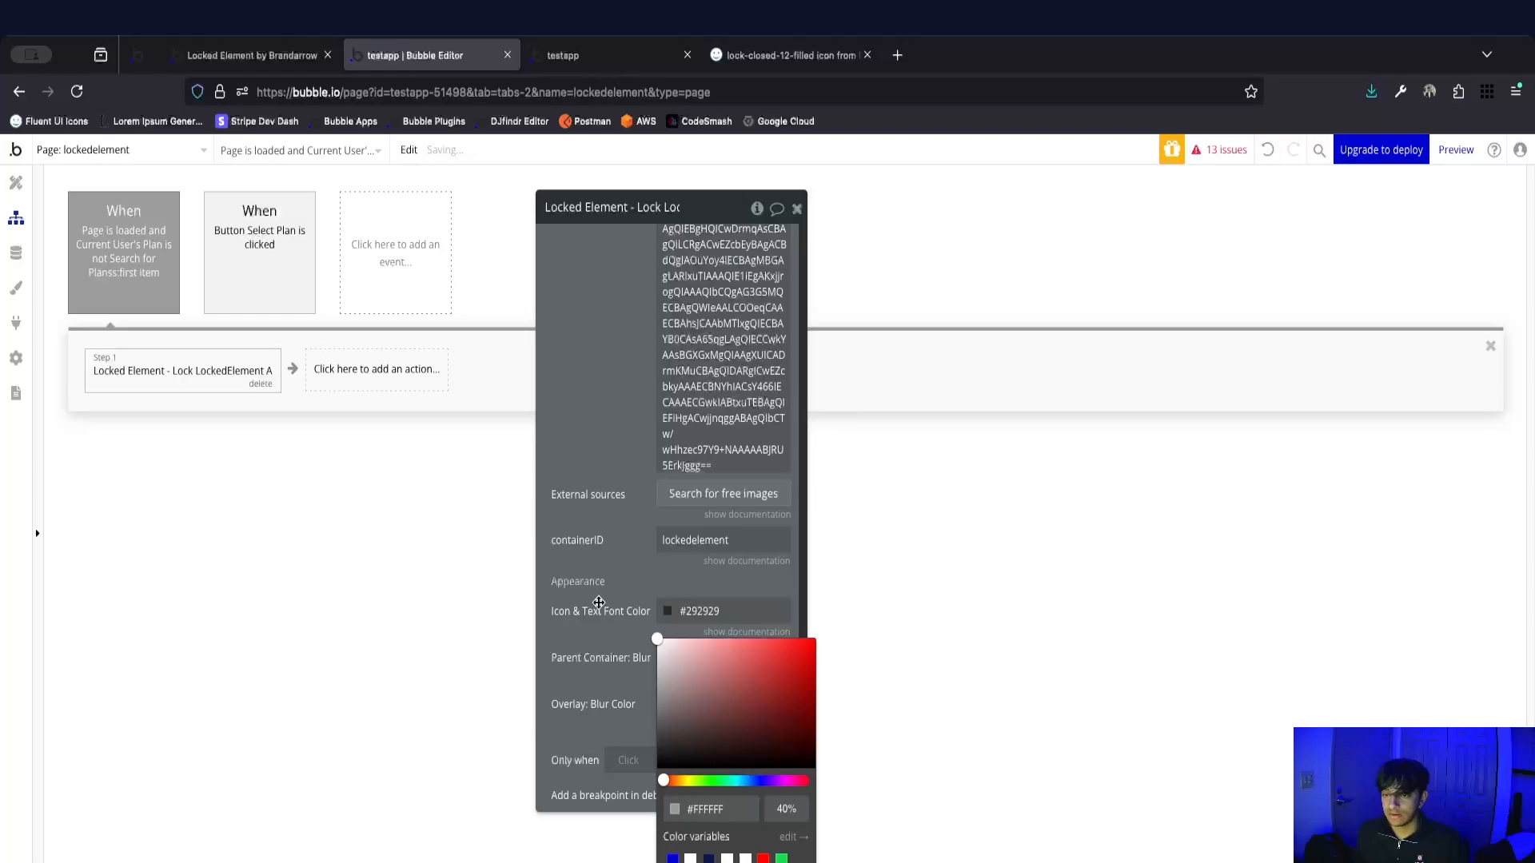
{"action": "left_click_drag", "start_coordinate": [687, 739], "coordinate": [597, 774]}
{"action": "left_click", "coordinate": [632, 646]}
Set the lock action's Icon & Text Font Color to #FFFFFF, keeping the Parent Container: Blur value.
{"action": "left_click", "coordinate": [675, 612]}
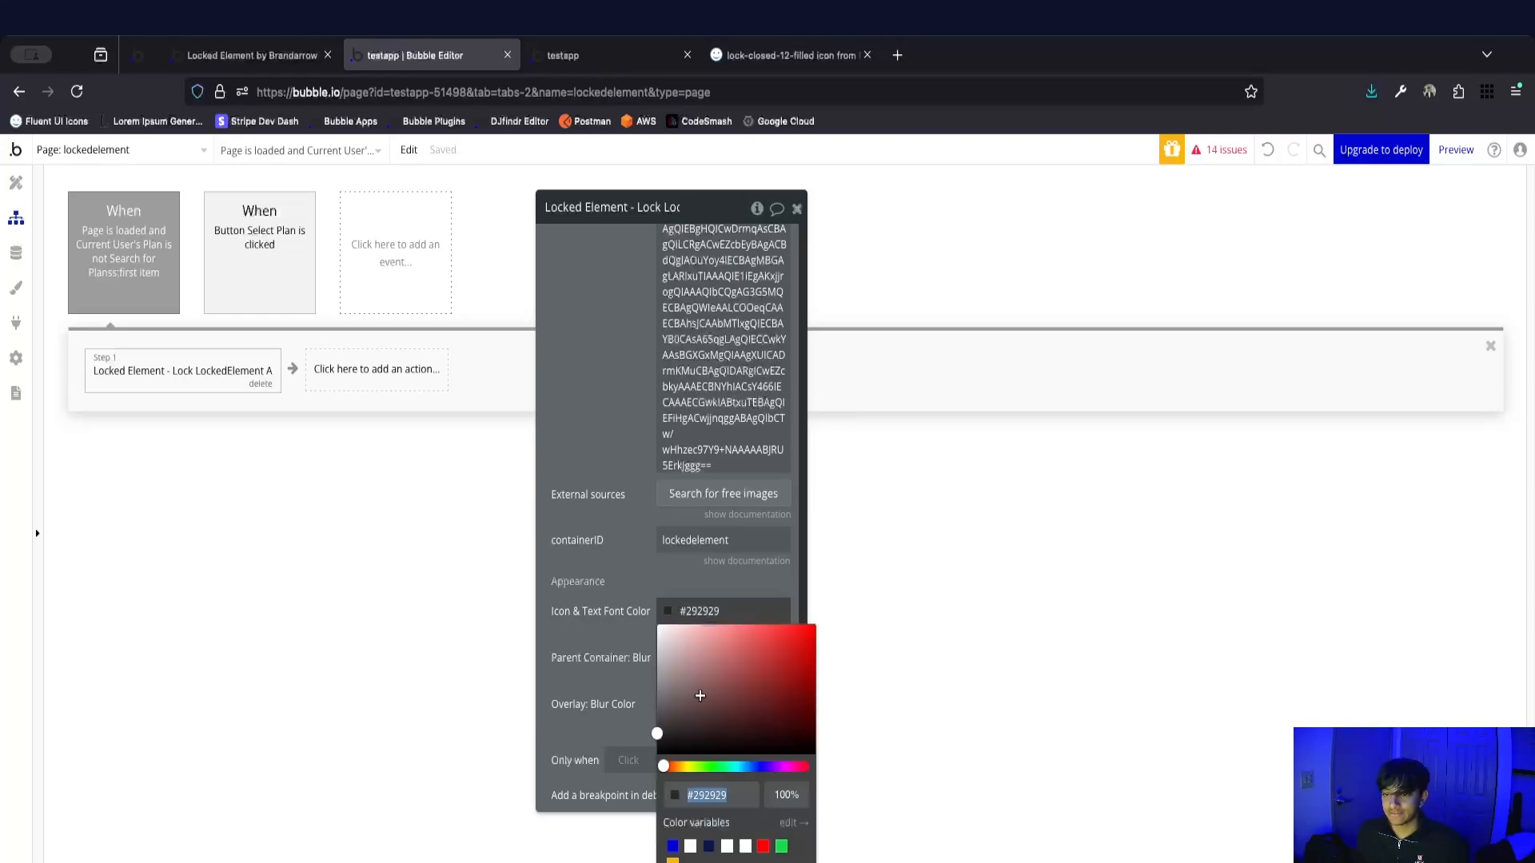
{"action": "left_click_drag", "start_coordinate": [682, 681], "coordinate": [632, 611]}
{"action": "left_click", "coordinate": [615, 608]}
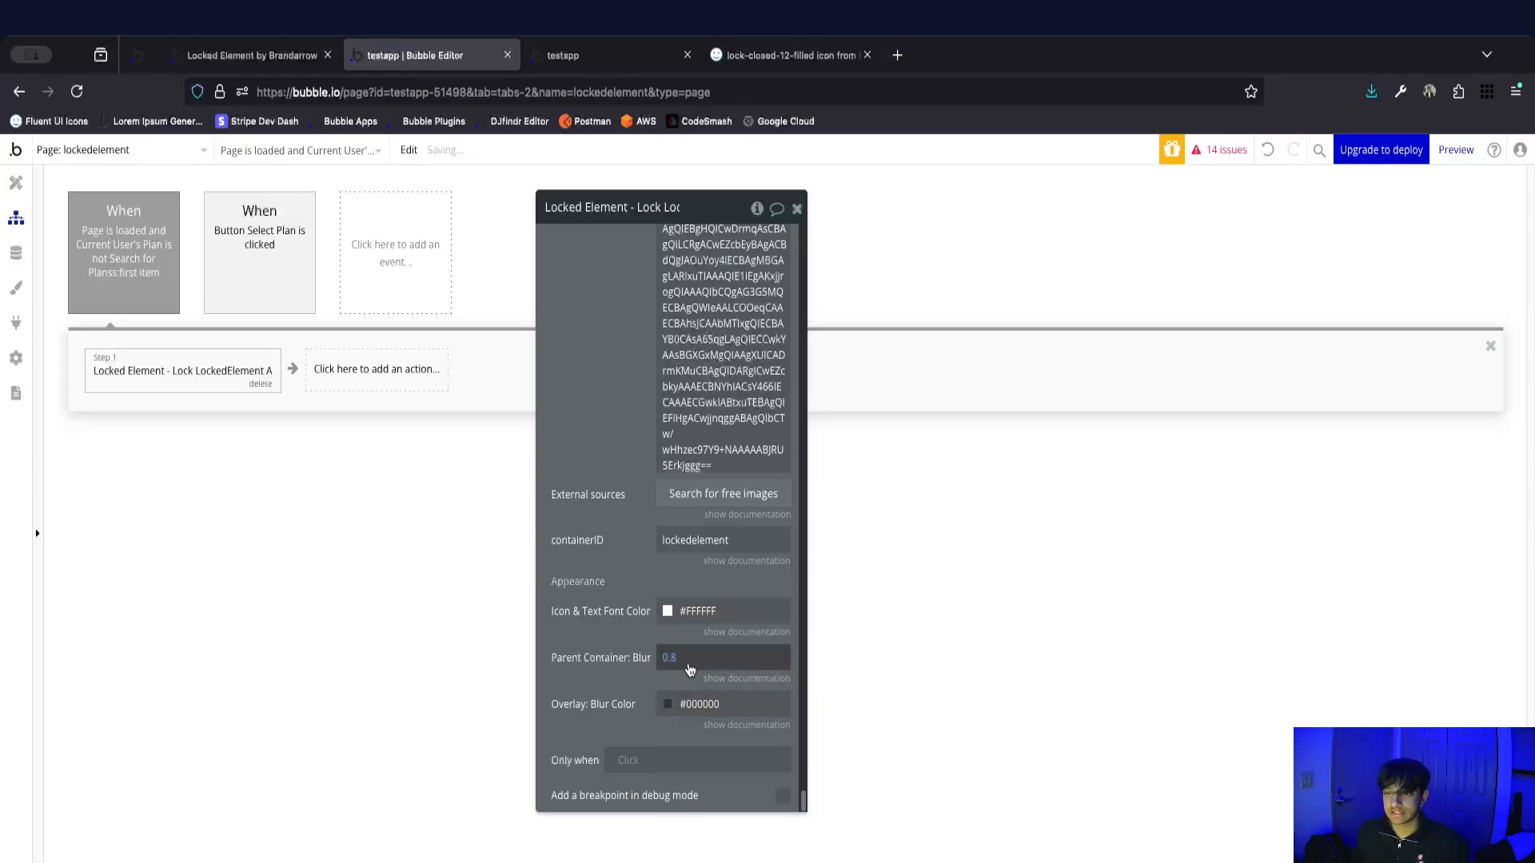
{"action": "left_click", "coordinate": [671, 657]}
{"action": "left_click", "coordinate": [626, 653]}
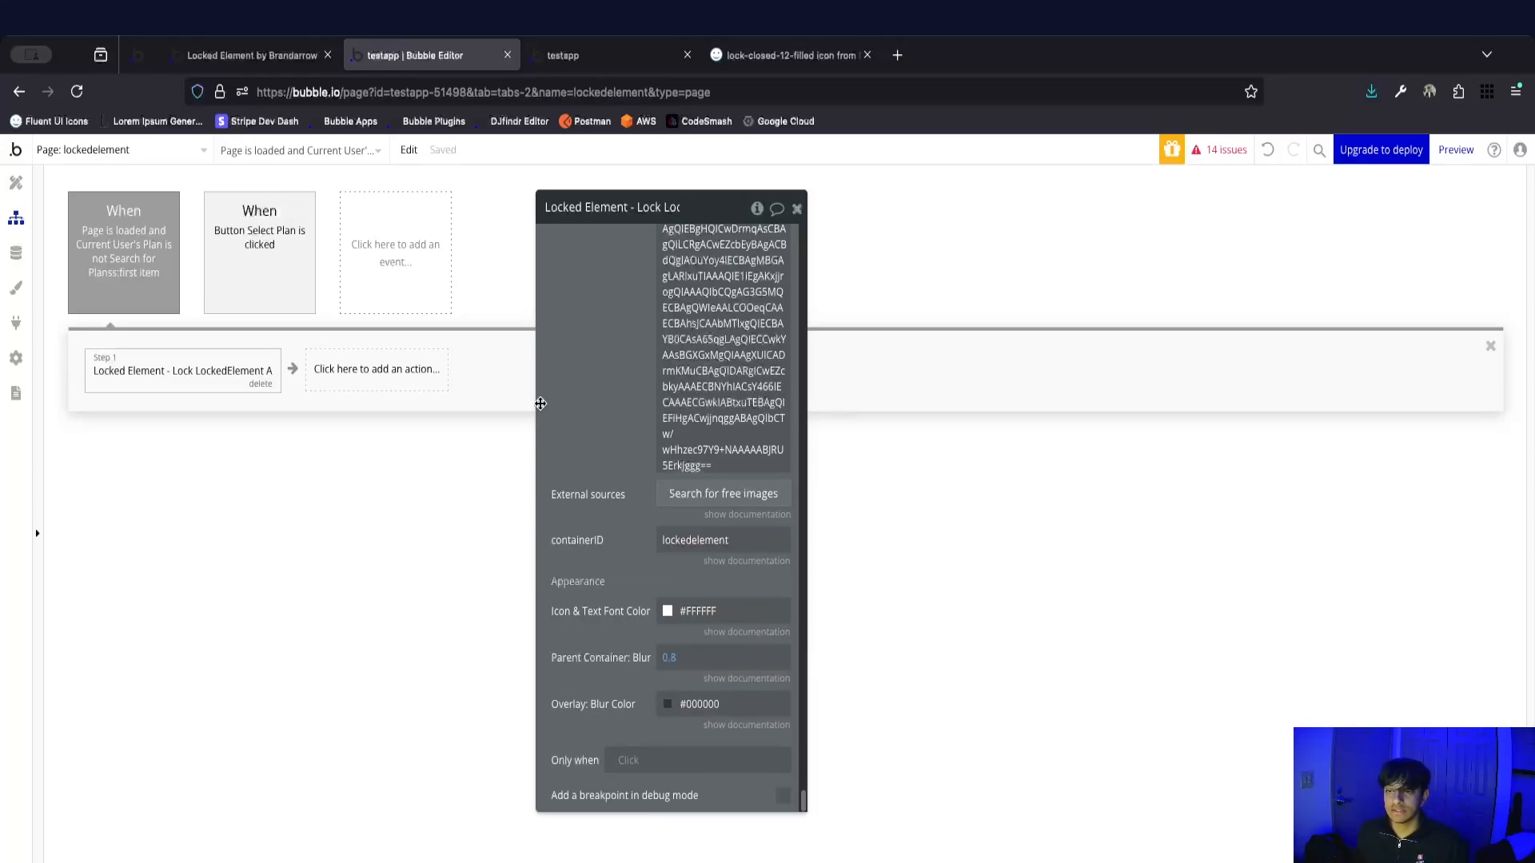
Examine the locked Sales by Team Member group in the running app and compare it with the Locked Element demo page.
{"action": "scroll", "coordinate": [587, 524], "scroll_direction": "up", "scroll_amount": 10}
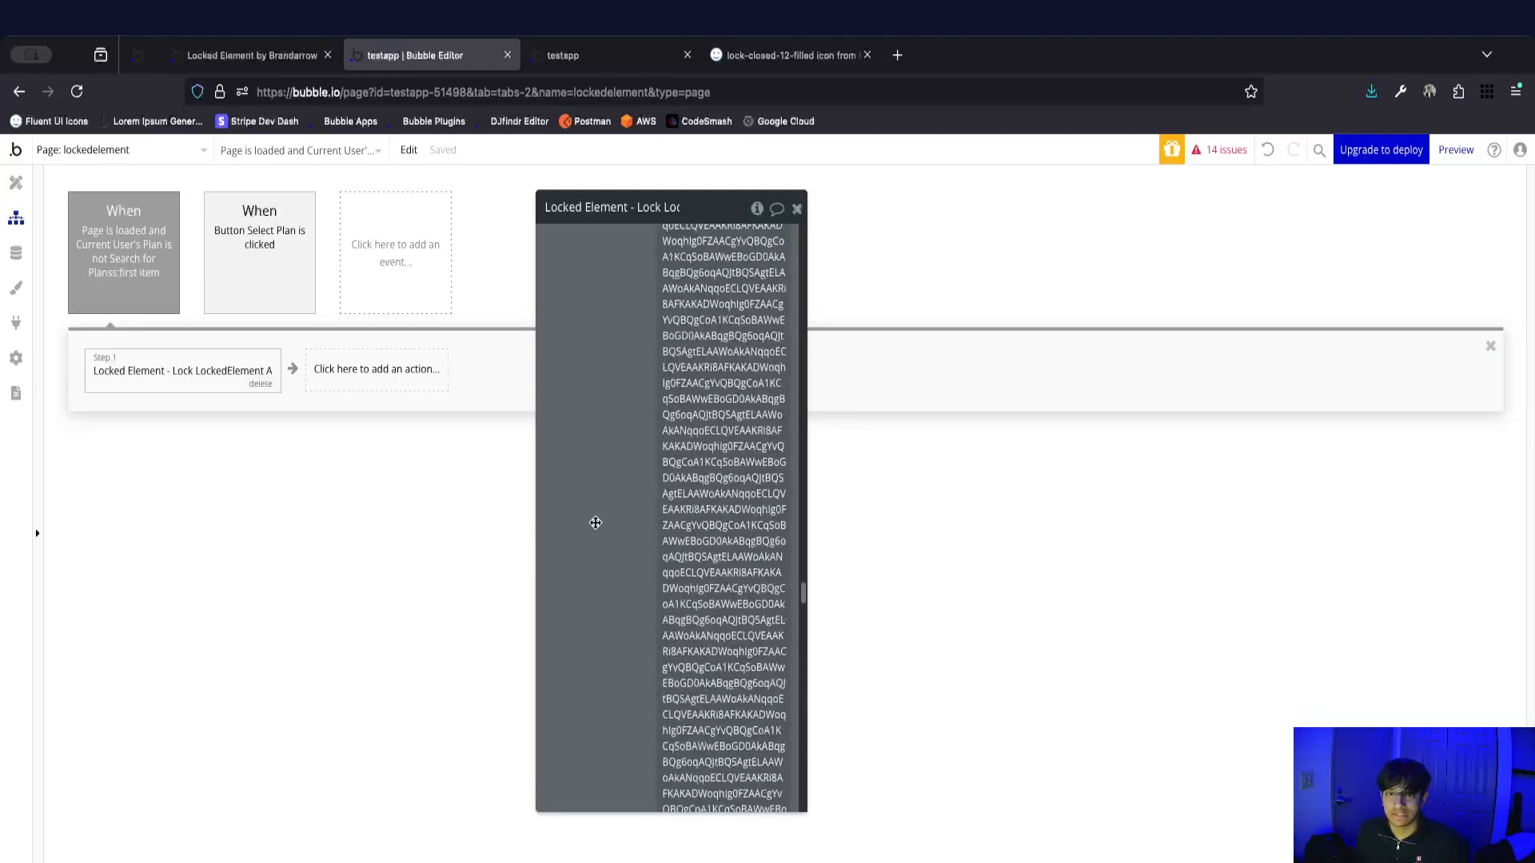
{"action": "scroll", "coordinate": [595, 525], "scroll_direction": "up", "scroll_amount": 10}
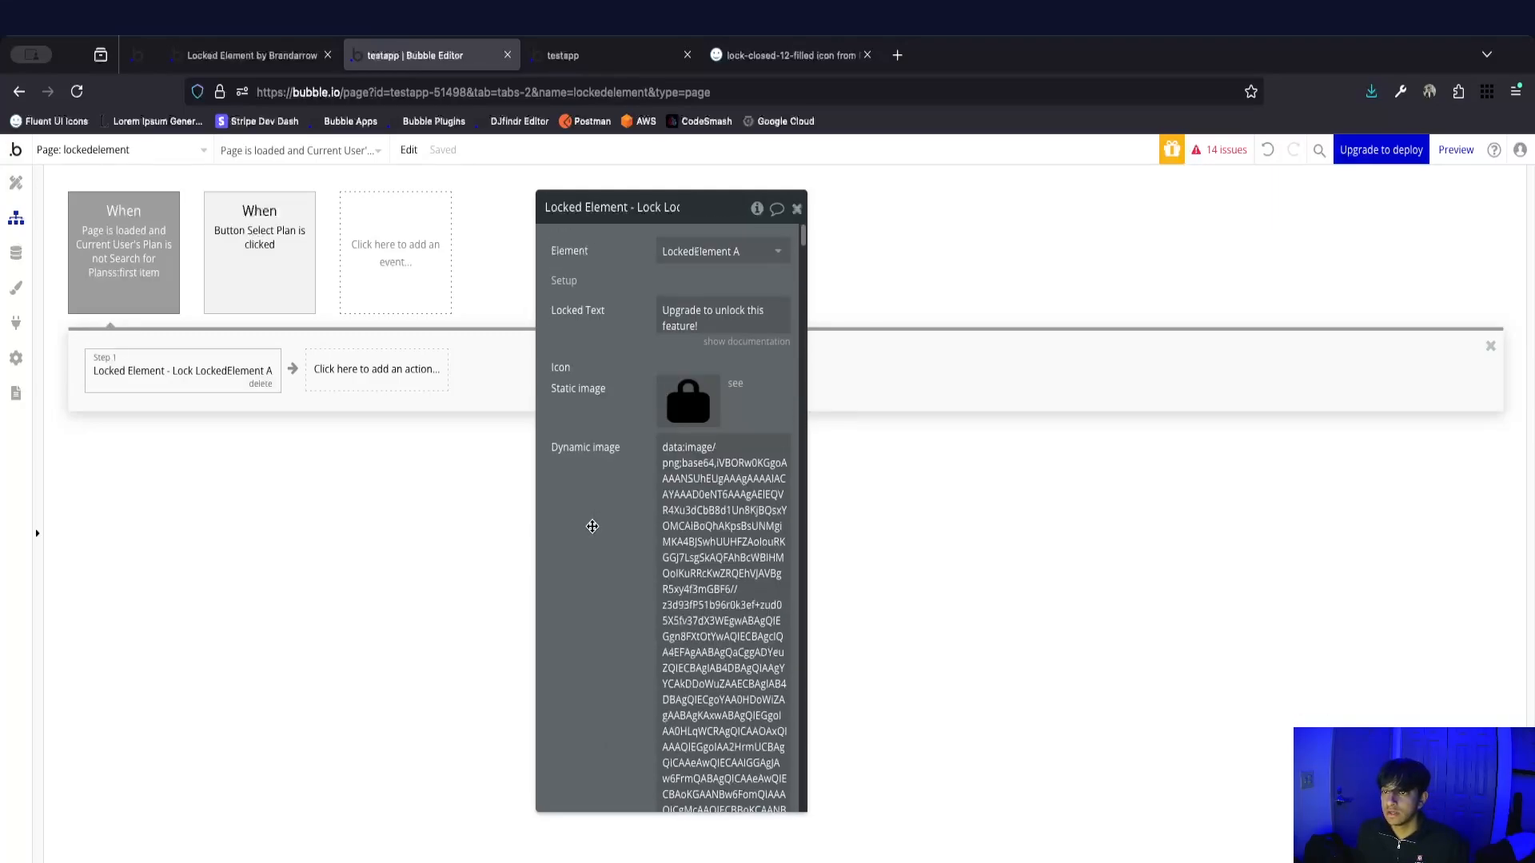
{"action": "left_click", "coordinate": [575, 55]}
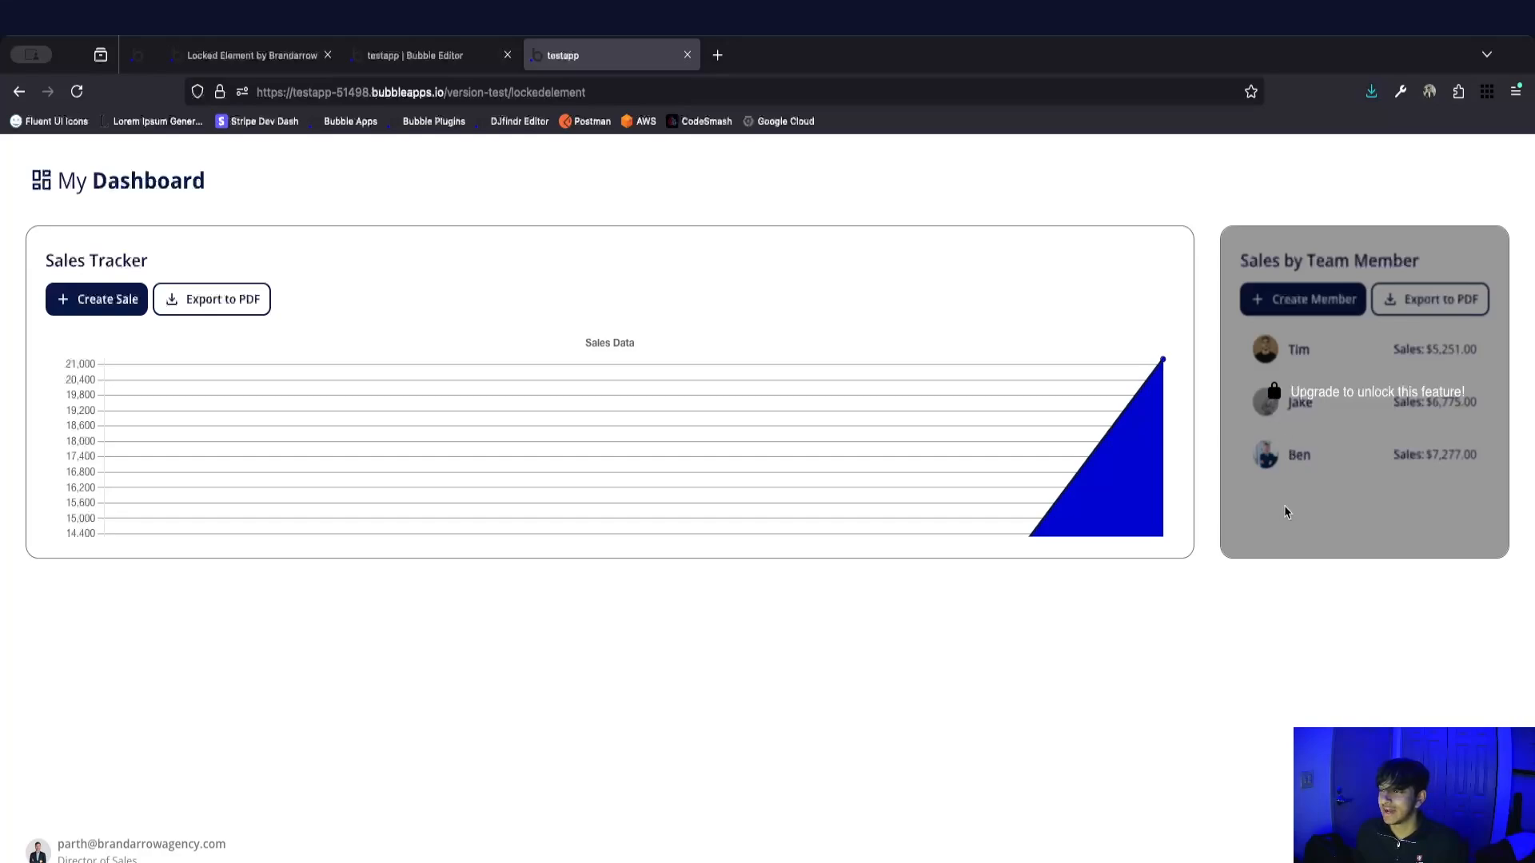
{"action": "left_click", "coordinate": [427, 57]}
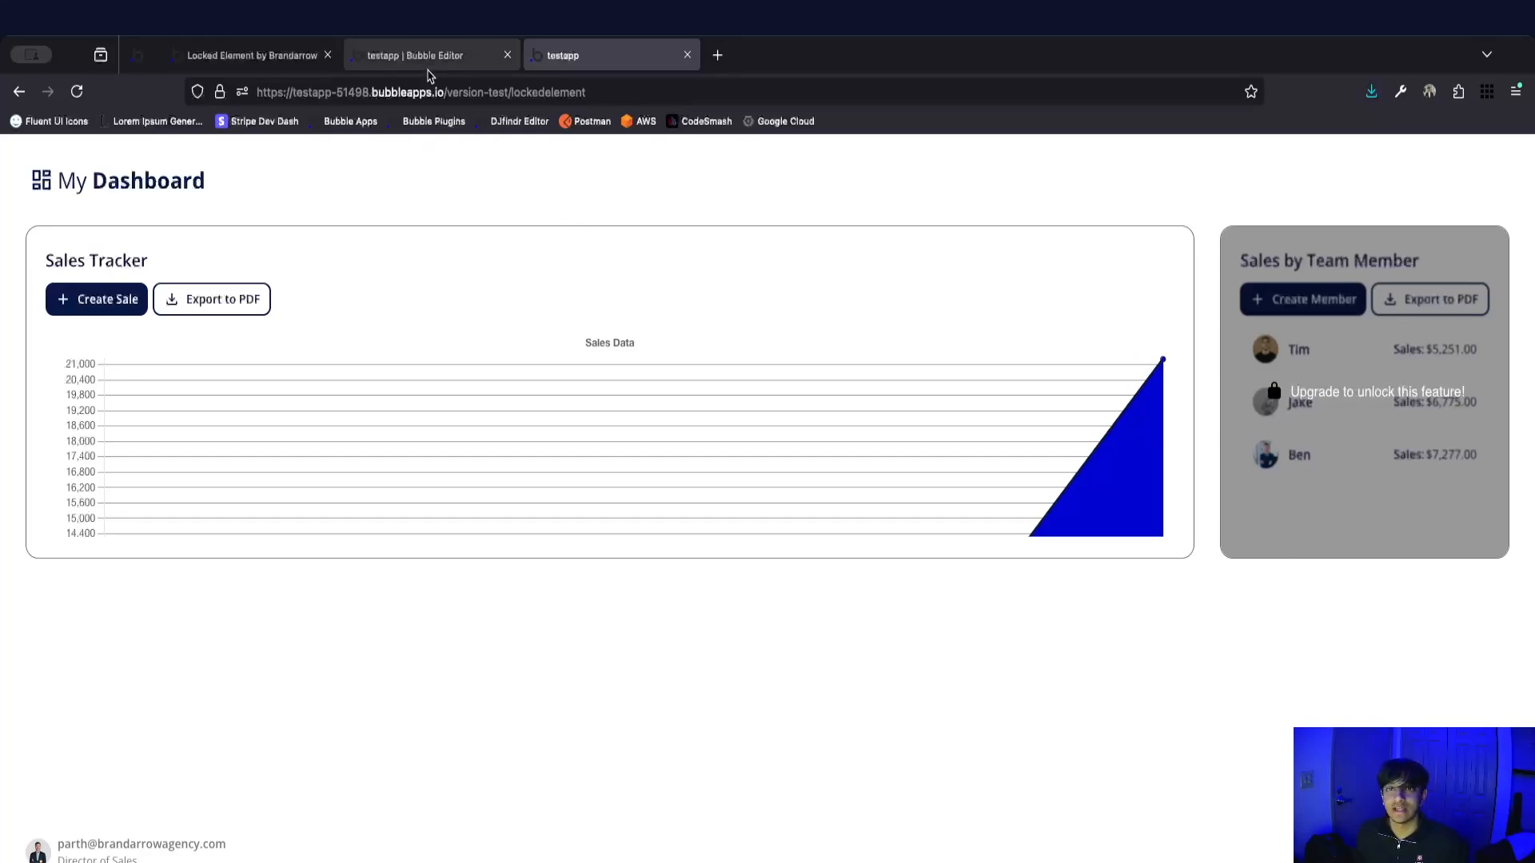
{"action": "left_click", "coordinate": [252, 55]}
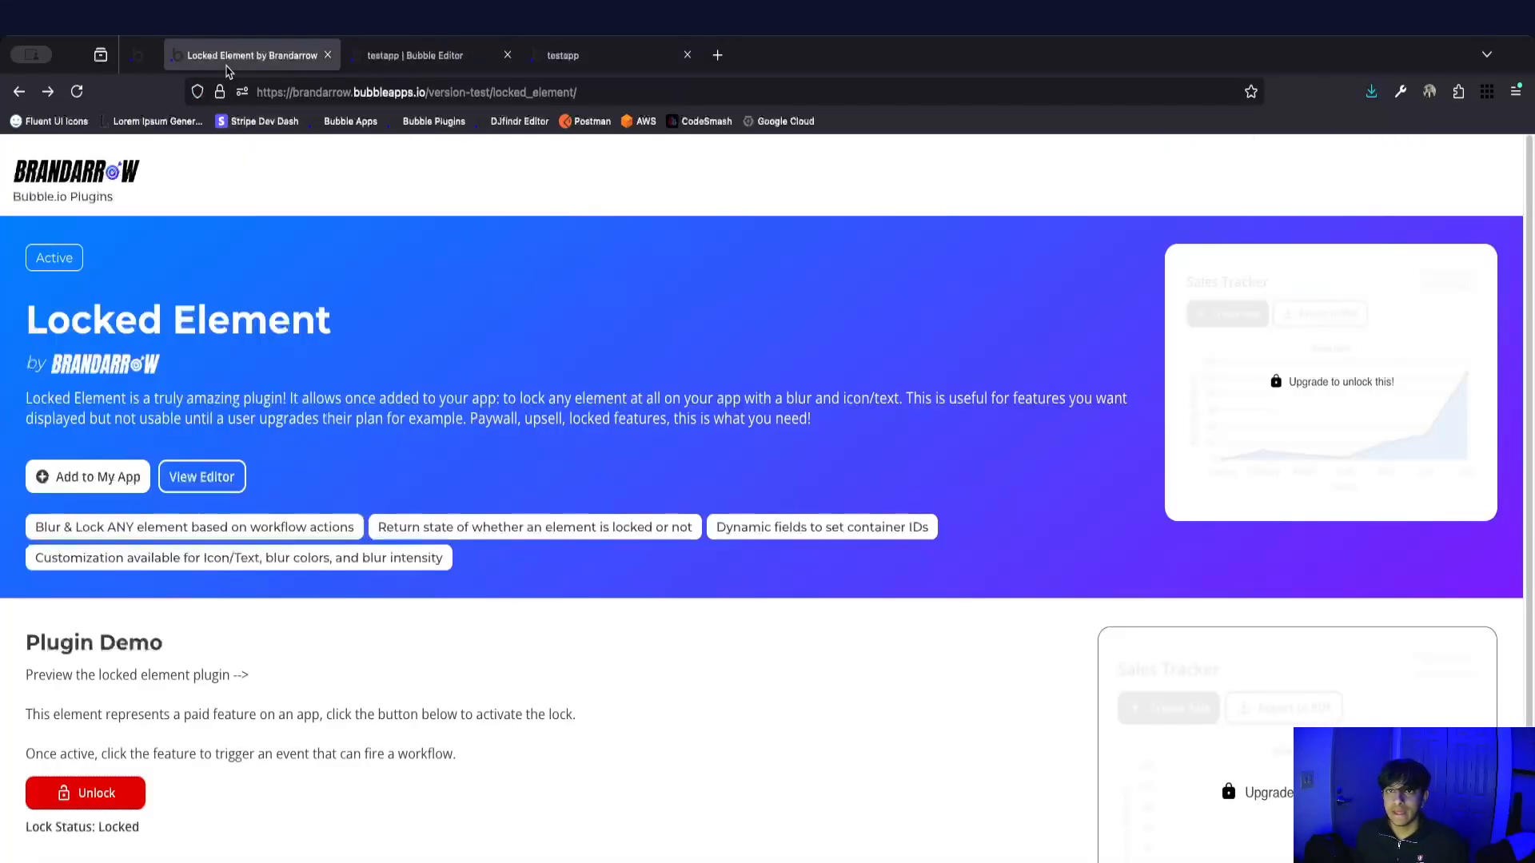
Raise the opacity of the lock action's black Overlay: Blur Color and check the locked group in the running app.
{"action": "left_click", "coordinate": [356, 56]}
{"action": "left_click", "coordinate": [16, 183]}
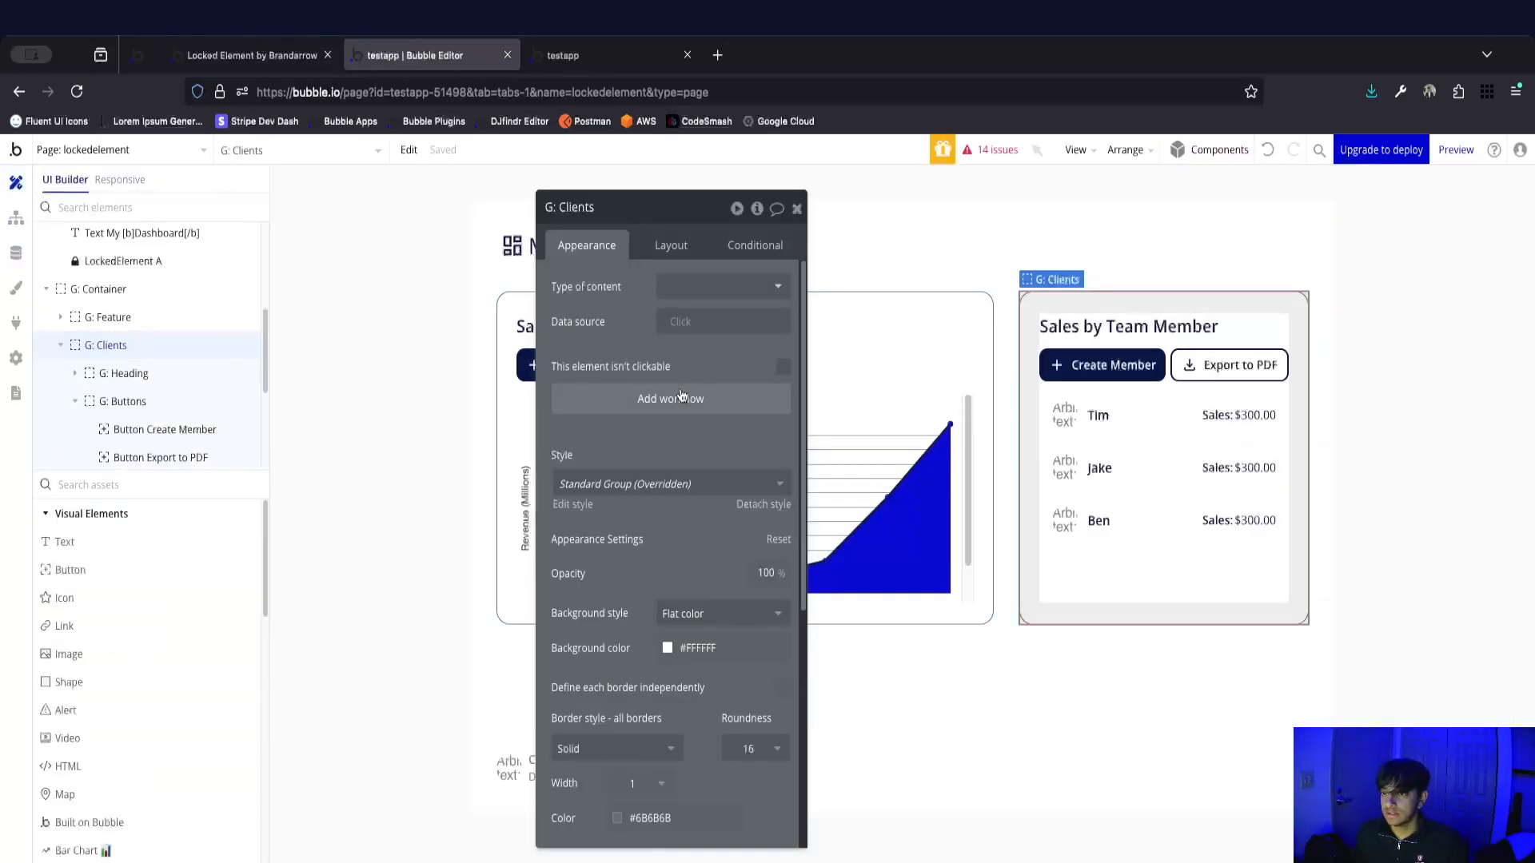
{"action": "left_click", "coordinate": [16, 217]}
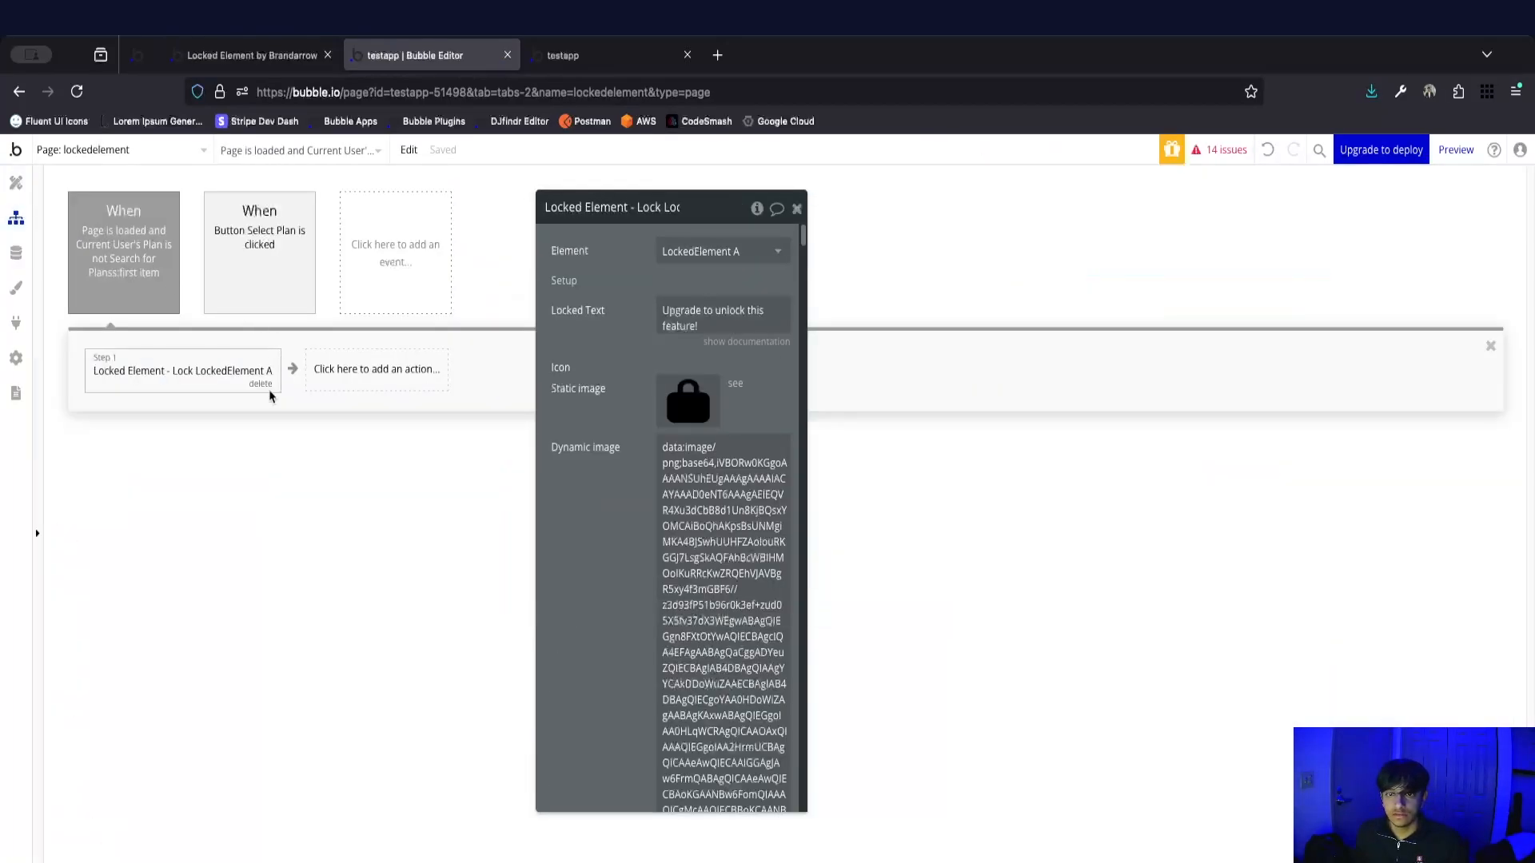
{"action": "scroll", "coordinate": [696, 639], "scroll_direction": "down", "scroll_amount": 5}
{"action": "scroll", "coordinate": [696, 639], "scroll_direction": "down", "scroll_amount": 10}
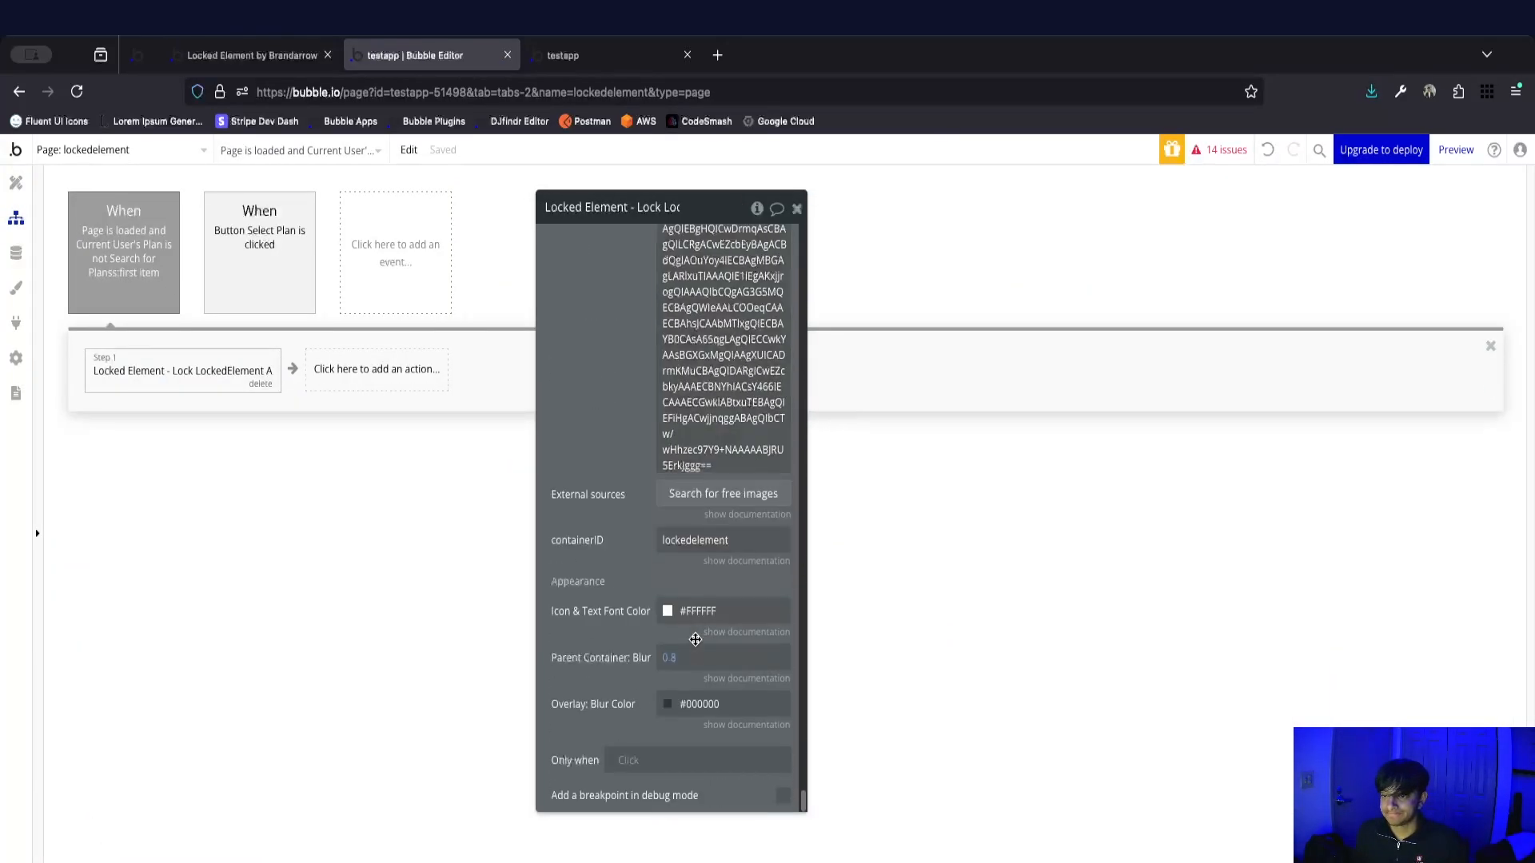
{"action": "left_click", "coordinate": [673, 713]}
{"action": "left_click", "coordinate": [791, 803]}
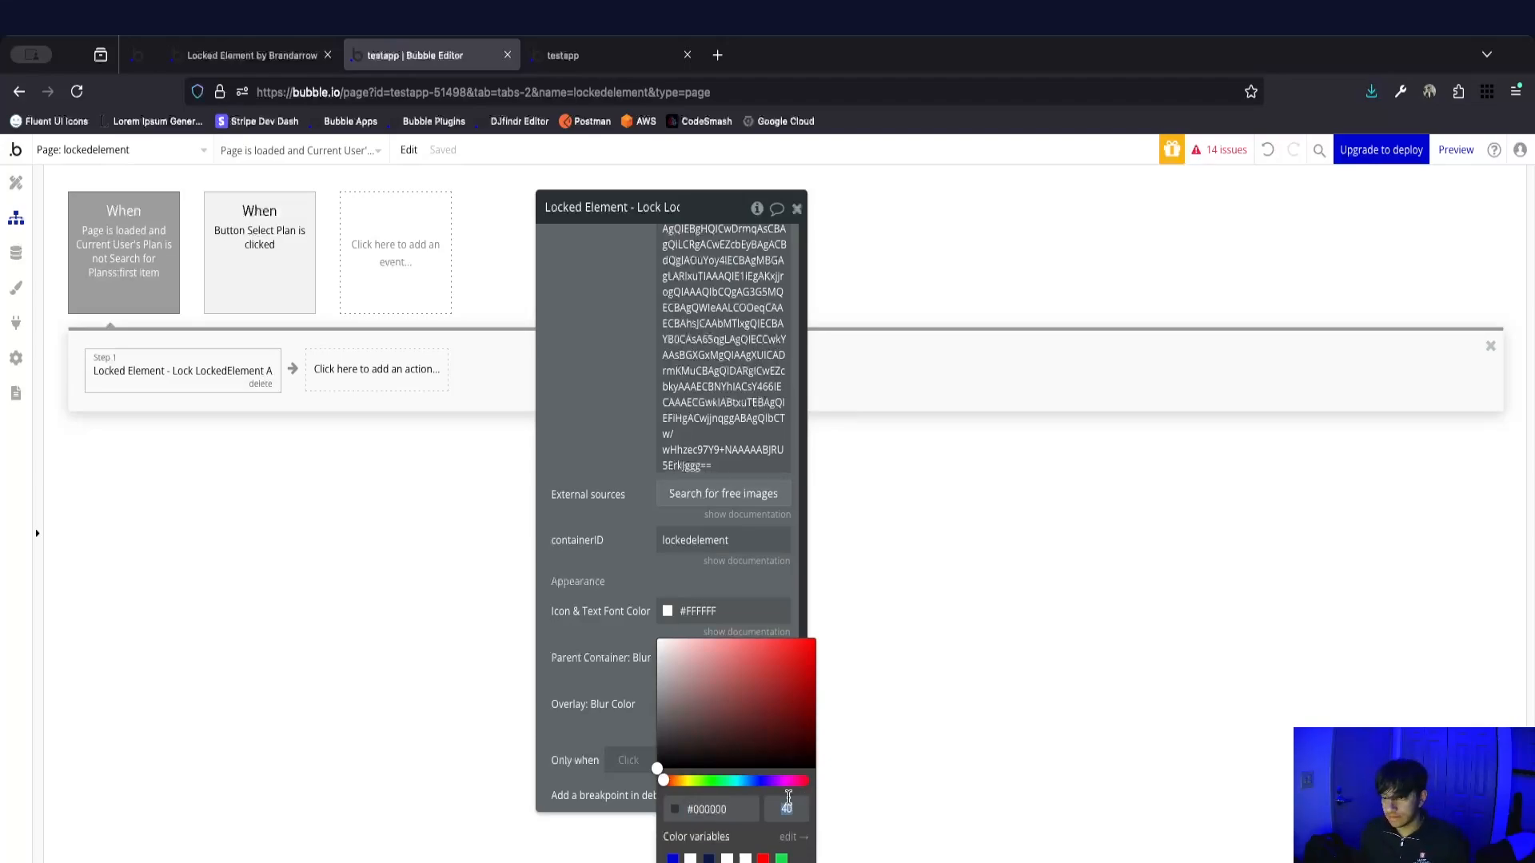
{"action": "left_click", "coordinate": [614, 569]}
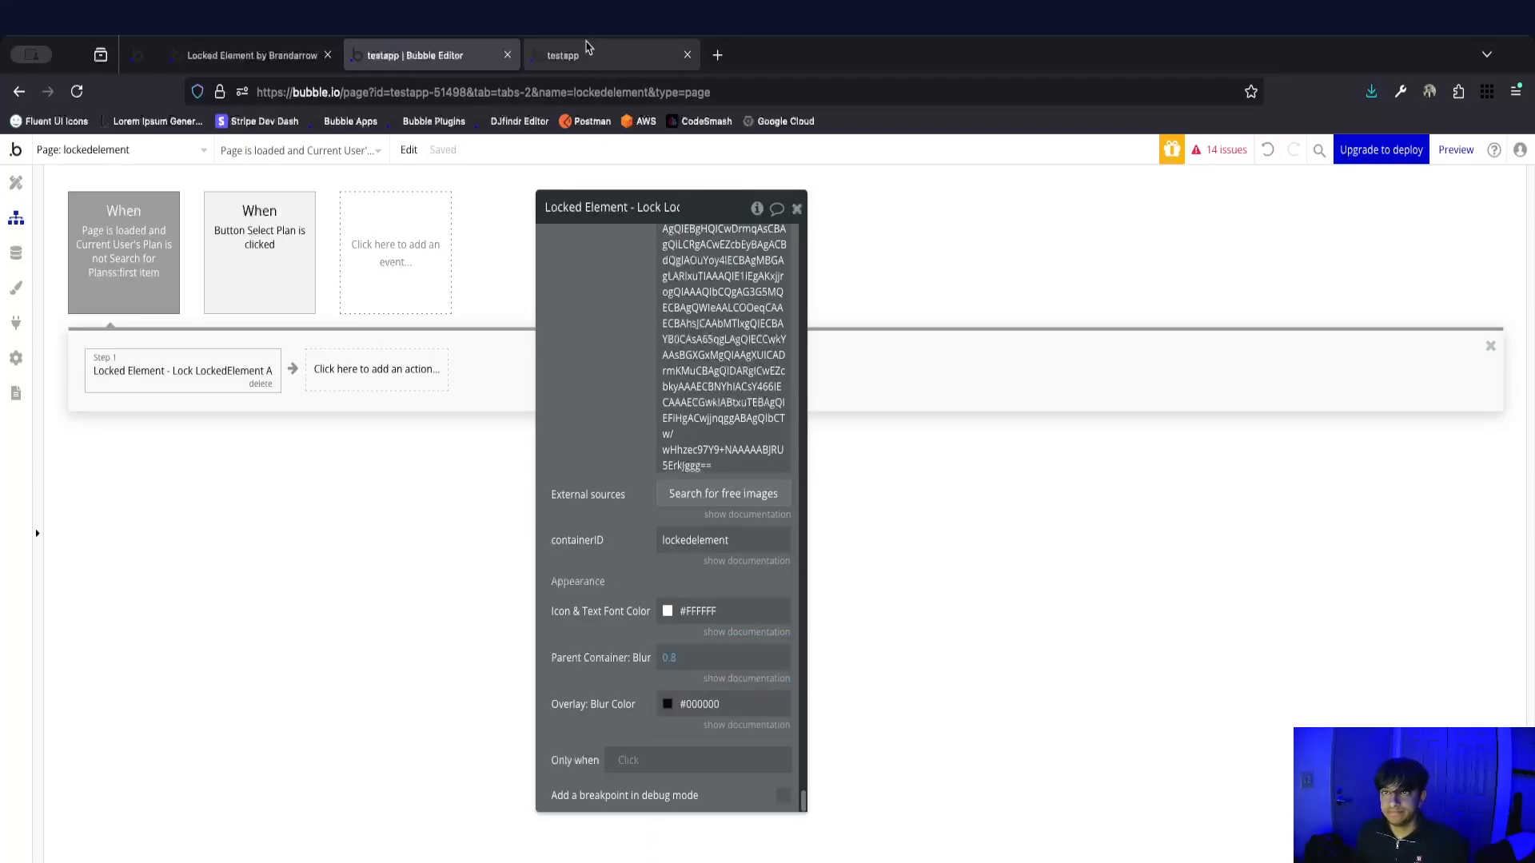
{"action": "left_click", "coordinate": [586, 52]}
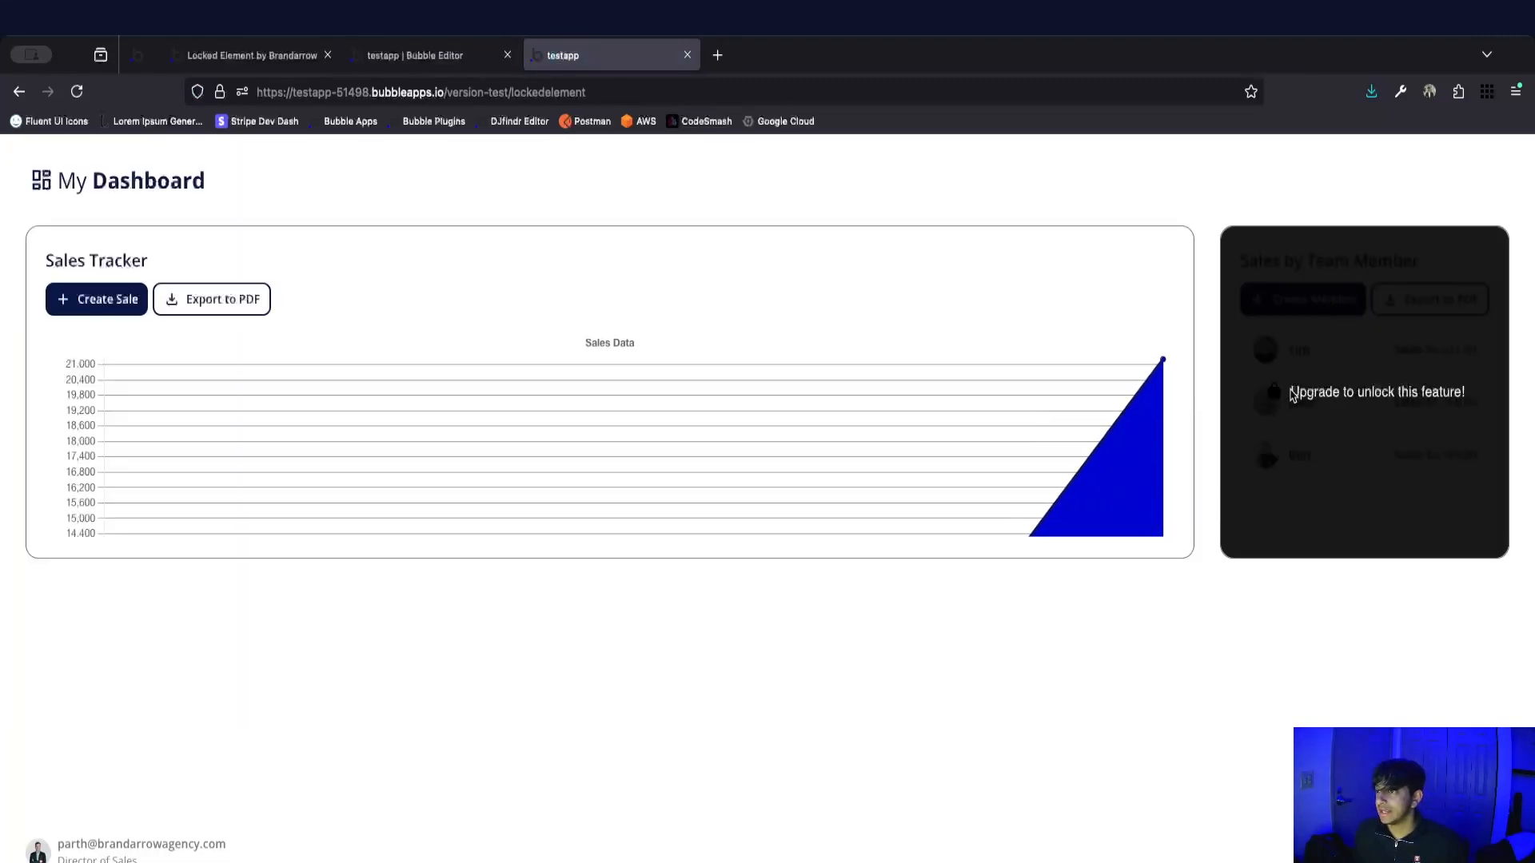
Find the Fluent UI System Icons set in a new browser tab, filter it by lock, and open lock-closed-12-filled.
{"action": "left_click", "coordinate": [717, 54]}
{"action": "type", "text": "flu"}
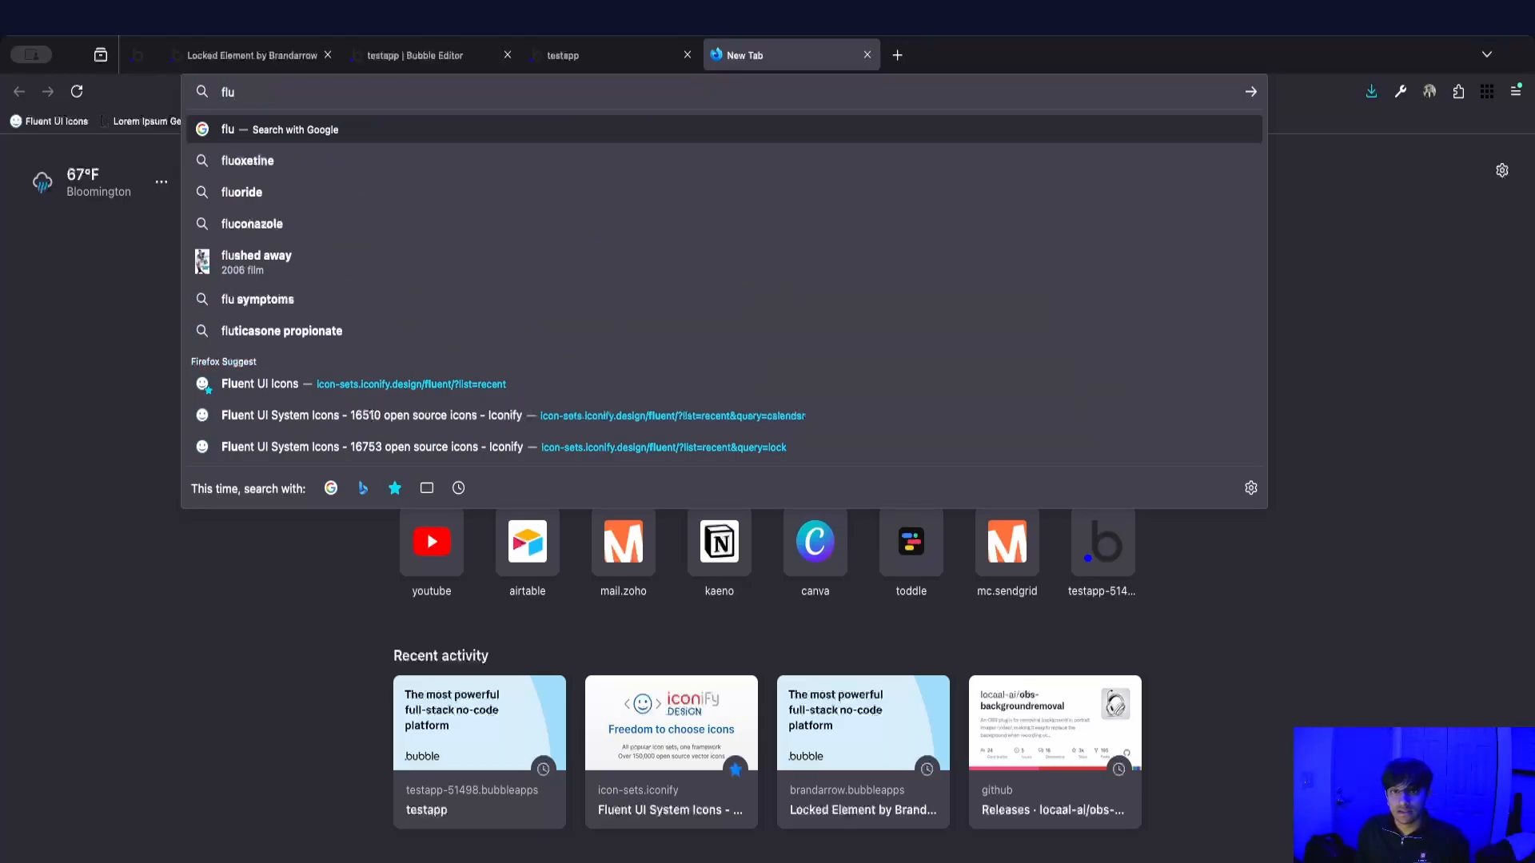
{"action": "left_click", "coordinate": [562, 385]}
{"action": "left_click", "coordinate": [275, 381]}
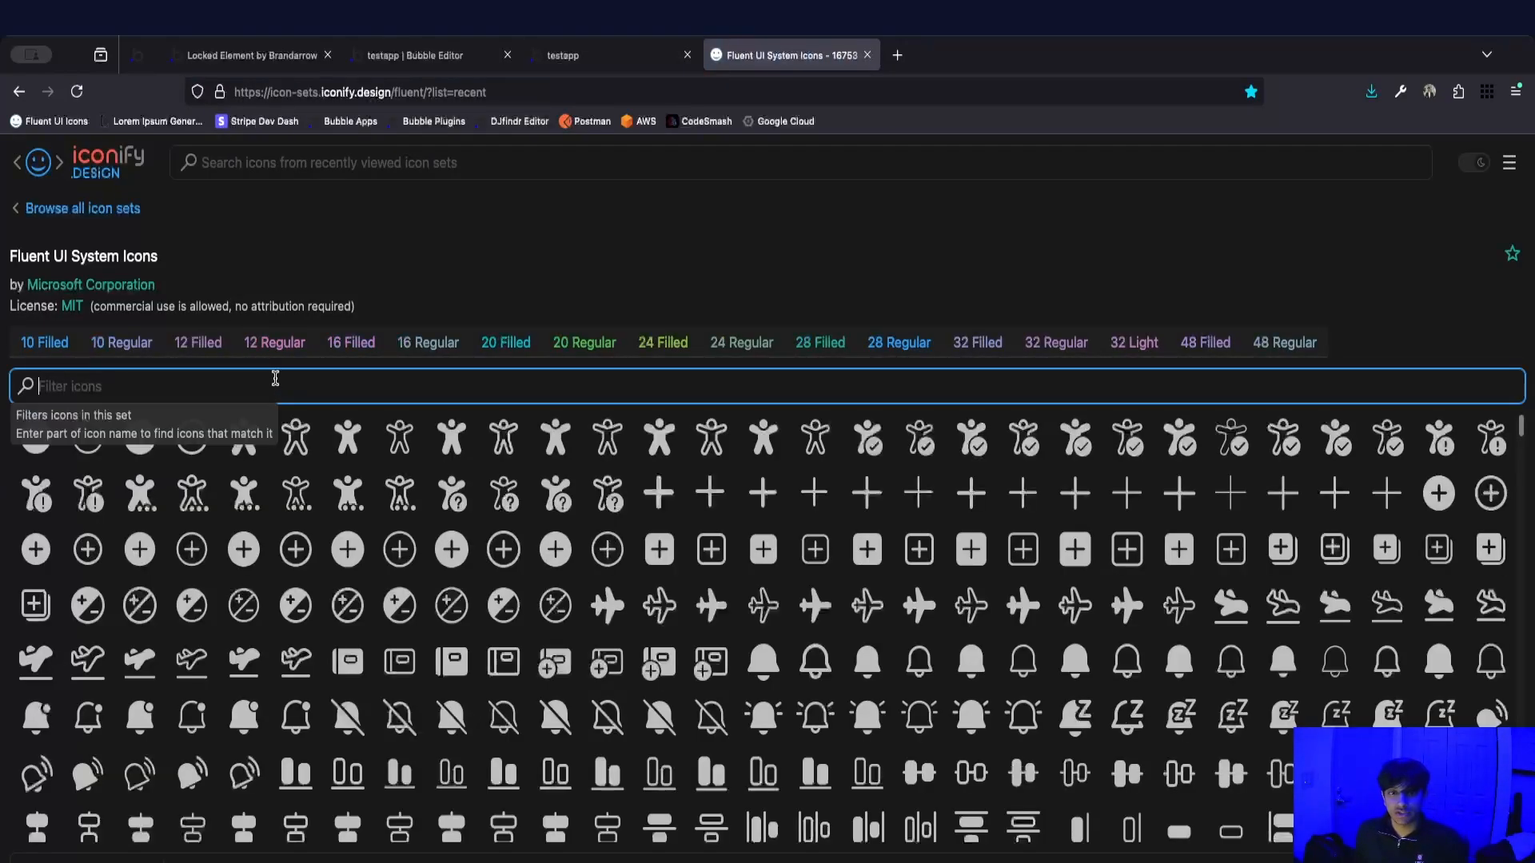
{"action": "type", "text": "lock"}
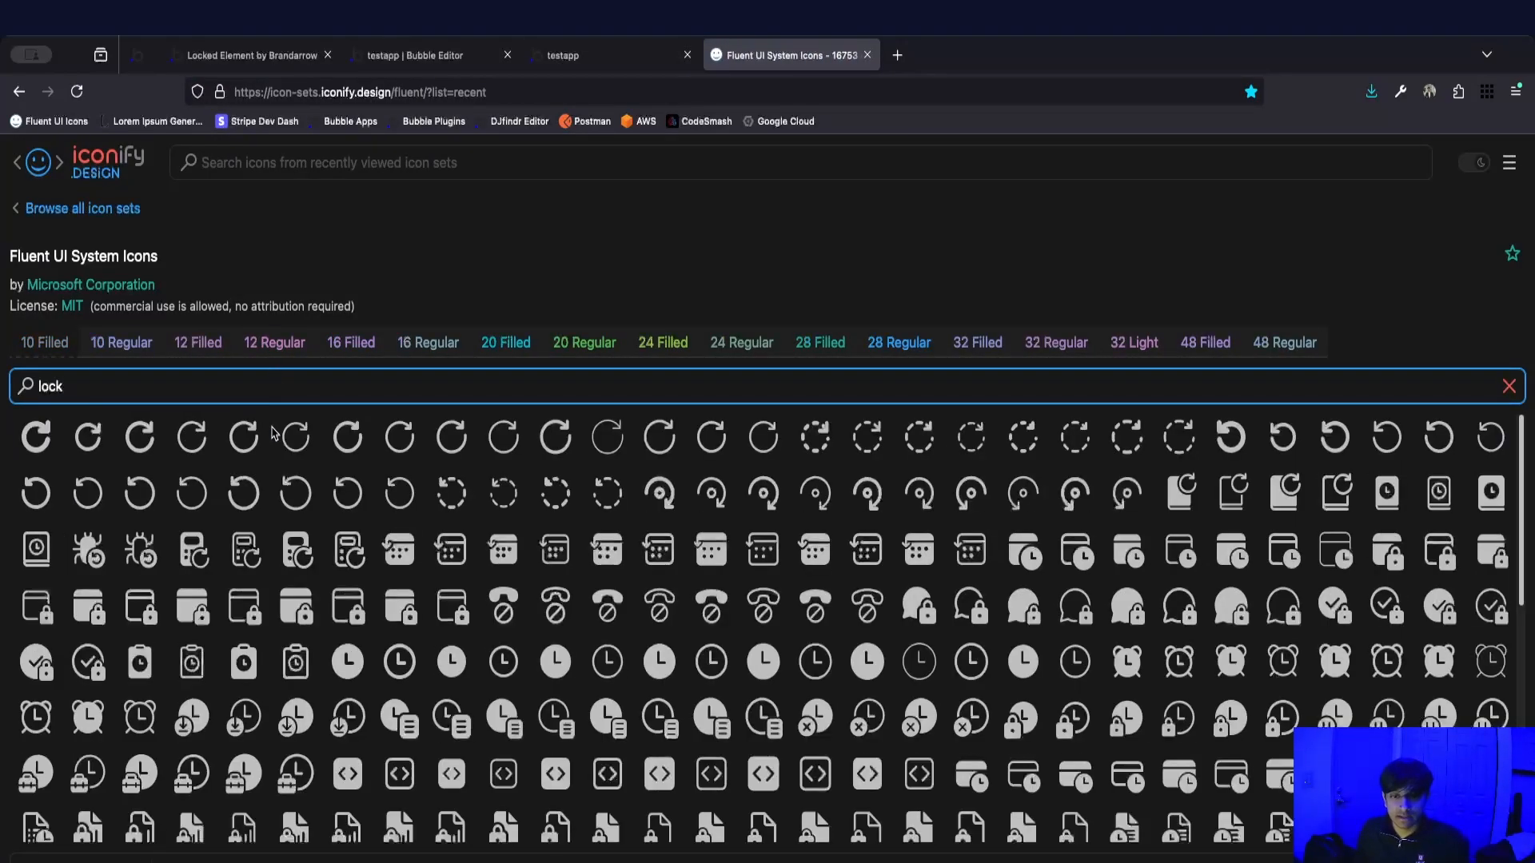
{"action": "left_click", "coordinate": [191, 626]}
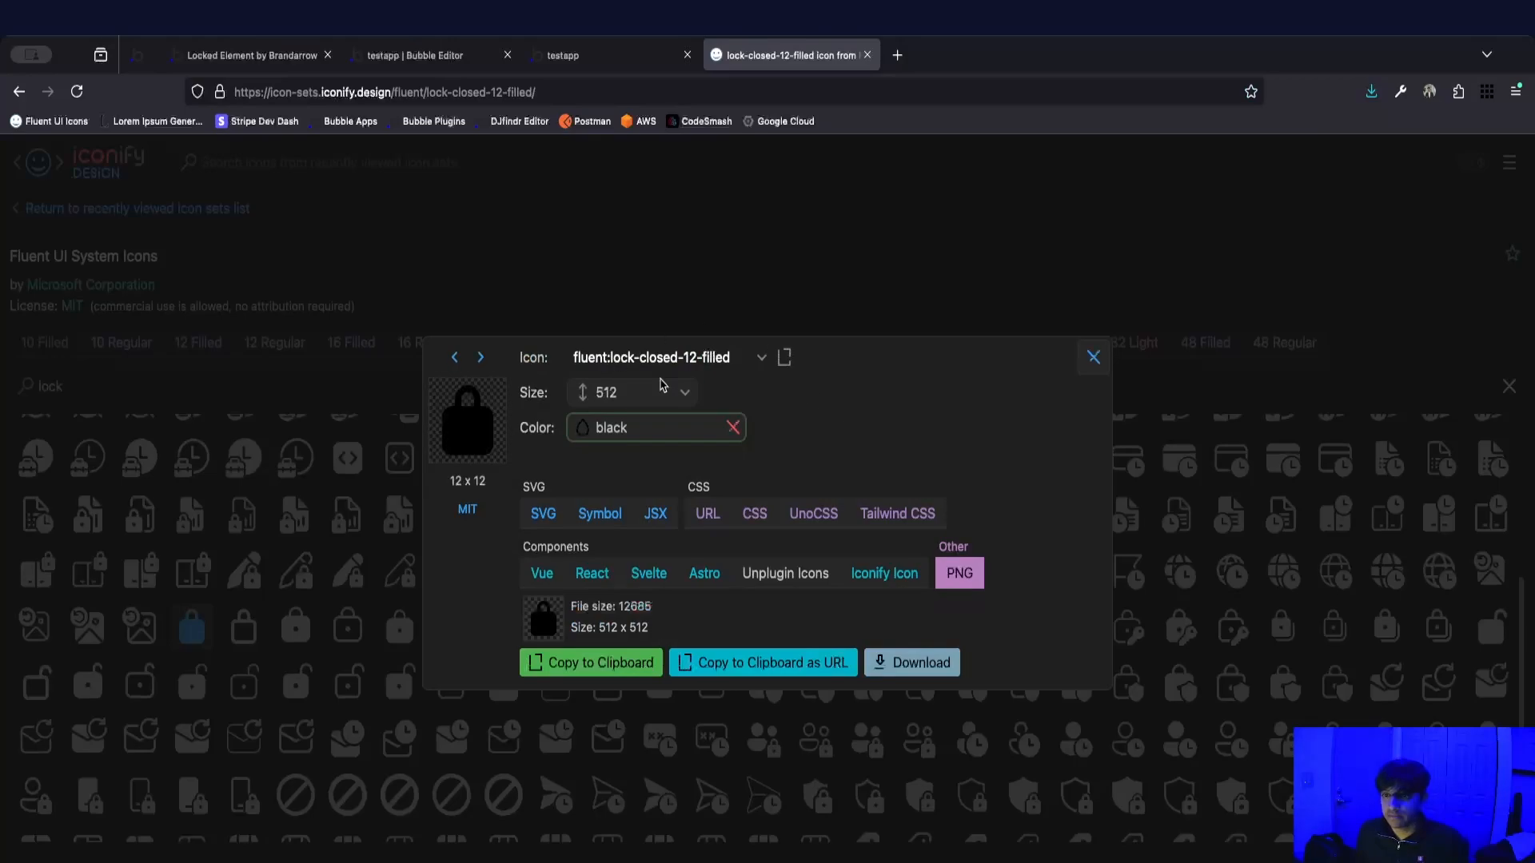
Recolor the lock icon white, copy its PNG as a URL, and close the icon page.
{"action": "left_click", "coordinate": [679, 428]}
{"action": "left_click", "coordinate": [655, 541]}
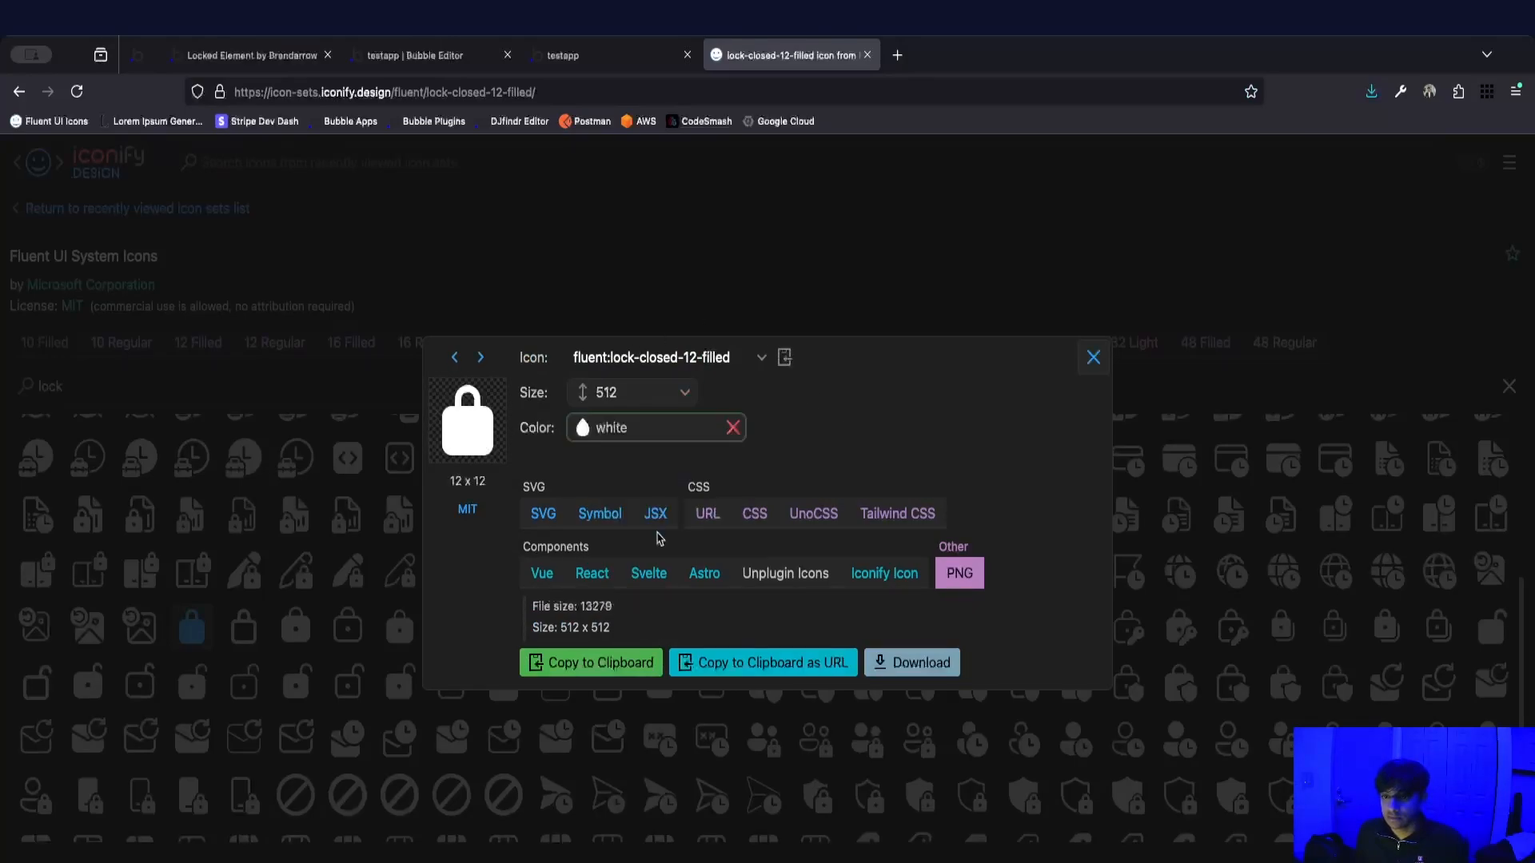
{"action": "left_click", "coordinate": [760, 663]}
{"action": "key", "text": "super+w"}
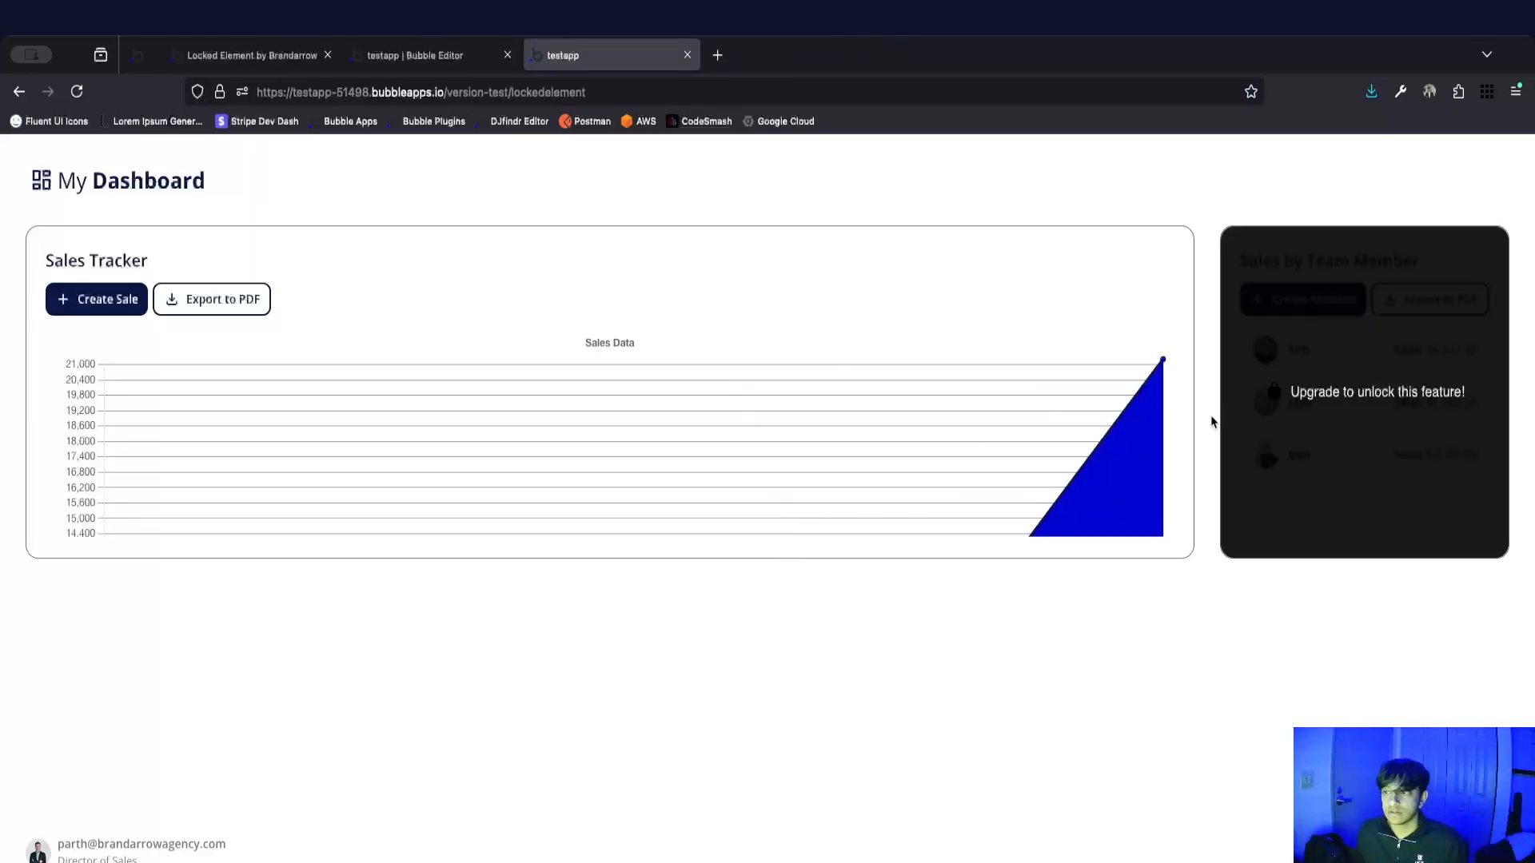
Replace the lock action's Dynamic image in the Bubble editor with the copied white lock icon URL.
{"action": "left_click", "coordinate": [353, 57]}
{"action": "left_click", "coordinate": [671, 386]}
{"action": "key", "text": "super+a"}
{"action": "key", "text": "super+v"}
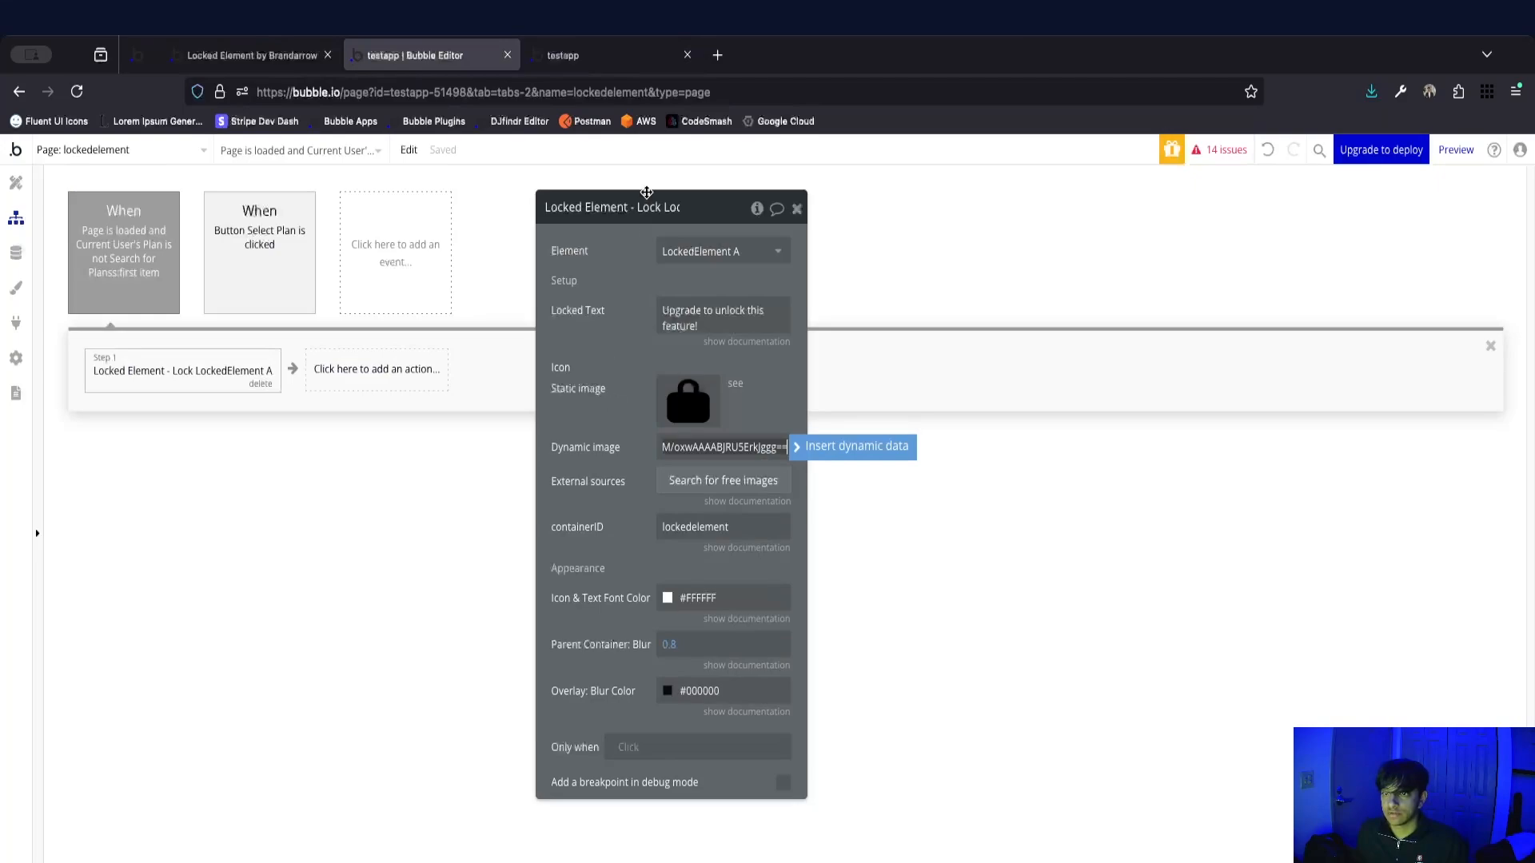
Reload the running app to check the new lock icon on the locked Sales by Team Member group.
{"action": "left_click", "coordinate": [608, 342]}
{"action": "left_click", "coordinate": [617, 57]}
{"action": "key", "text": "super+r"}
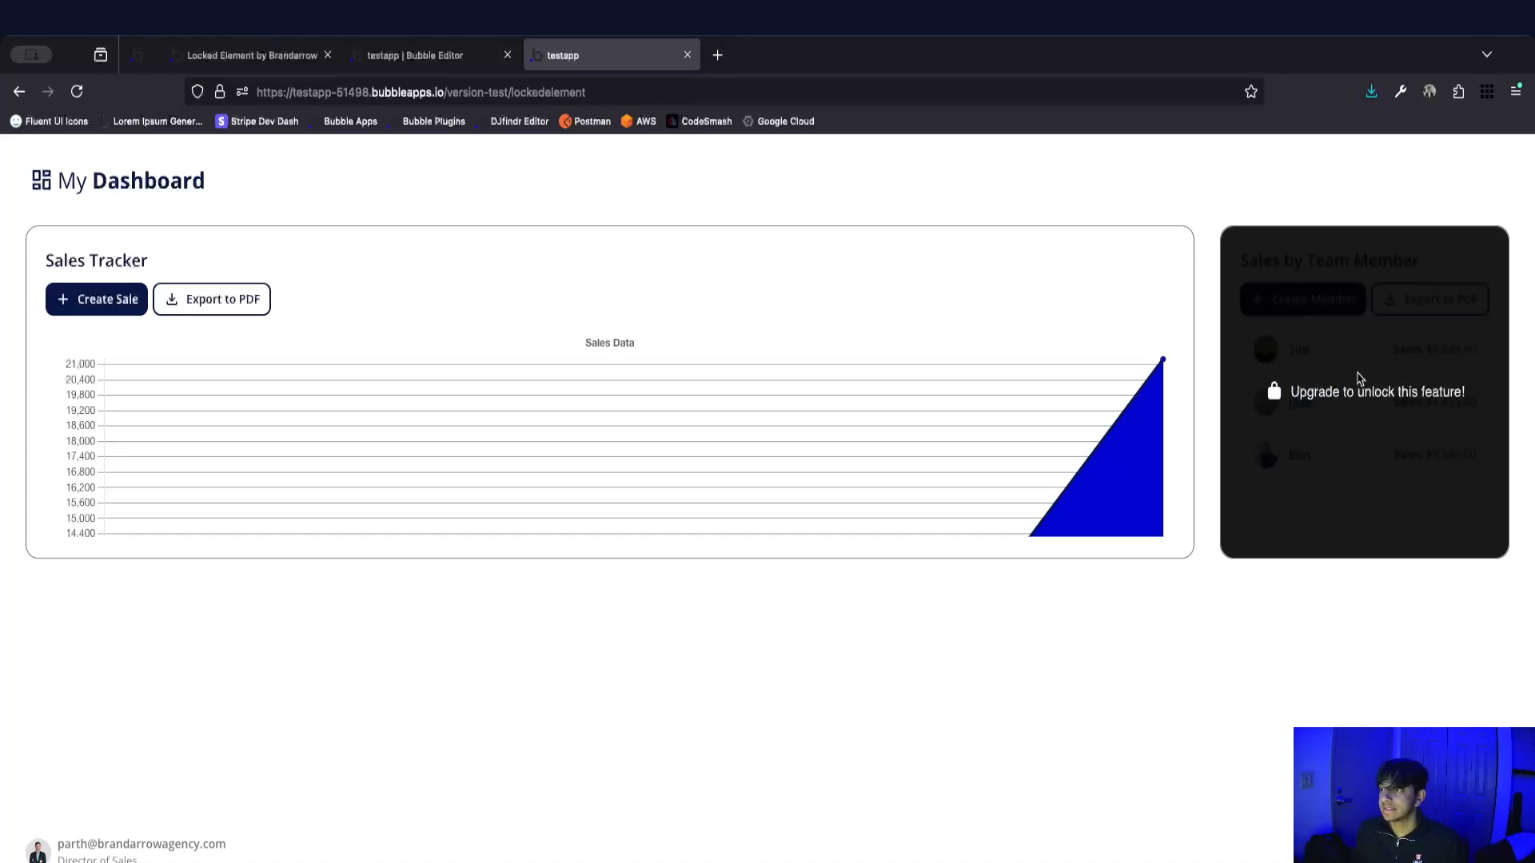
Return to the Bubble editor and add a workflow event for when LockedElement A's locked element is clicked.
{"action": "left_click", "coordinate": [402, 58]}
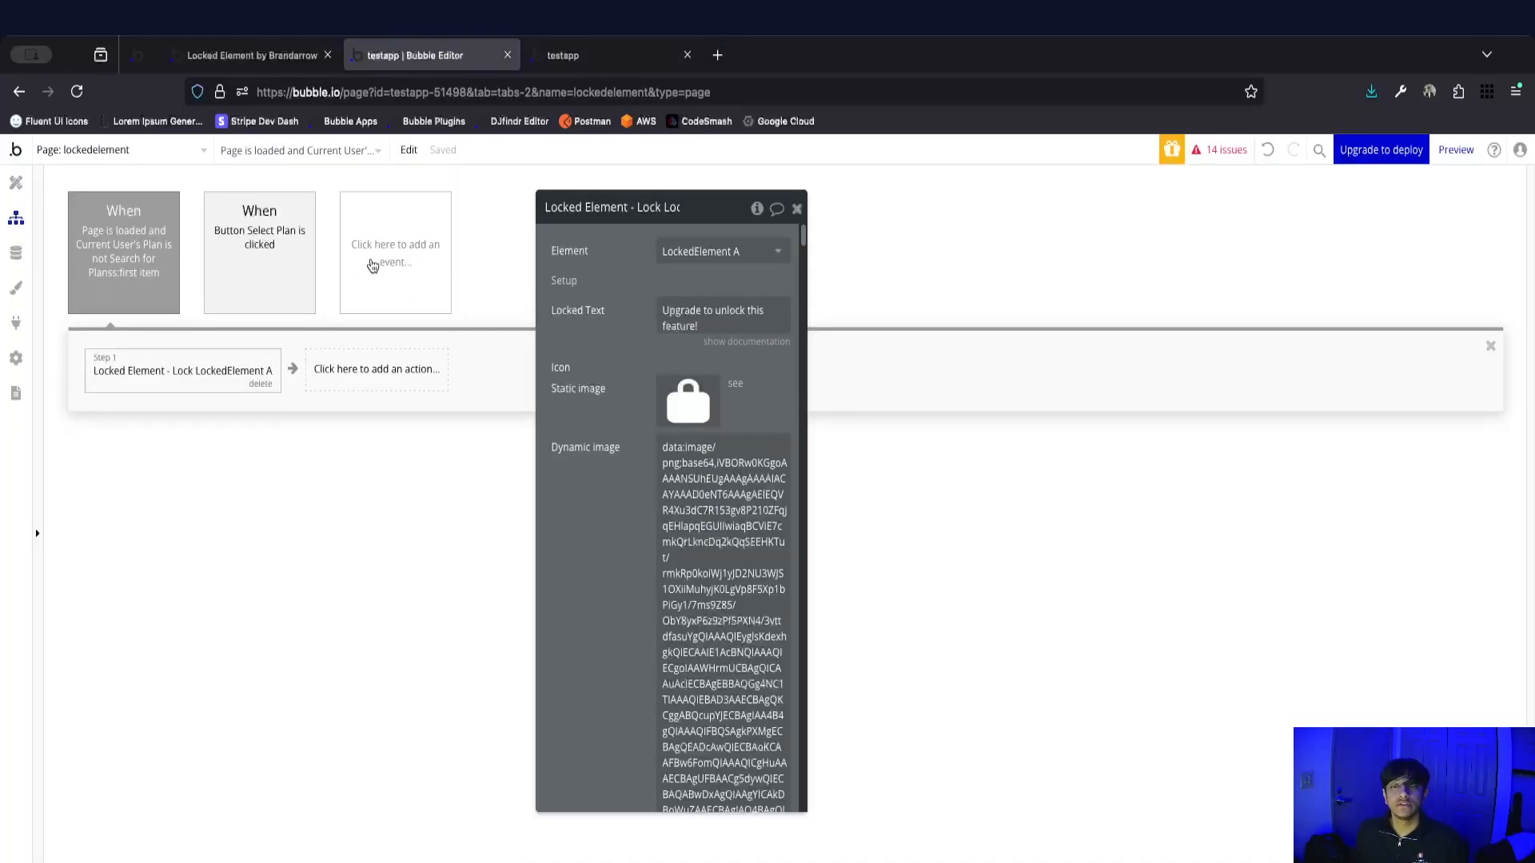
{"action": "left_click", "coordinate": [388, 258]}
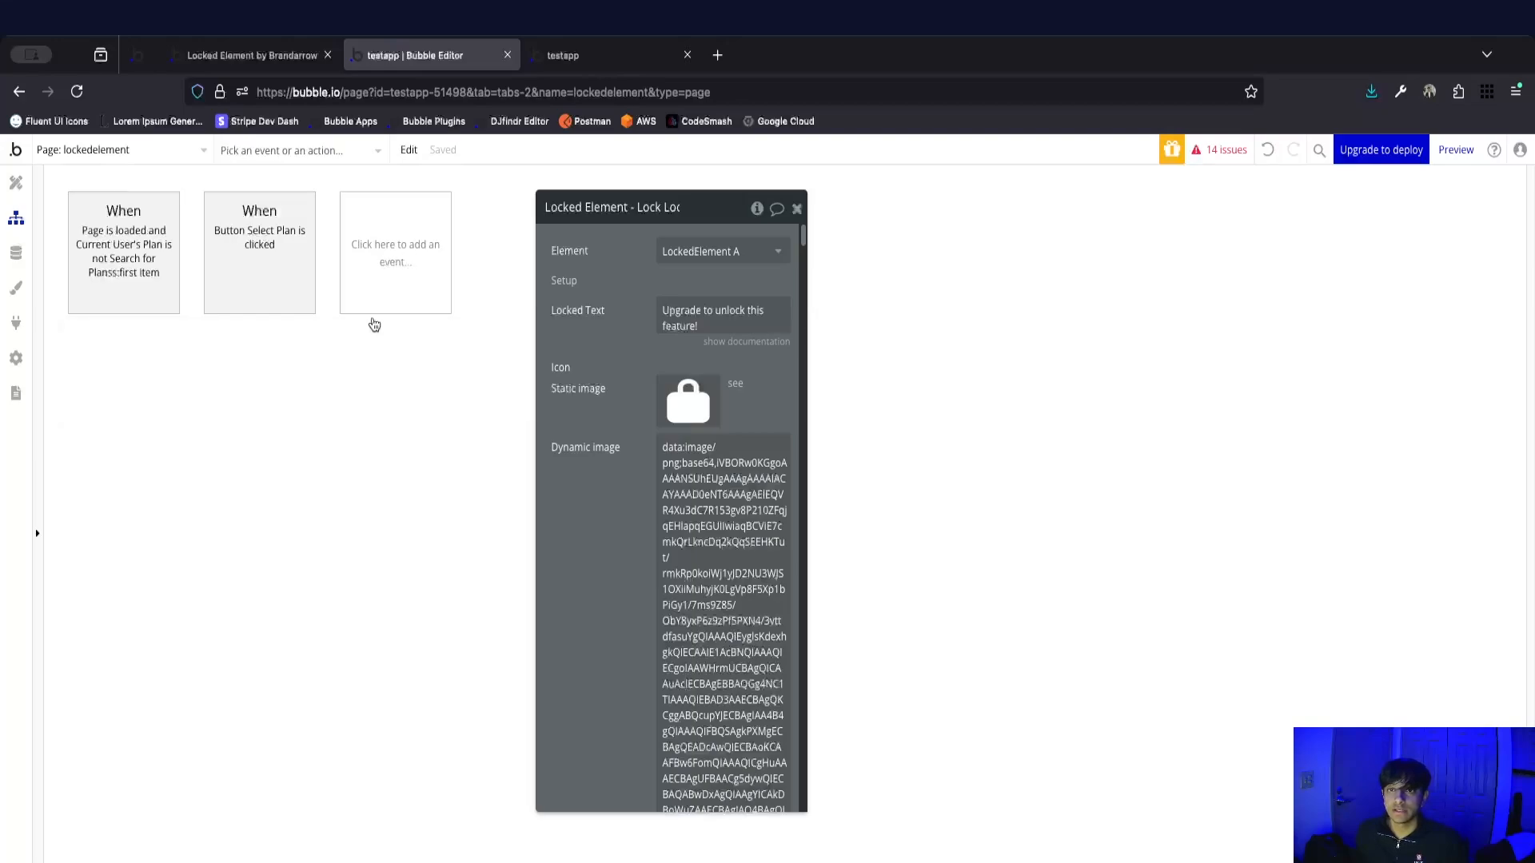
{"action": "mouse_move", "coordinate": [401, 392]}
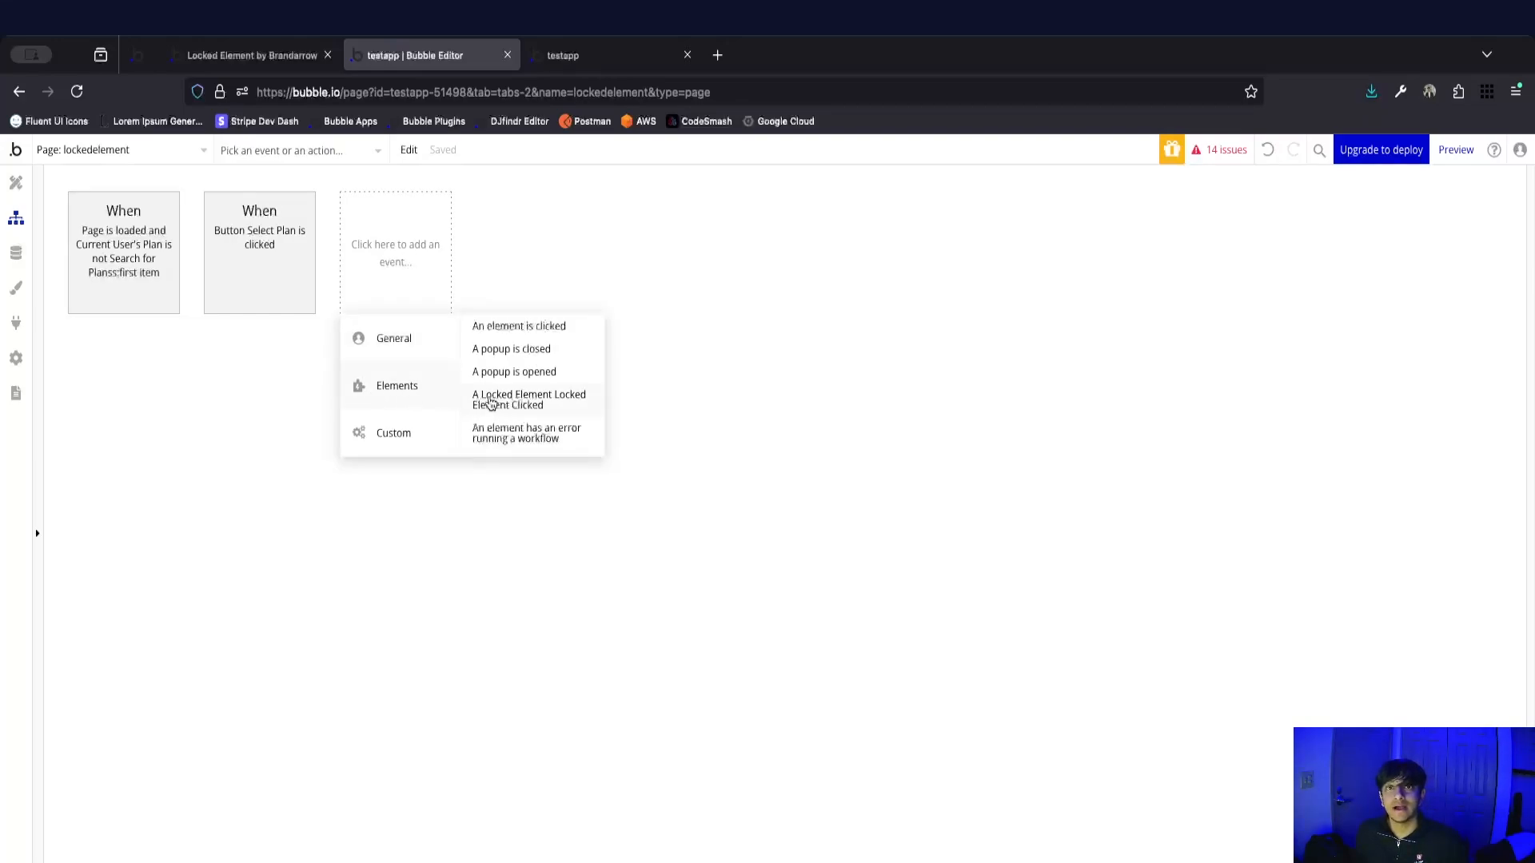
{"action": "left_click", "coordinate": [542, 399]}
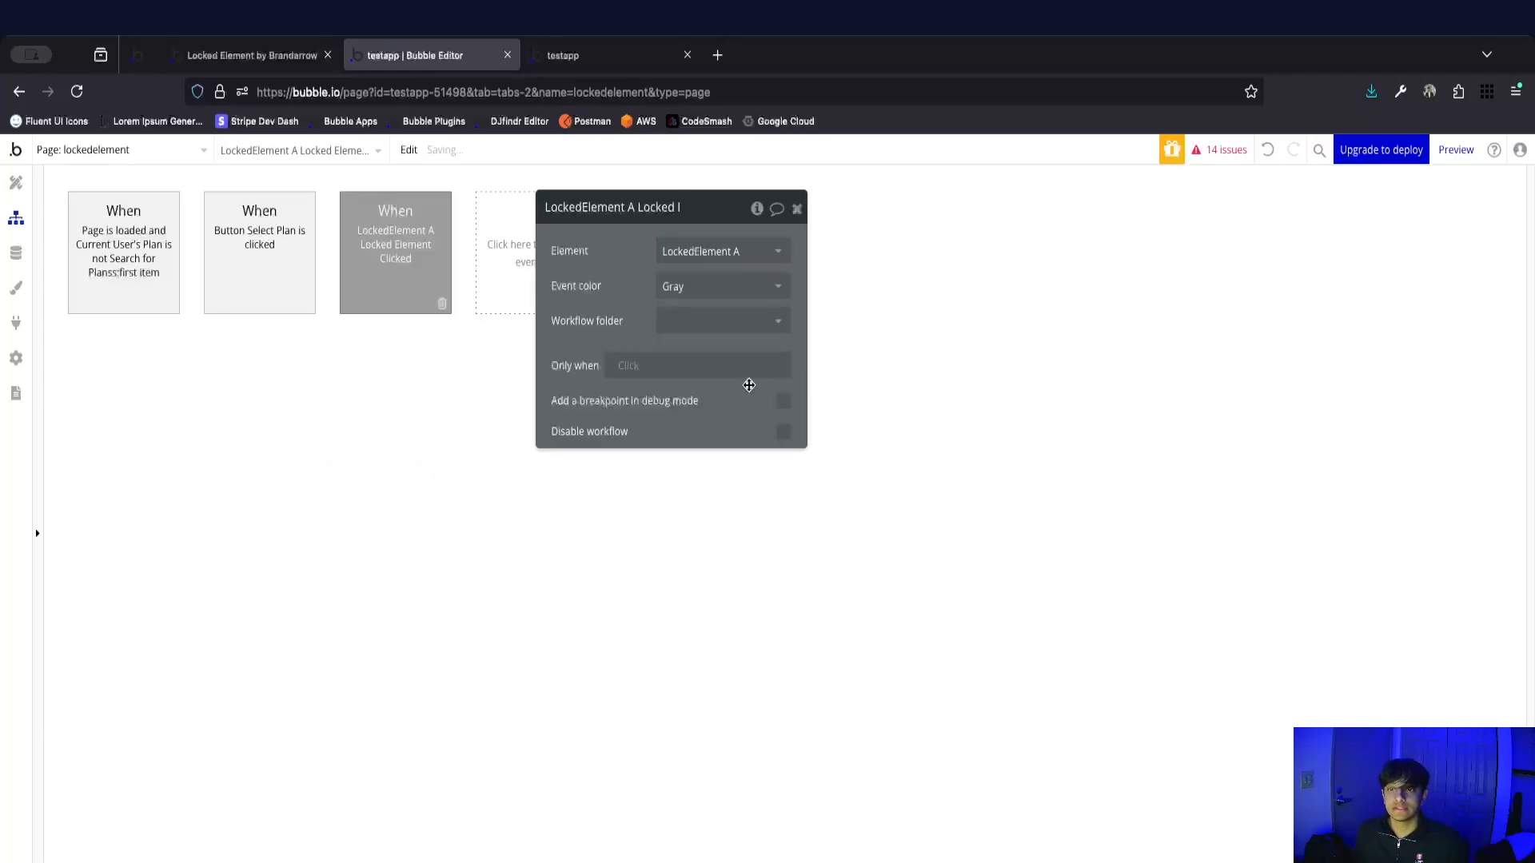
Add a Show an element action to the Locked Element Clicked workflow and set its element to Popup: Upgrade.
{"action": "left_click", "coordinate": [210, 379]}
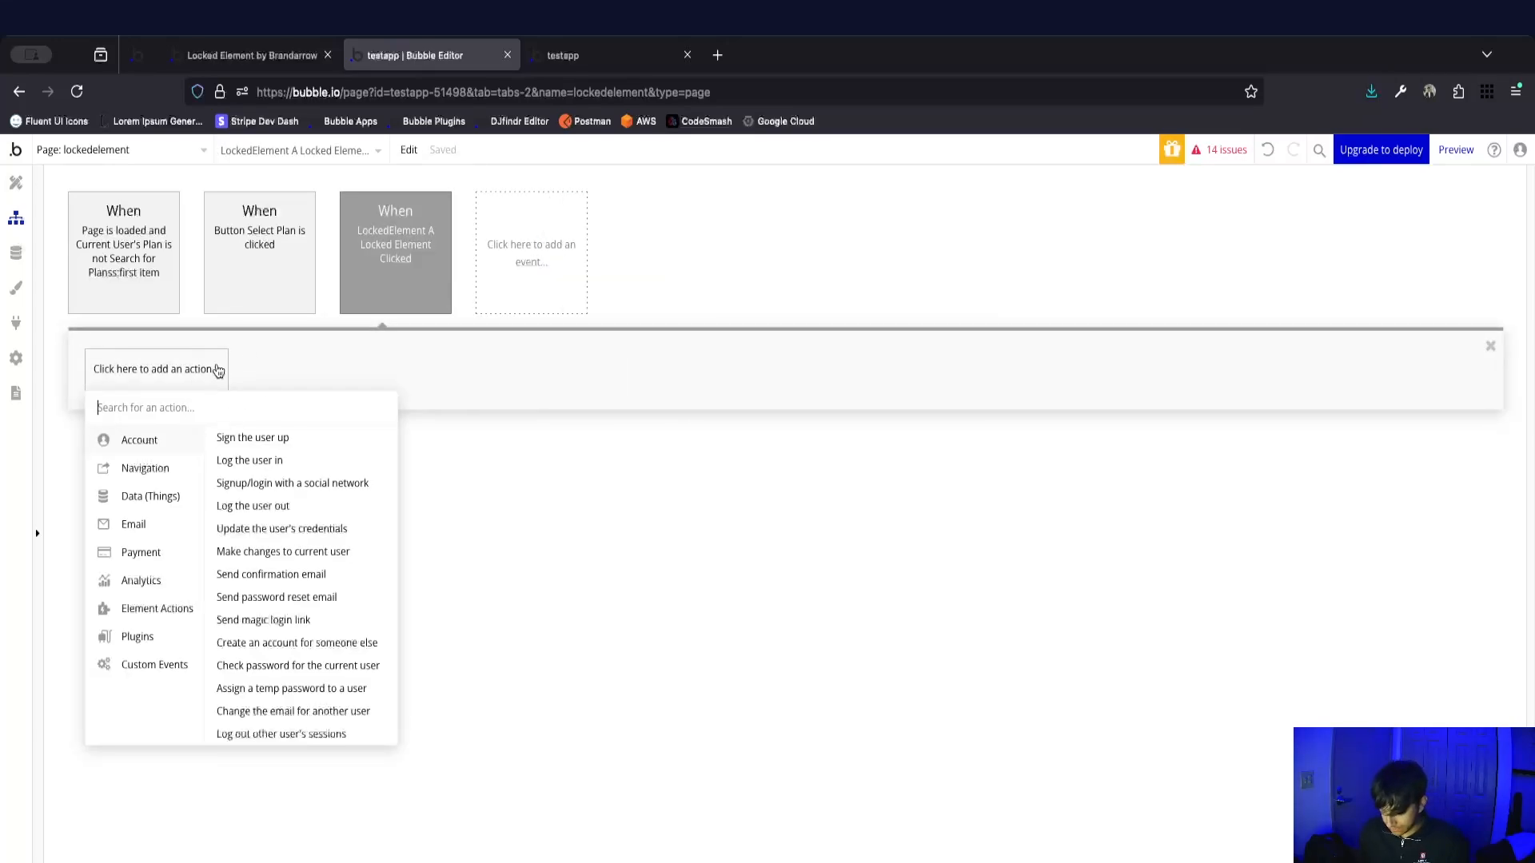
{"action": "type", "text": "show"}
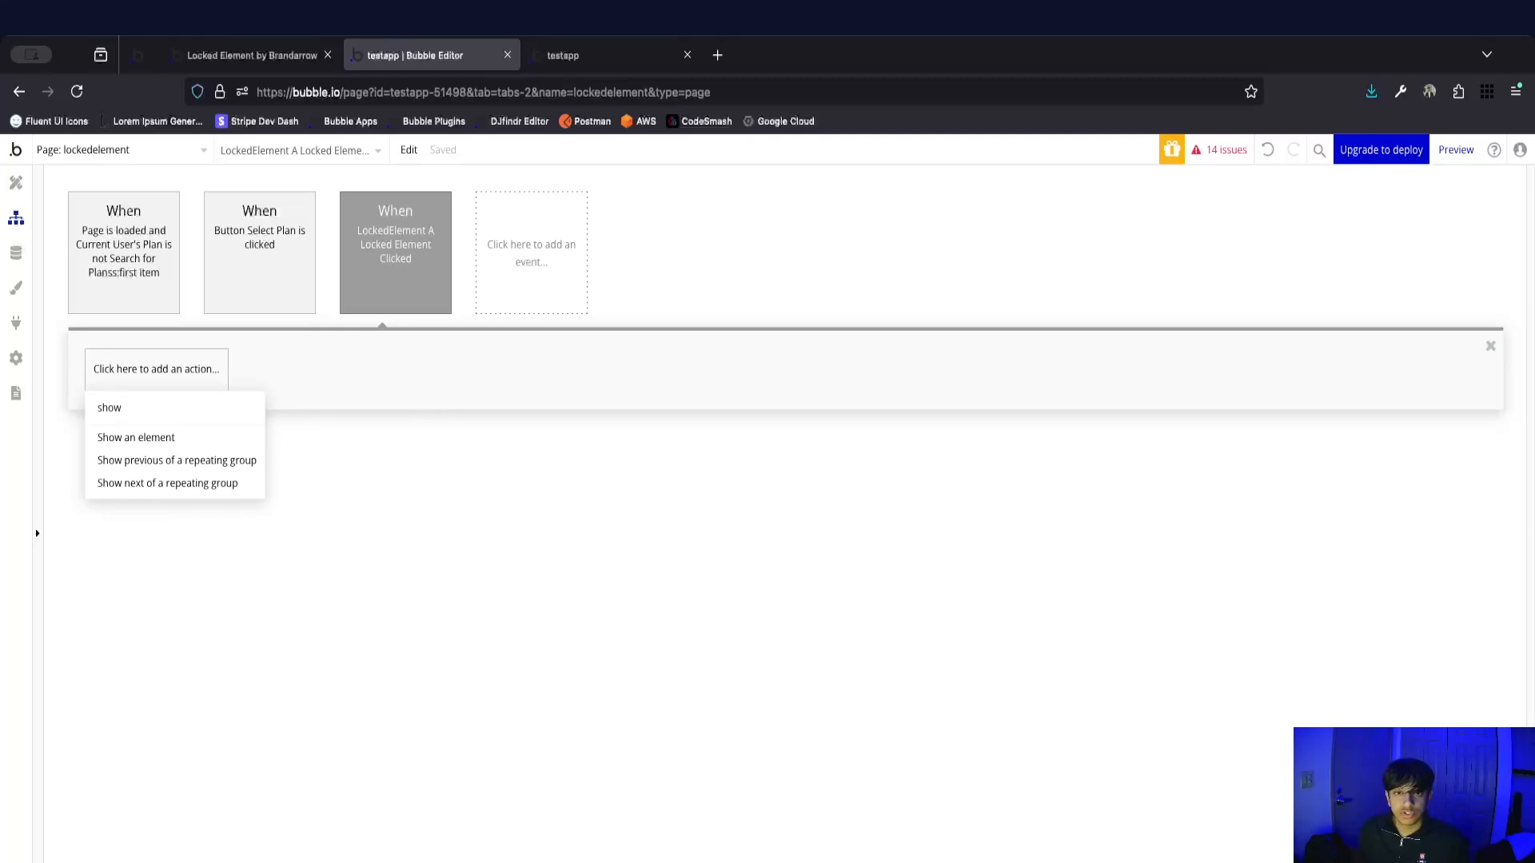
{"action": "left_click", "coordinate": [173, 447]}
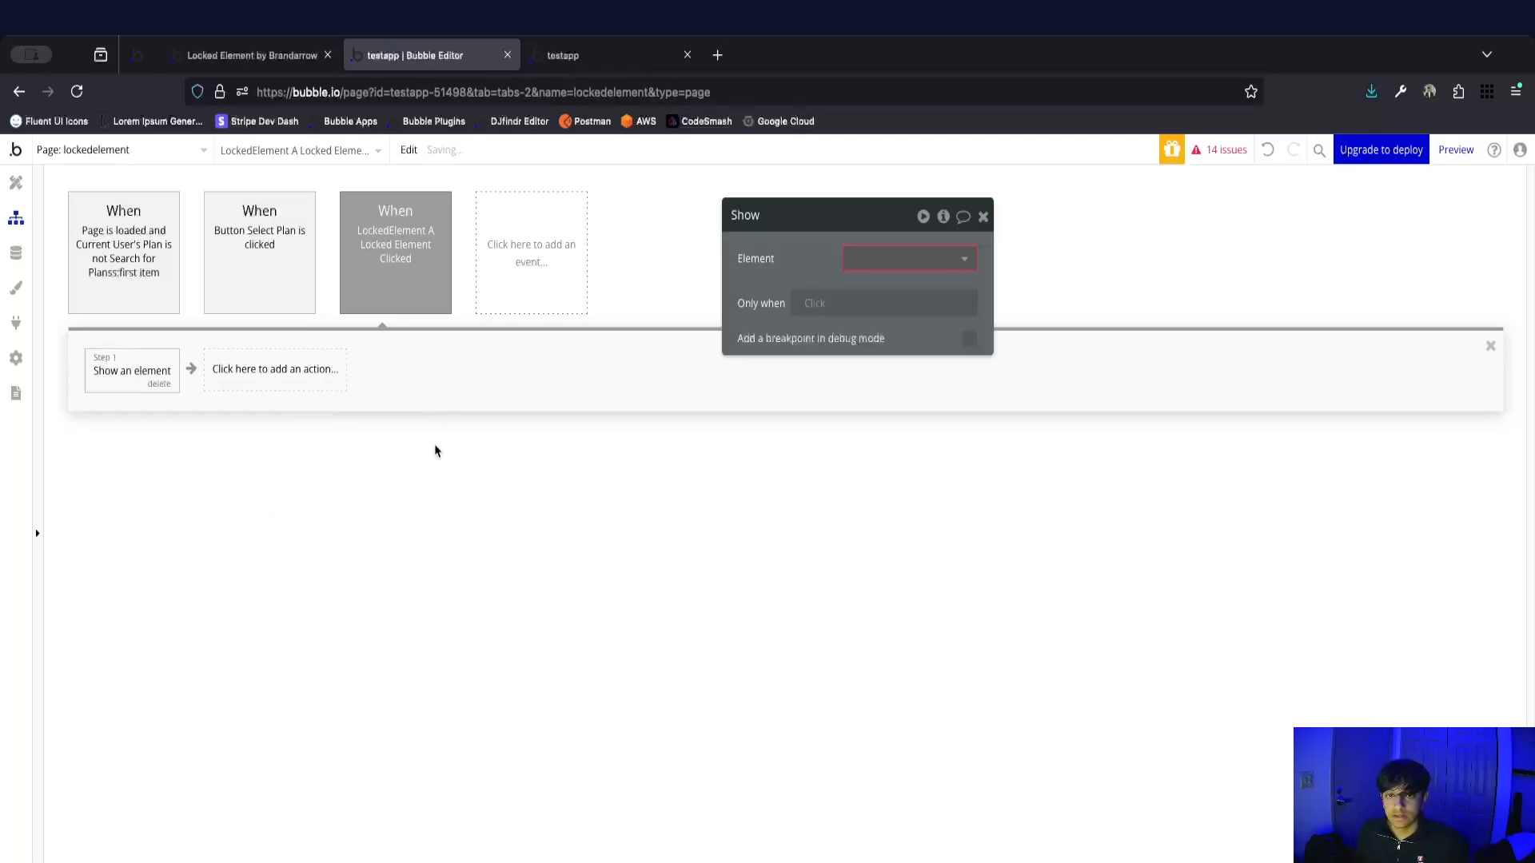
{"action": "left_click", "coordinate": [895, 259]}
{"action": "left_click", "coordinate": [884, 285]}
{"action": "left_click_drag", "start_coordinate": [829, 266], "coordinate": [777, 330]}
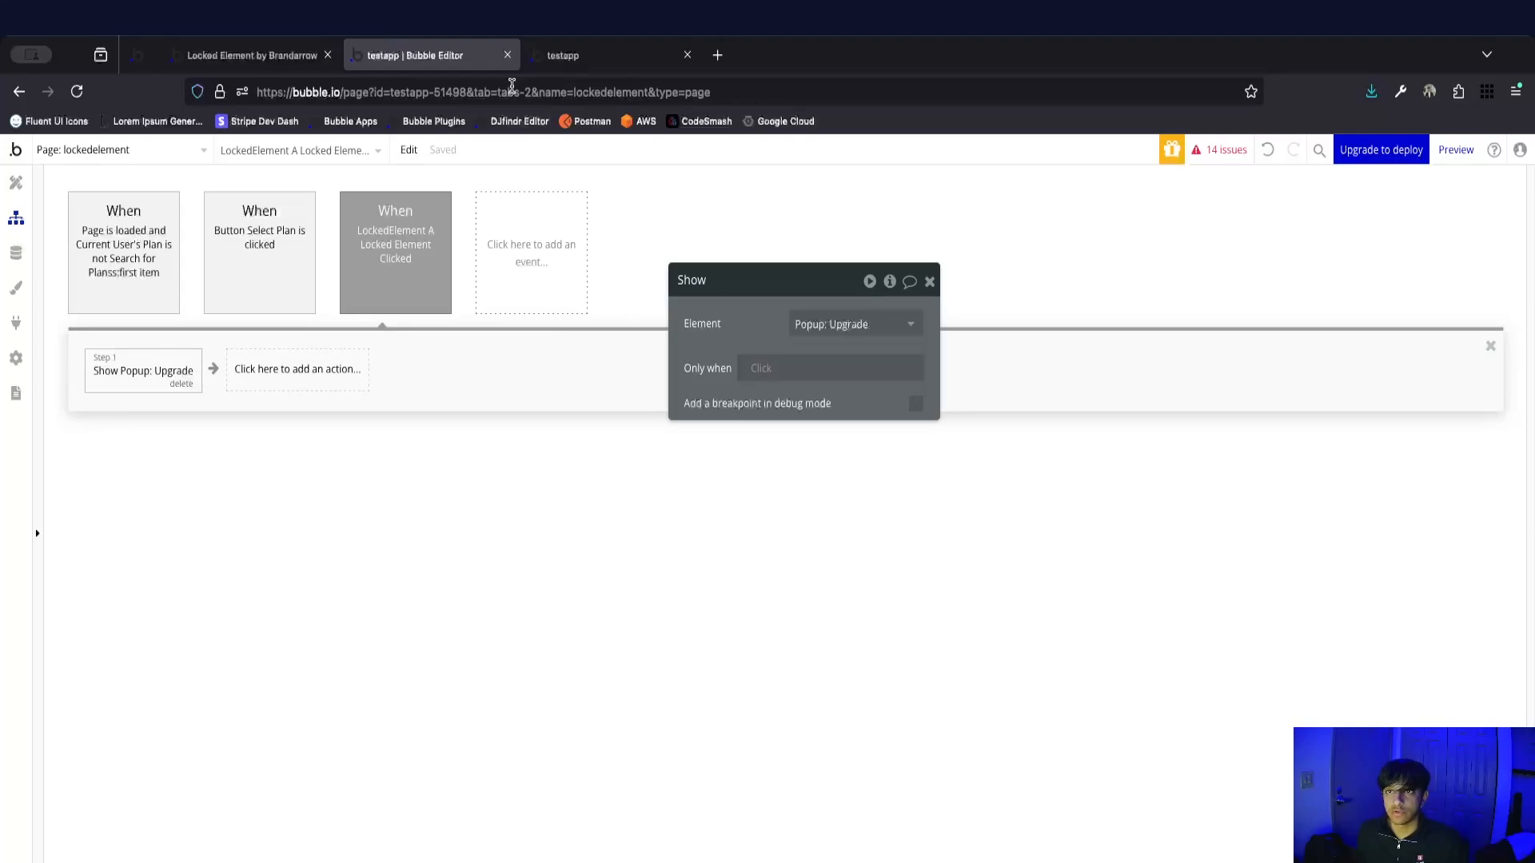
Reload the running app, open the upgrade popup from the locked Sales by Team Member group, and dismiss it.
{"action": "left_click", "coordinate": [561, 55]}
{"action": "key", "text": "super+r"}
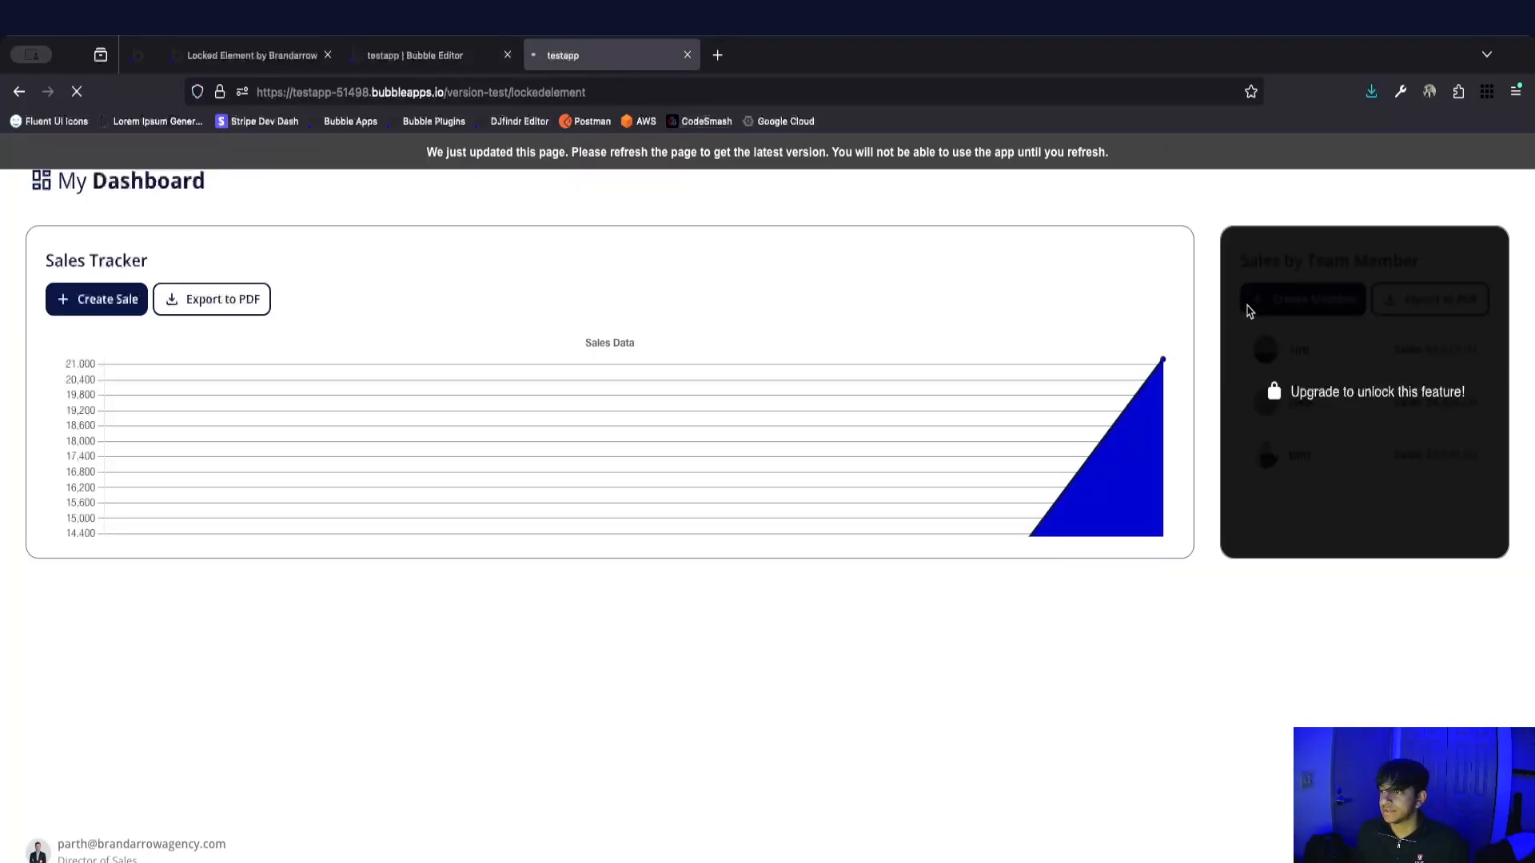
{"action": "left_click", "coordinate": [1309, 336]}
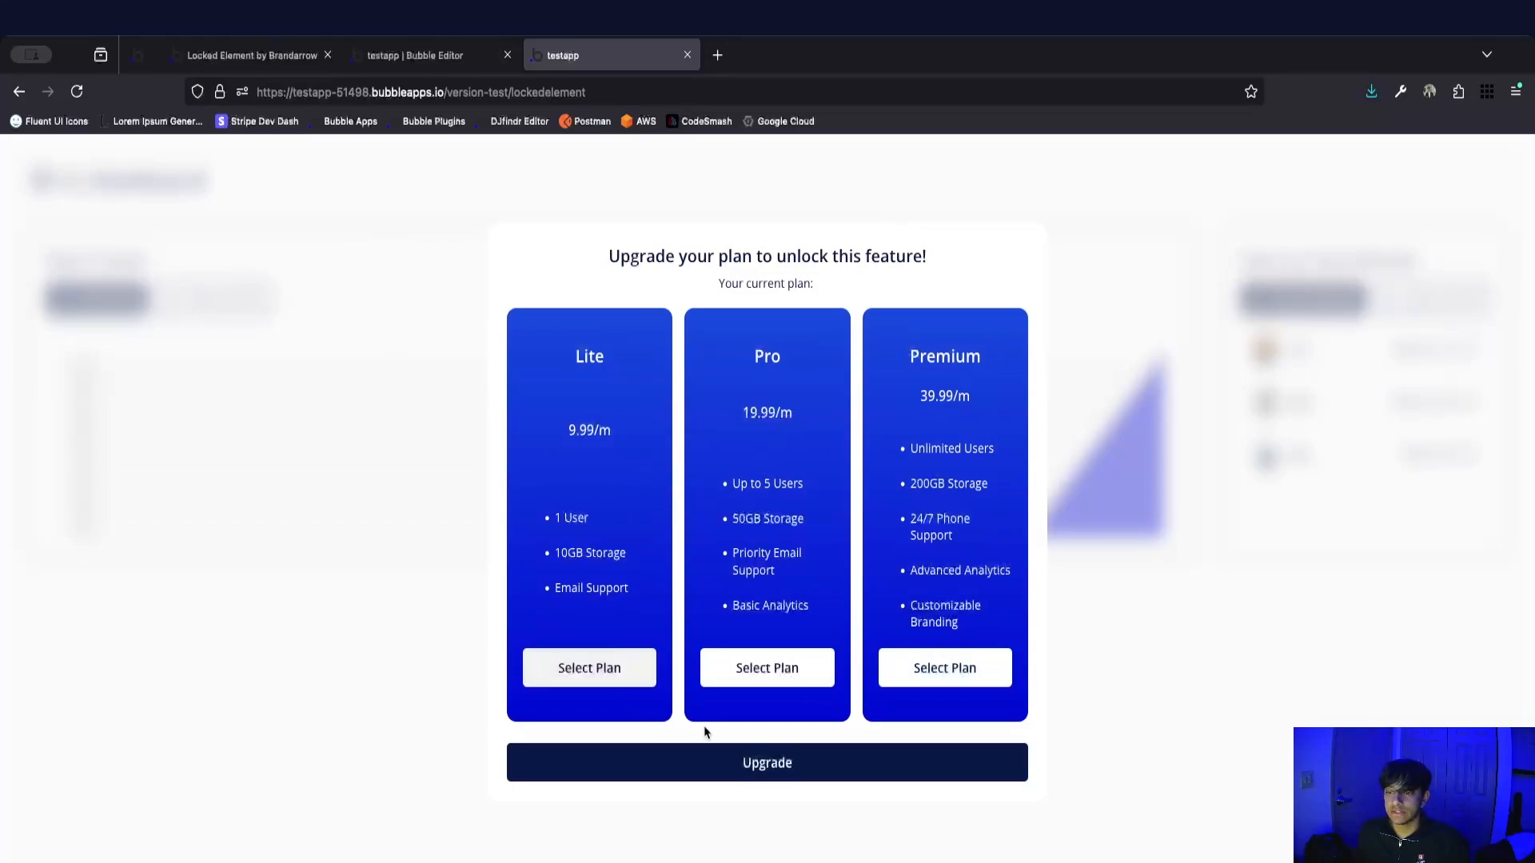
{"action": "left_click", "coordinate": [1100, 665]}
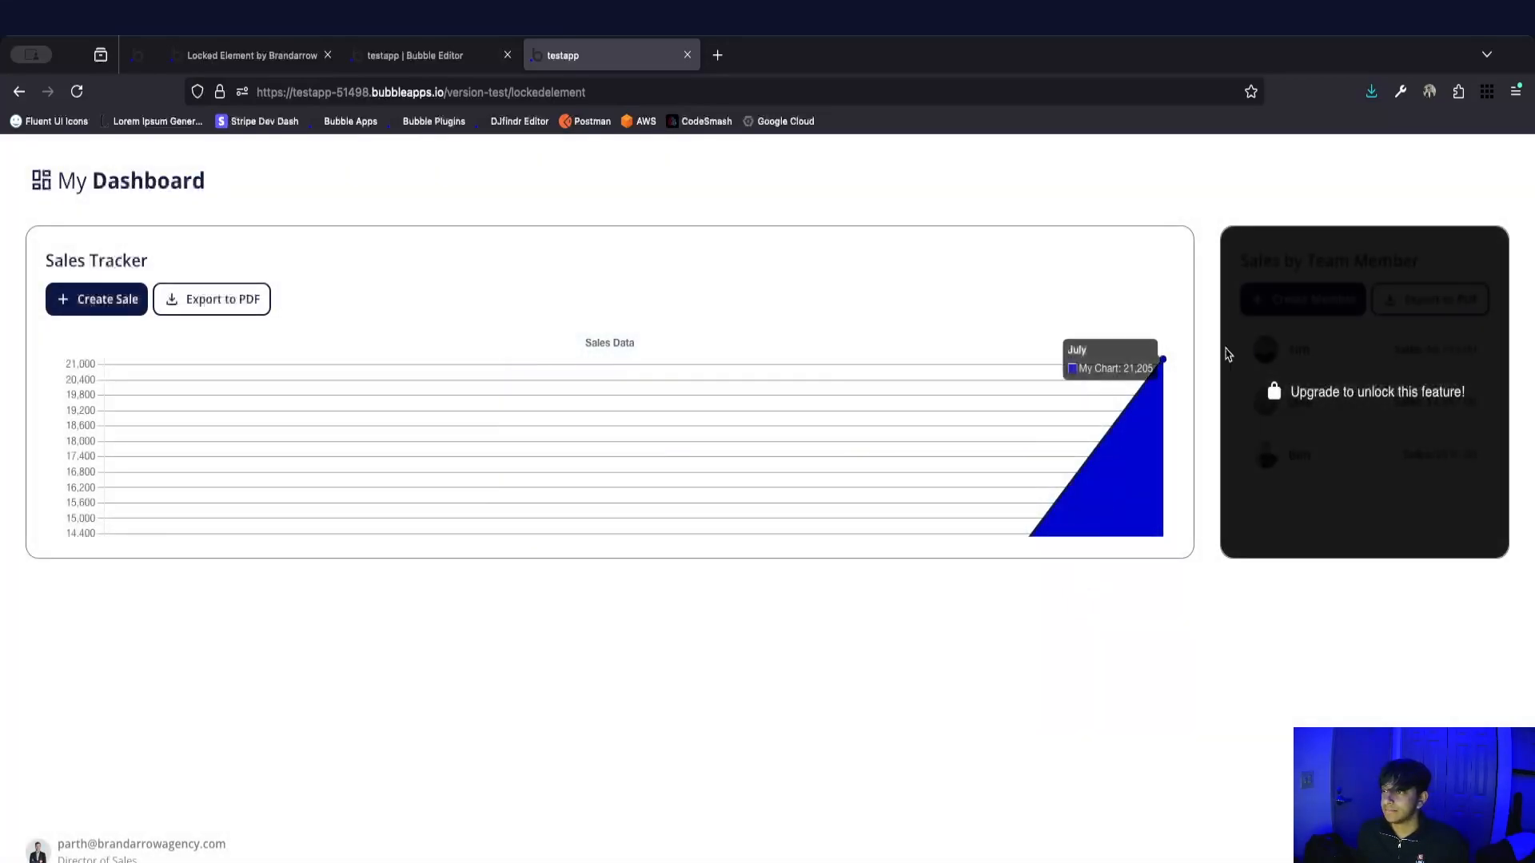
{"action": "left_click", "coordinate": [893, 257]}
{"action": "left_click", "coordinate": [932, 205]}
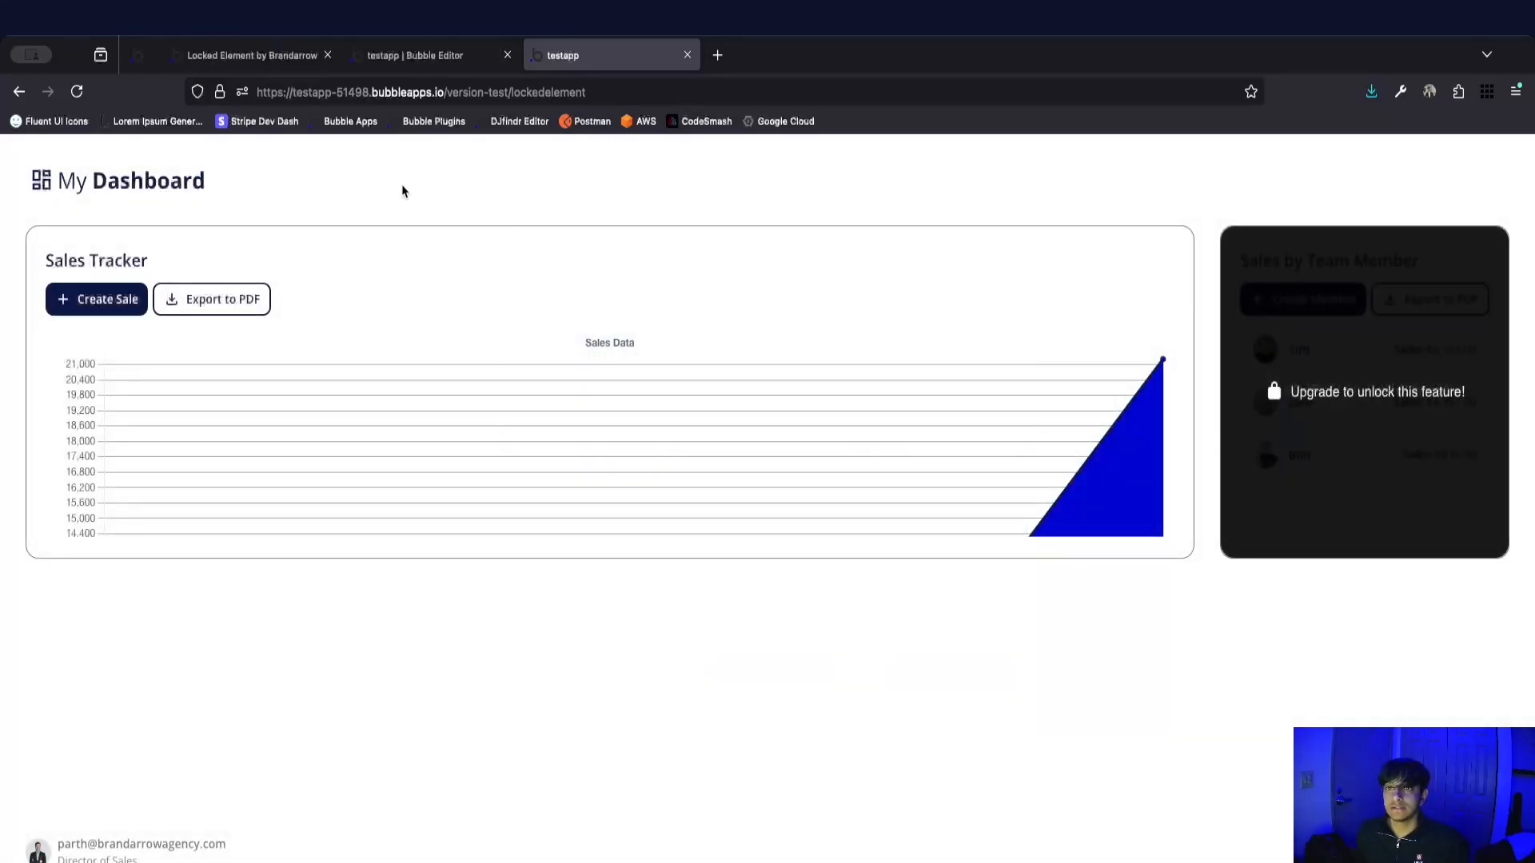
Reopen the upgrade popup from the locked group, select the Lite plan, and check the selection again after closing and reopening it.
{"action": "left_click", "coordinate": [1269, 293]}
{"action": "left_click", "coordinate": [588, 675]}
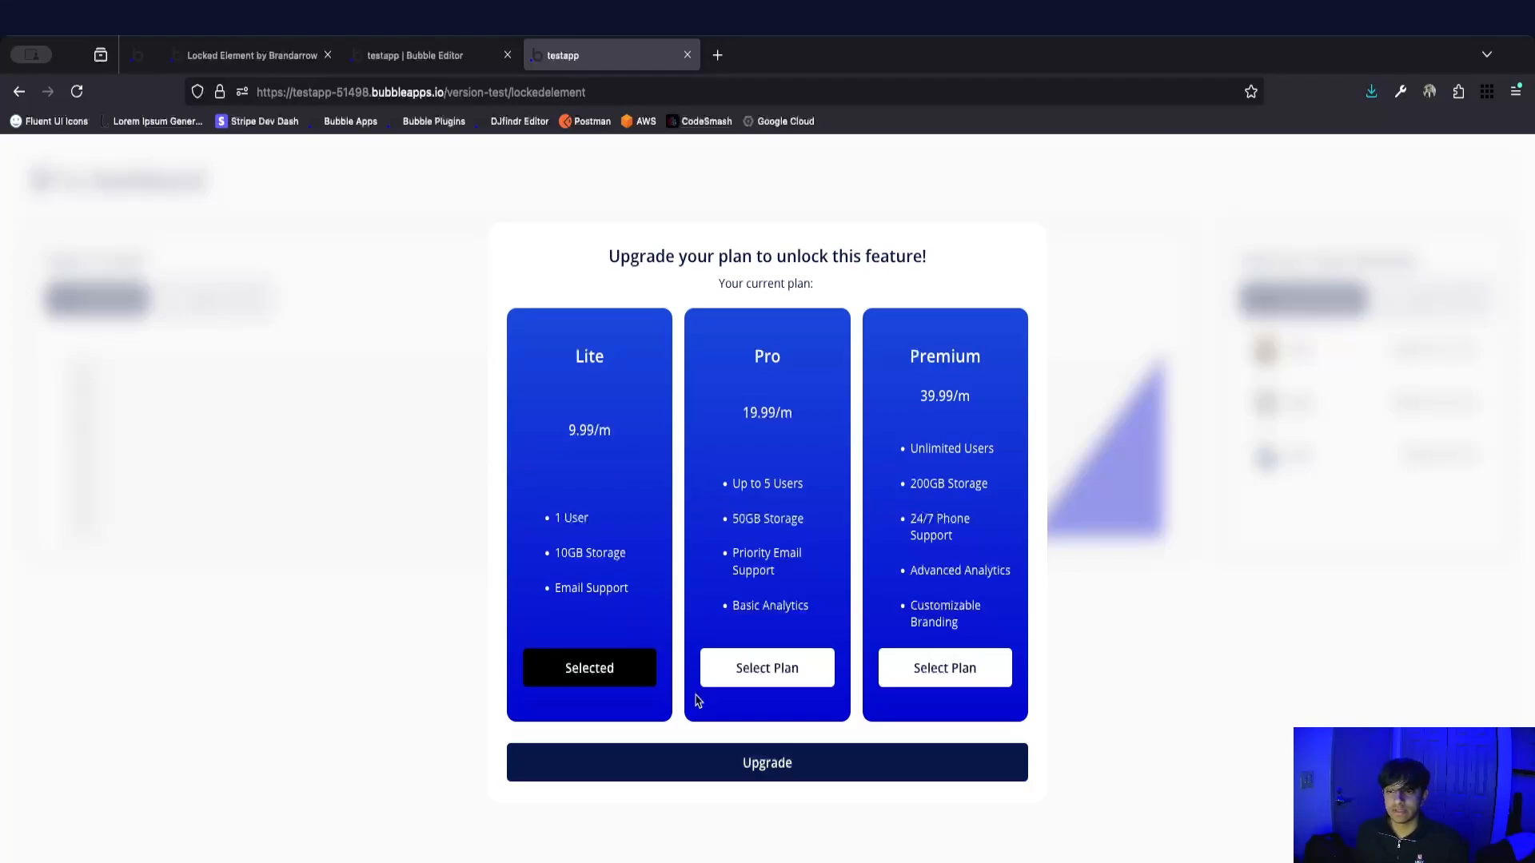
{"action": "left_click", "coordinate": [1230, 387]}
{"action": "left_click", "coordinate": [1316, 357]}
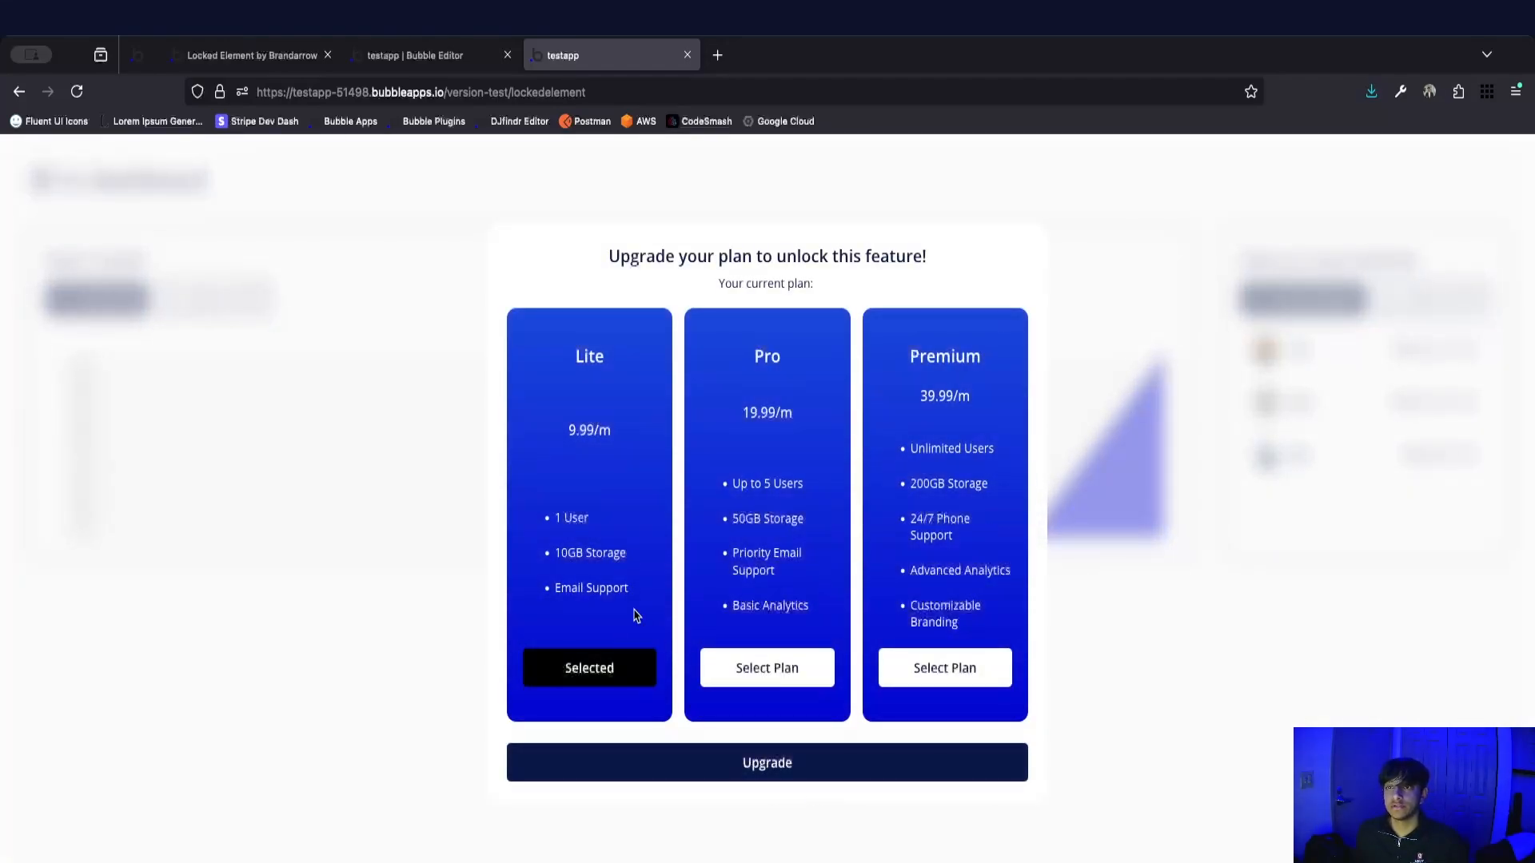
{"action": "left_click", "coordinate": [1196, 657]}
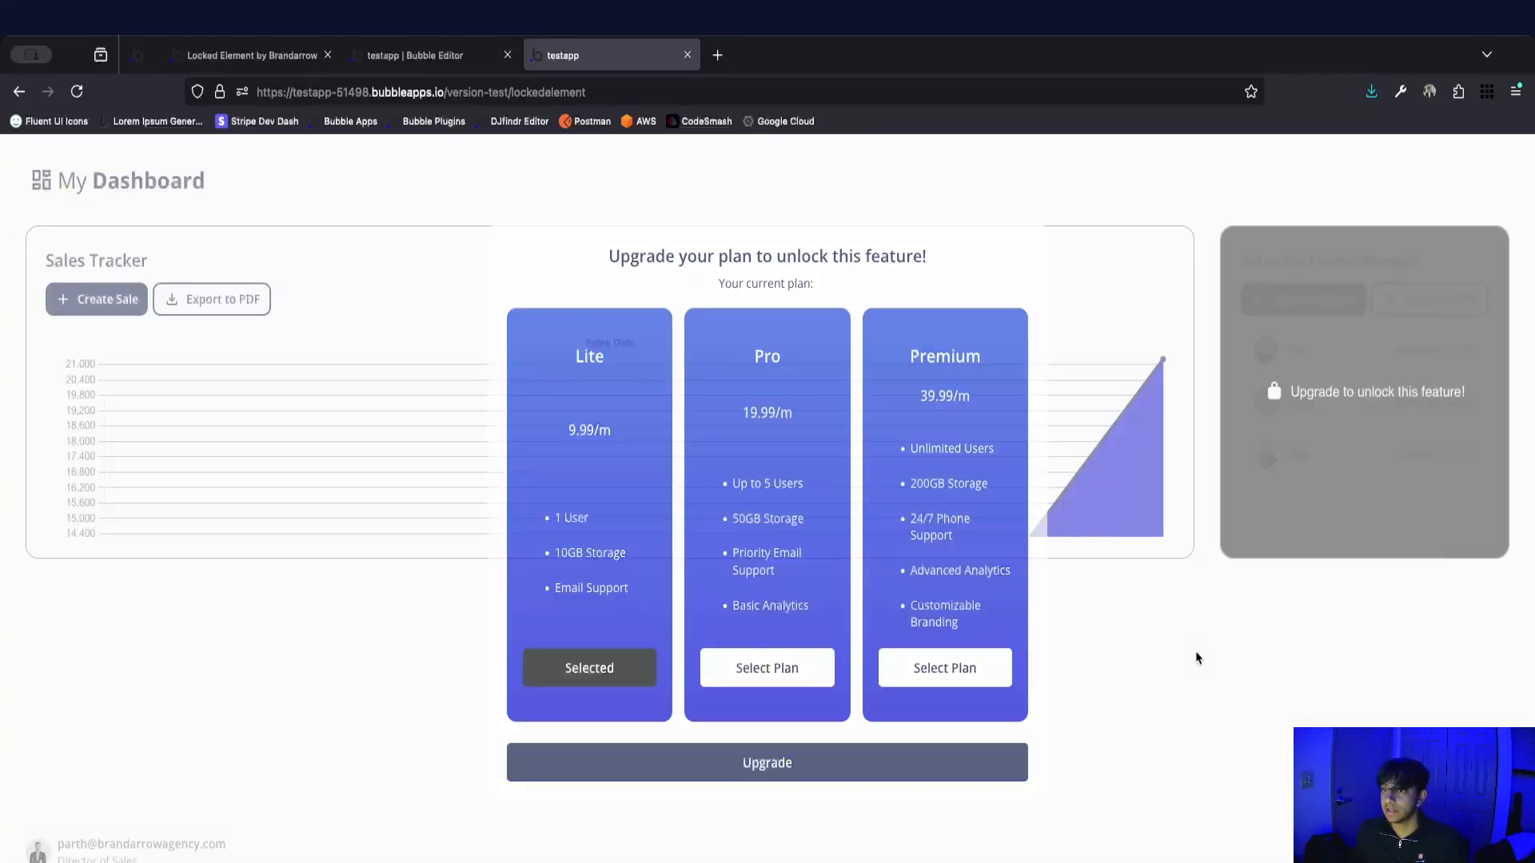
In the Bubble editor's page design, reveal Popup: Upgrade and add a workflow to its Upgrade button.
{"action": "left_click", "coordinate": [424, 67]}
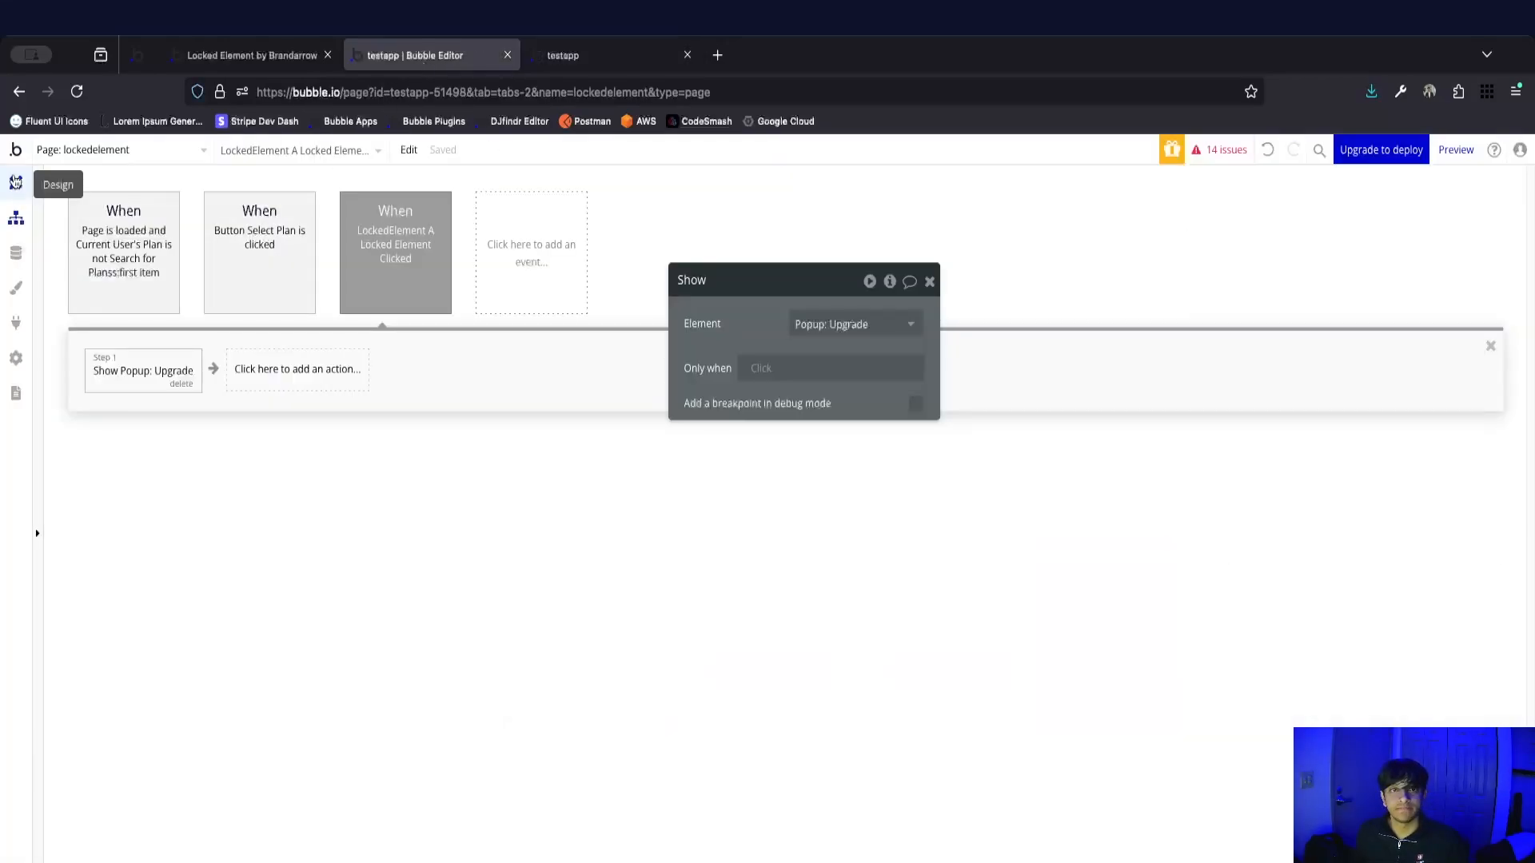
{"action": "left_click", "coordinate": [16, 182]}
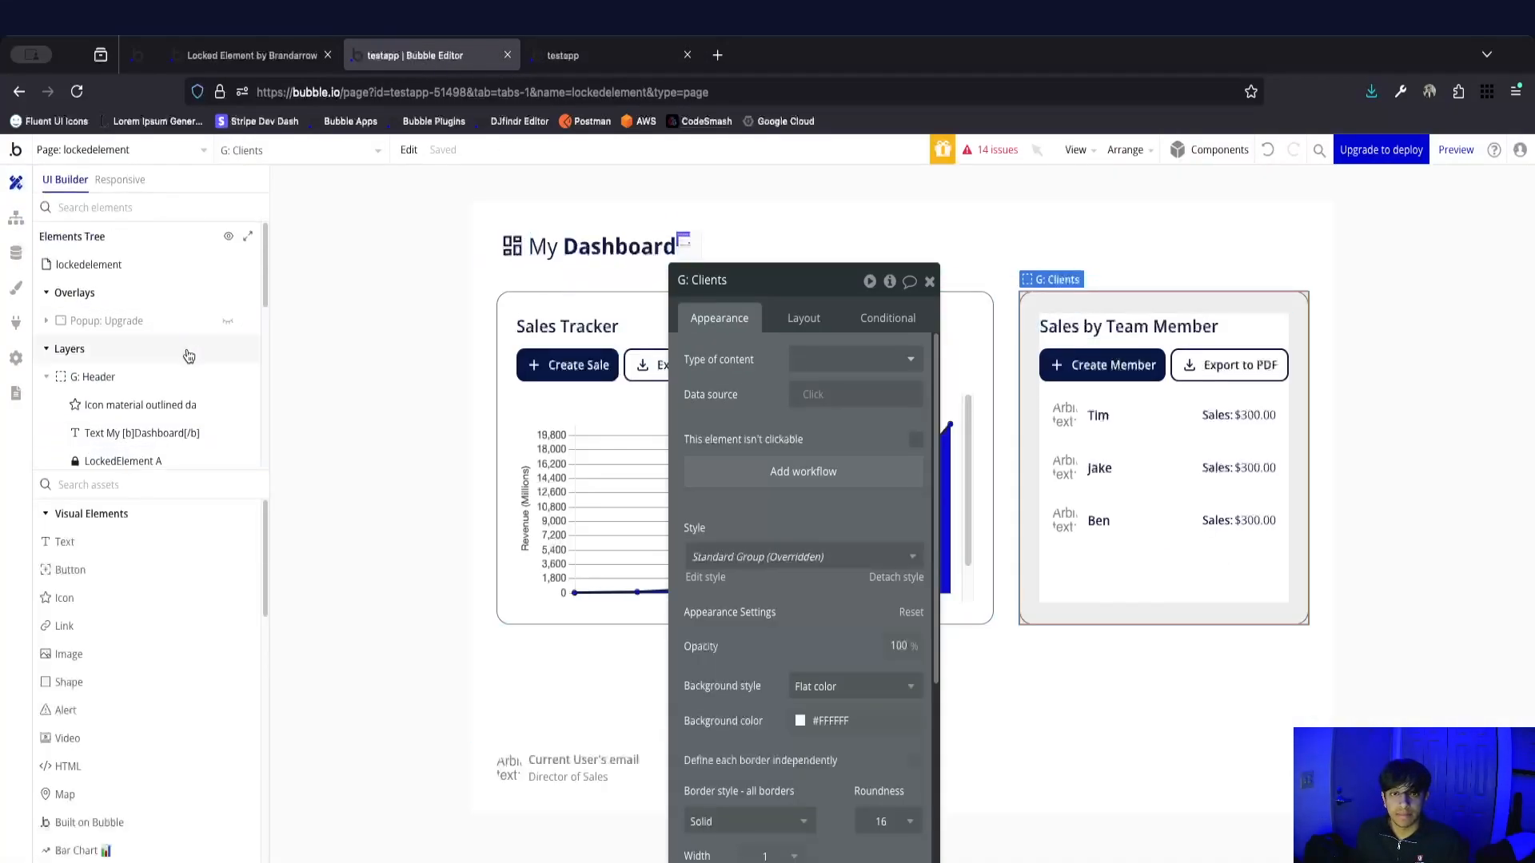
{"action": "left_click", "coordinate": [228, 321]}
{"action": "left_click", "coordinate": [540, 373]}
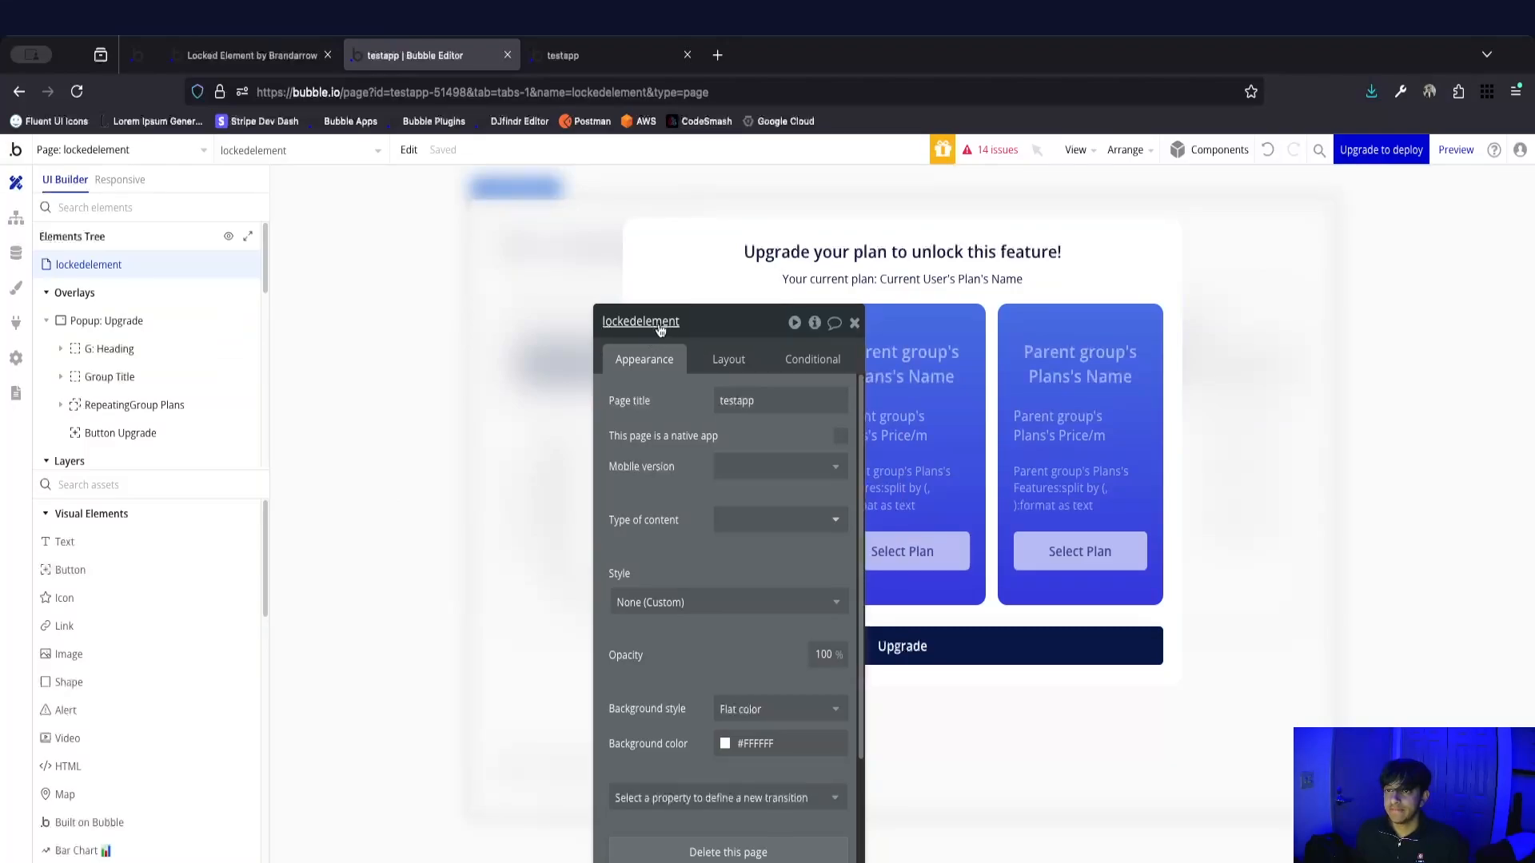
{"action": "left_click_drag", "start_coordinate": [652, 329], "coordinate": [271, 248]}
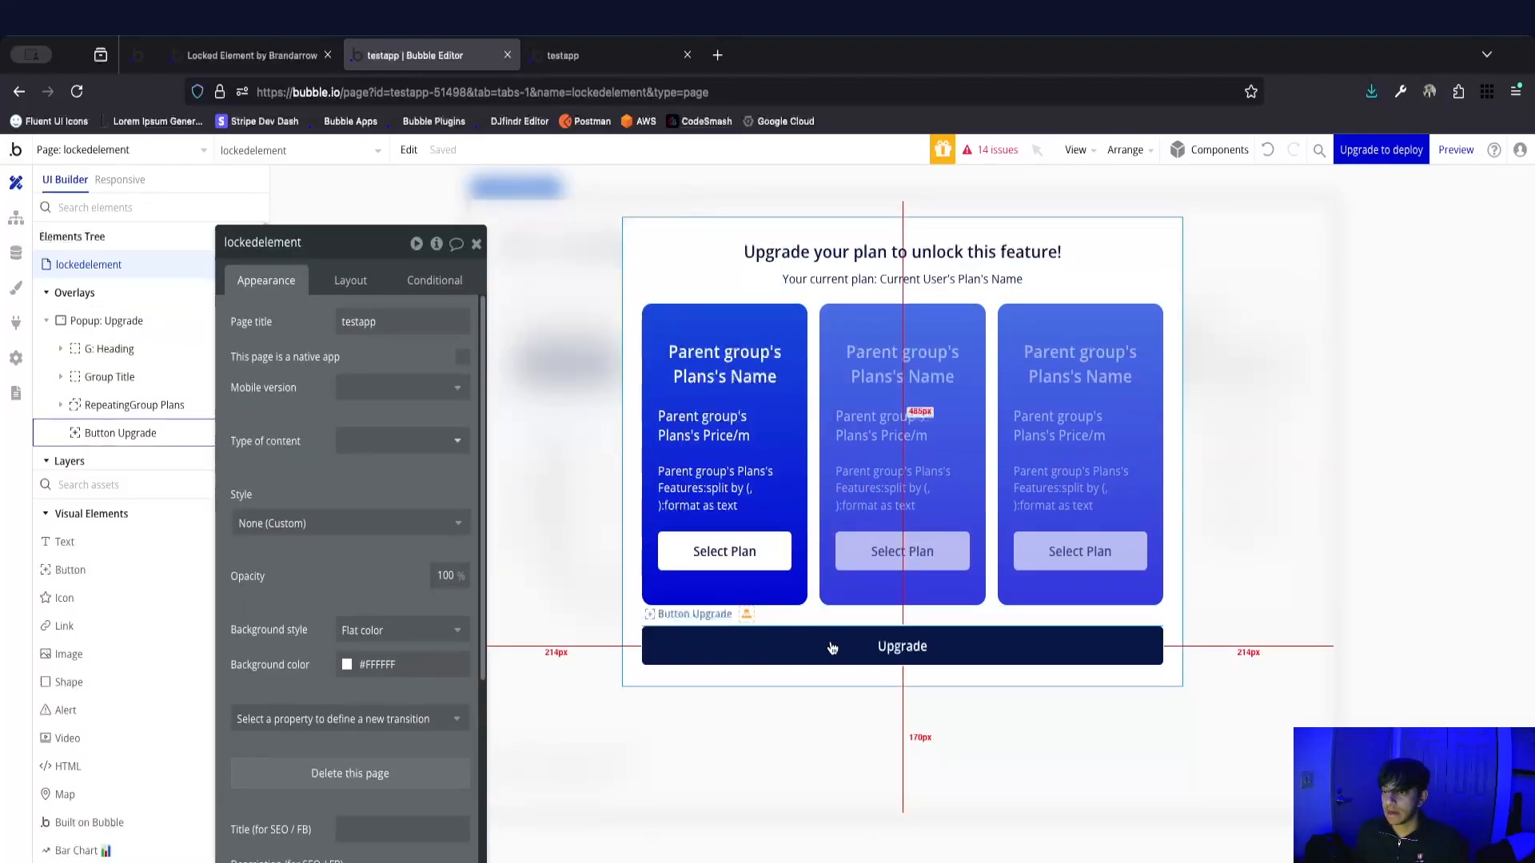
{"action": "left_click", "coordinate": [879, 636]}
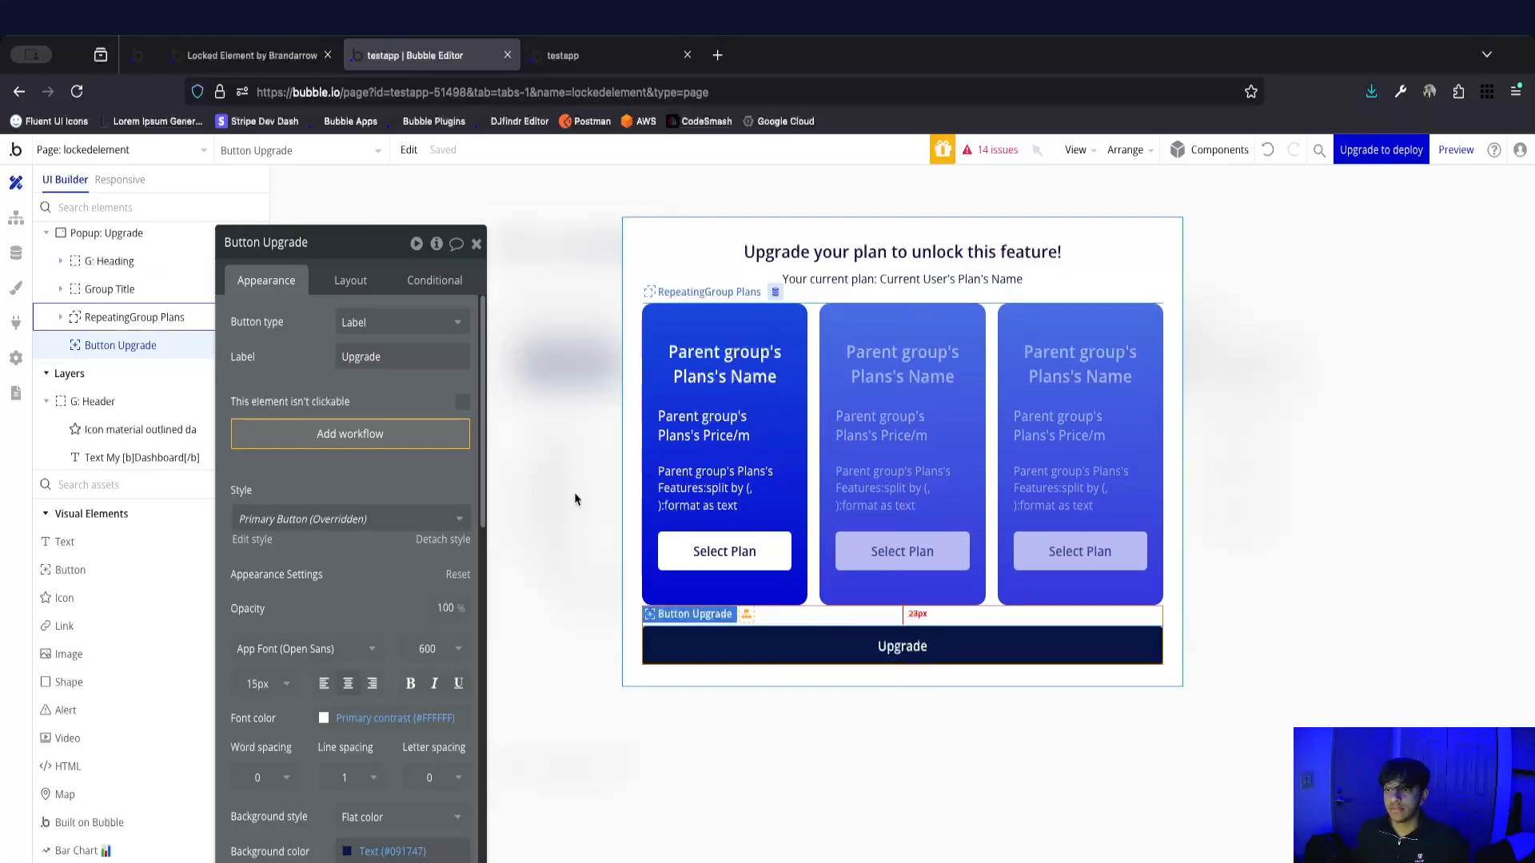
{"action": "left_click", "coordinate": [363, 434]}
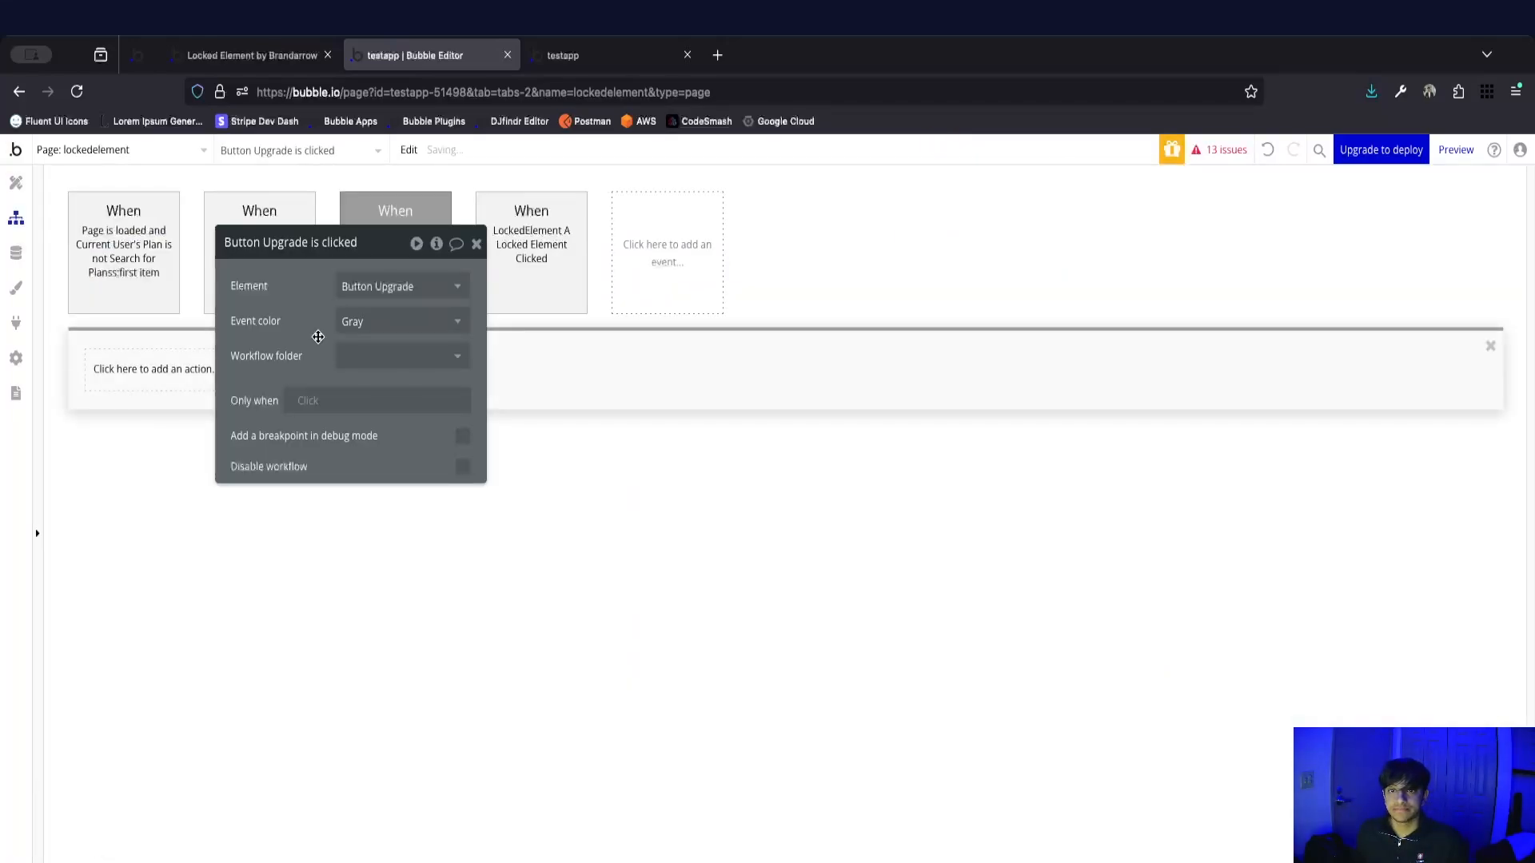
Add a Make changes to current user action to the Upgrade button workflow and choose Plan as the field to change.
{"action": "left_click", "coordinate": [190, 372]}
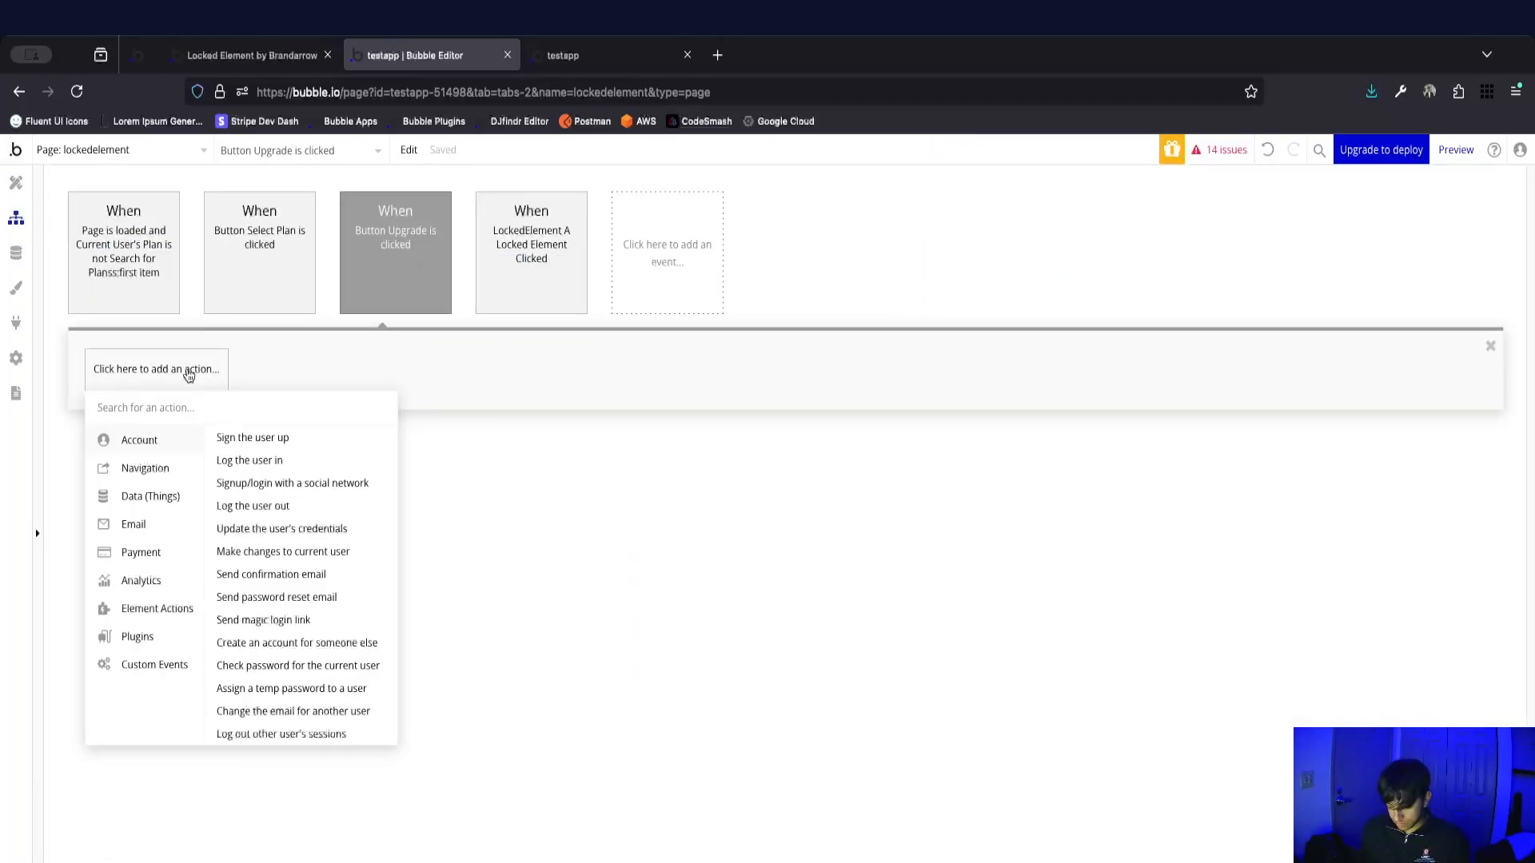
{"action": "type", "text": "make"}
{"action": "left_click", "coordinate": [178, 437]}
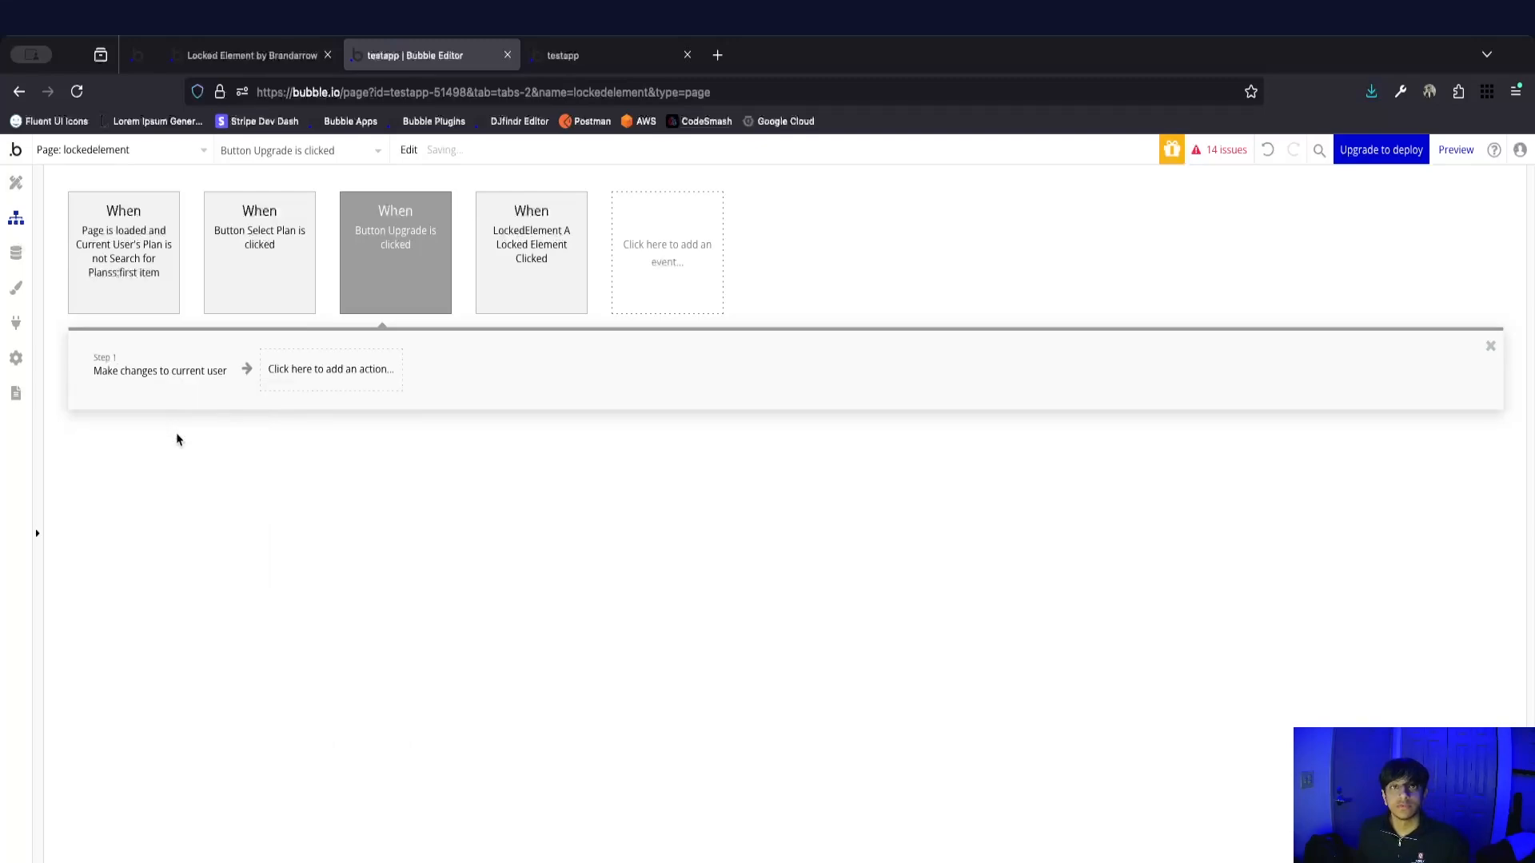
{"action": "left_click", "coordinate": [709, 317]}
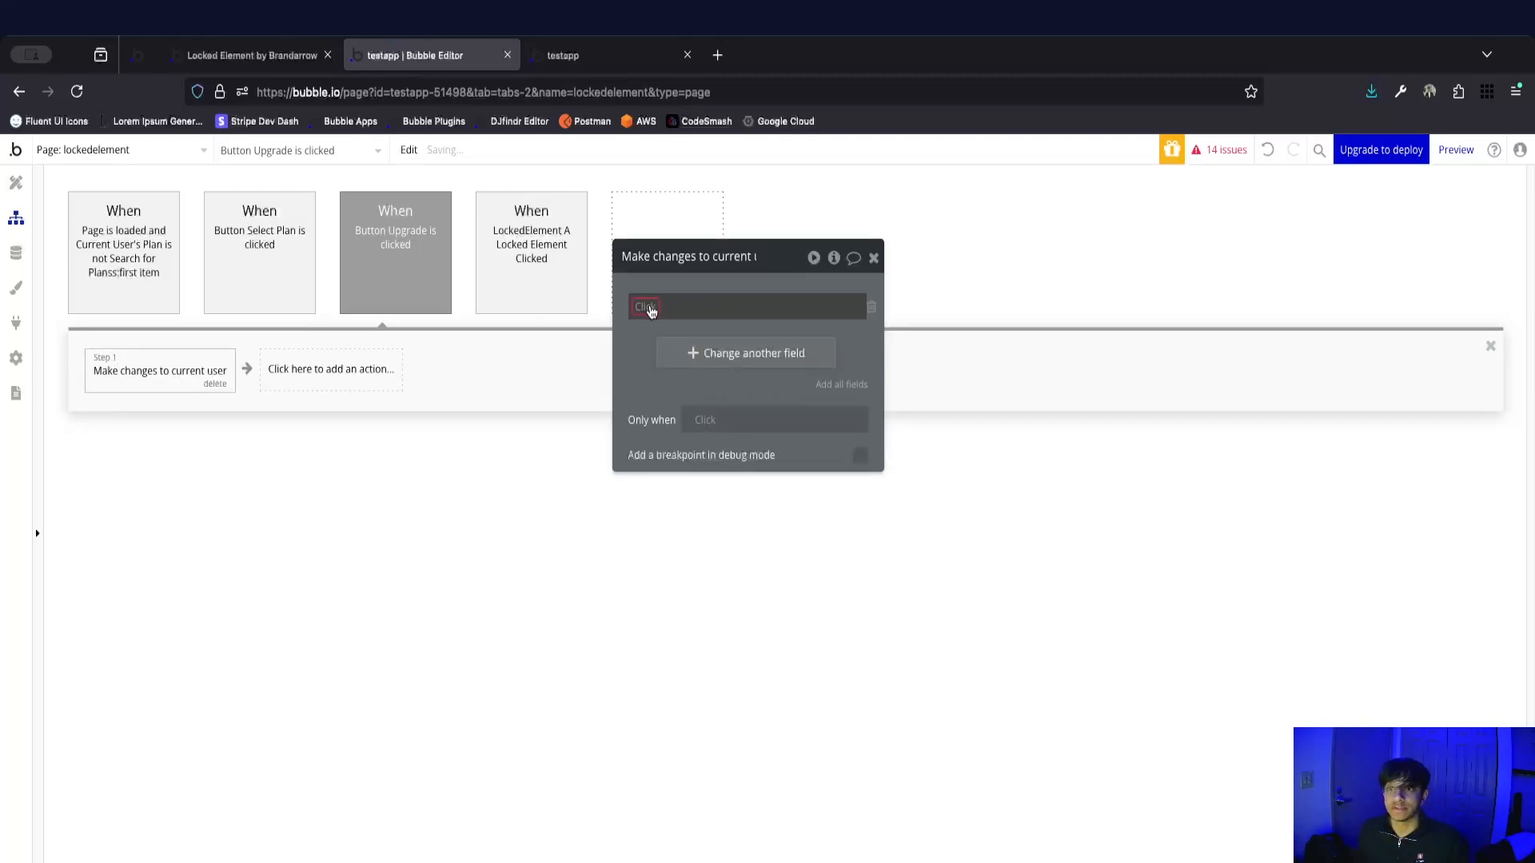
{"action": "left_click", "coordinate": [649, 310]}
{"action": "left_click", "coordinate": [667, 488]}
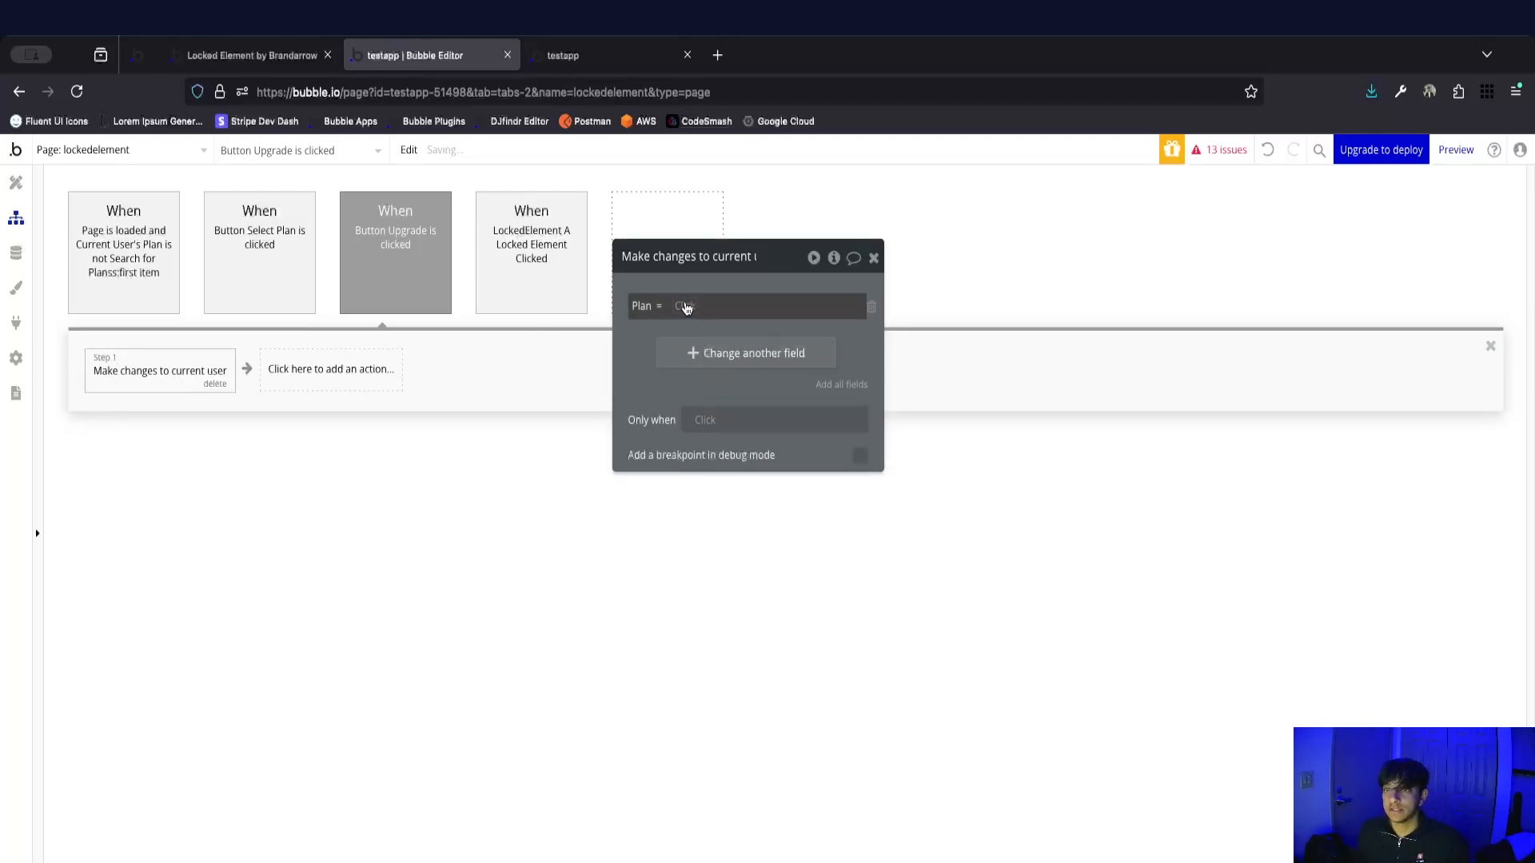
{"action": "left_click", "coordinate": [684, 306]}
{"action": "type", "text": "lockd"}
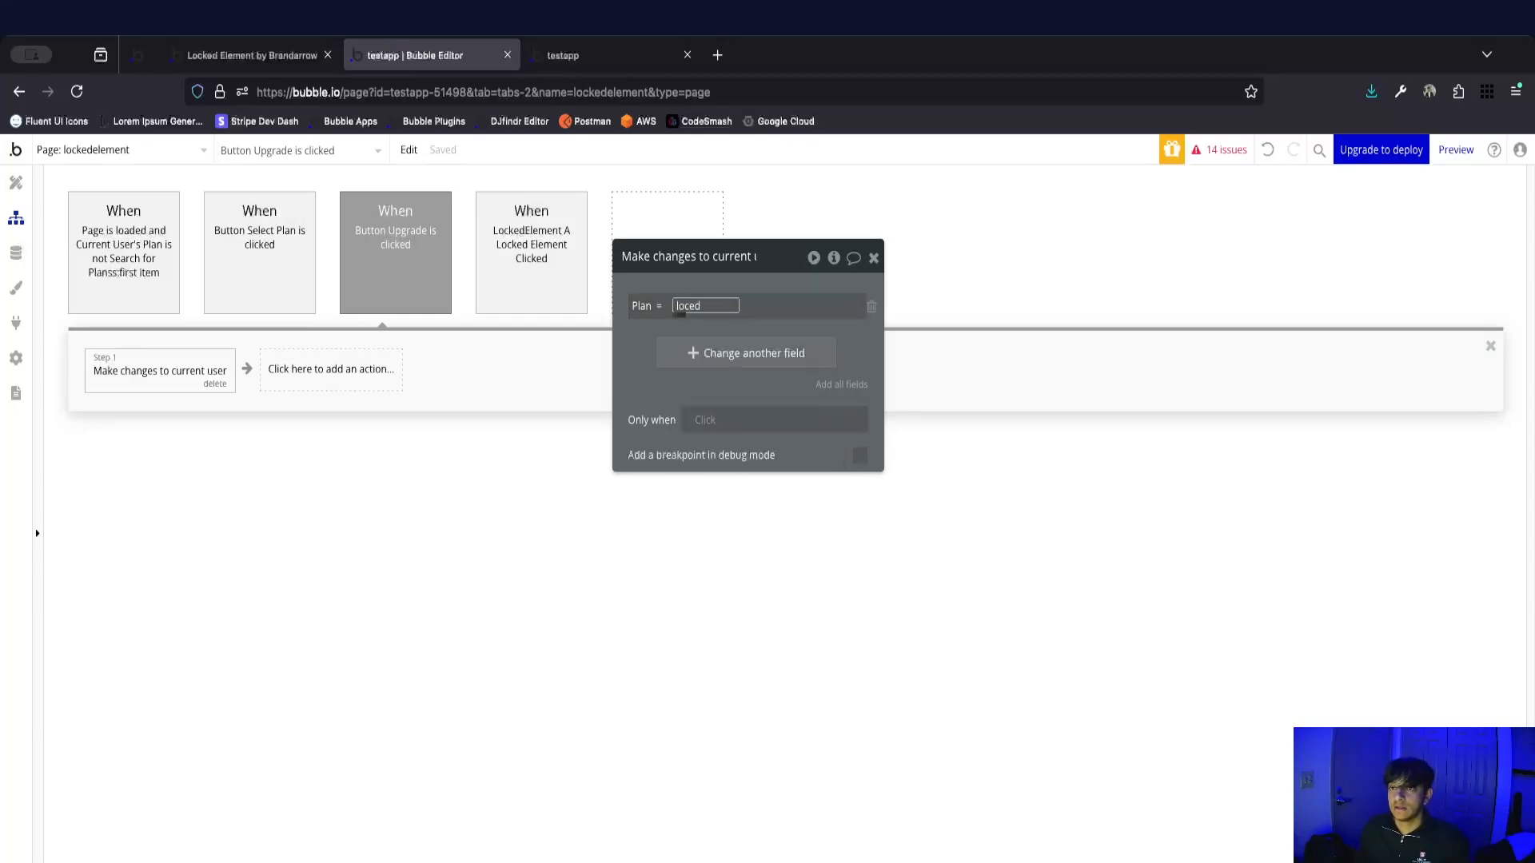
{"action": "type", "text": "c"}
{"action": "key", "text": "BackSpace"}
{"action": "key", "text": "BackSpace"}
{"action": "key", "text": "BackSpace"}
{"action": "key", "text": "BackSpace"}
{"action": "key", "text": "BackSpace"}
{"action": "key", "text": "BackSpace"}
{"action": "key", "text": "Escape"}
Set the Plan field in the Make changes to current user action to Popup: Upgrade's selectedplan.
{"action": "left_click", "coordinate": [690, 309]}
{"action": "type", "text": "lo"}
{"action": "key", "text": "BackSpace"}
{"action": "key", "text": "BackSpace"}
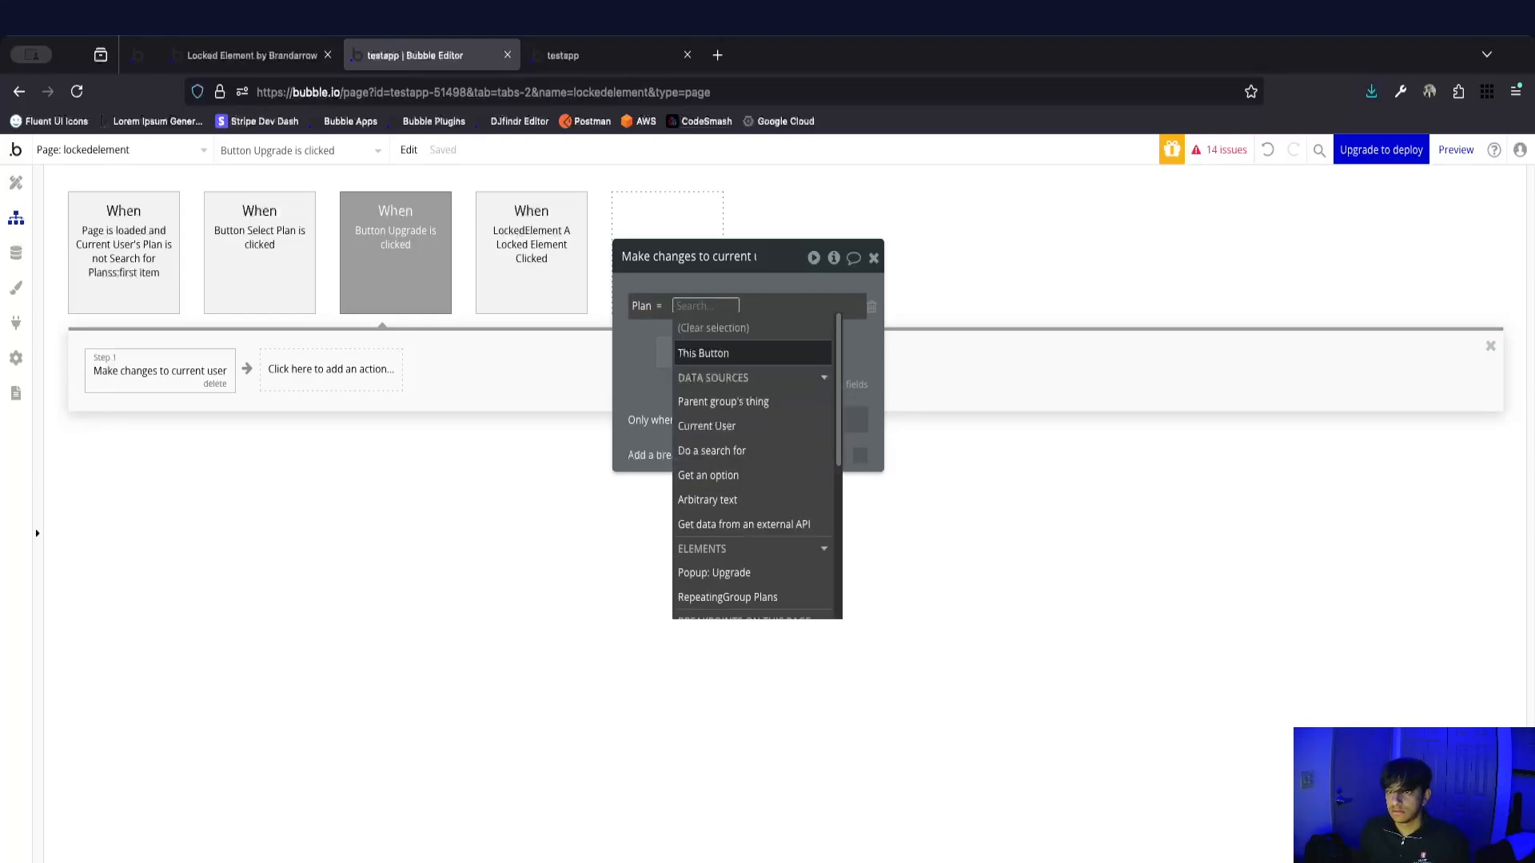
{"action": "scroll", "coordinate": [763, 403], "scroll_direction": "down", "scroll_amount": 5}
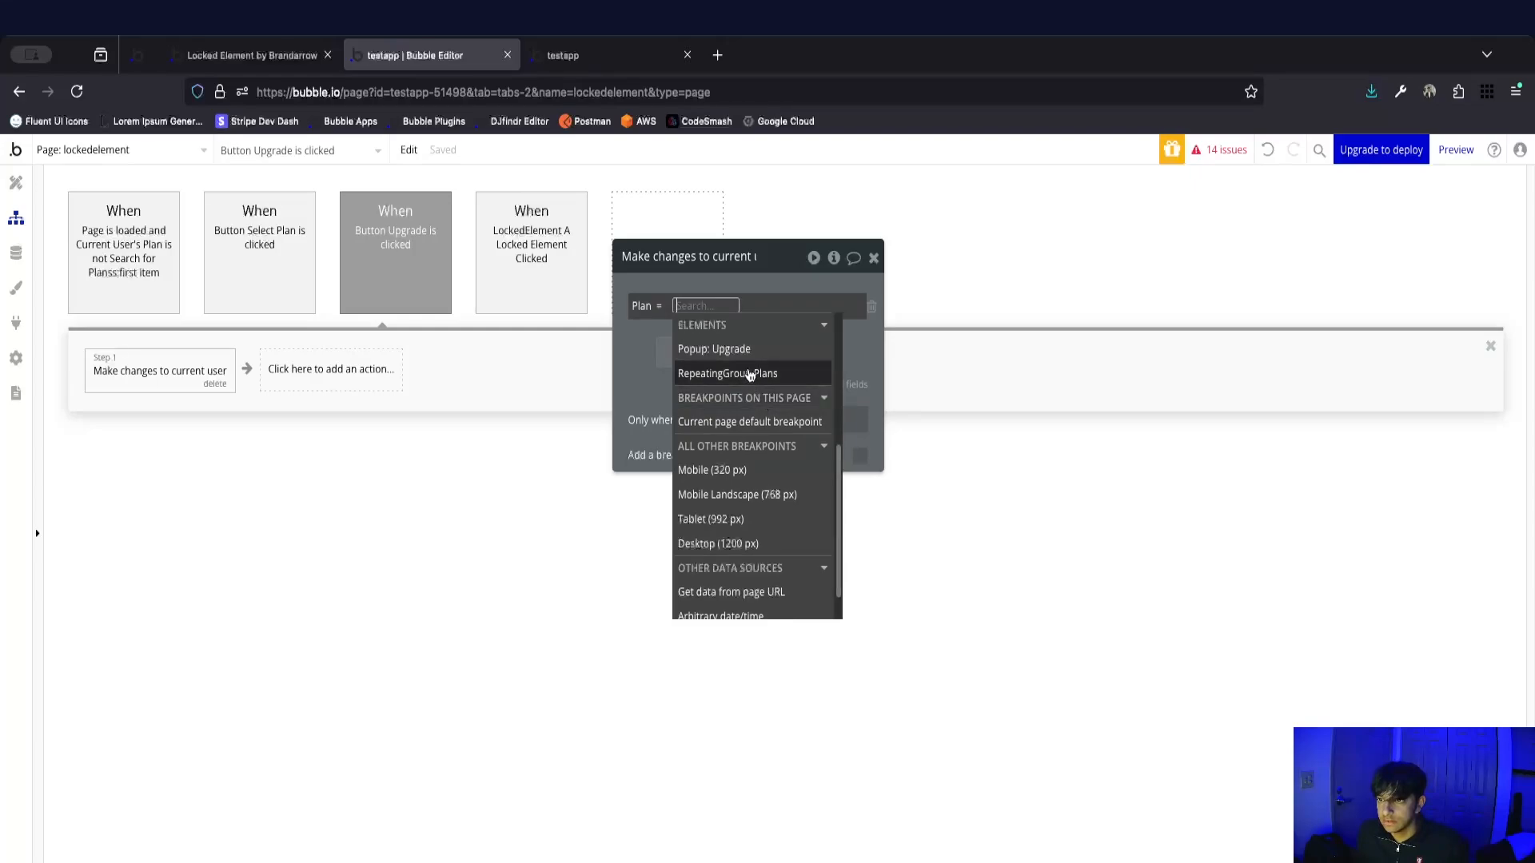
{"action": "type", "text": "pop"}
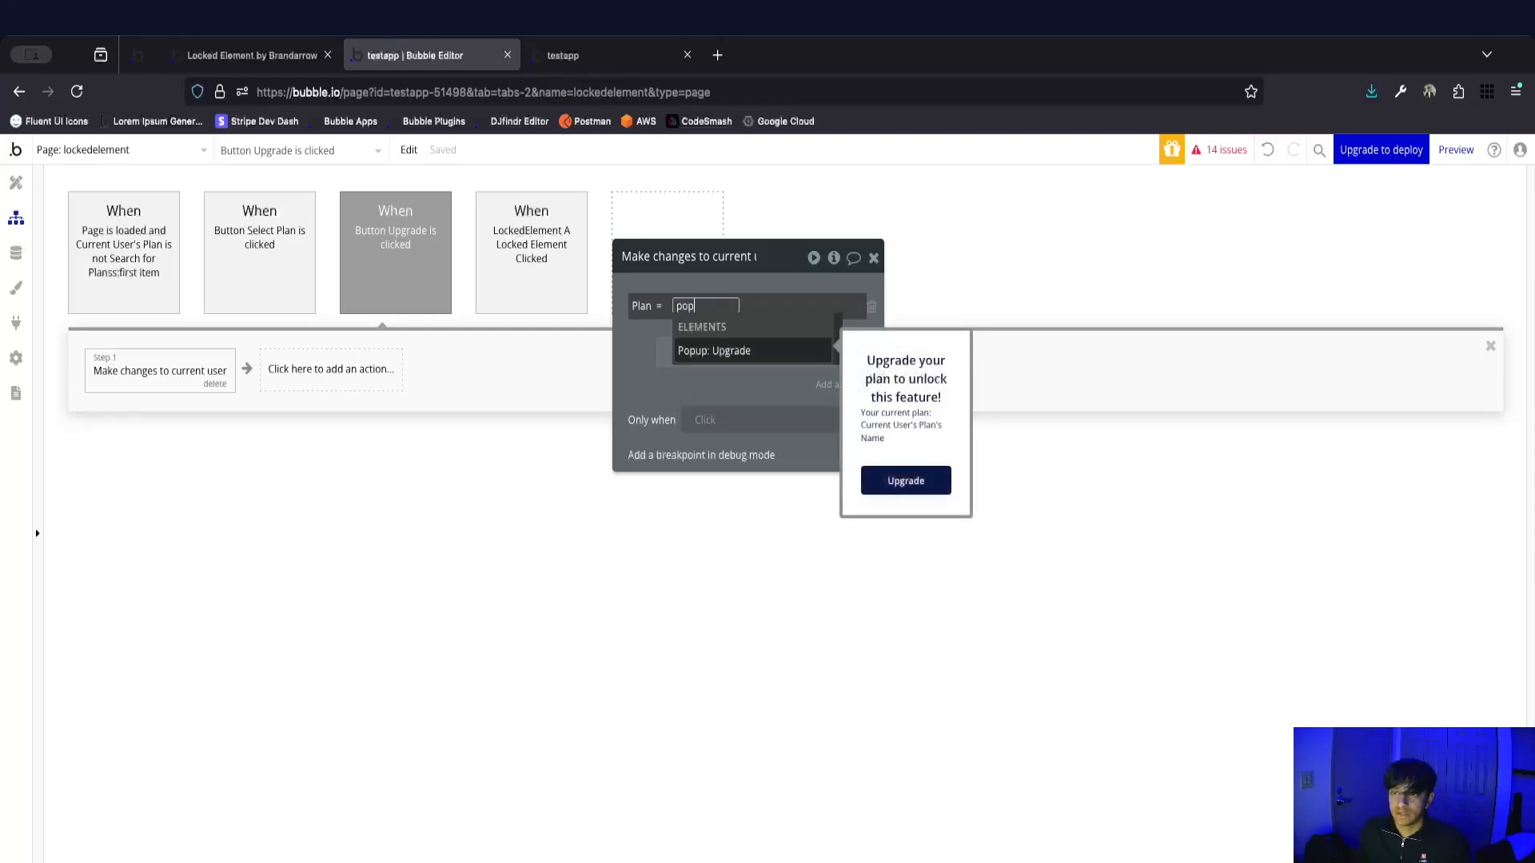
{"action": "left_click", "coordinate": [791, 350]}
{"action": "left_click", "coordinate": [824, 425]}
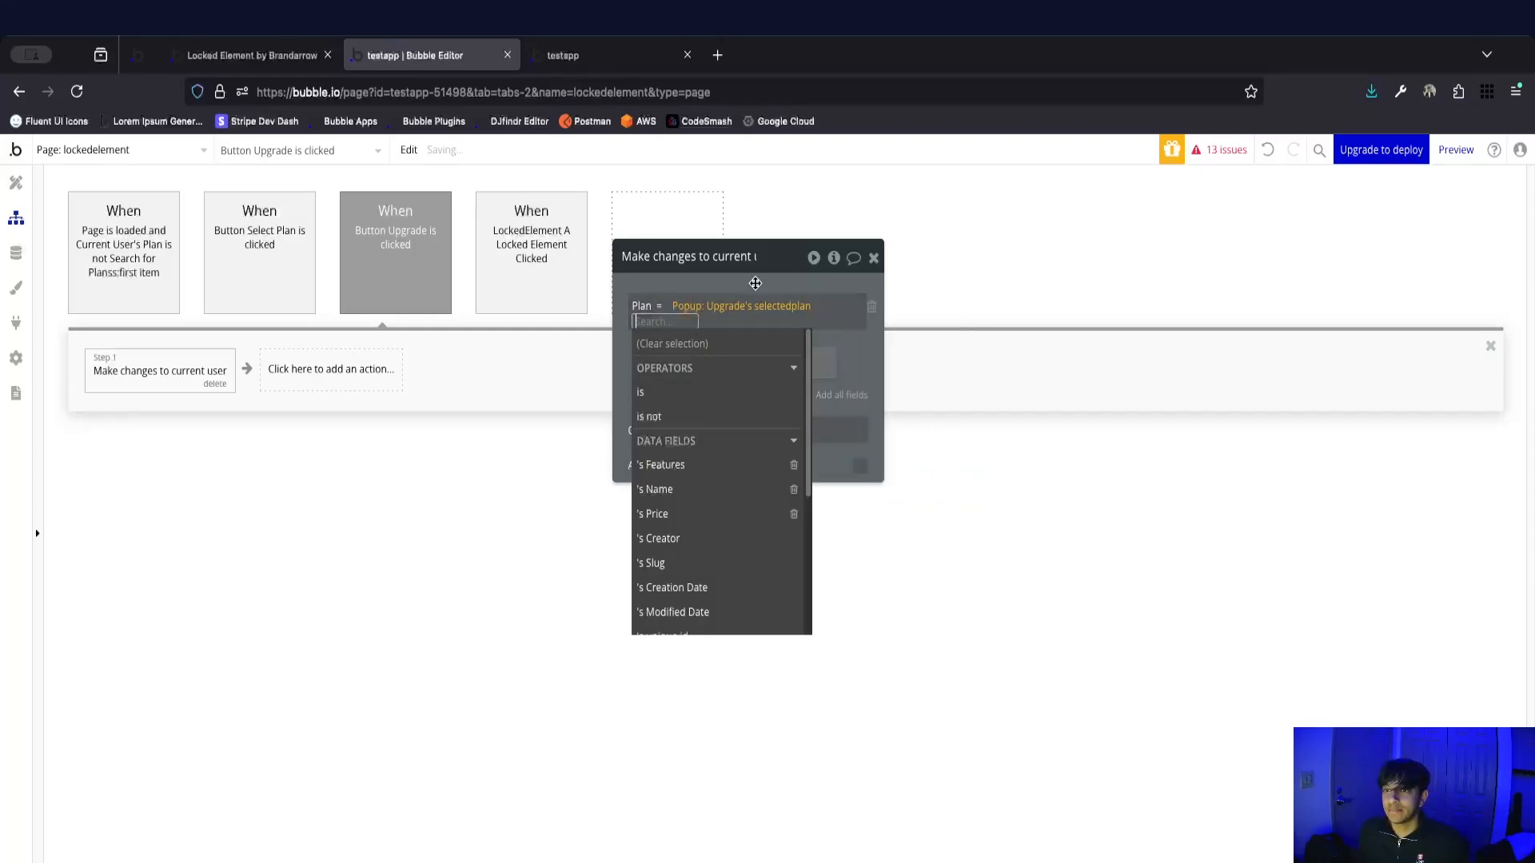
{"action": "left_click", "coordinate": [758, 286]}
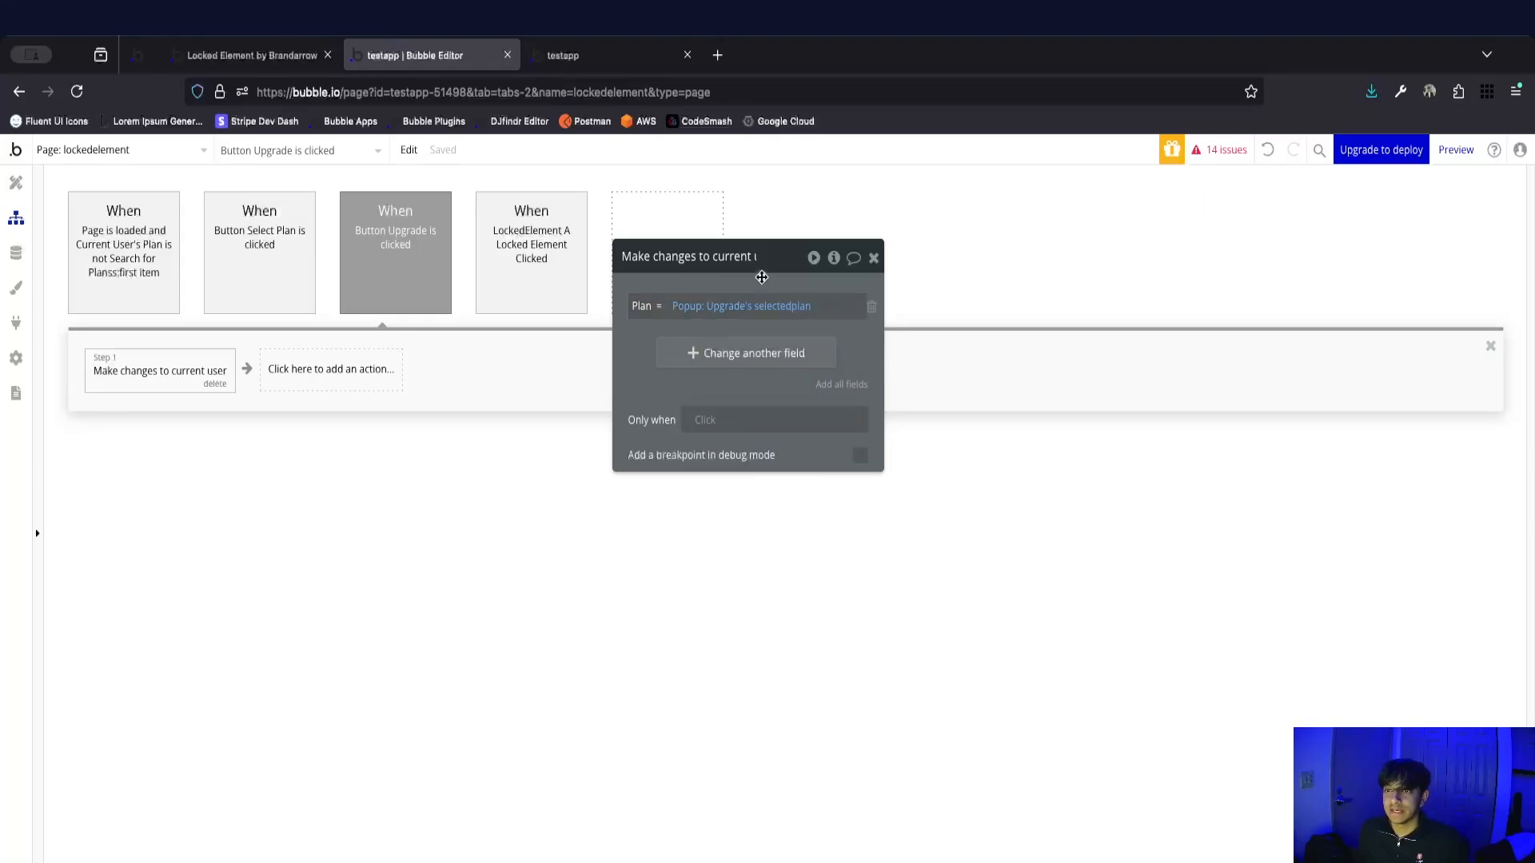
{"action": "left_click_drag", "start_coordinate": [760, 266], "coordinate": [654, 308]}
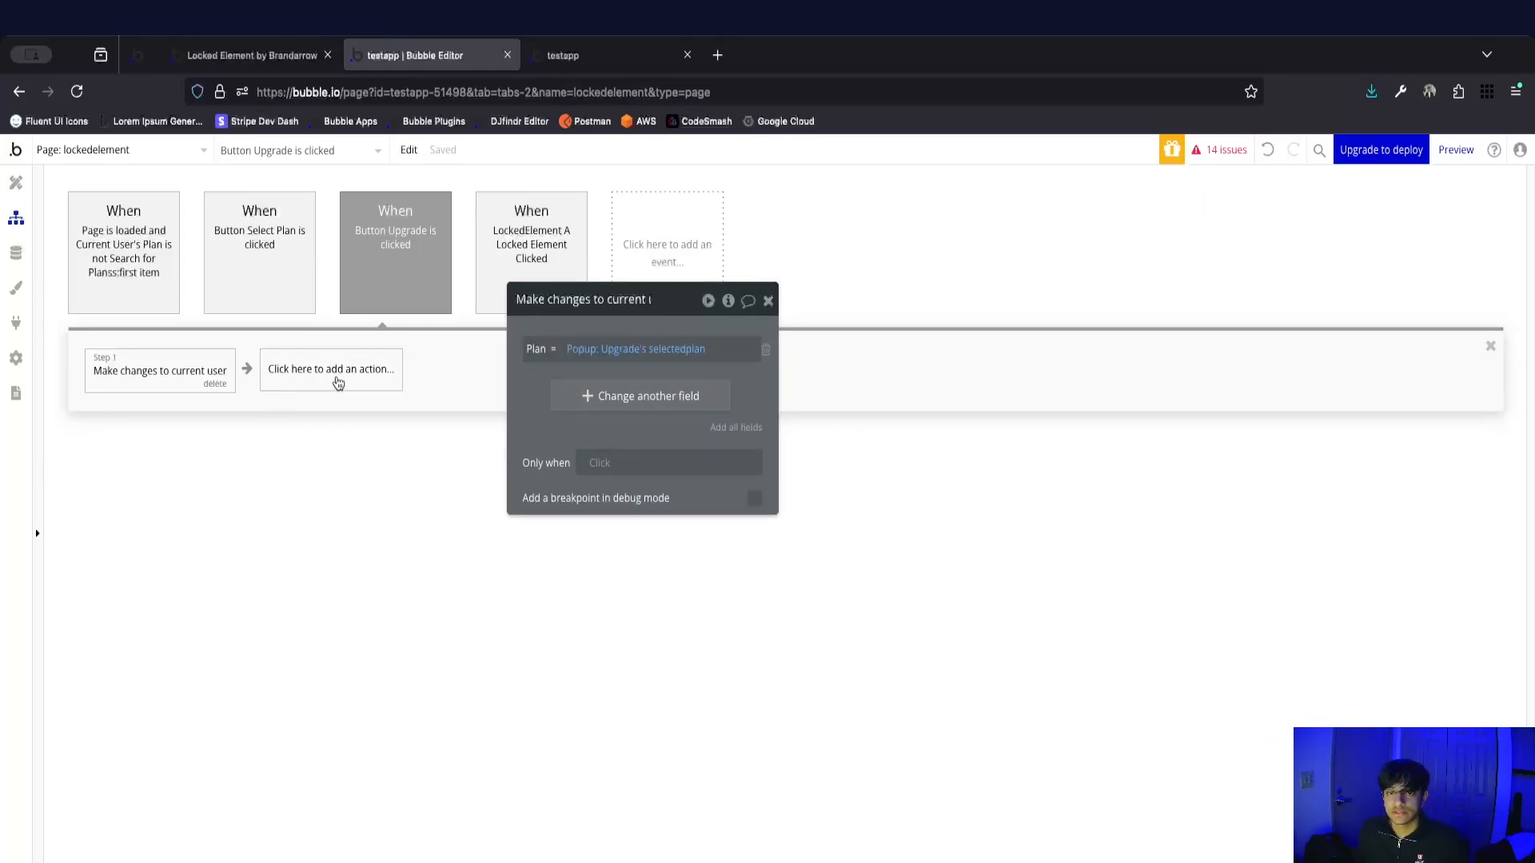
Add a Locked Element unlock action for LockedElement A as the second step of the Upgrade button workflow.
{"action": "left_click", "coordinate": [338, 383]}
{"action": "type", "text": "unlock"}
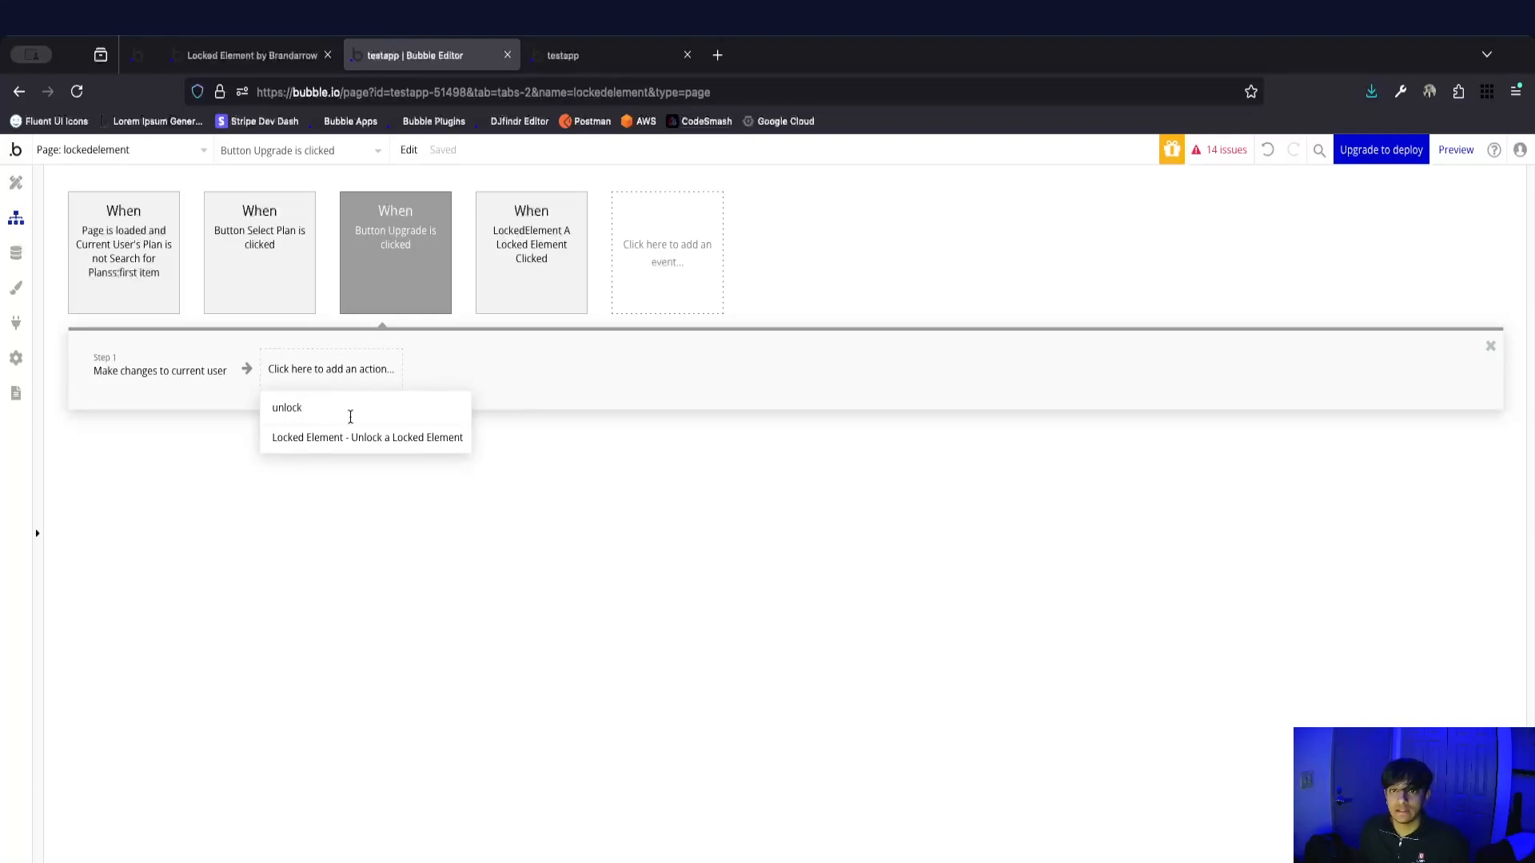
{"action": "left_click", "coordinate": [364, 438]}
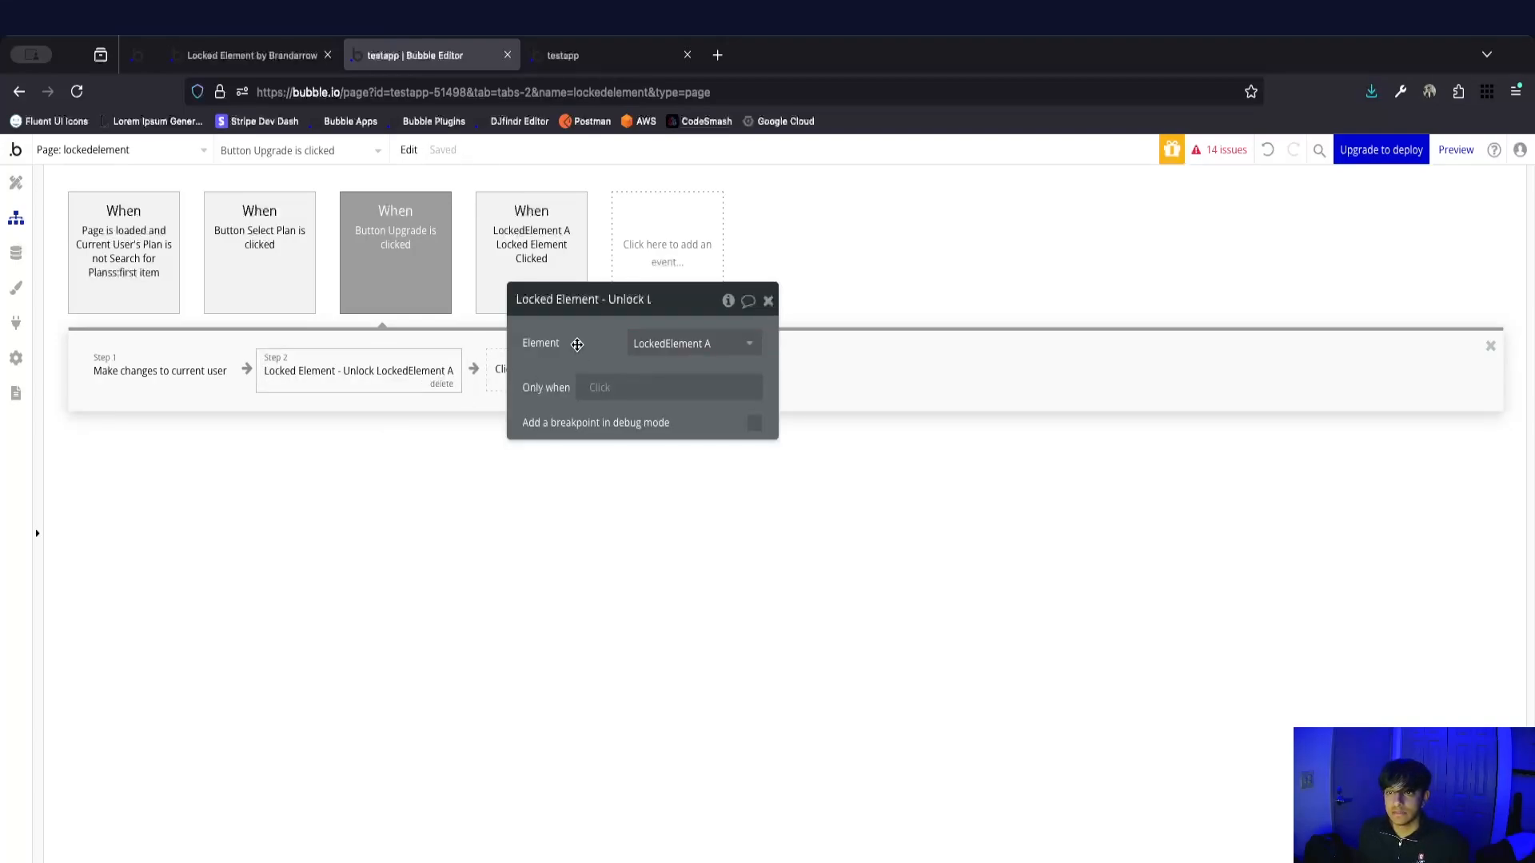
Add a Hide an element action for Popup: Upgrade as the third step of the Upgrade button workflow.
{"action": "left_click_drag", "start_coordinate": [580, 345], "coordinate": [716, 362]}
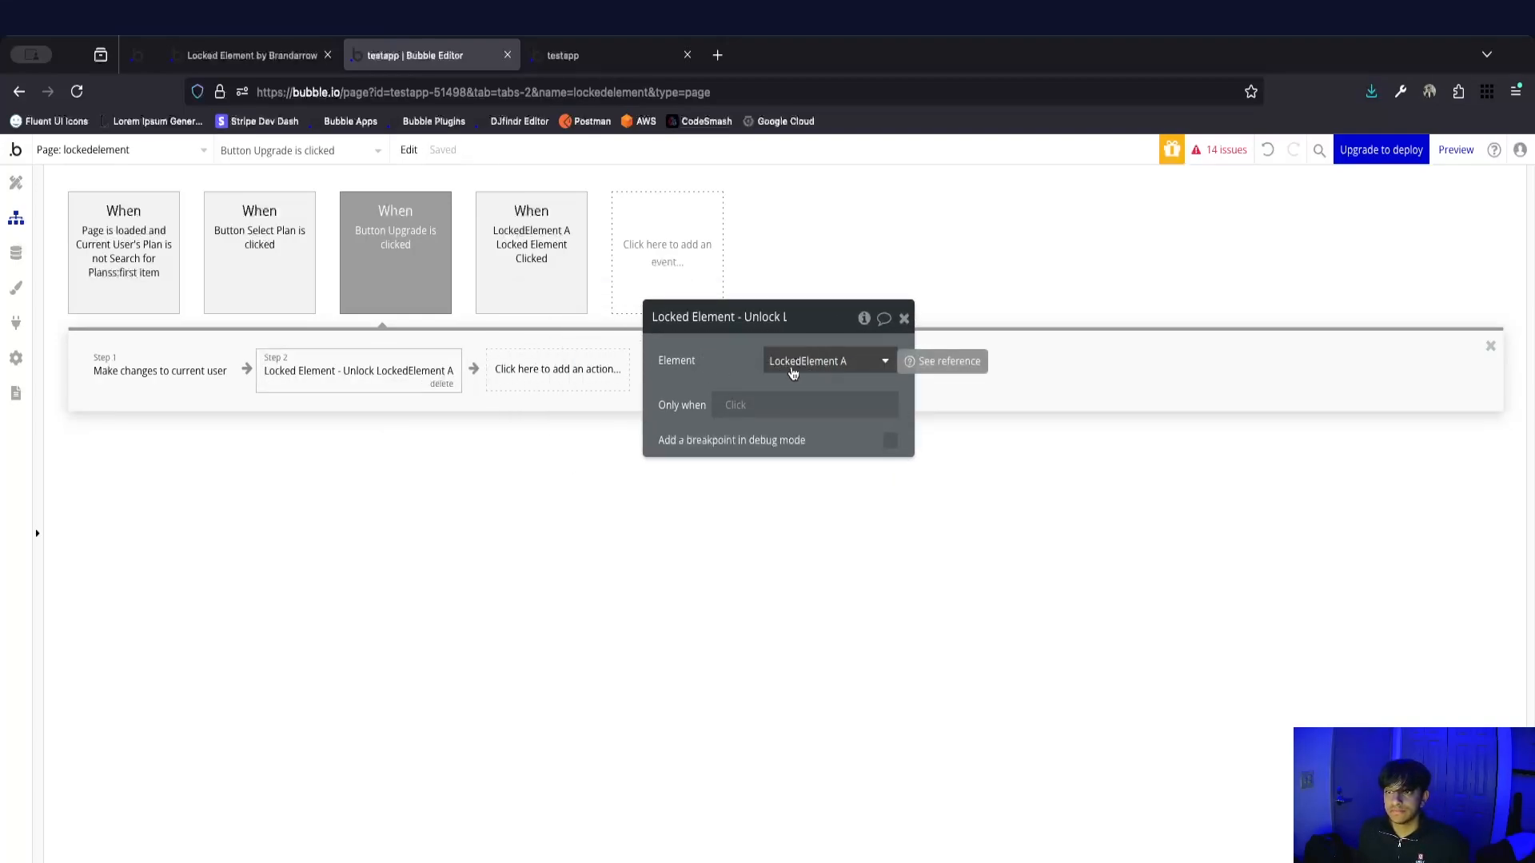
{"action": "left_click", "coordinate": [529, 377]}
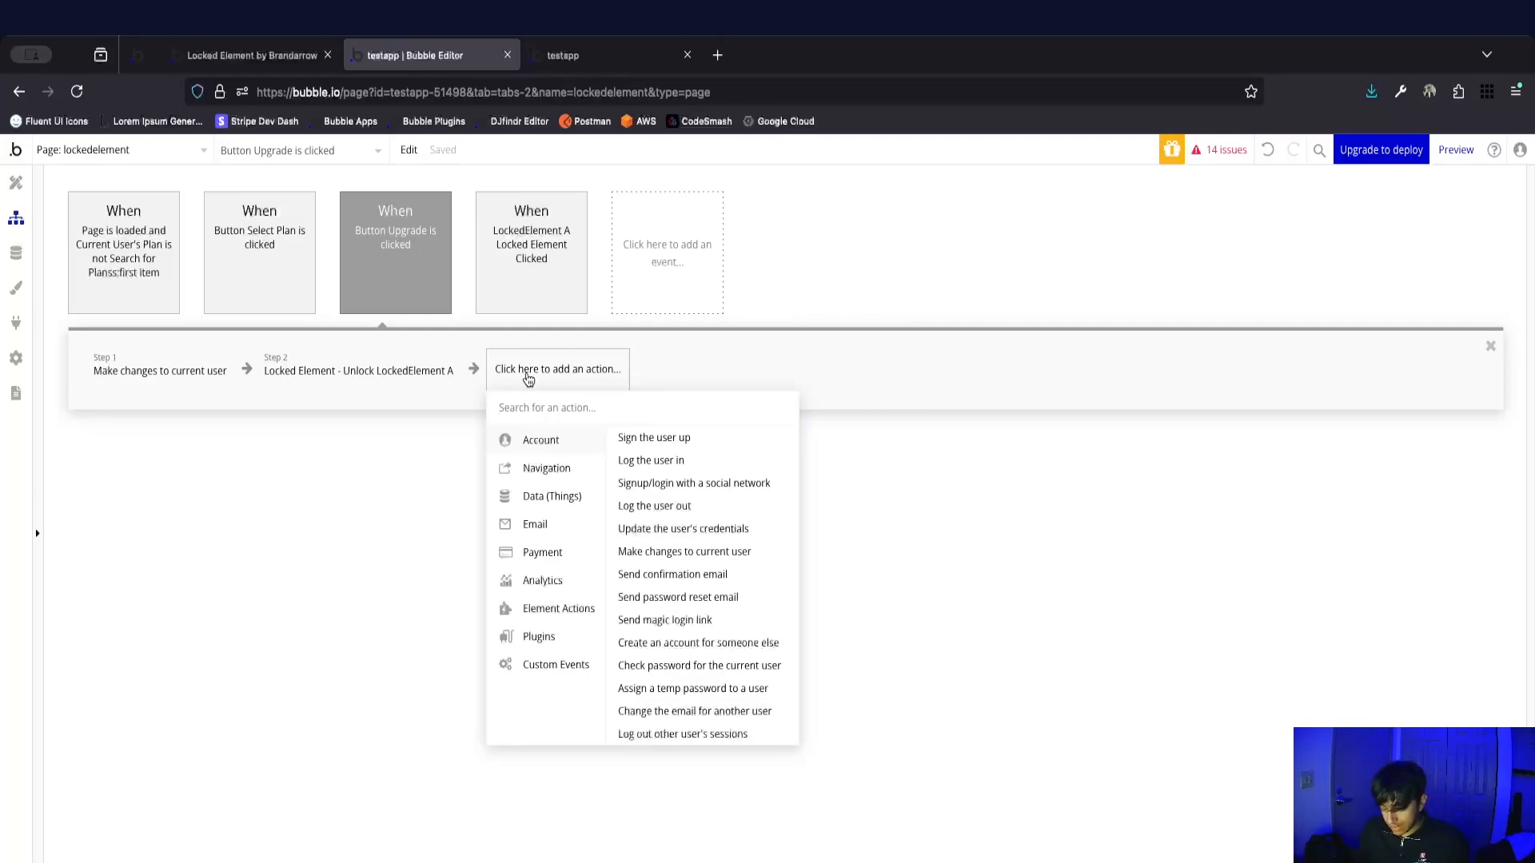
{"action": "type", "text": "hide"}
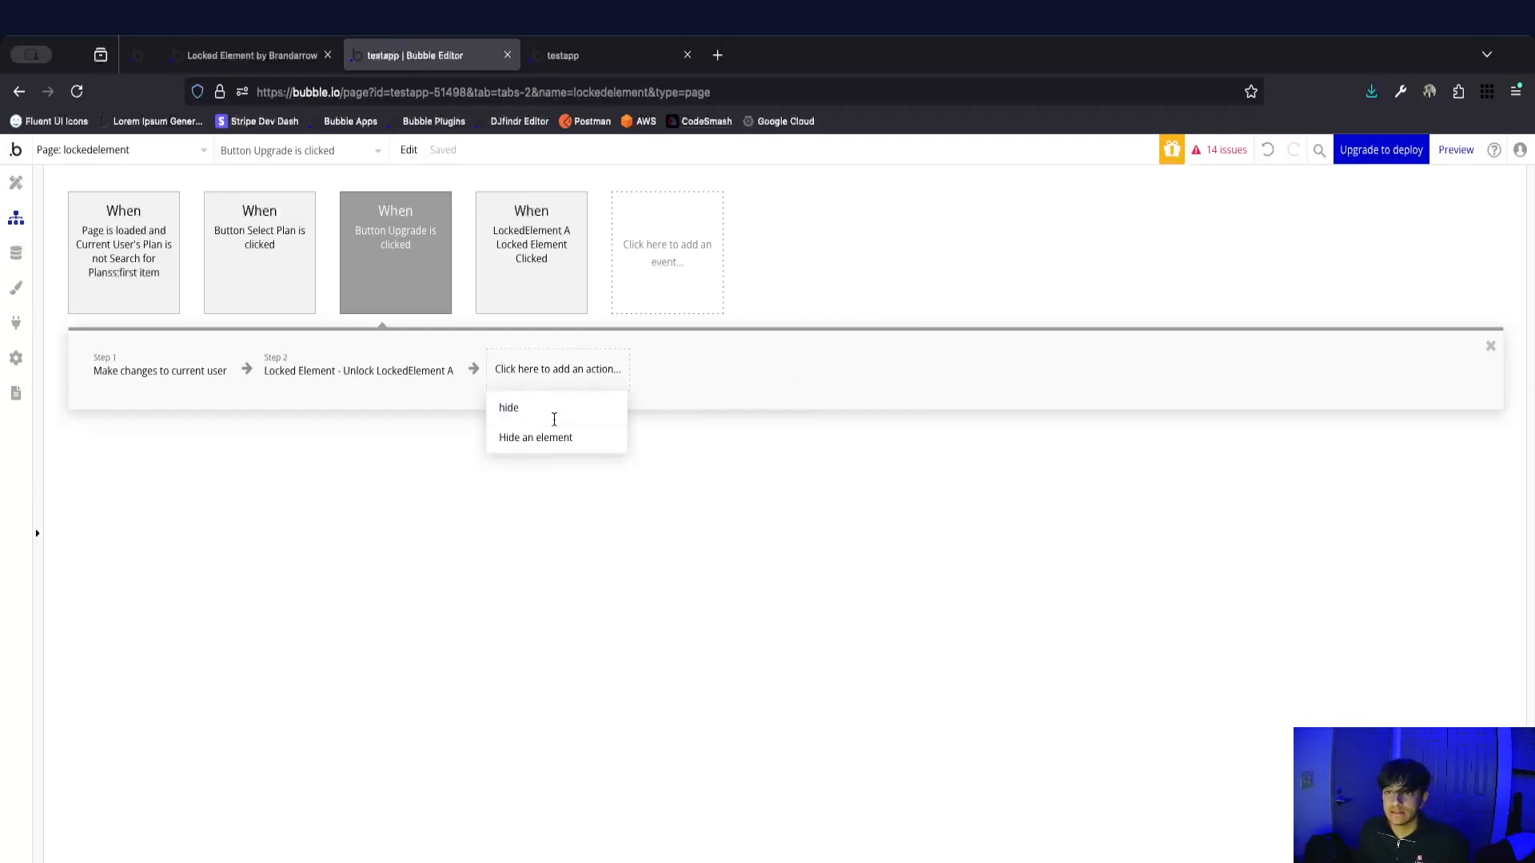
{"action": "left_click", "coordinate": [557, 438]}
{"action": "left_click", "coordinate": [831, 357]}
{"action": "left_click", "coordinate": [823, 388]}
Copy the Only when expression from the Page is loaded event for reuse on the LockedElement A unlock action.
{"action": "left_click", "coordinate": [295, 390]}
{"action": "left_click_drag", "start_coordinate": [691, 374], "coordinate": [557, 387]}
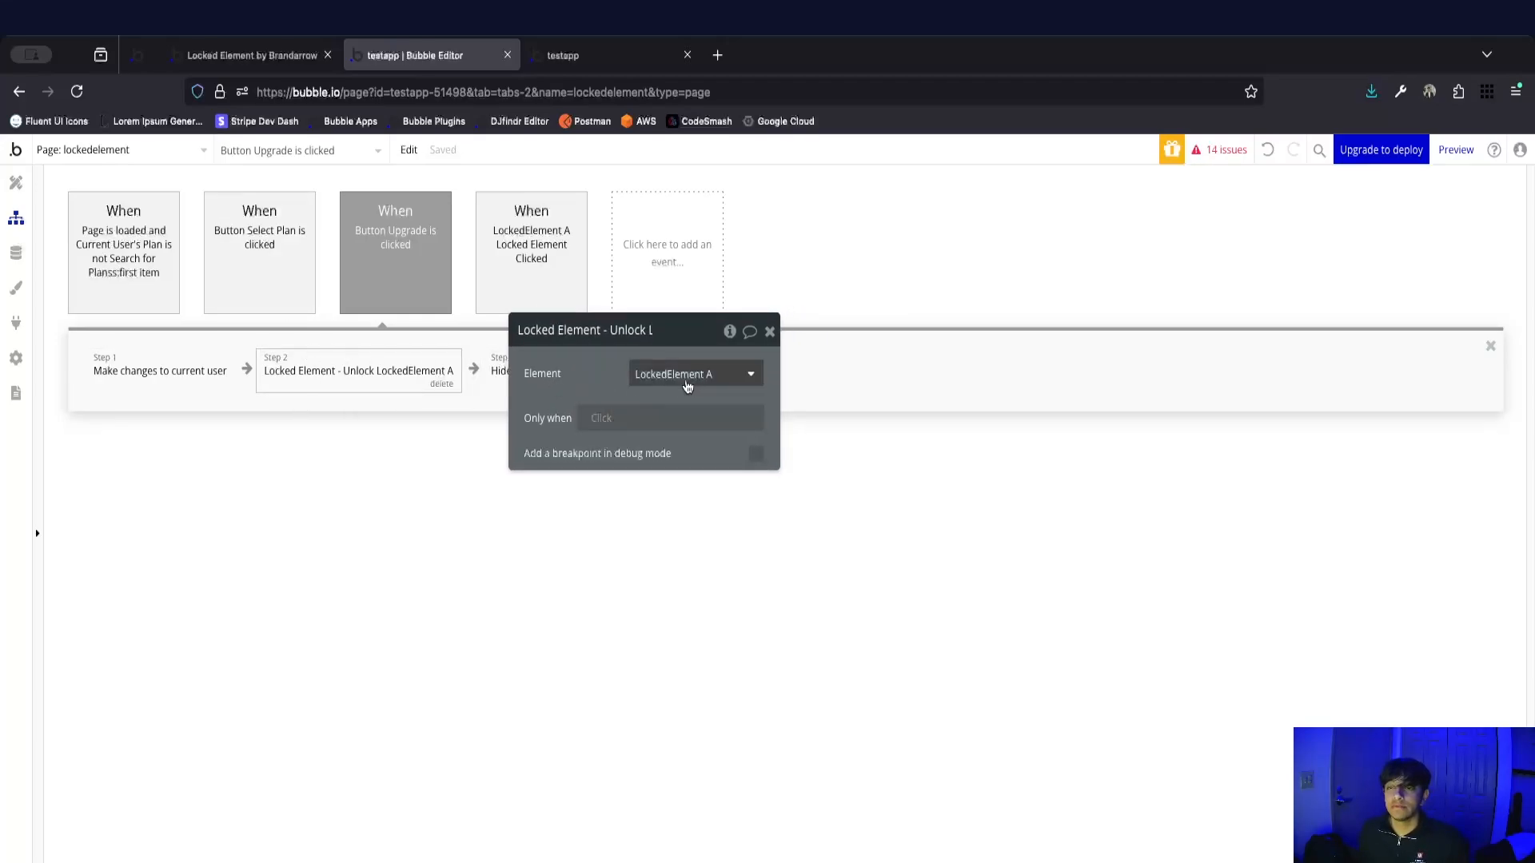
{"action": "left_click_drag", "start_coordinate": [612, 385], "coordinate": [597, 399]}
{"action": "mouse_move", "coordinate": [598, 398]}
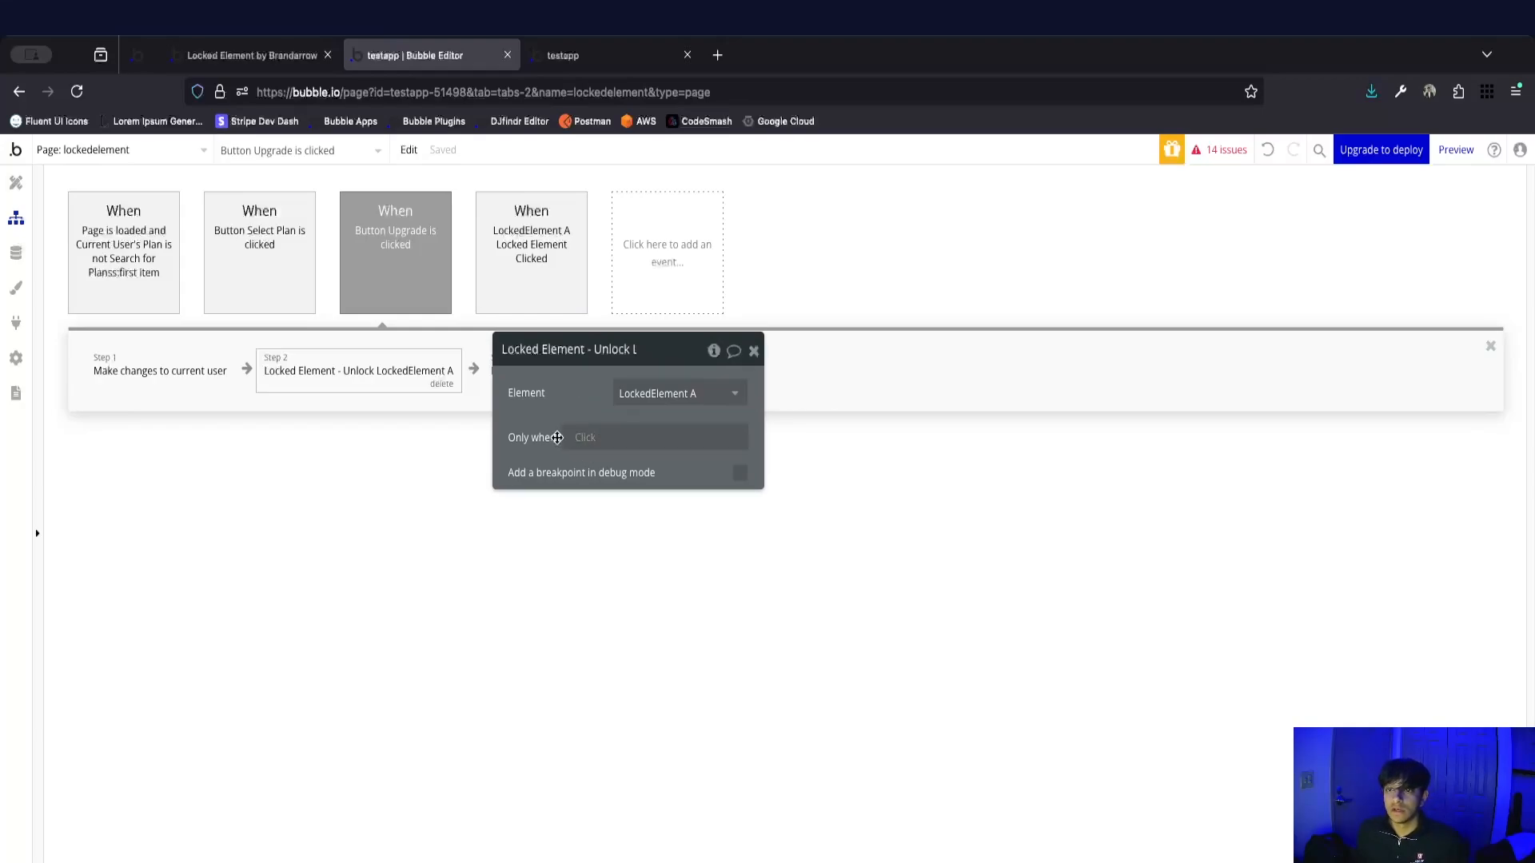
{"action": "left_click", "coordinate": [114, 255]}
{"action": "left_click", "coordinate": [188, 368]}
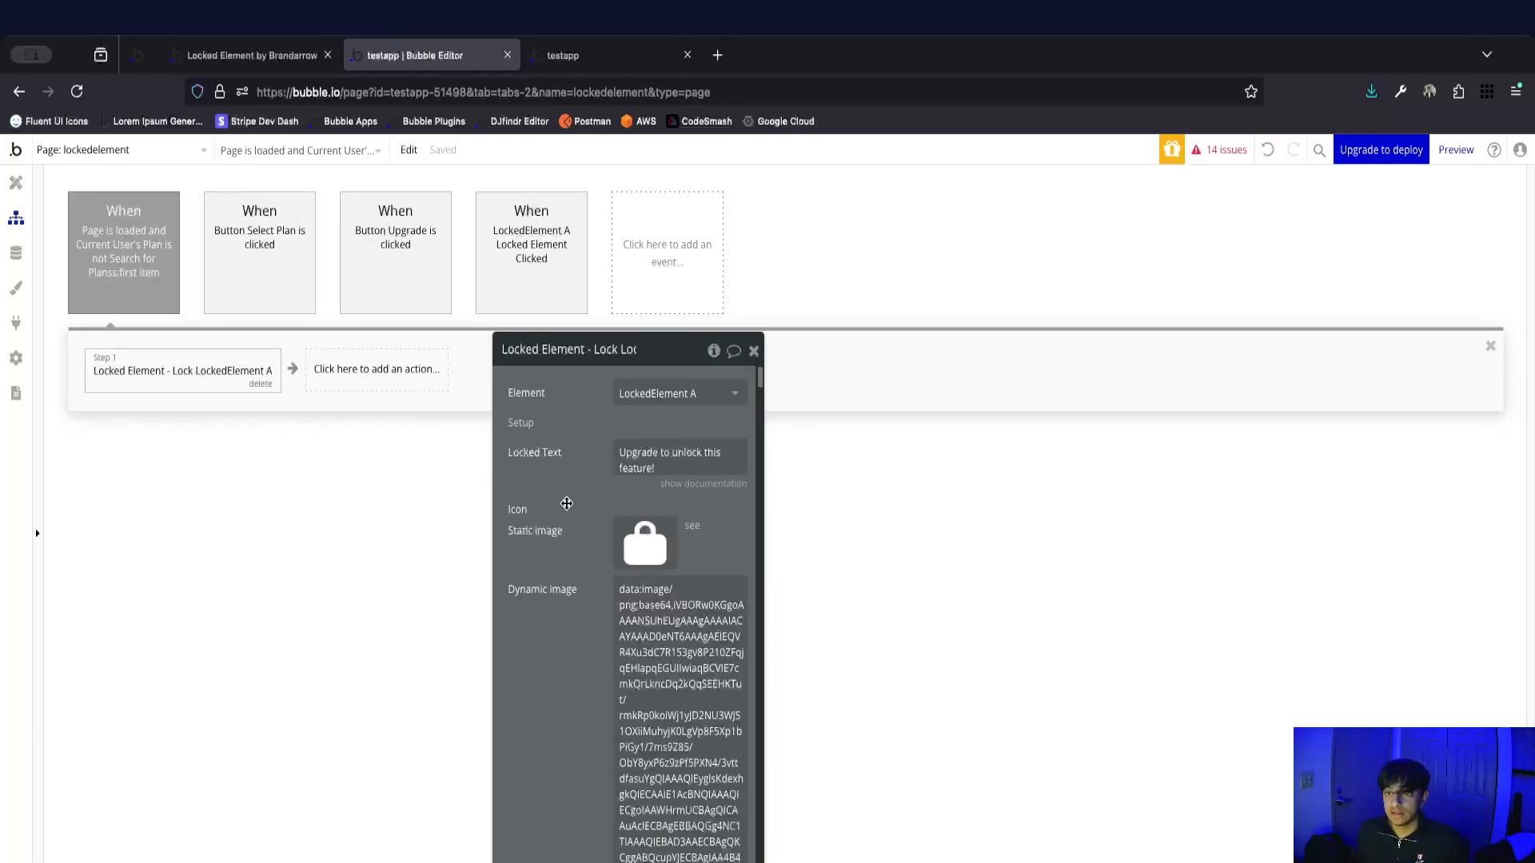
{"action": "left_click", "coordinate": [111, 261]}
{"action": "right_click", "coordinate": [616, 473]}
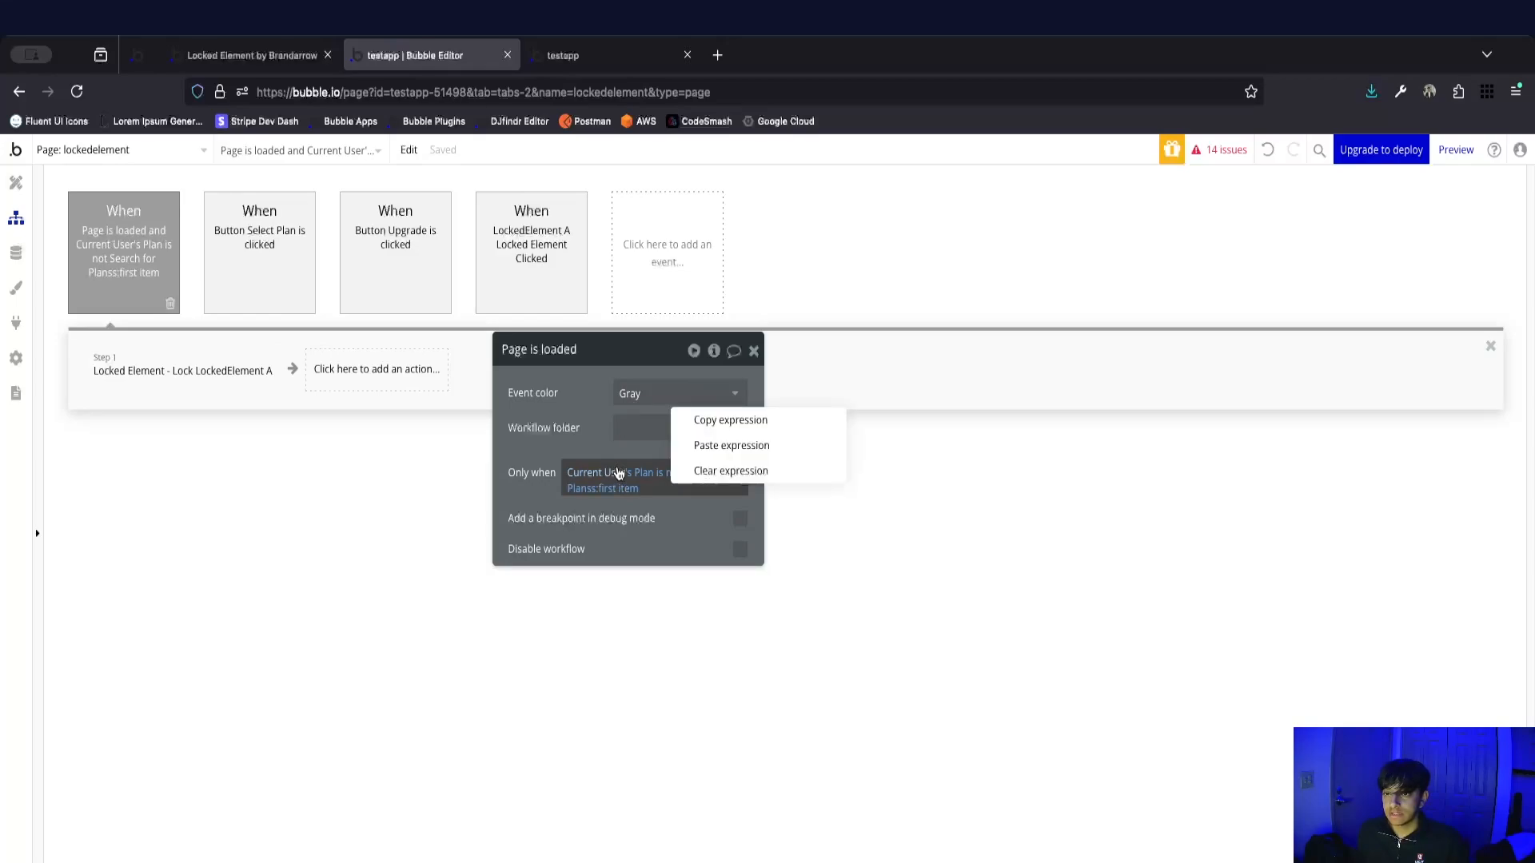
{"action": "left_click", "coordinate": [711, 424]}
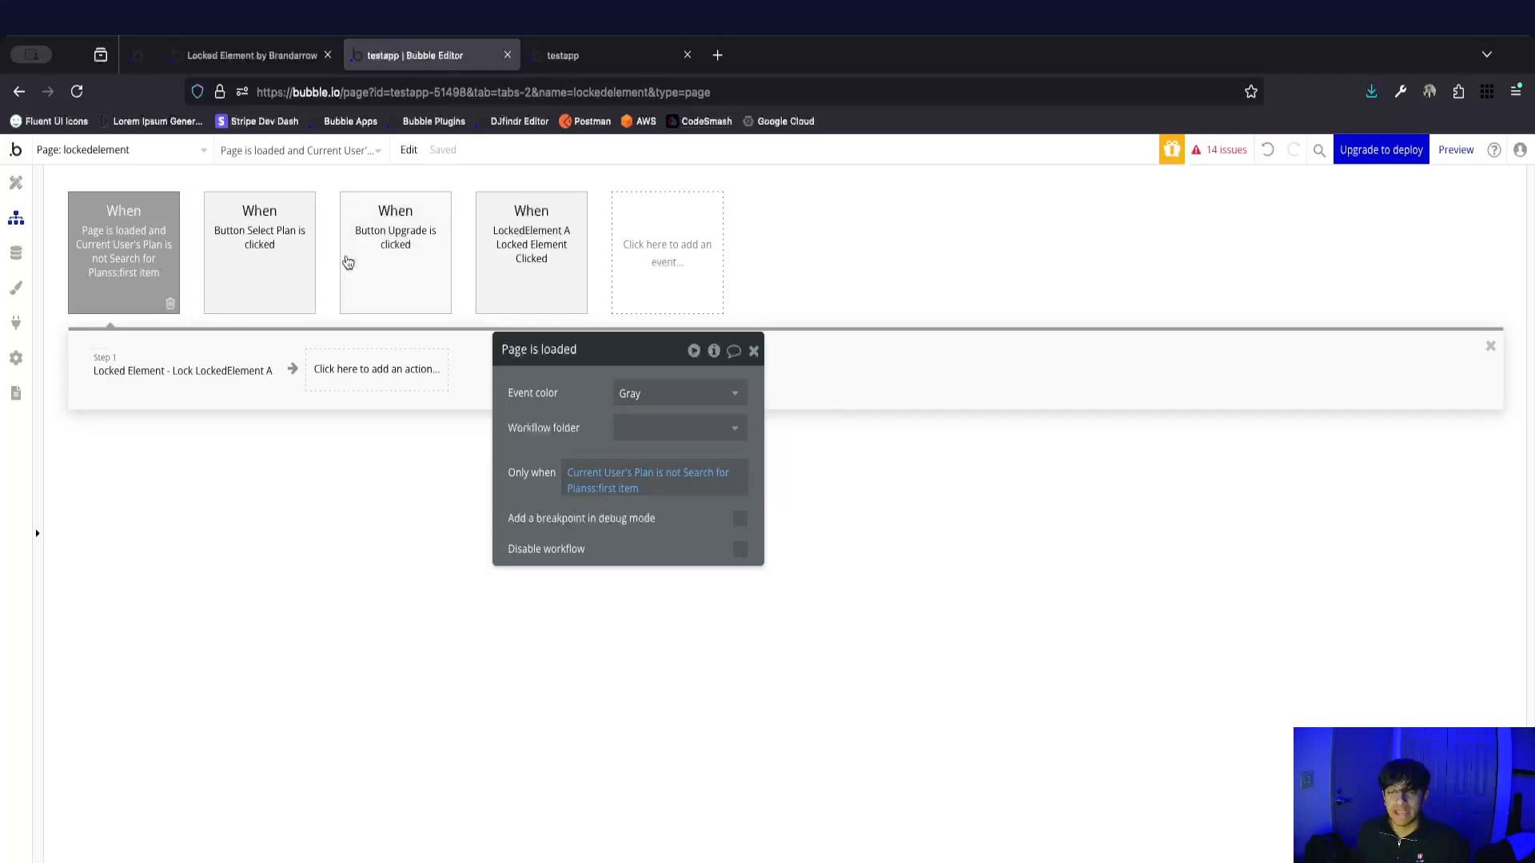
Paste the condition into the Unlock LockedElement A action's Only when and set its operator to "is".
{"action": "left_click", "coordinate": [398, 254]}
{"action": "left_click", "coordinate": [303, 367]}
{"action": "right_click", "coordinate": [607, 440]}
{"action": "left_click", "coordinate": [687, 411]}
{"action": "left_click", "coordinate": [665, 439]}
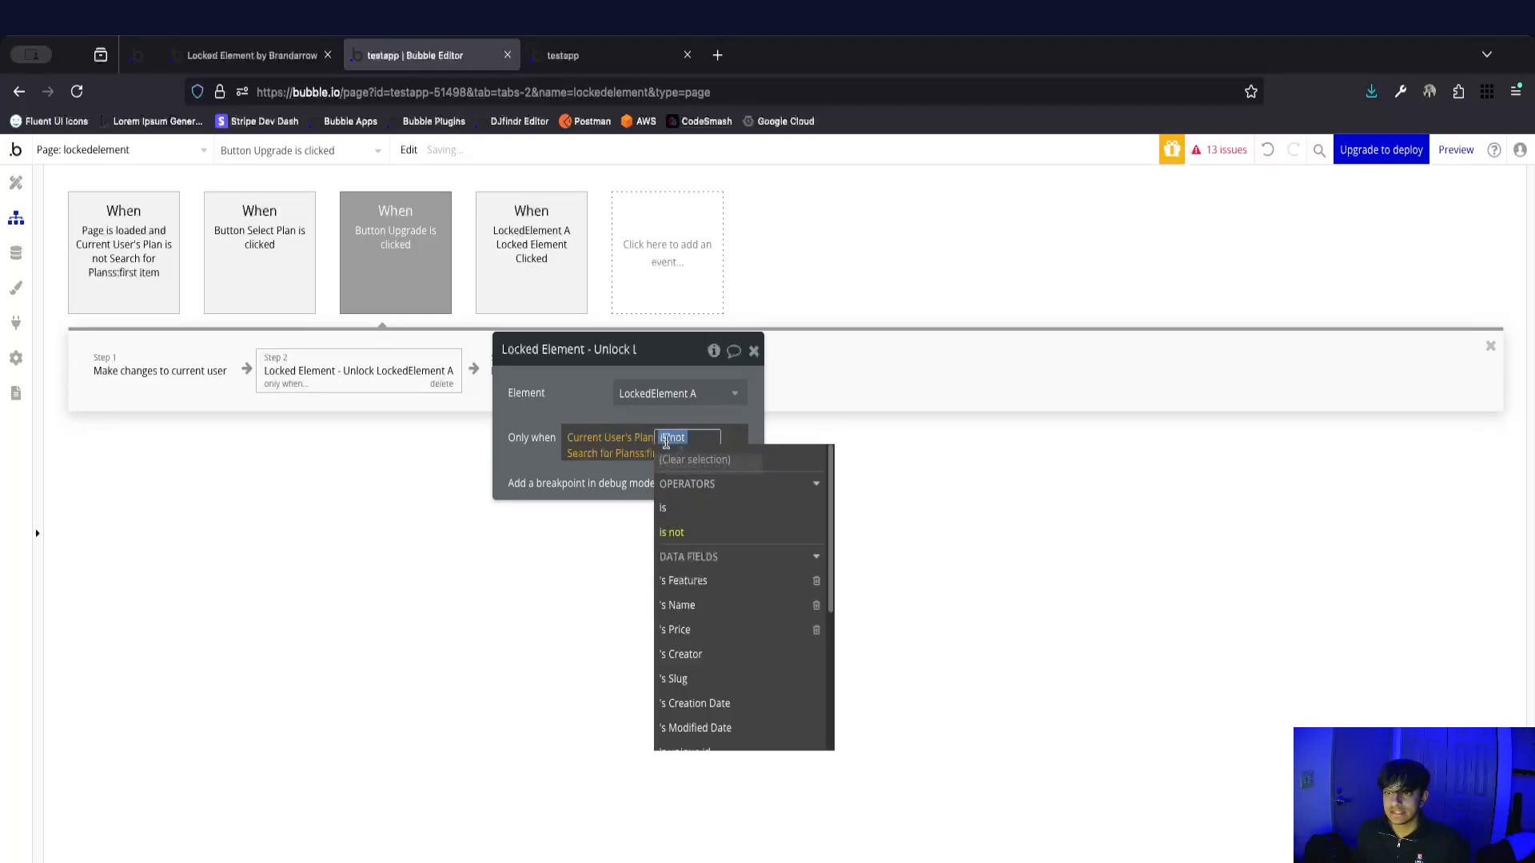
{"action": "left_click", "coordinate": [680, 508]}
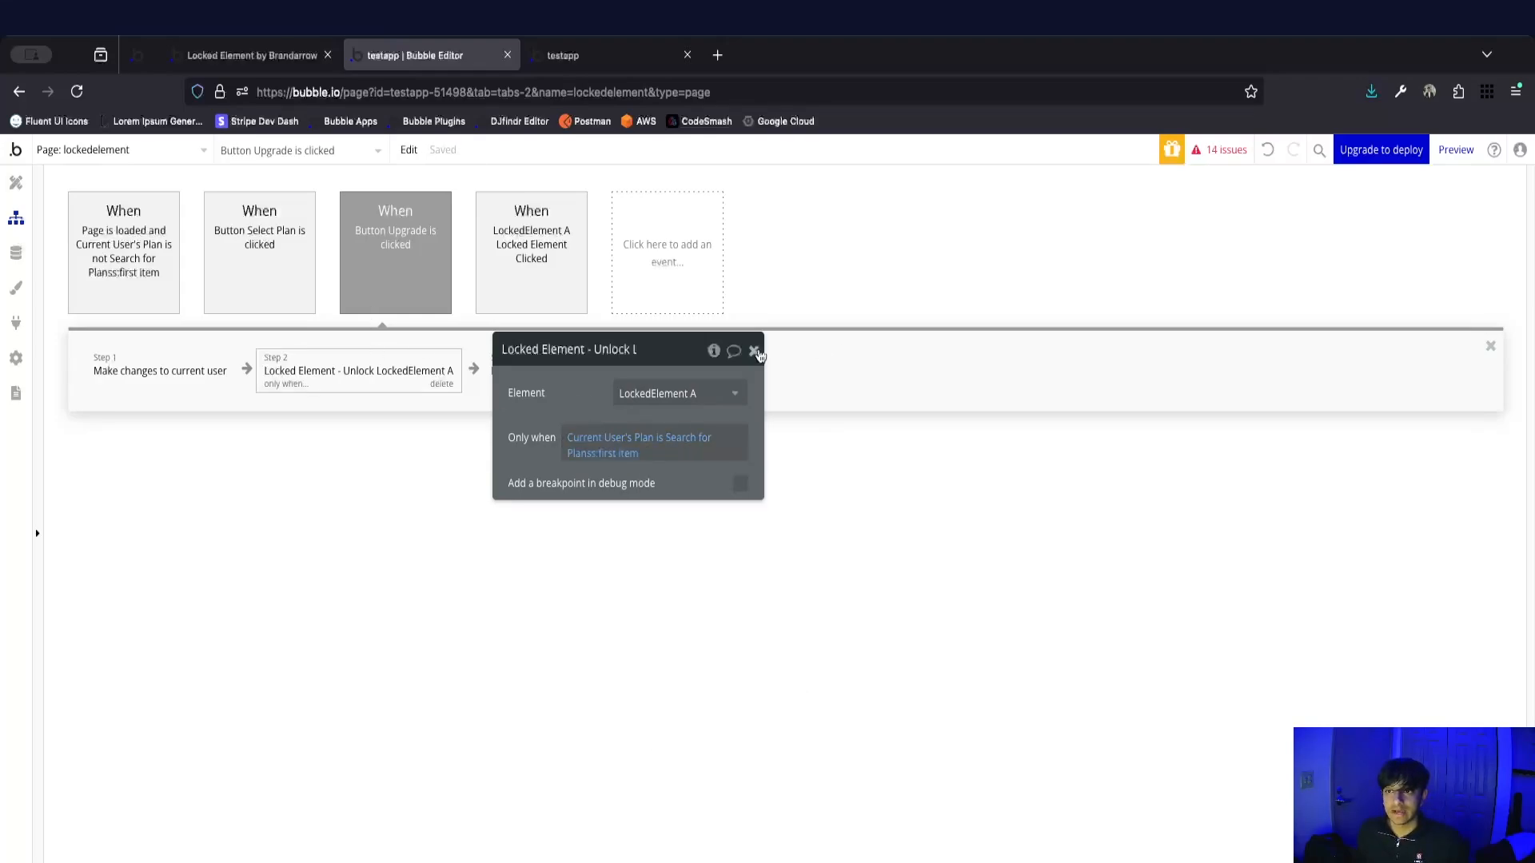
{"action": "left_click", "coordinate": [754, 351]}
In the testapp preview, open the upgrade popup from the locked Sales by Team Member group and upgrade to the Lite plan.
{"action": "left_click", "coordinate": [616, 57]}
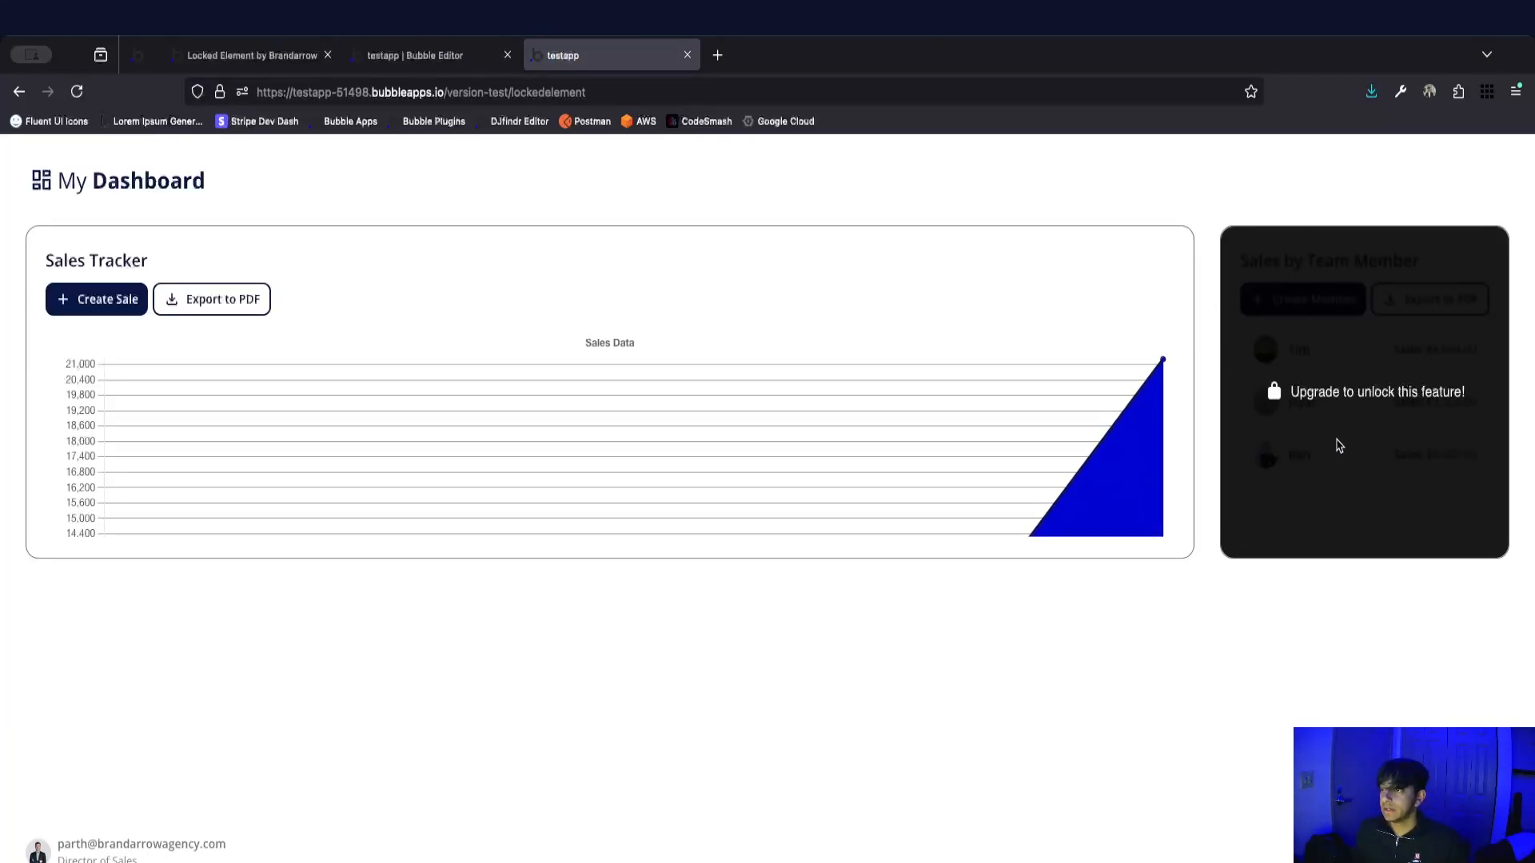
{"action": "left_click", "coordinate": [1342, 436]}
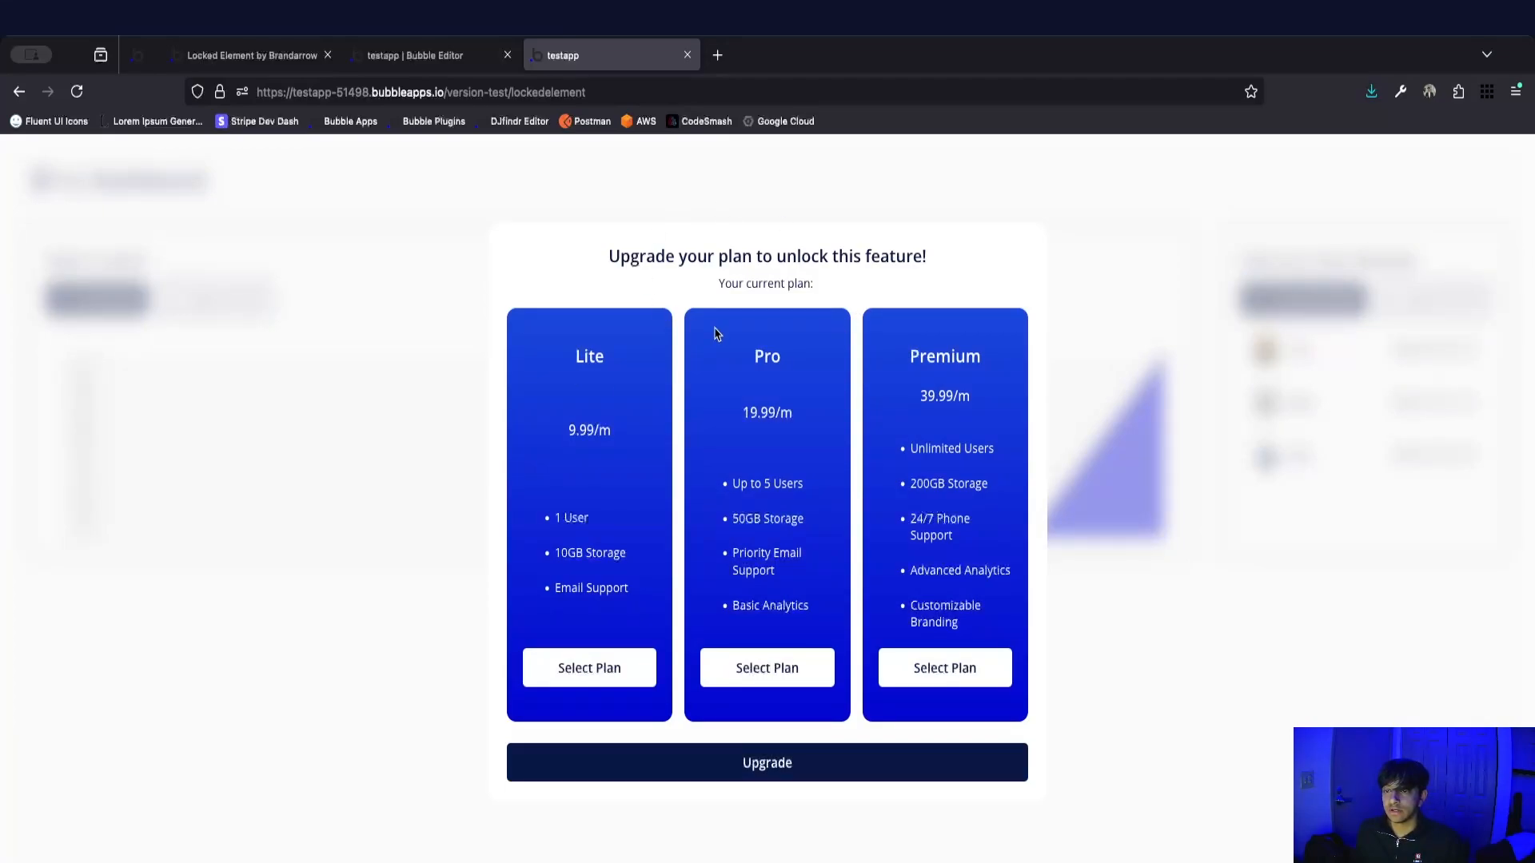
{"action": "left_click", "coordinate": [623, 672]}
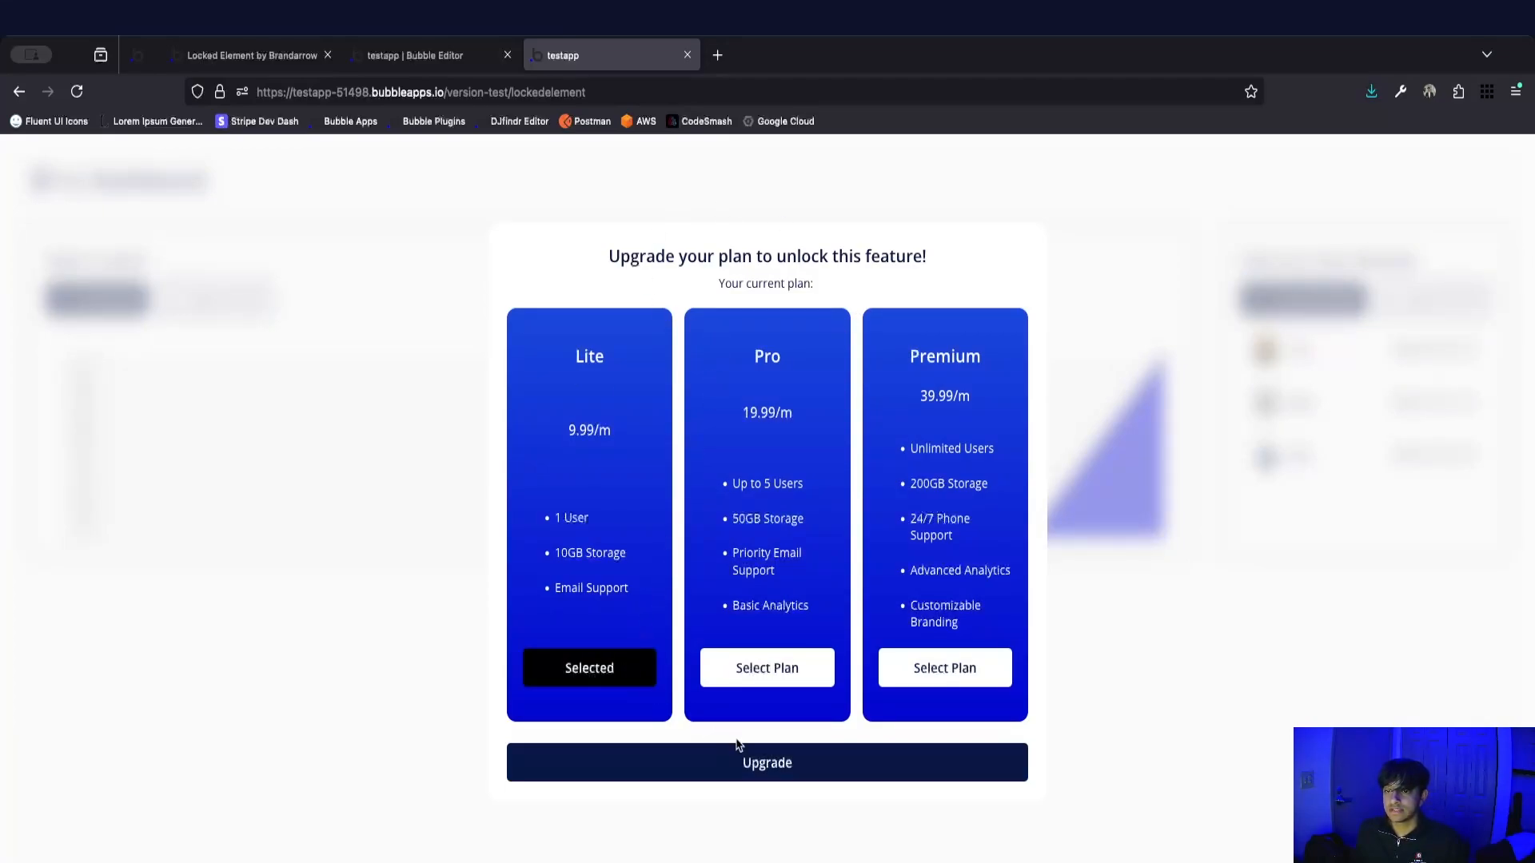
{"action": "left_click", "coordinate": [783, 767]}
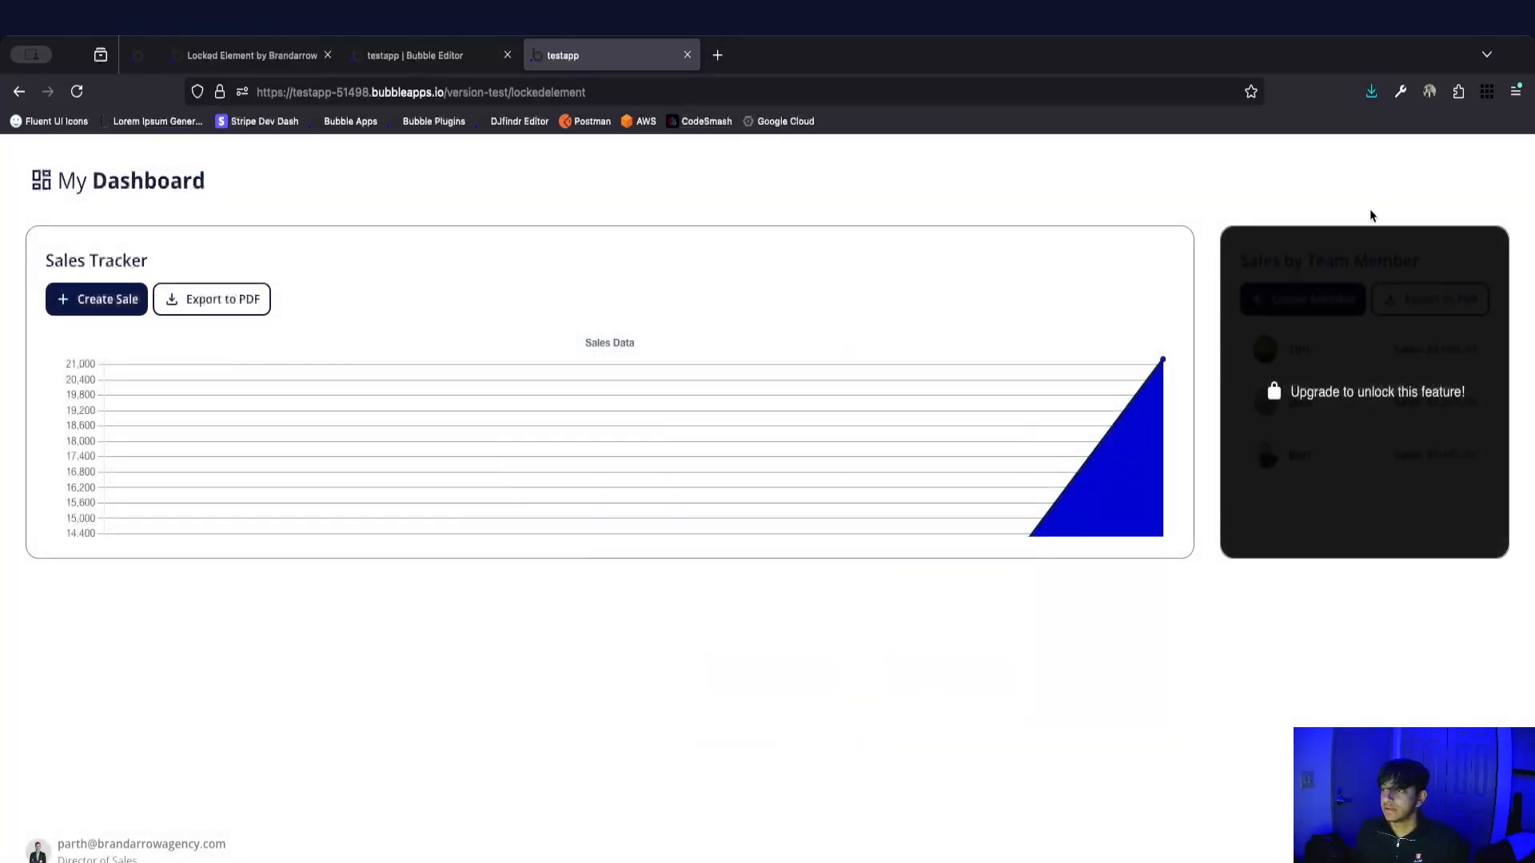
Reopen the upgrade popup from the locked group, check the current plan, and upgrade to the Pro plan.
{"action": "left_click", "coordinate": [1321, 305]}
{"action": "left_click_drag", "start_coordinate": [755, 283], "coordinate": [709, 284]}
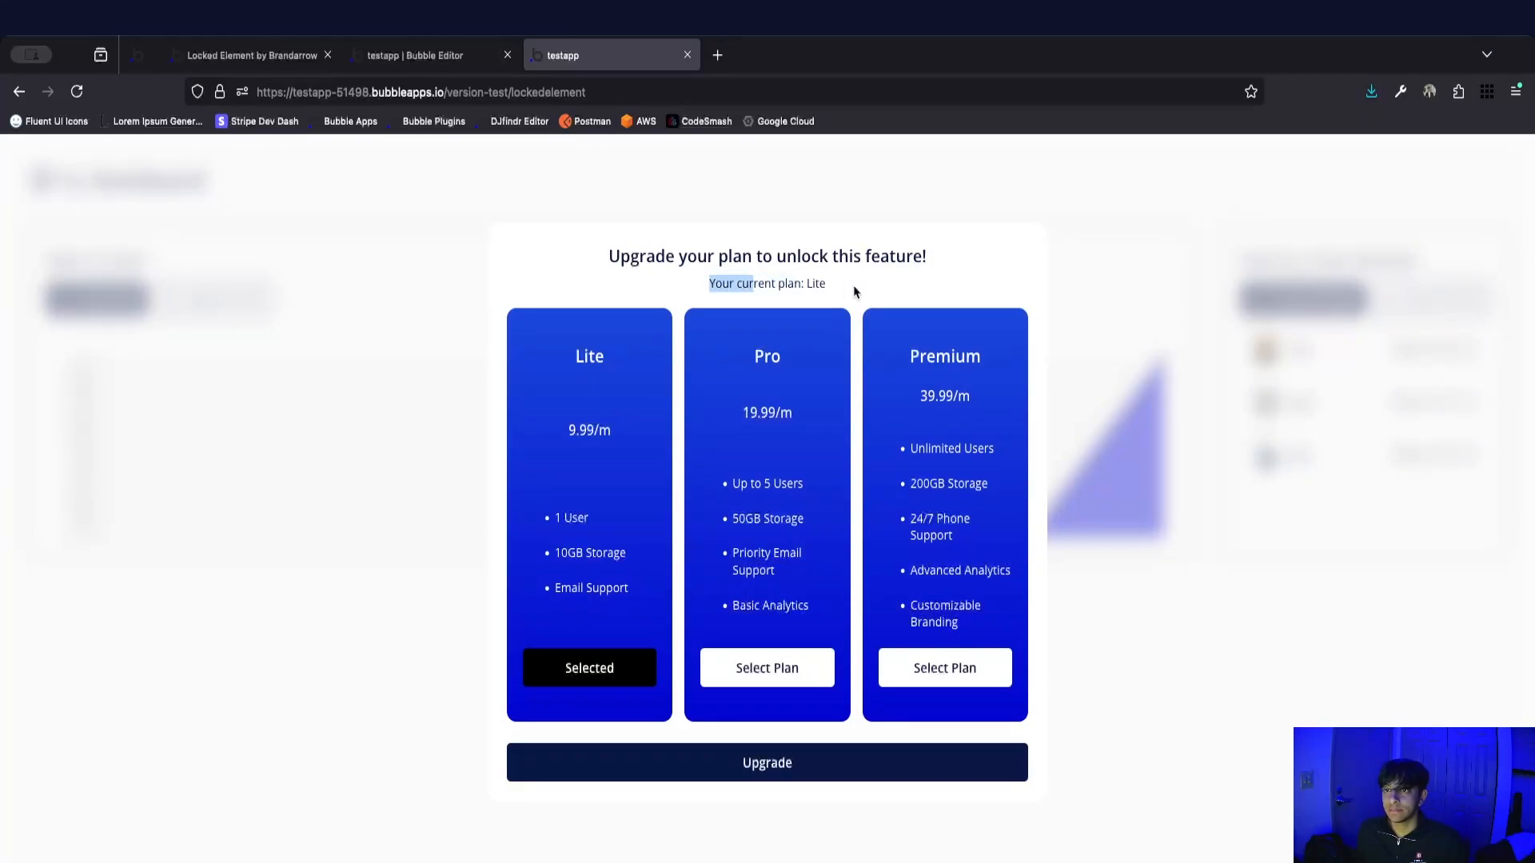
{"action": "left_click", "coordinate": [826, 286]}
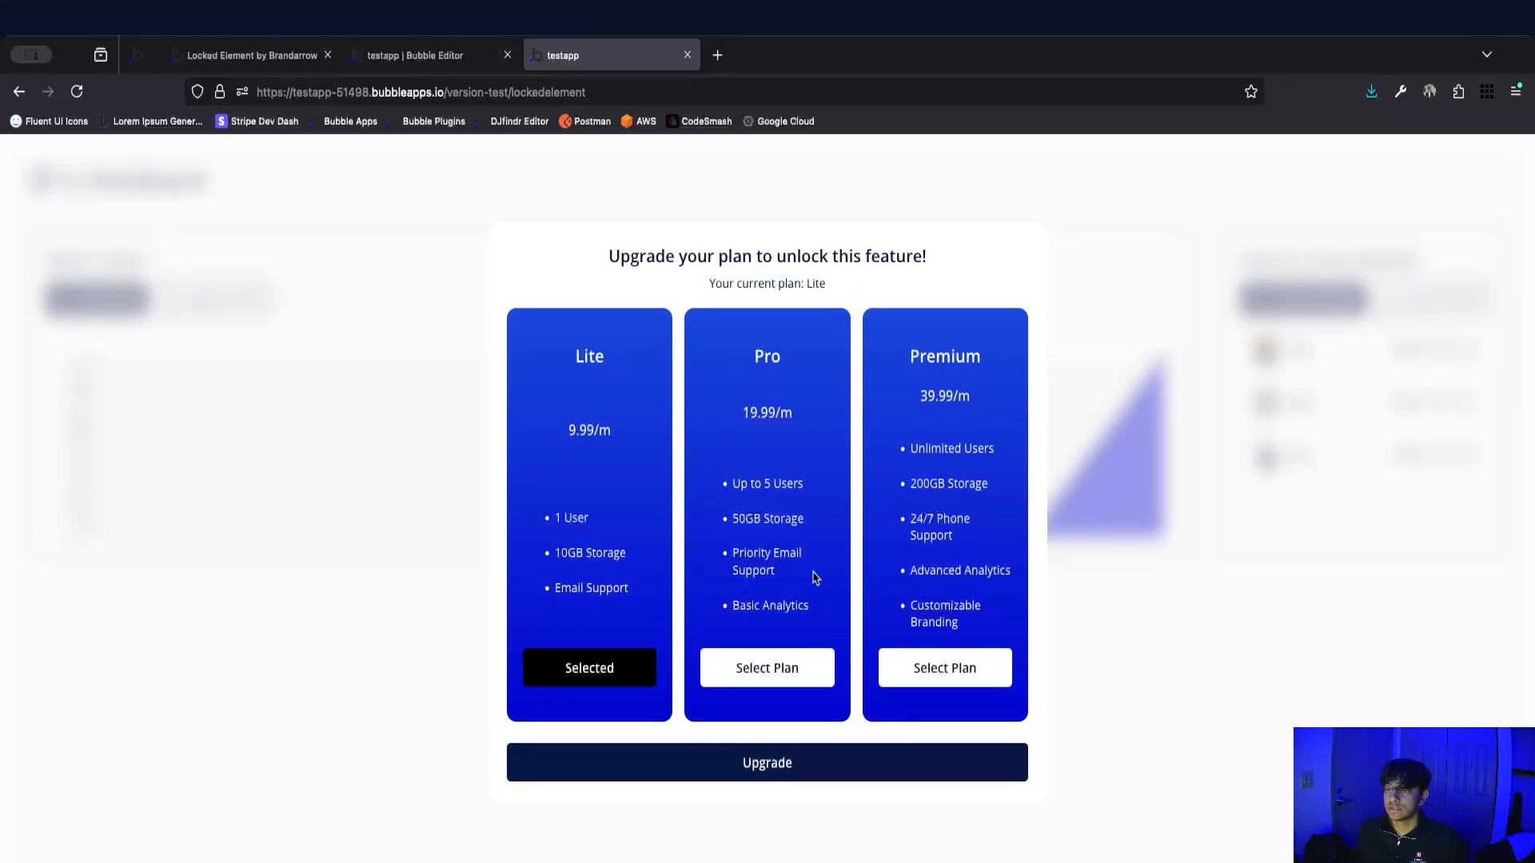
{"action": "left_click", "coordinate": [779, 668]}
{"action": "left_click", "coordinate": [899, 752]}
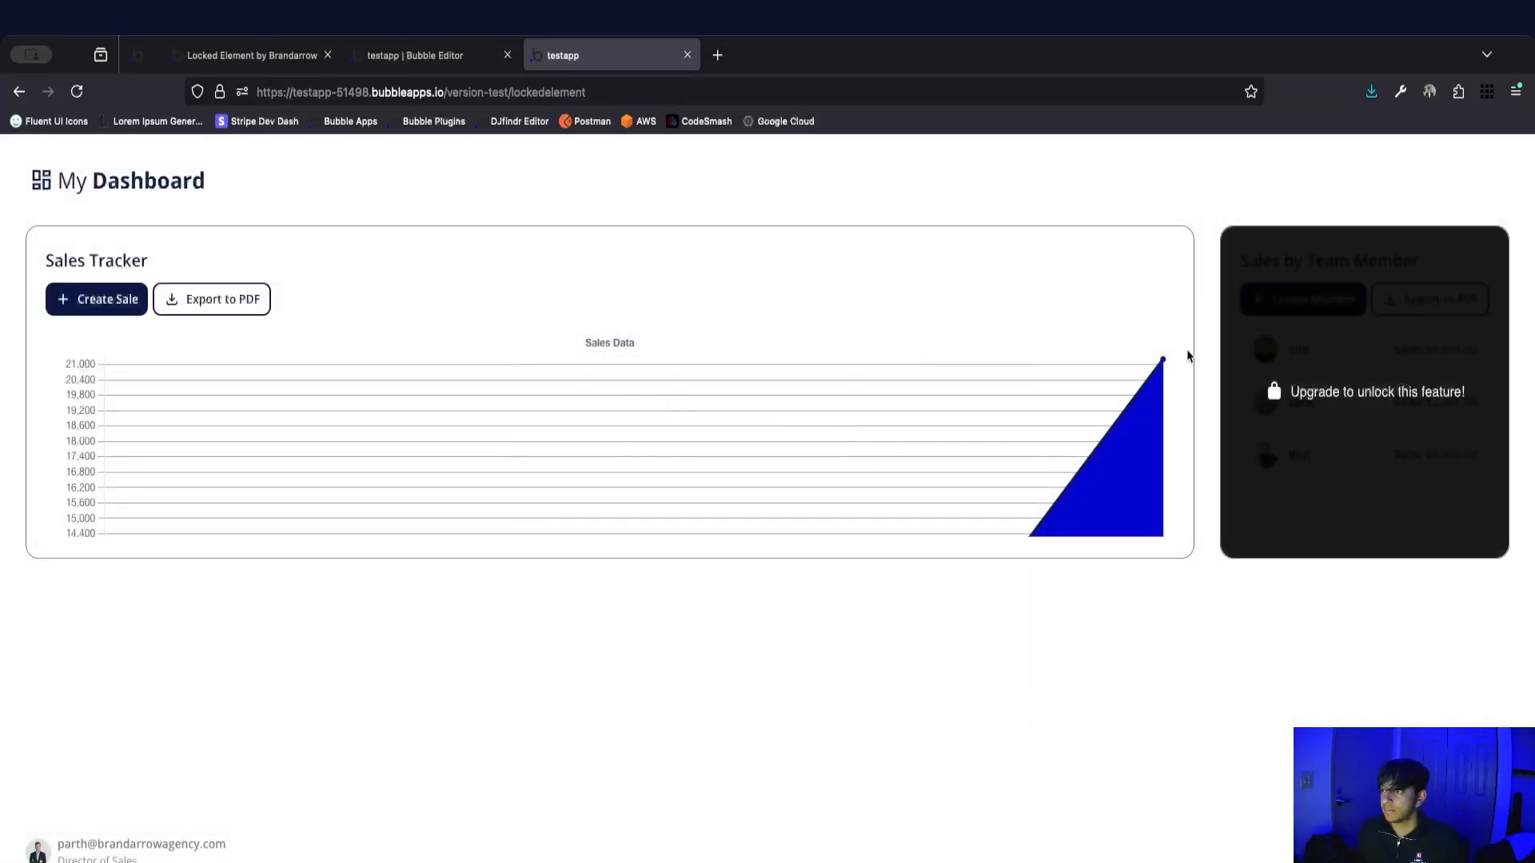
Reopen the upgrade popup from the locked group and upgrade to the Premium plan.
{"action": "left_click", "coordinate": [1375, 346]}
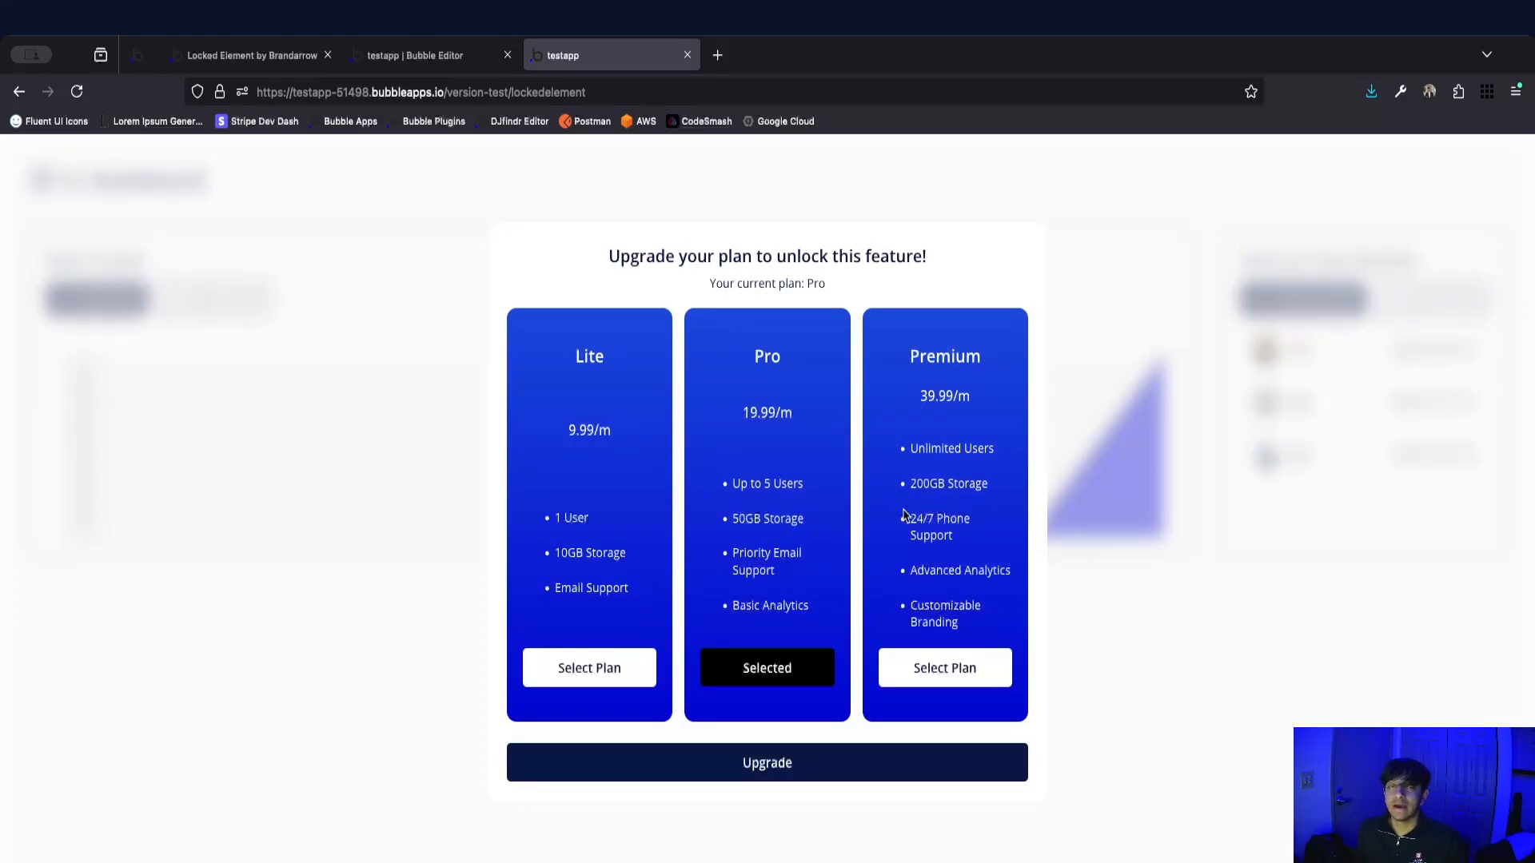
{"action": "left_click", "coordinate": [947, 675]}
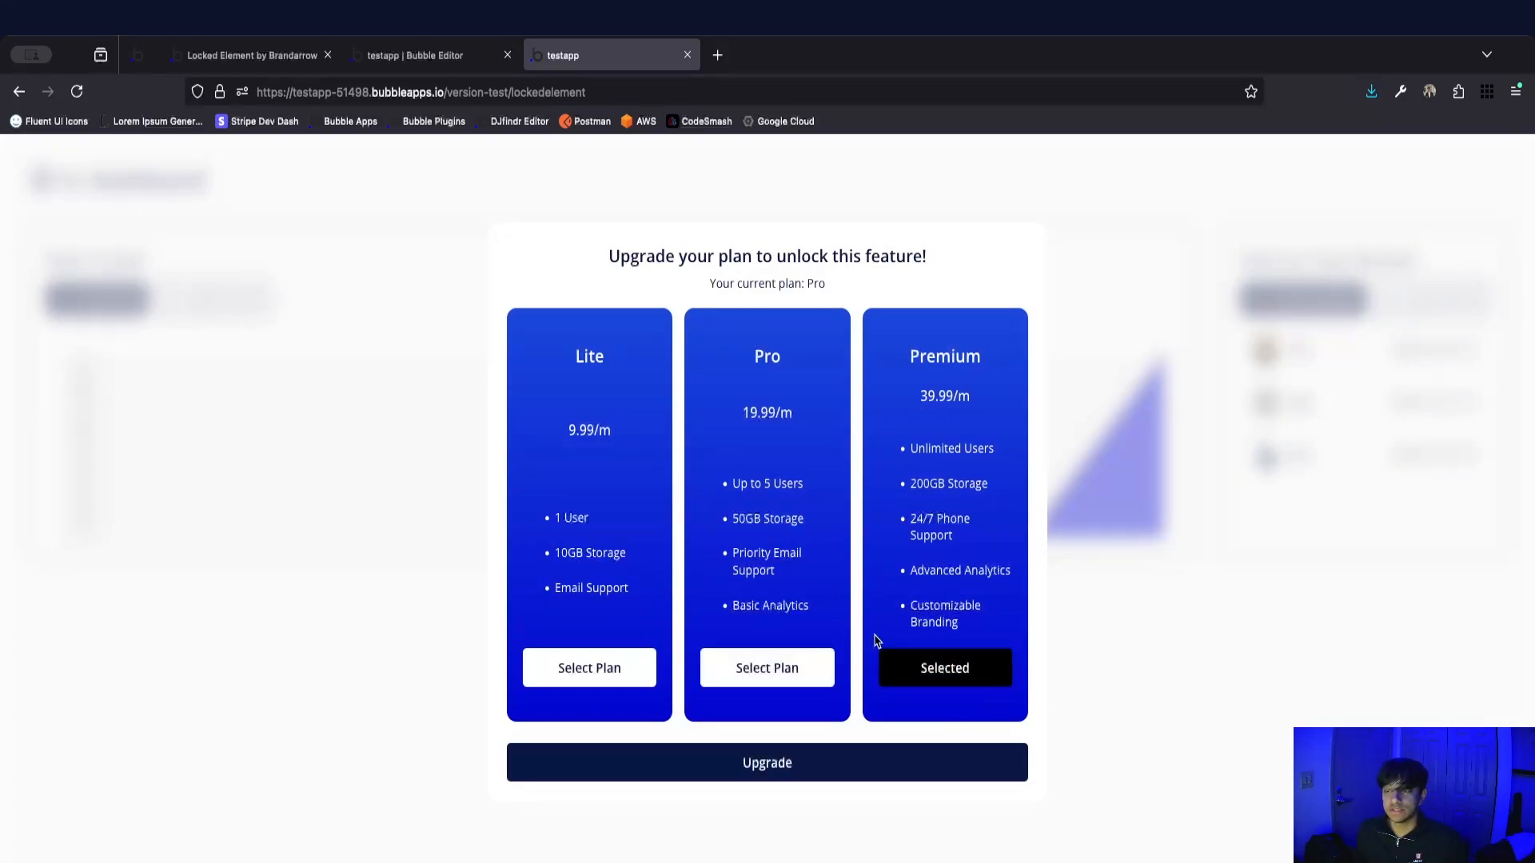
{"action": "left_click", "coordinate": [835, 760]}
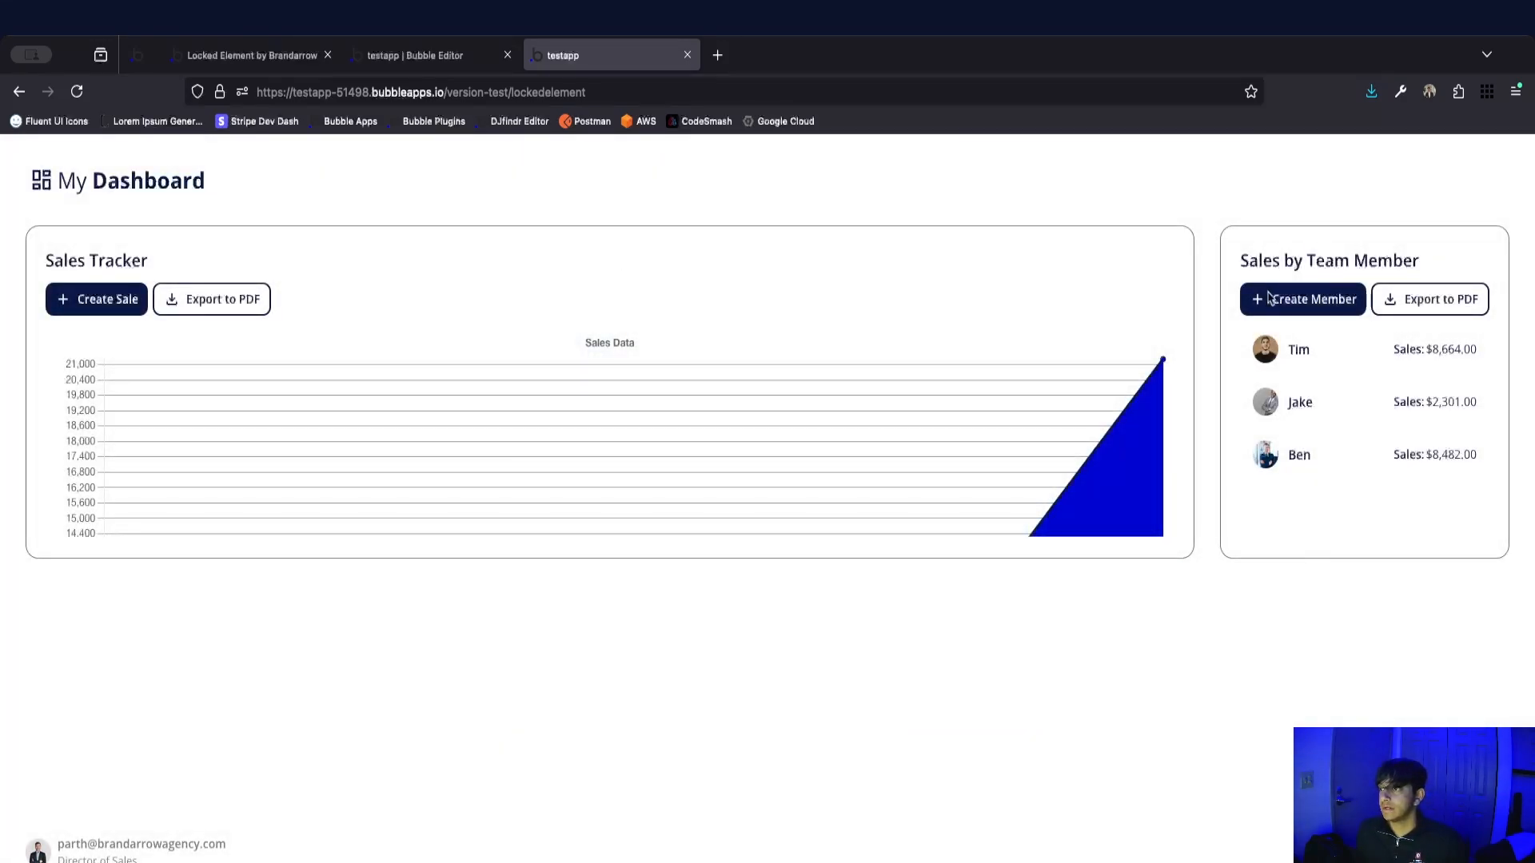